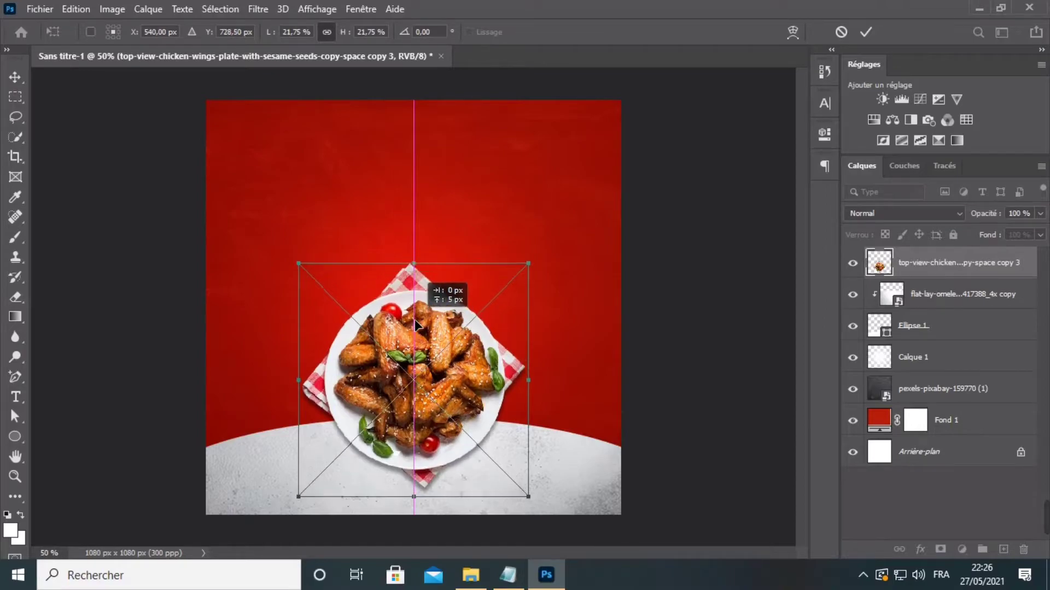
Commit the chicken plate's centred position, and enlarge the plate proportionally to about 22.68% from its upper edge.
{"action": "left_click", "coordinate": [721, 176]}
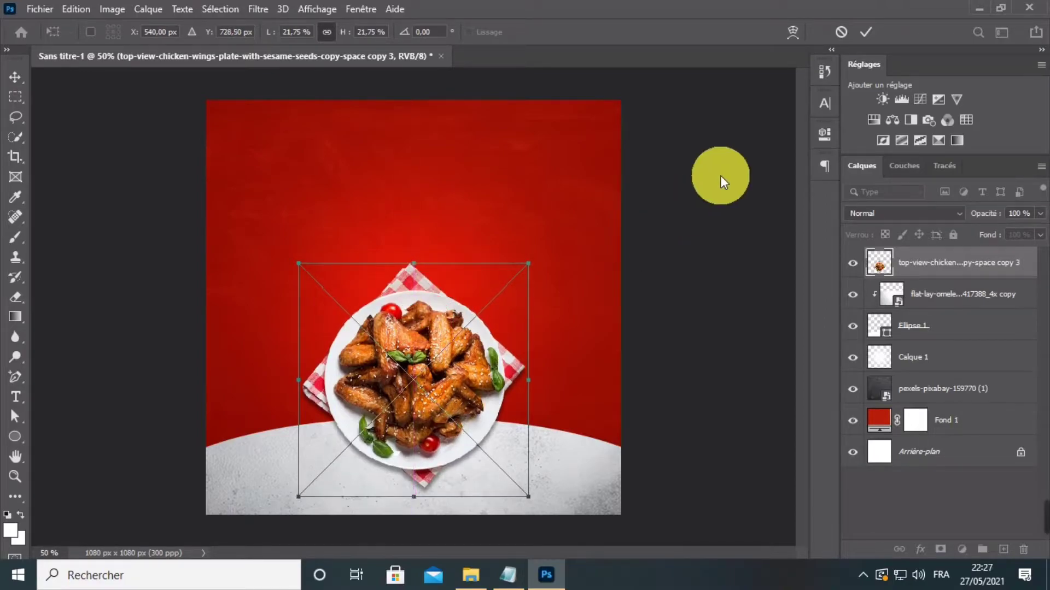
{"action": "left_click", "coordinate": [866, 31]}
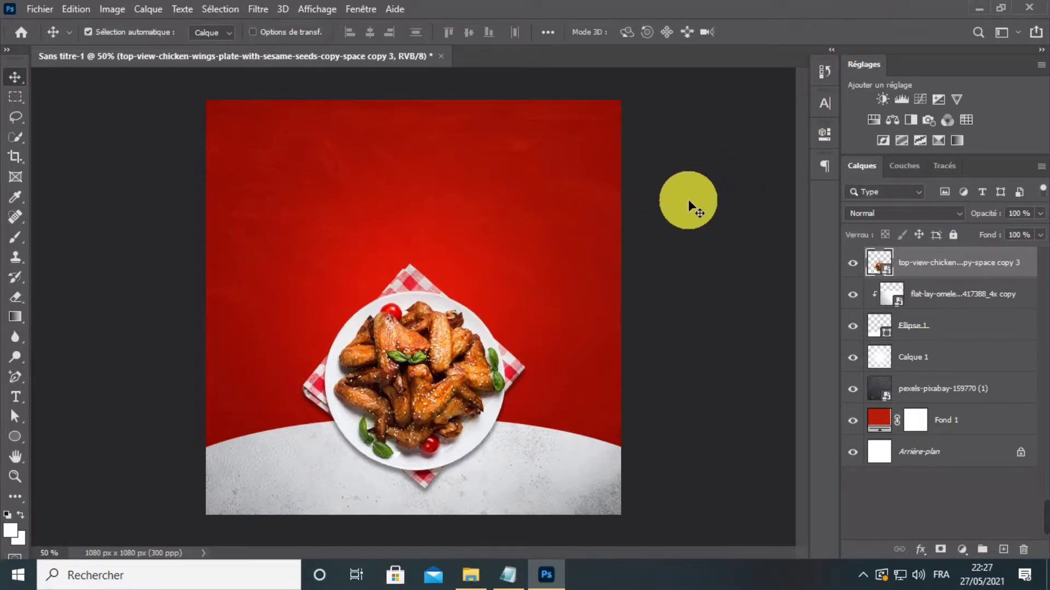
{"action": "key", "text": "ctrl+t"}
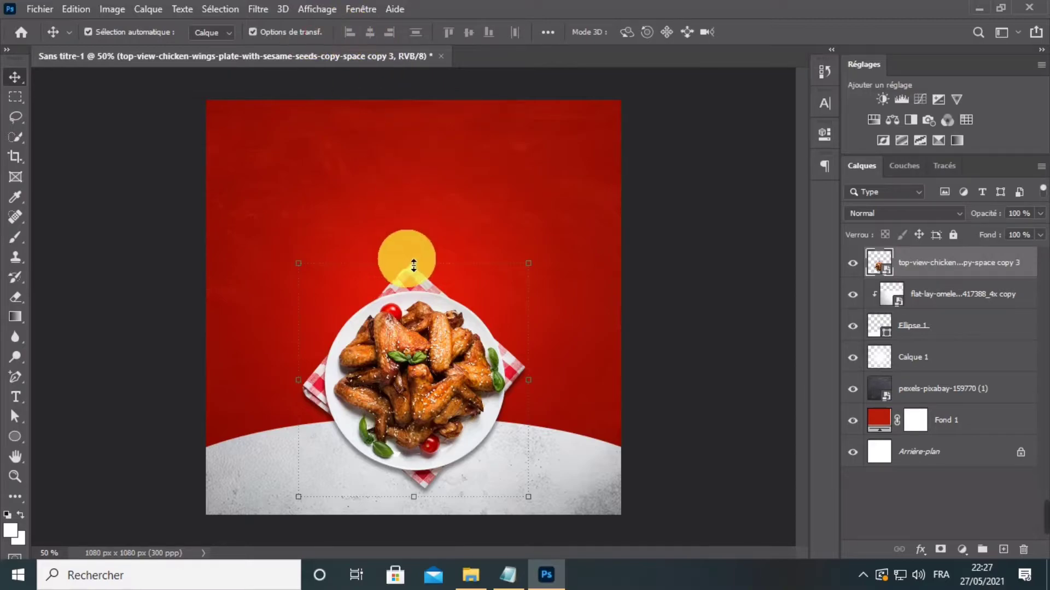
{"action": "left_click_drag", "start_coordinate": [407, 253], "coordinate": [417, 257]}
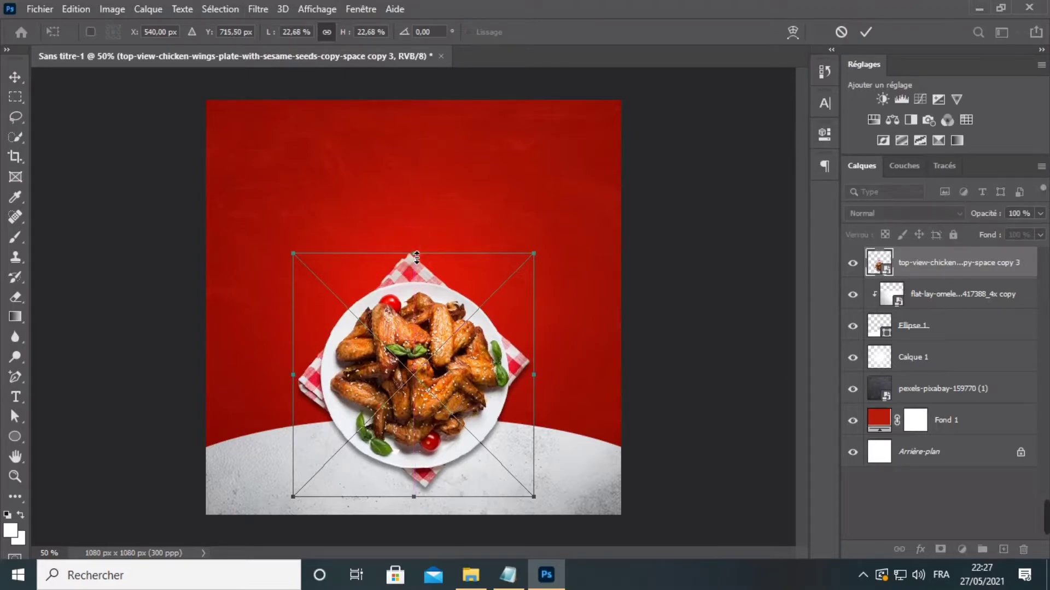
{"action": "left_click", "coordinate": [867, 32]}
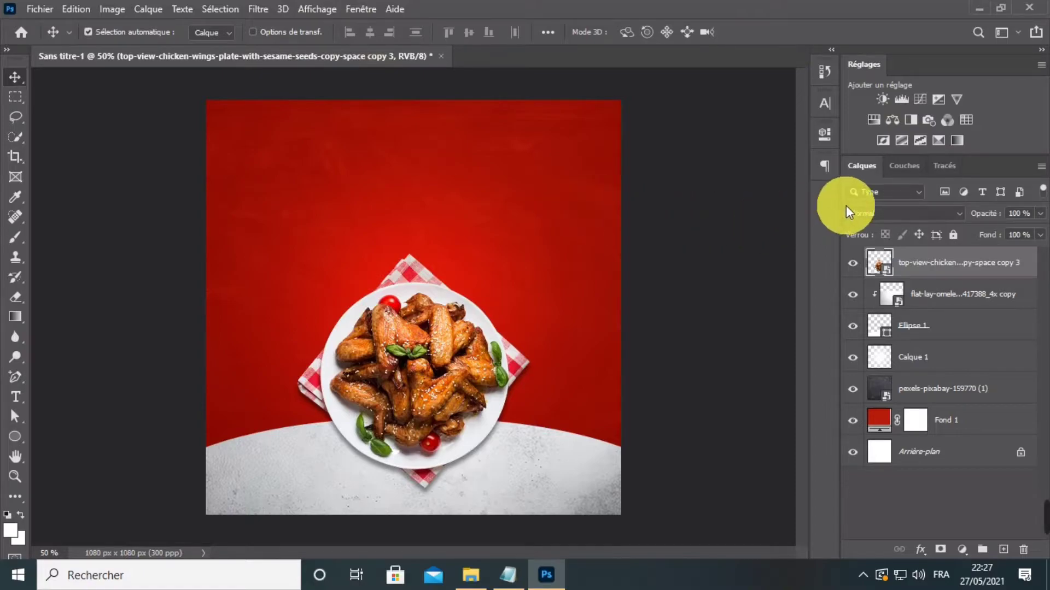
Add a Curves adjustment layer above the chicken plate and shape its RGB curve into a gentle S to boost contrast.
{"action": "left_click", "coordinate": [921, 103]}
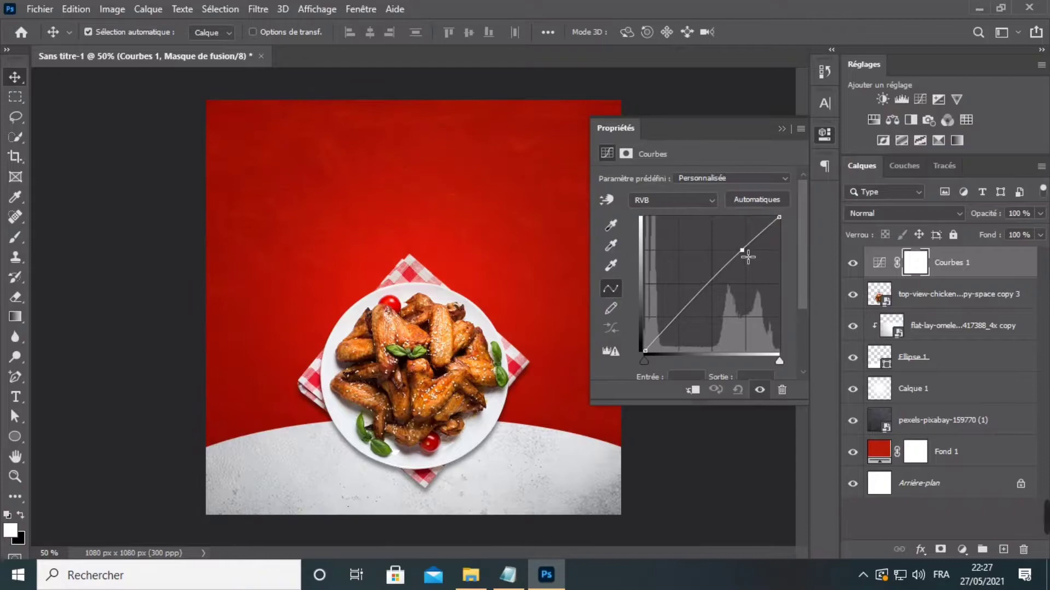
{"action": "left_click", "coordinate": [699, 304]}
{"action": "mouse_move", "coordinate": [698, 304]}
{"action": "left_mouse_down"}
{"action": "mouse_move", "coordinate": [711, 319]}
{"action": "mouse_move", "coordinate": [699, 313]}
{"action": "left_mouse_up"}
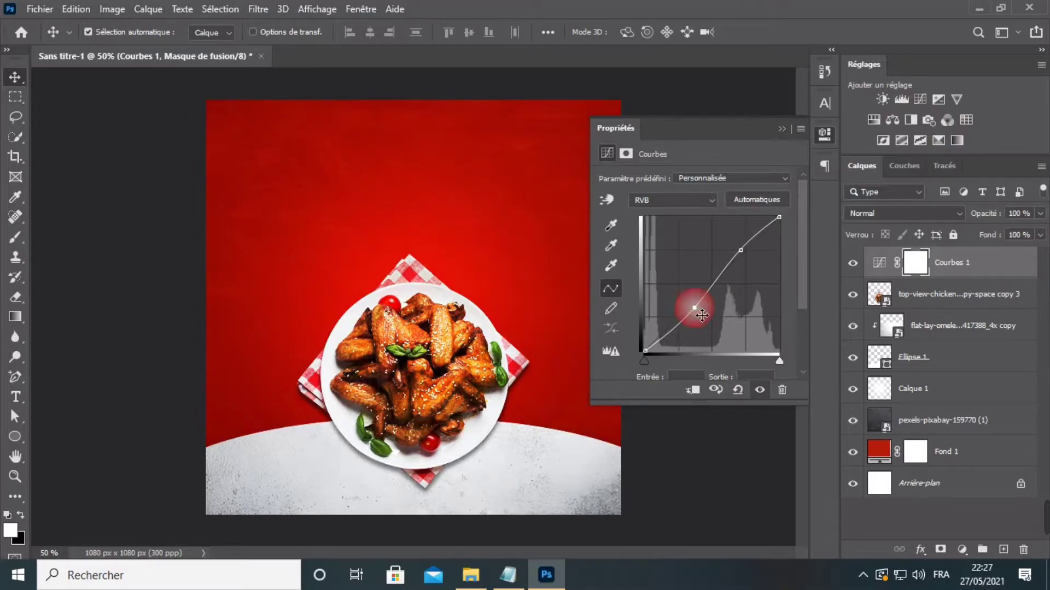
{"action": "left_click_drag", "start_coordinate": [745, 253], "coordinate": [740, 261]}
{"action": "left_click", "coordinate": [698, 305]}
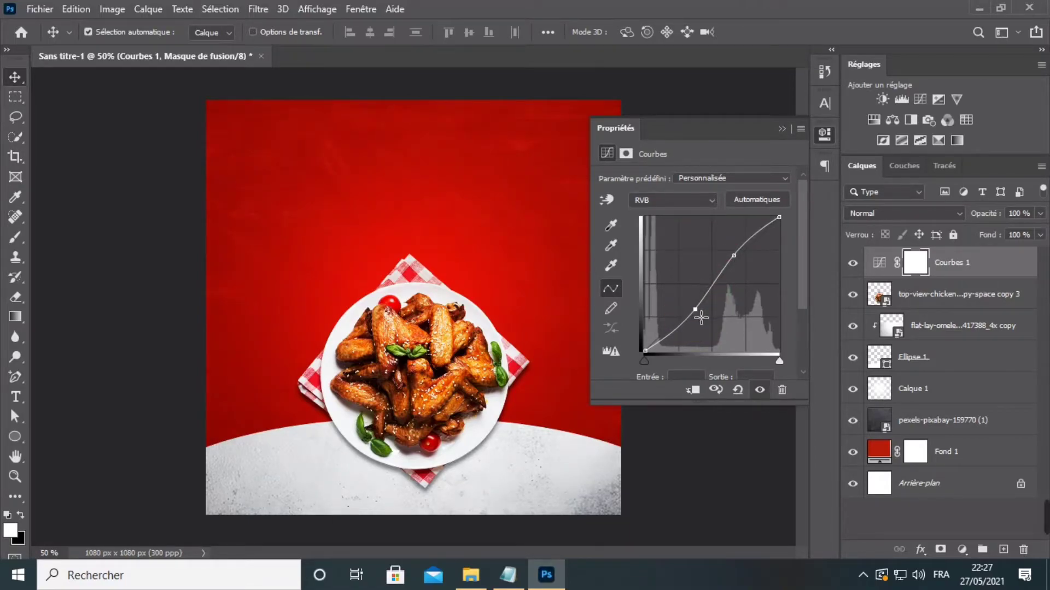
{"action": "left_click", "coordinate": [696, 309]}
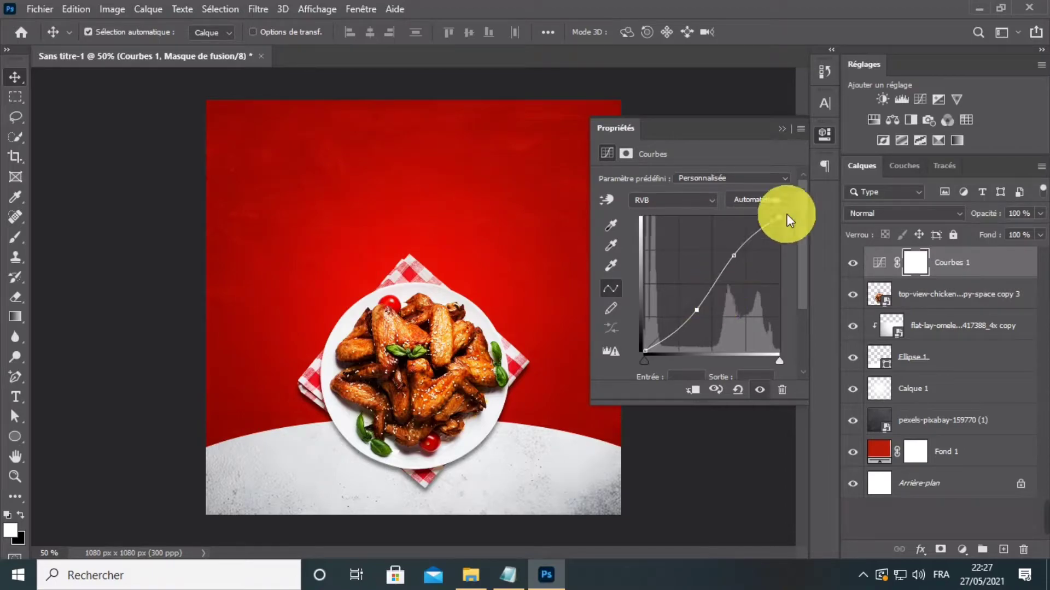
{"action": "left_click", "coordinate": [782, 129]}
{"action": "left_click", "coordinate": [751, 214]}
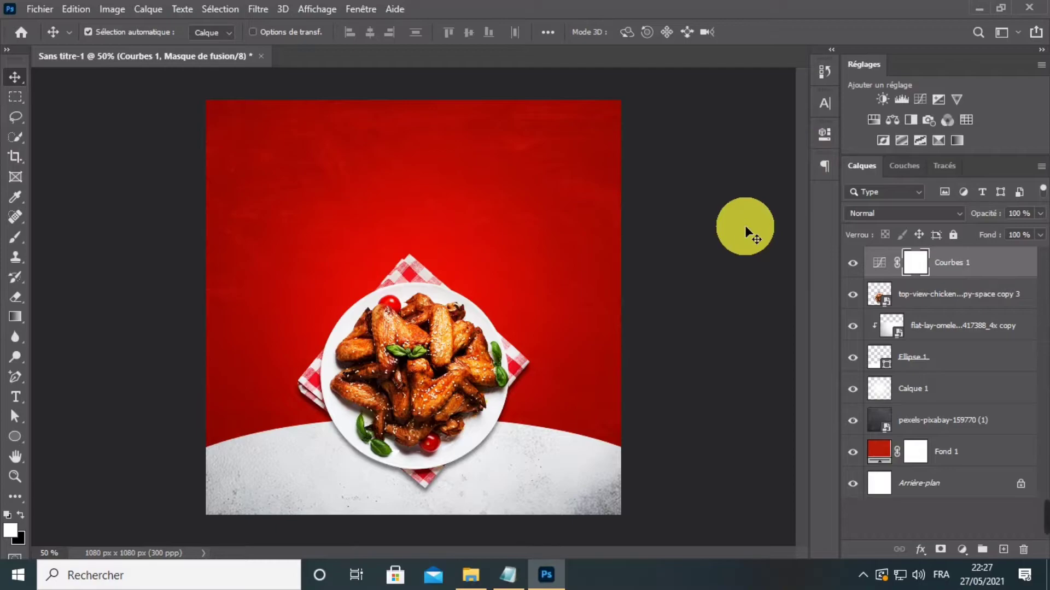
Lower the Curves layer's opacity to 80% and compare the image with and without the adjustment.
{"action": "left_click", "coordinate": [1039, 213]}
{"action": "left_click_drag", "start_coordinate": [1038, 229], "coordinate": [1028, 229]}
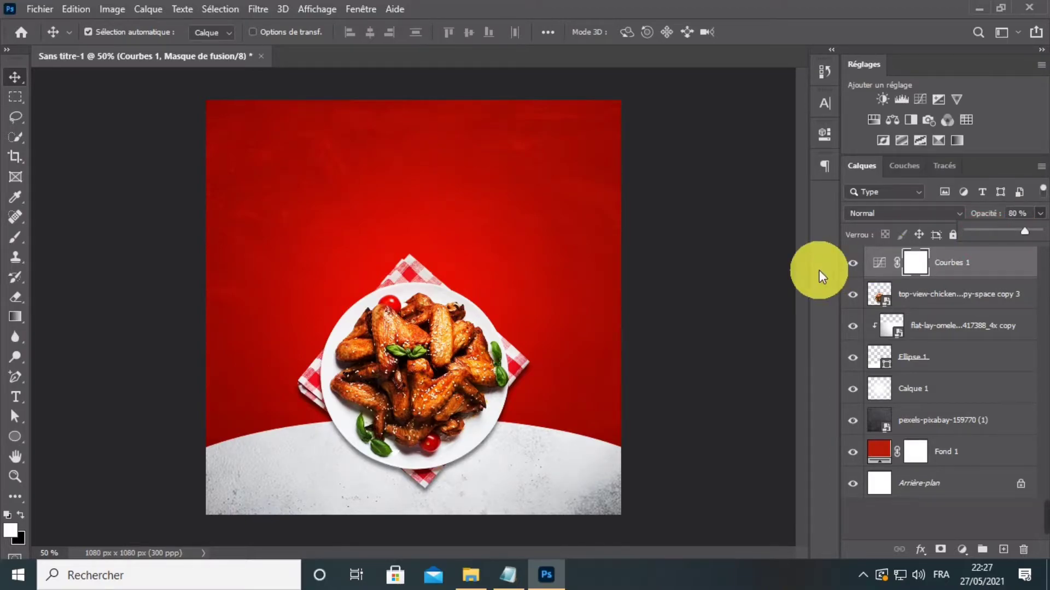
{"action": "left_click", "coordinate": [854, 264]}
{"action": "left_click", "coordinate": [854, 264]}
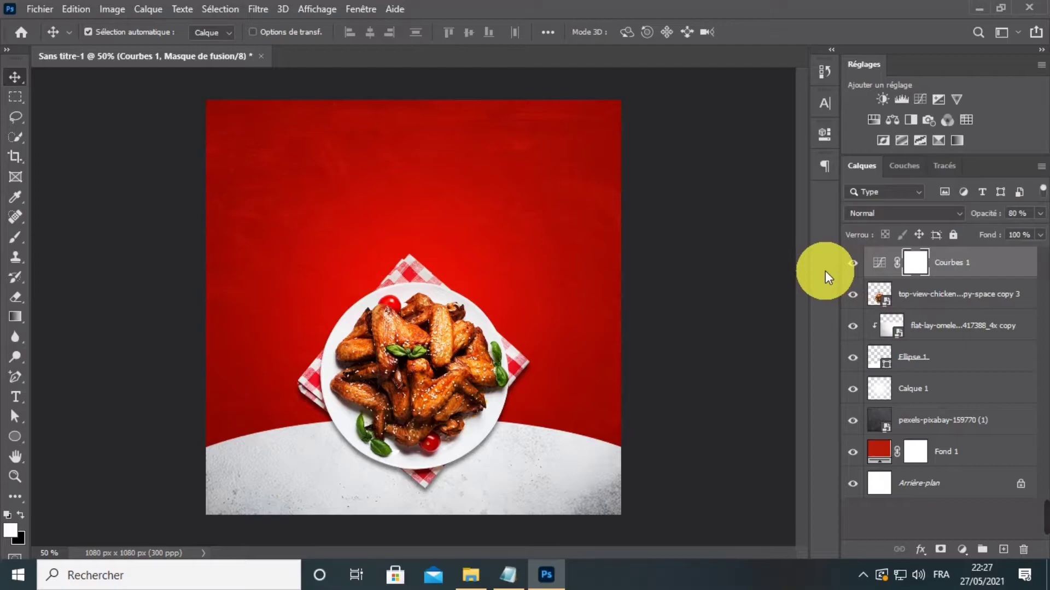
Add an Exposure adjustment layer directly above the clipped table texture with its gamma correction set to 0.80.
{"action": "left_click", "coordinate": [951, 325]}
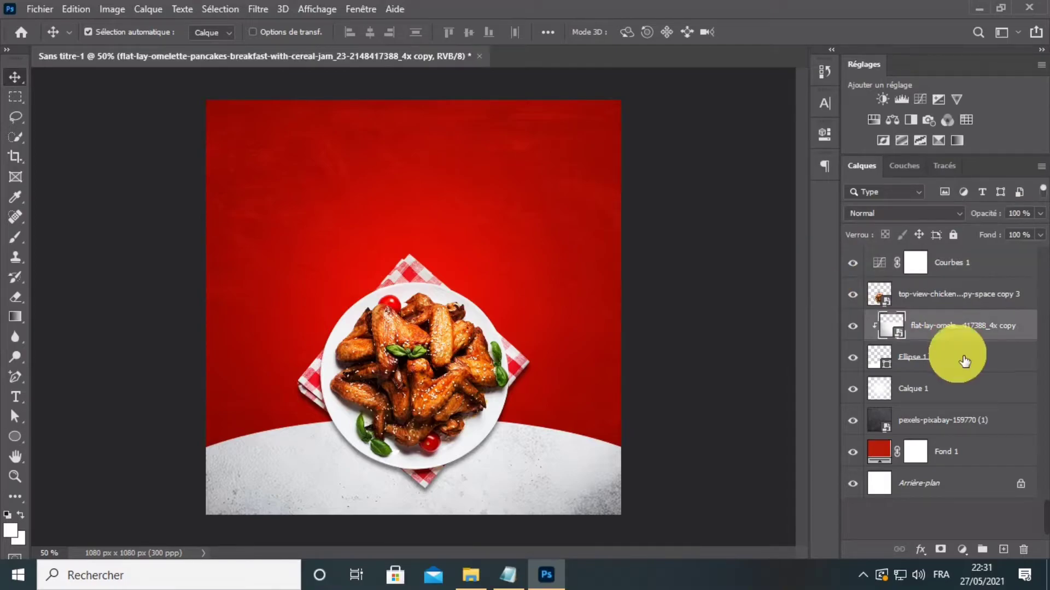
{"action": "left_click", "coordinate": [960, 363], "text": "ctrl"}
{"action": "left_click", "coordinate": [961, 549]}
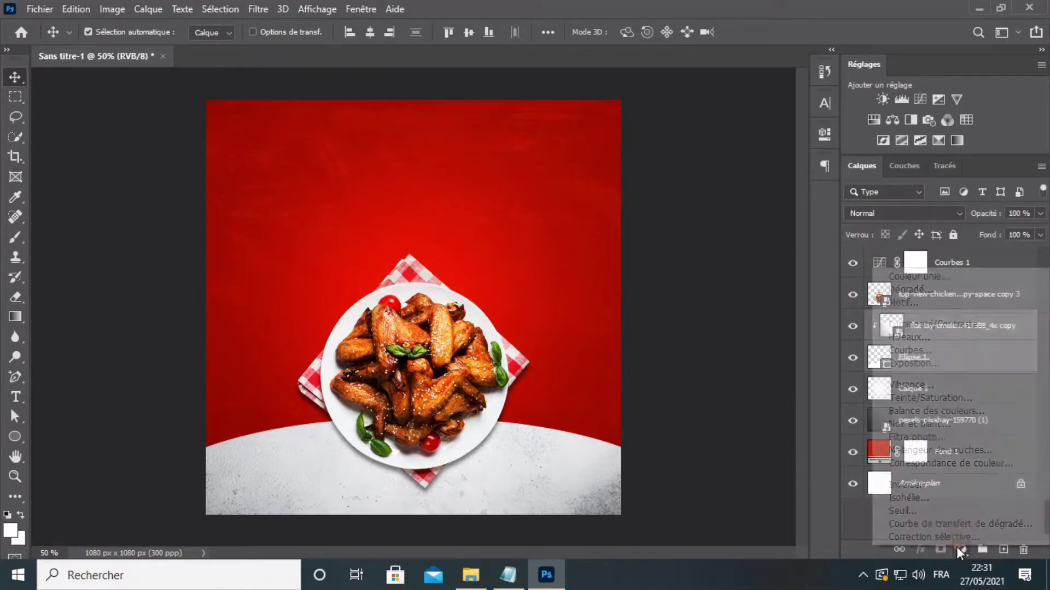
{"action": "left_click", "coordinate": [908, 364]}
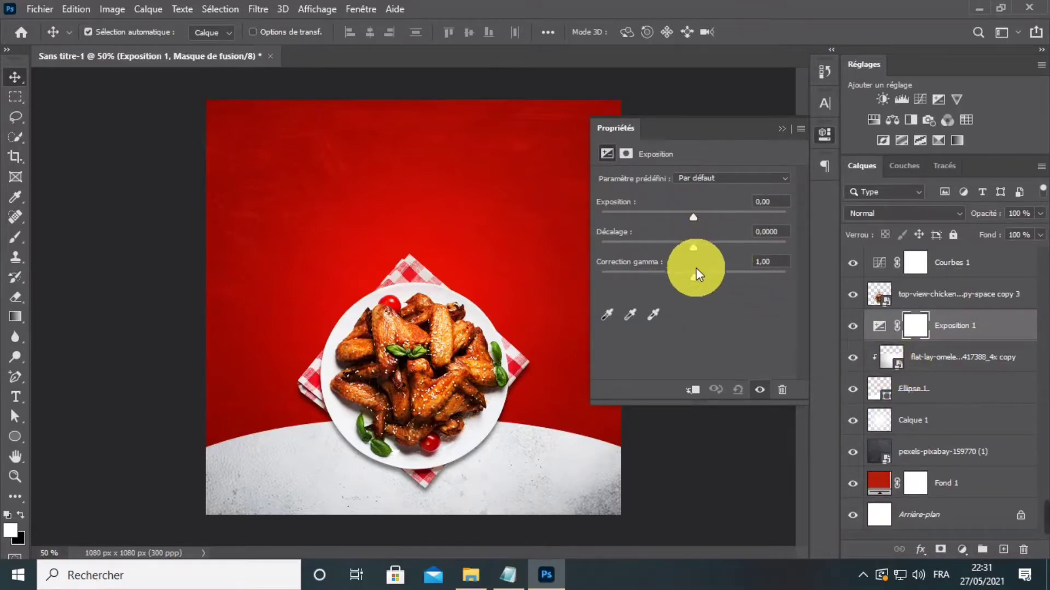
{"action": "left_click_drag", "start_coordinate": [697, 269], "coordinate": [703, 278]}
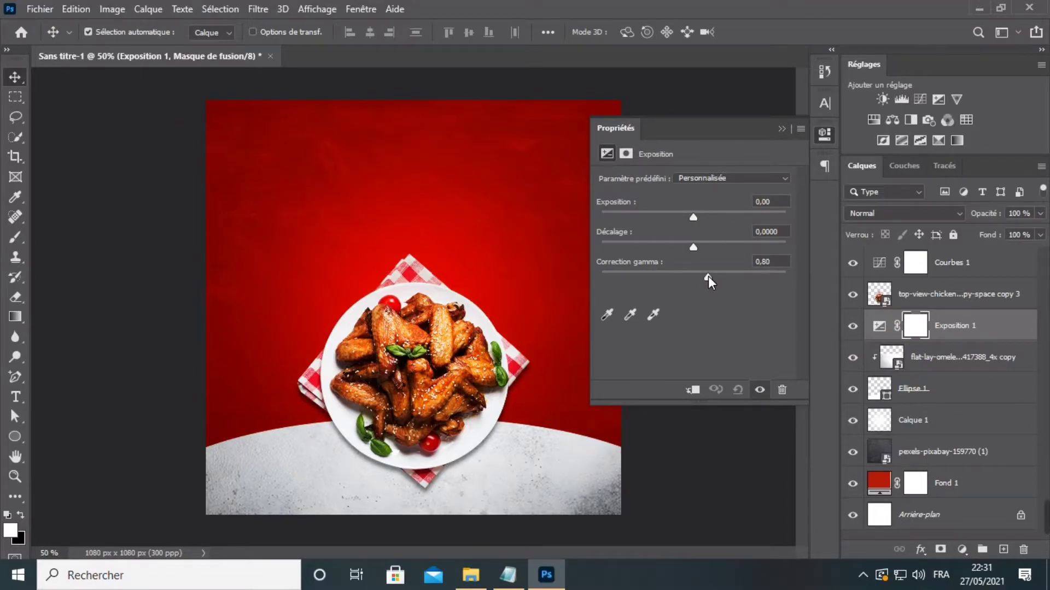
{"action": "left_click_drag", "start_coordinate": [707, 277], "coordinate": [707, 276]}
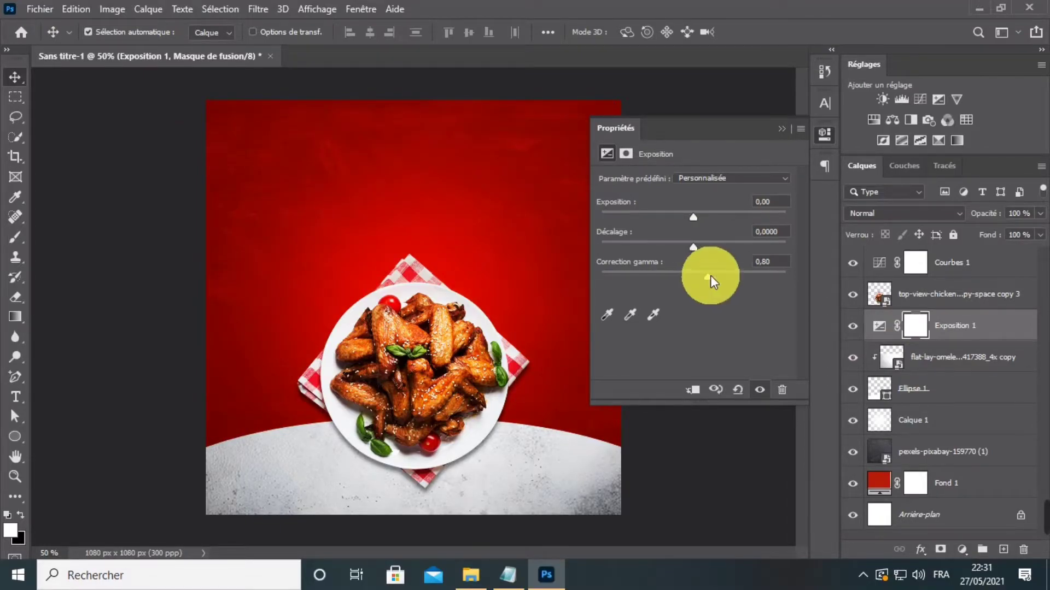
{"action": "left_click", "coordinate": [784, 125]}
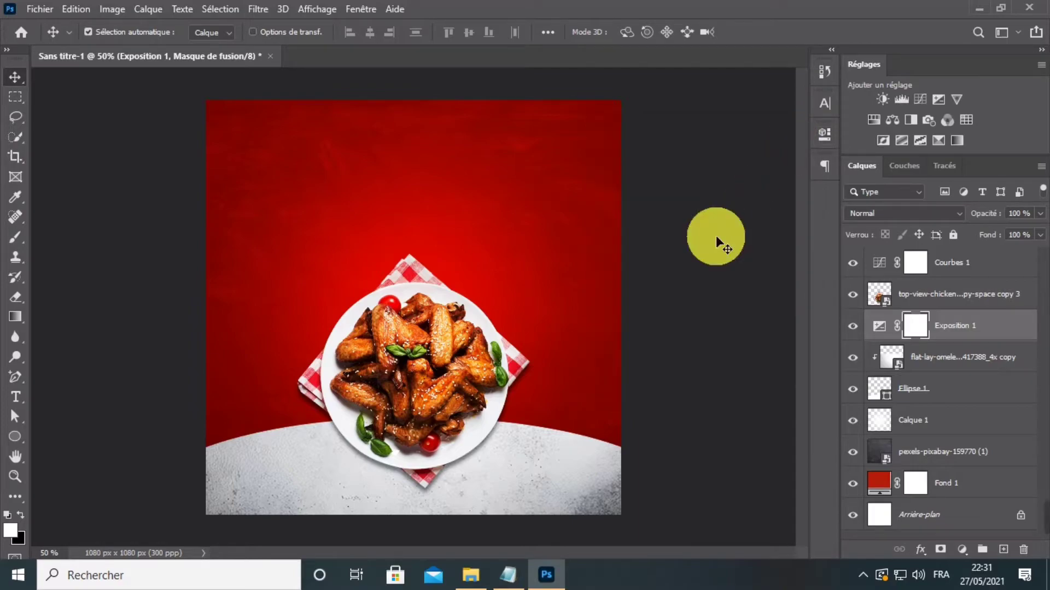
{"action": "key", "text": "ctrl+minus"}
{"action": "key", "text": "ctrl+plus"}
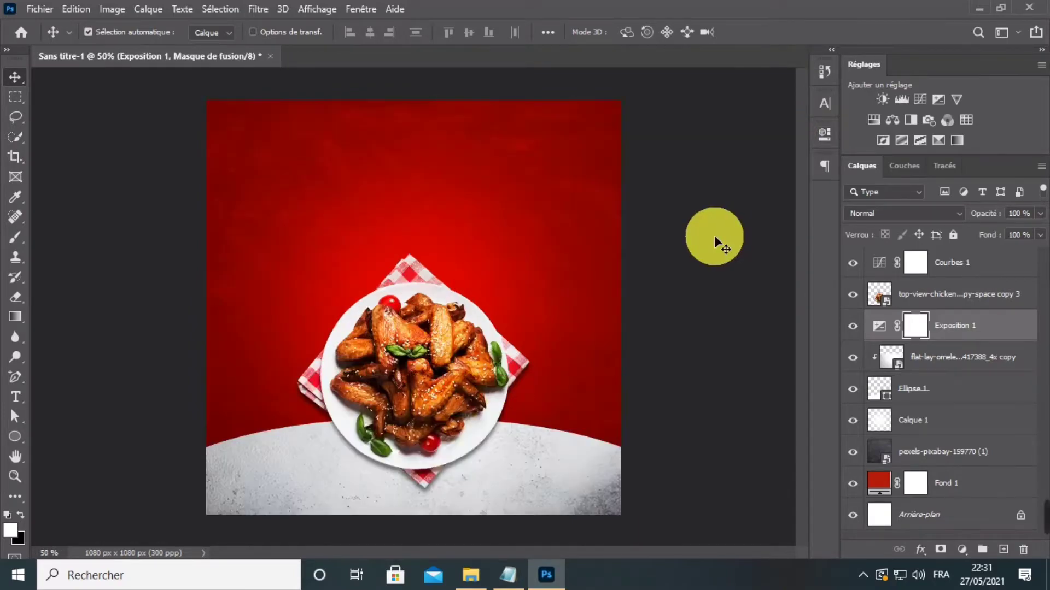
Reposition the light table texture inside the ellipse beneath the chicken plate.
{"action": "left_click", "coordinate": [598, 478]}
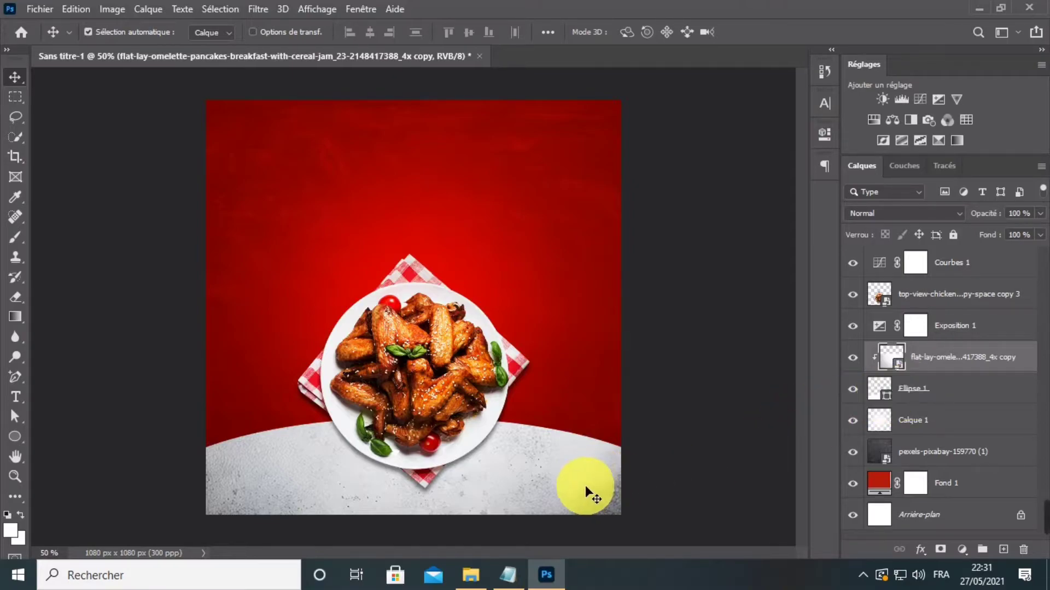
{"action": "left_click_drag", "start_coordinate": [578, 495], "coordinate": [574, 510]}
{"action": "key", "text": "ctrl+minus"}
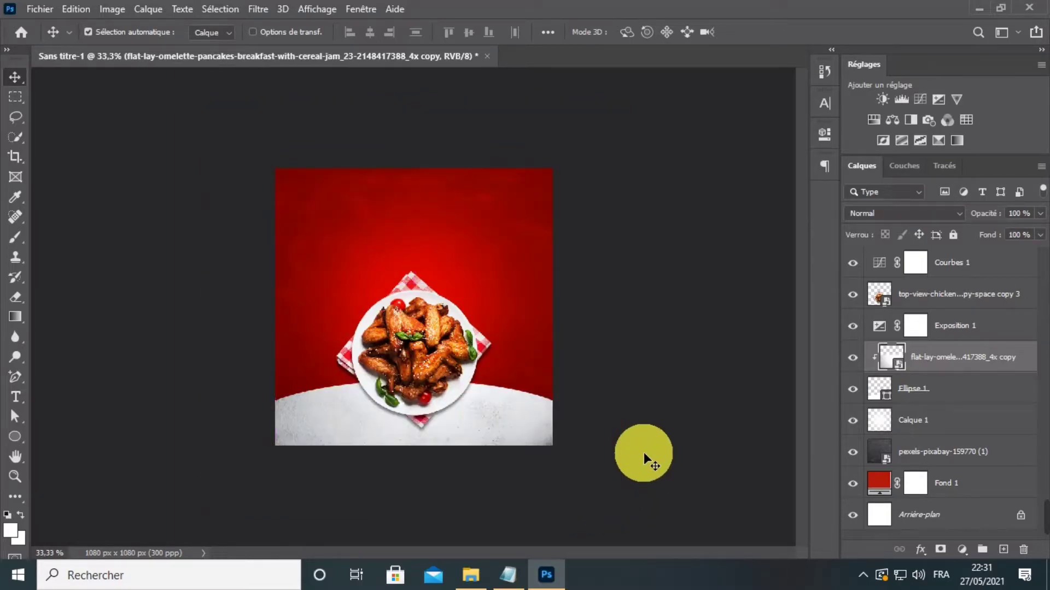
{"action": "key", "text": "ctrl+plus"}
{"action": "left_click_drag", "start_coordinate": [579, 478], "coordinate": [540, 462]}
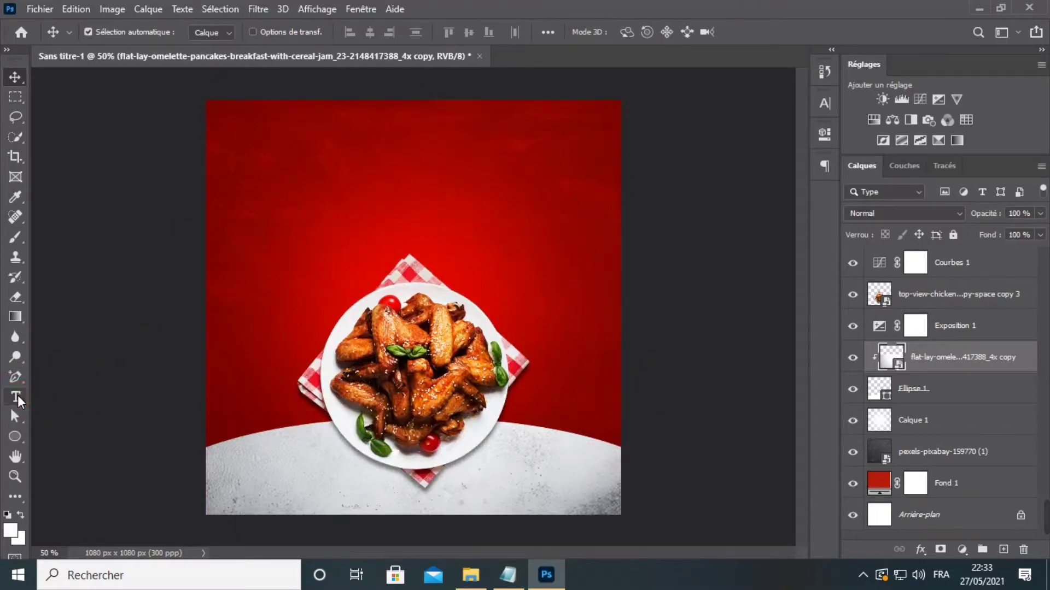
Start a text object on the red background above the plate with the font size set to 19 pt.
{"action": "left_click", "coordinate": [15, 397]}
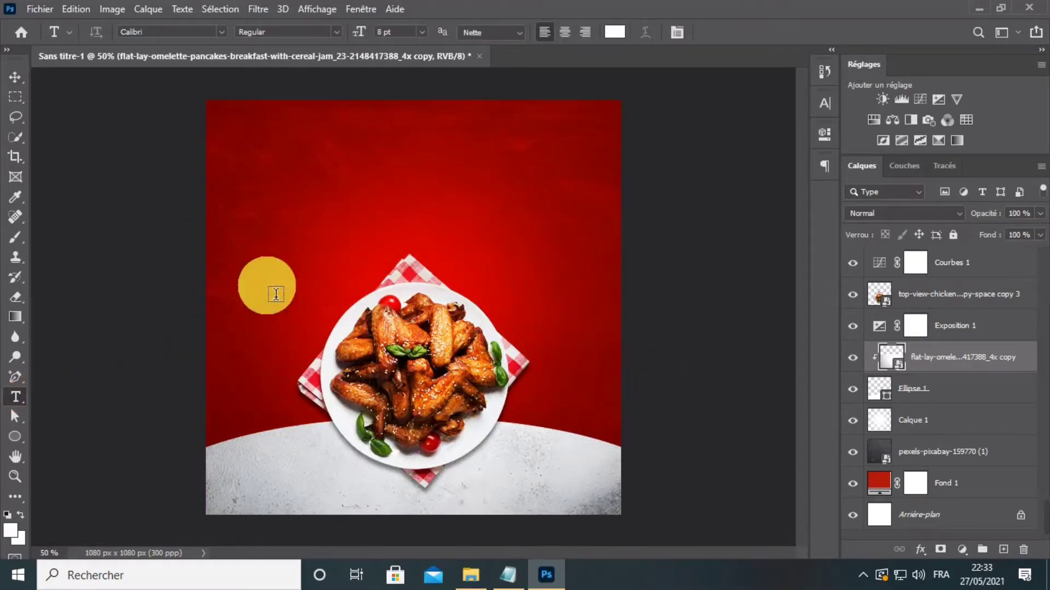
{"action": "left_click", "coordinate": [322, 215]}
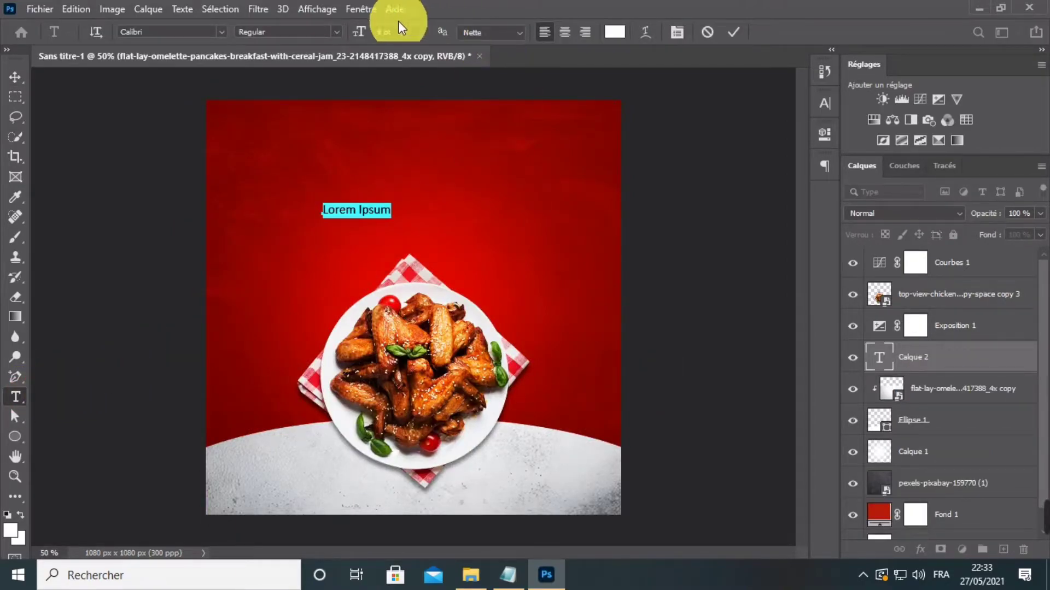
{"action": "left_click_drag", "start_coordinate": [368, 32], "coordinate": [379, 32]}
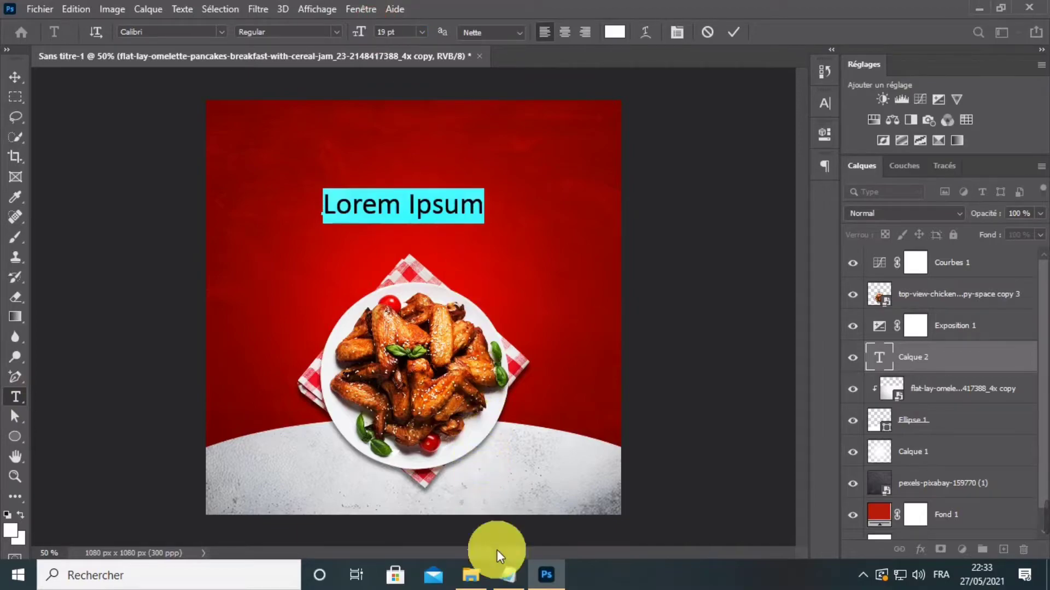
Copy the word CHICKEN from the Notepad document and paste it over the placeholder text in Photoshop.
{"action": "left_click", "coordinate": [508, 574]}
{"action": "double_click", "coordinate": [198, 138]}
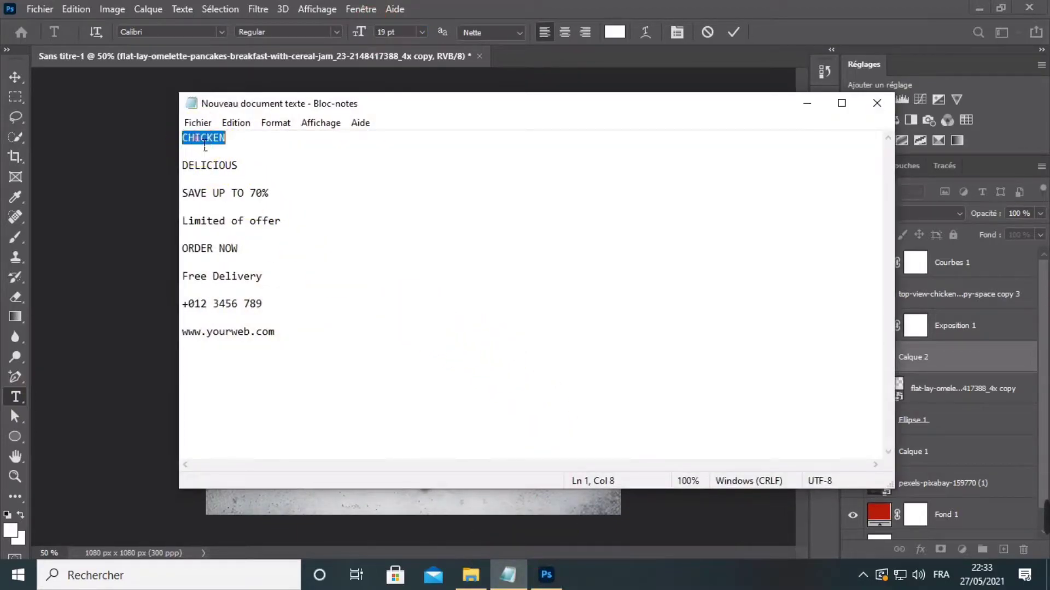
{"action": "right_click", "coordinate": [198, 138]}
{"action": "left_click", "coordinate": [235, 187]}
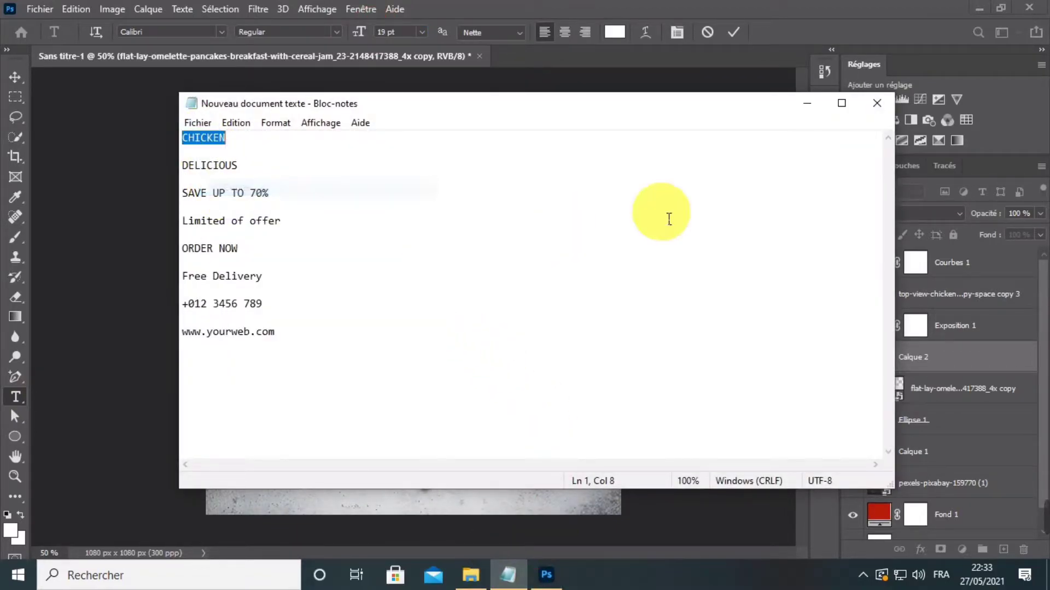
{"action": "left_click", "coordinate": [806, 103]}
{"action": "right_click", "coordinate": [391, 215]}
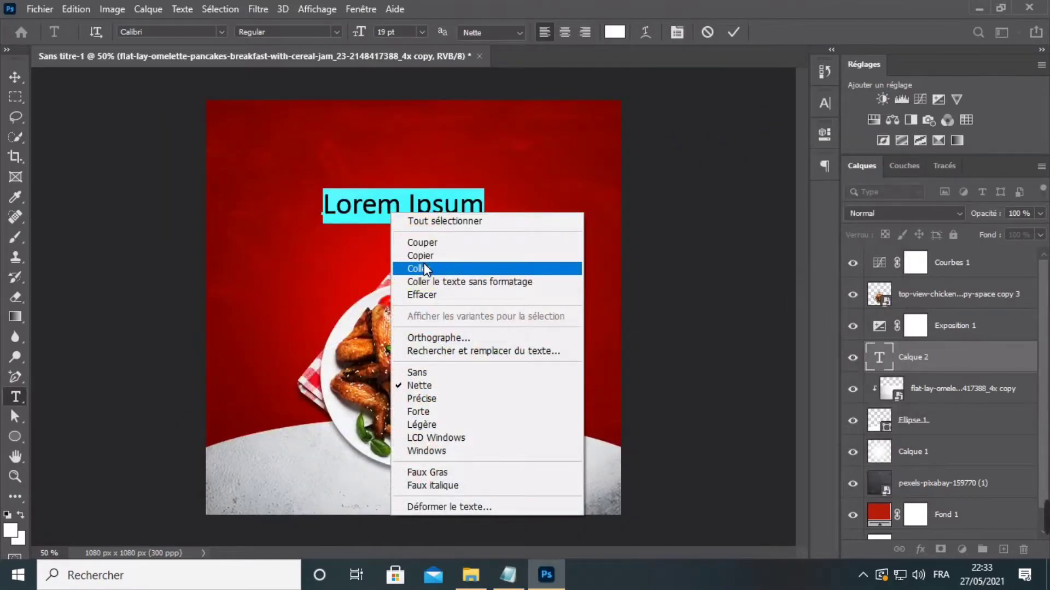
{"action": "left_click", "coordinate": [424, 267]}
Format the CHICKEN text in Impact with faux italic and faux bold, and commit the text.
{"action": "double_click", "coordinate": [376, 218]}
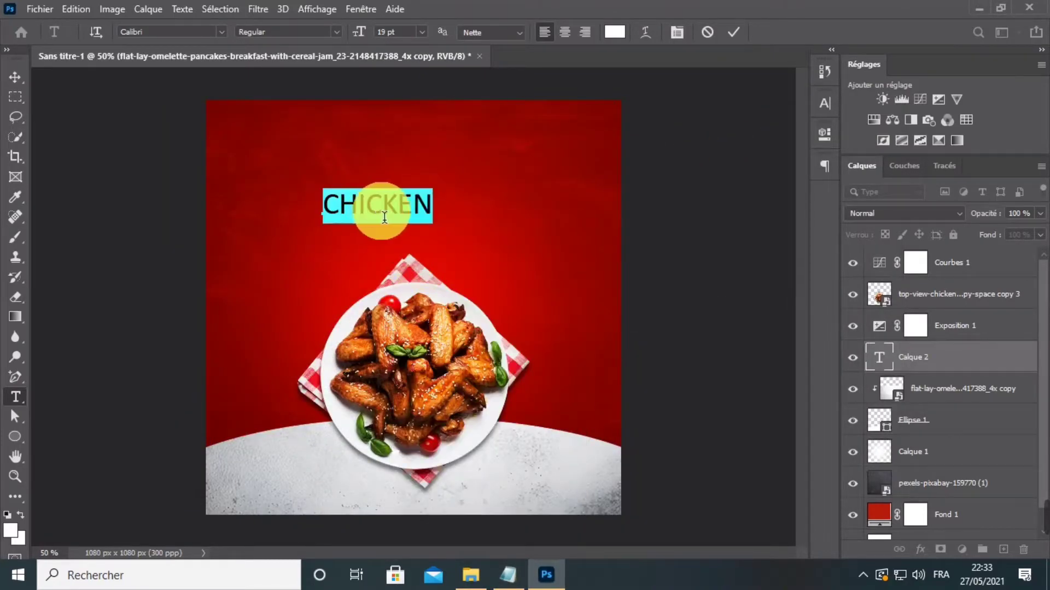
{"action": "left_click", "coordinate": [831, 102]}
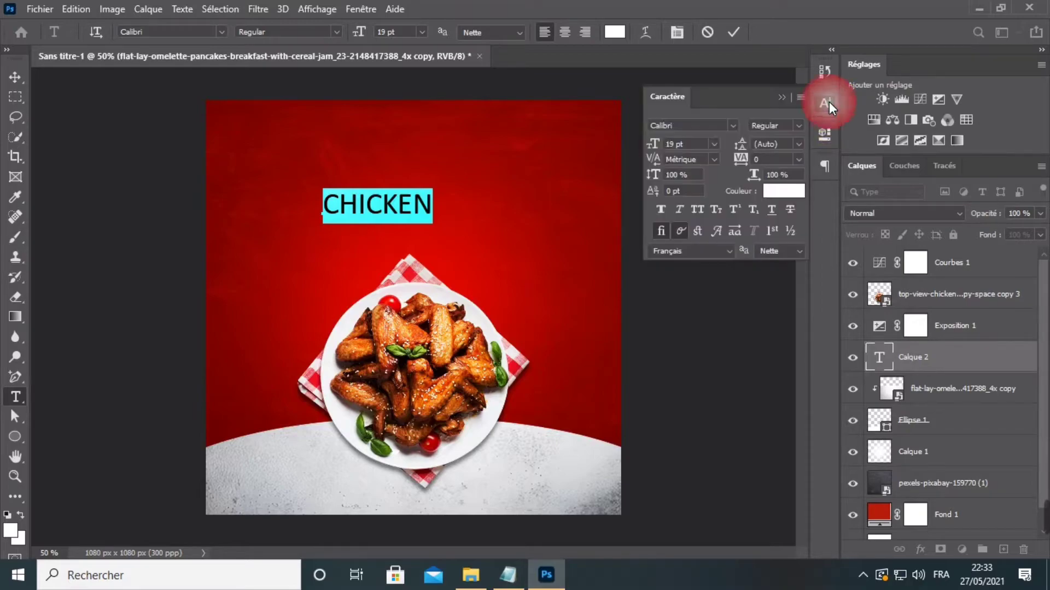
{"action": "left_click", "coordinate": [733, 123]}
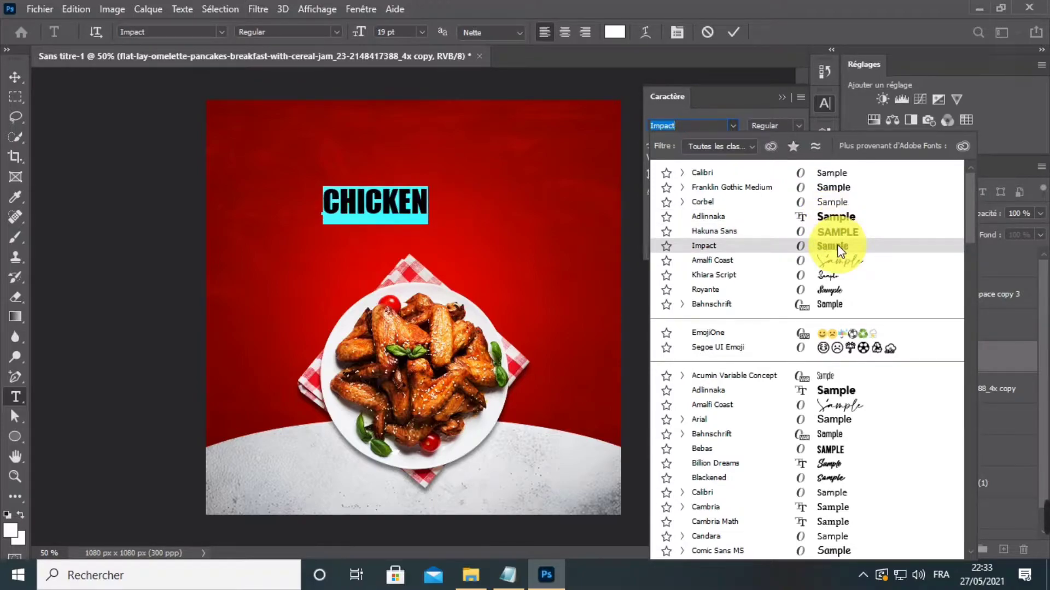
{"action": "left_click", "coordinate": [838, 244]}
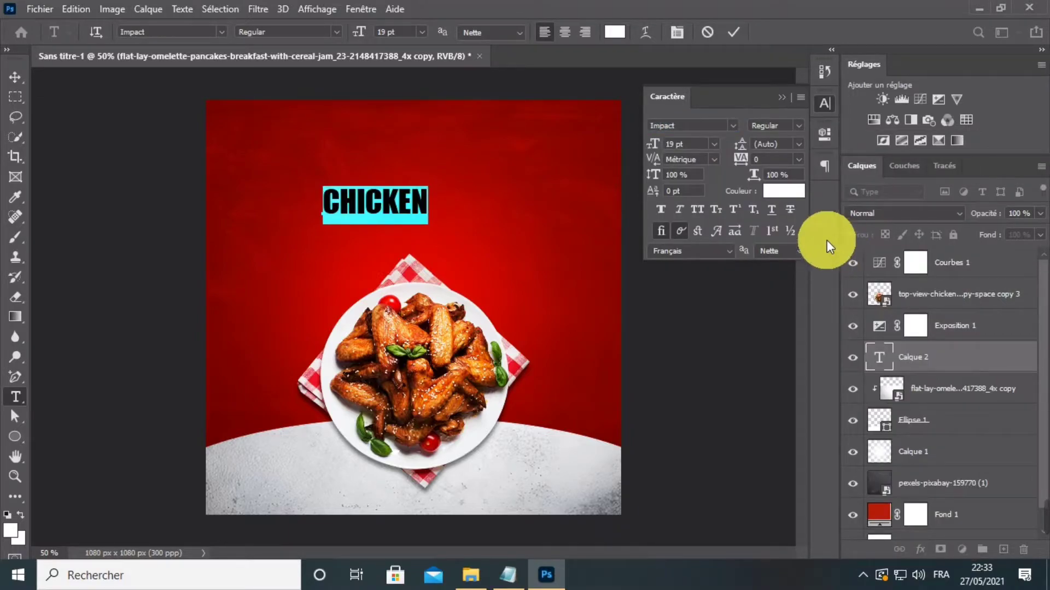
{"action": "left_click", "coordinate": [678, 213]}
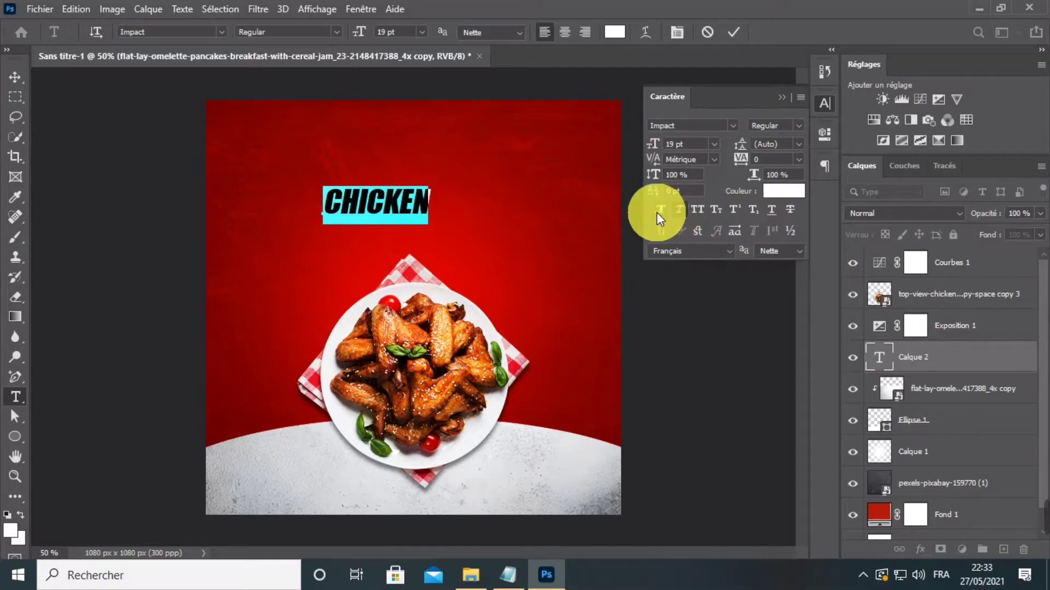
{"action": "left_click", "coordinate": [659, 213]}
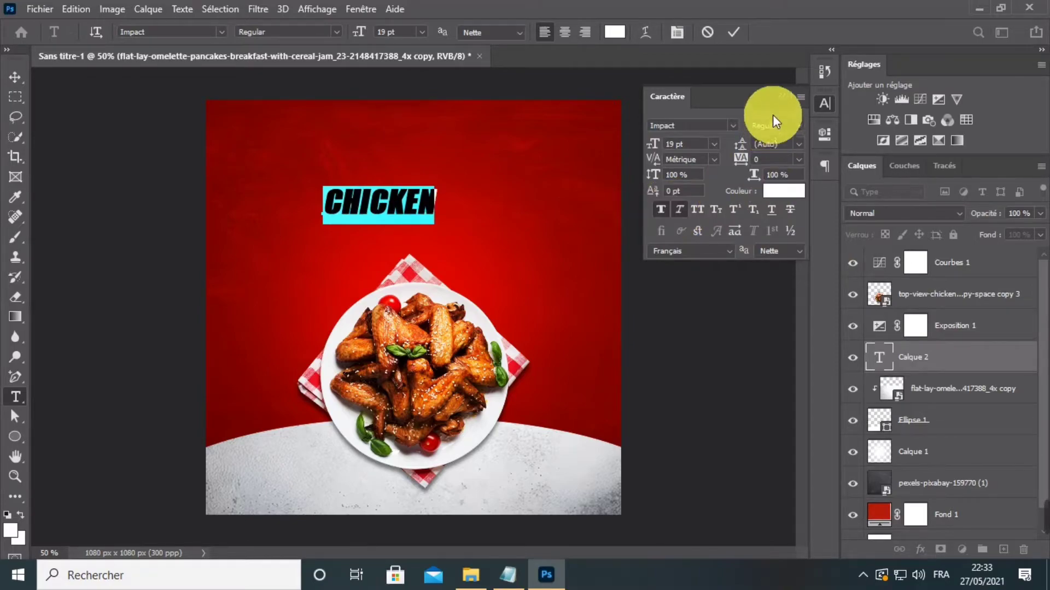
{"action": "left_click", "coordinate": [782, 97]}
{"action": "left_click", "coordinate": [733, 31]}
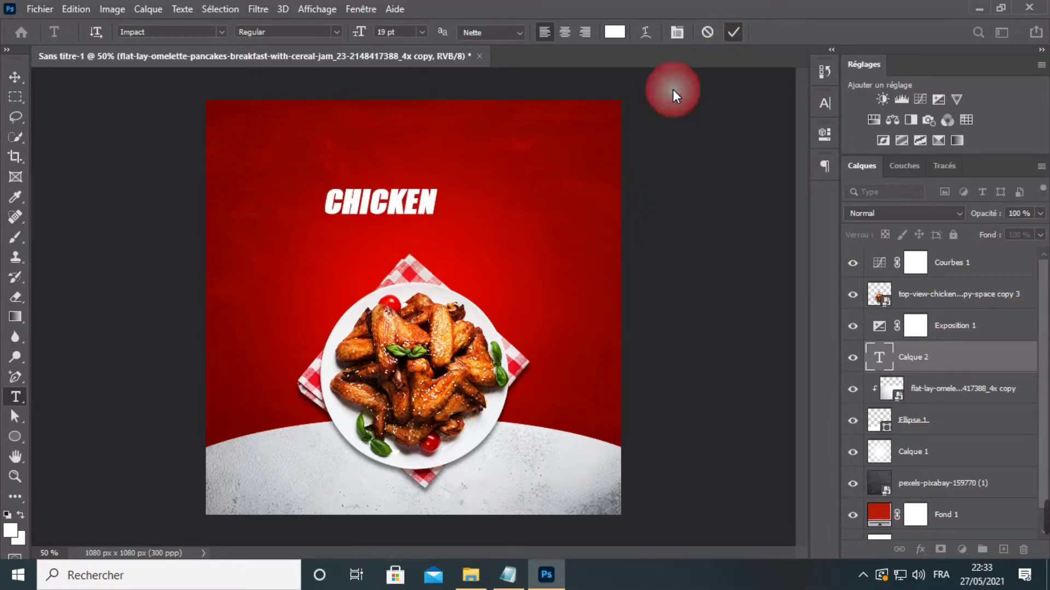
Scale the CHICKEN text up to about 153% and centre it horizontally above the plate.
{"action": "left_click", "coordinate": [14, 77]}
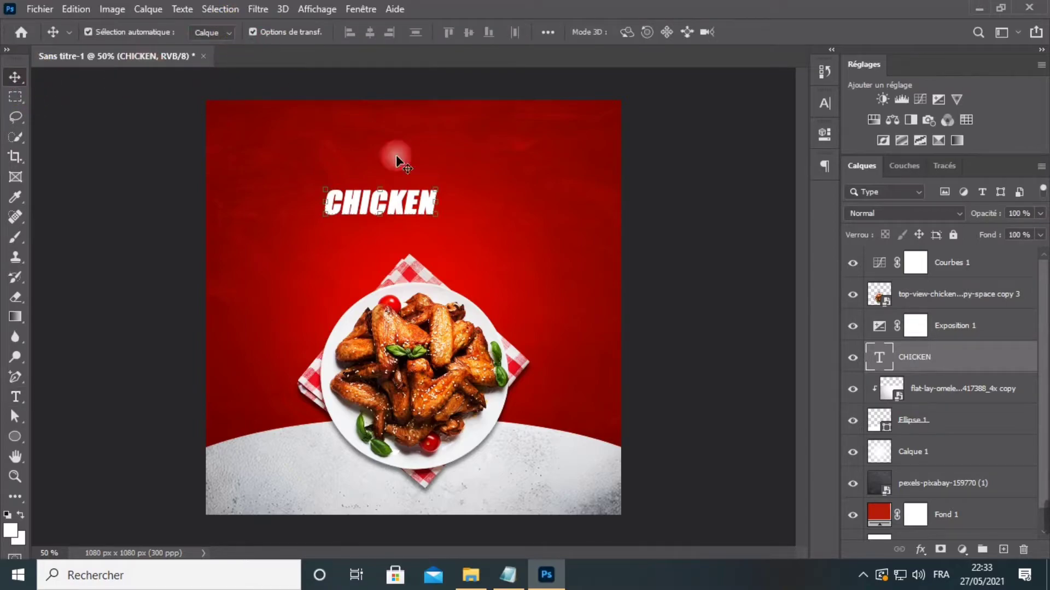
{"action": "left_click_drag", "start_coordinate": [445, 227], "coordinate": [484, 186]}
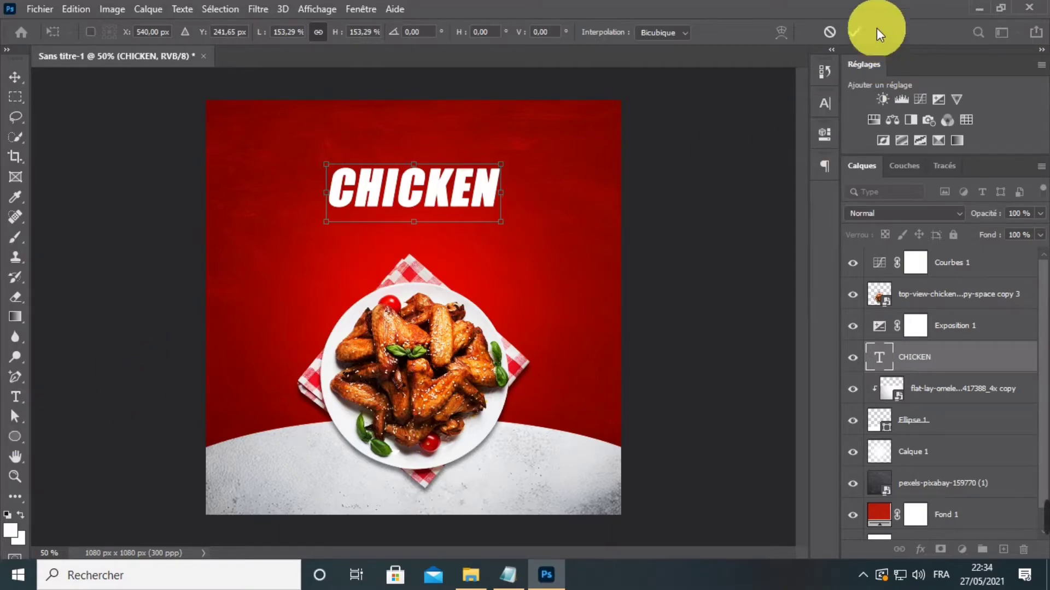
{"action": "left_click", "coordinate": [854, 31]}
Remove the faux bold style from the CHICKEN text.
{"action": "left_click", "coordinate": [825, 104]}
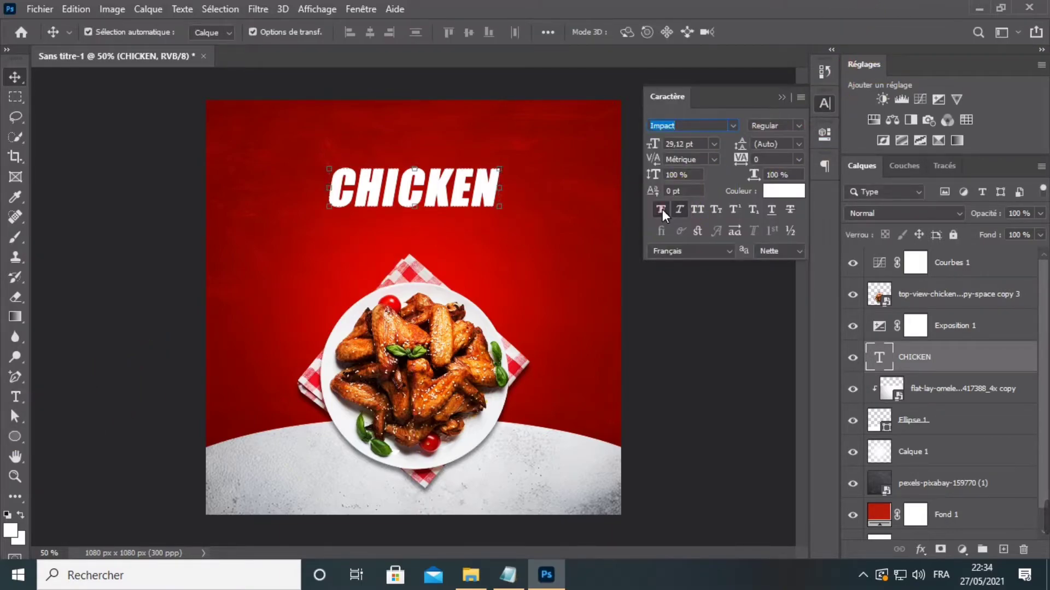
{"action": "left_click", "coordinate": [662, 209]}
{"action": "left_click", "coordinate": [761, 112]}
{"action": "left_click", "coordinate": [106, 58]}
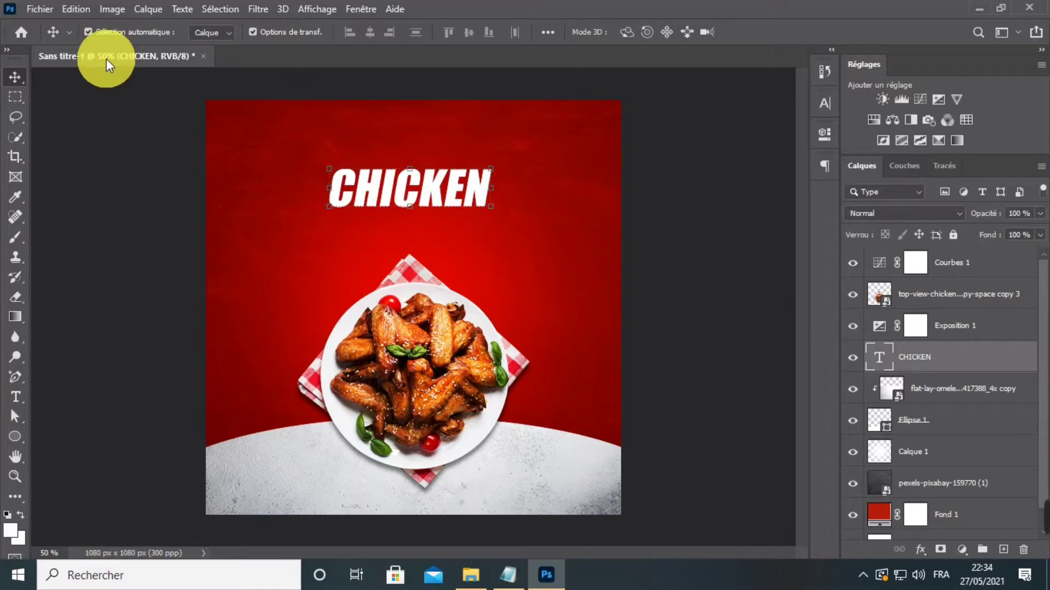
Scale the CHICKEN text to about 107%, centre it closer to the plate, and turn off the transform controls.
{"action": "key", "text": "ctrl+t"}
{"action": "left_click_drag", "start_coordinate": [502, 188], "coordinate": [459, 206]}
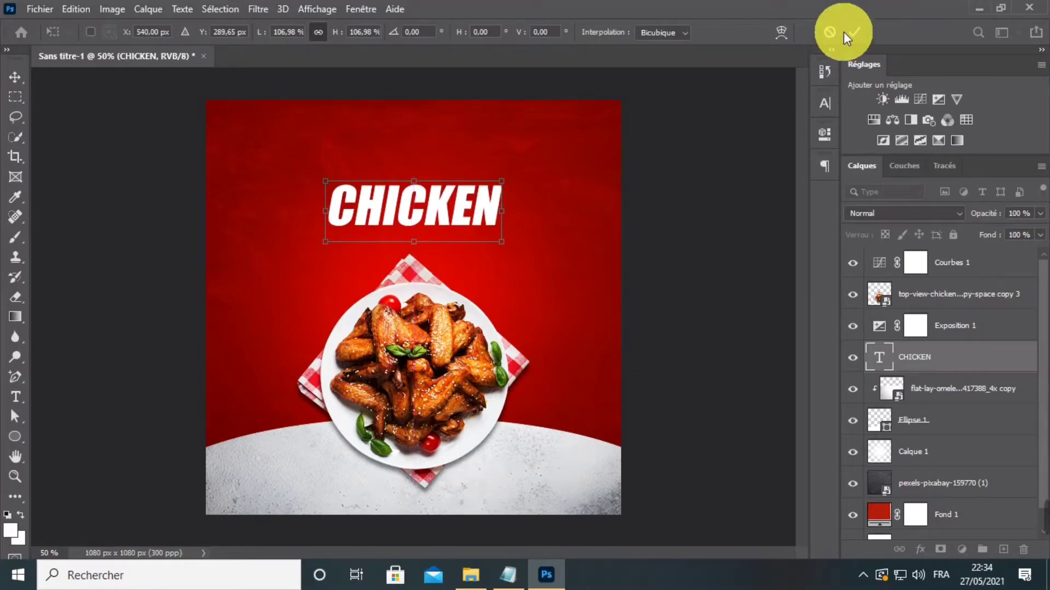
{"action": "left_click", "coordinate": [852, 30]}
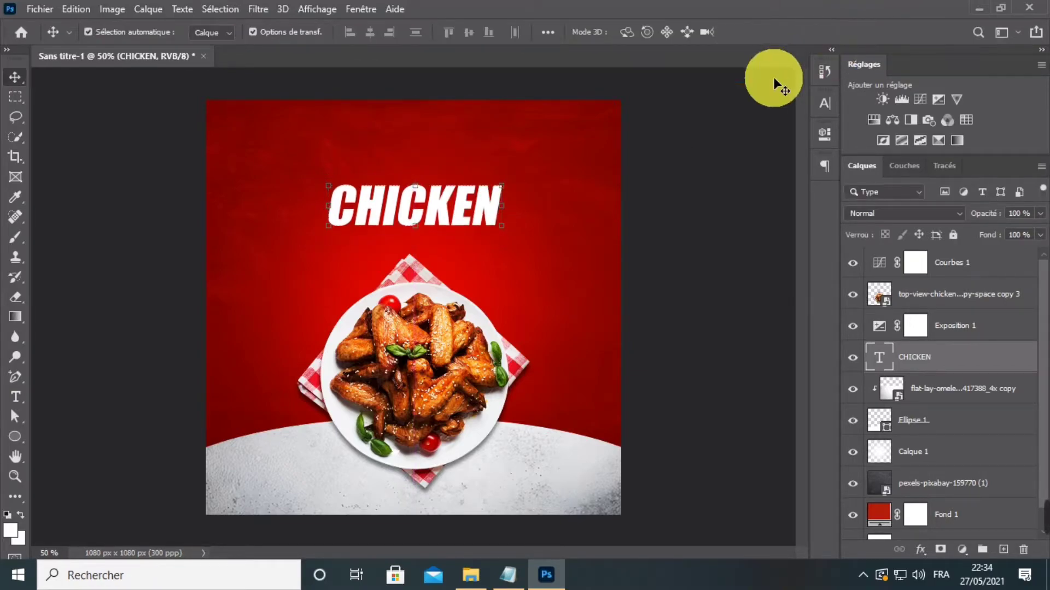
{"action": "left_click", "coordinate": [278, 34]}
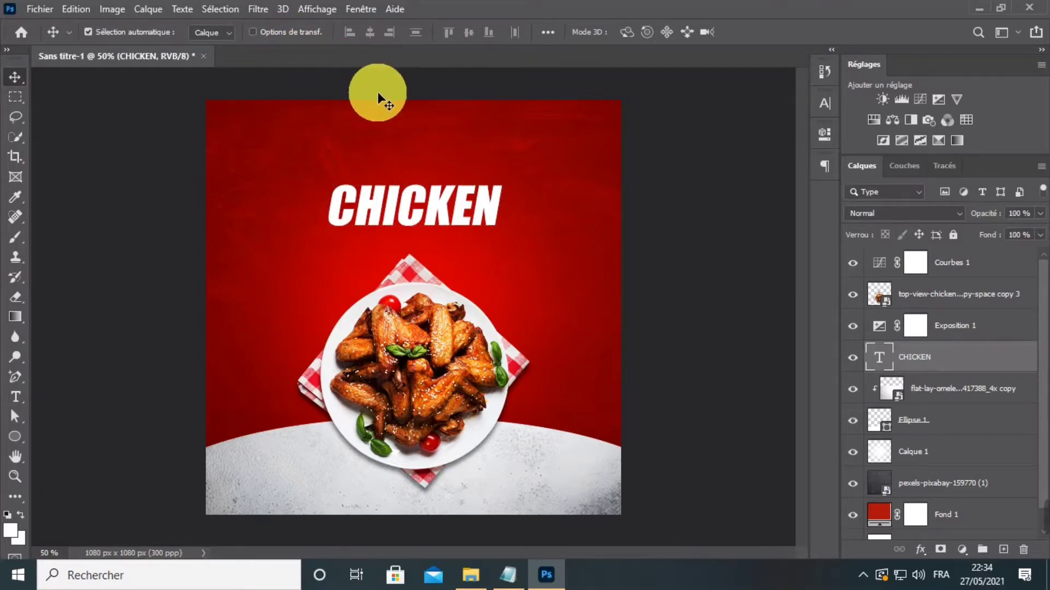
{"action": "key", "text": "ctrl+minus"}
{"action": "key", "text": "ctrl+plus"}
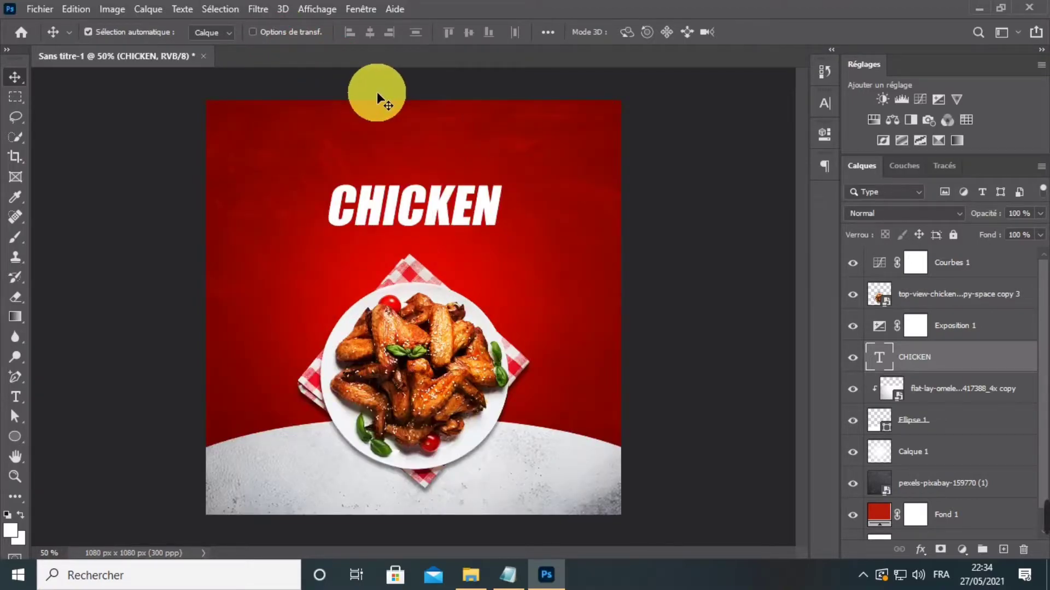
Add a text object above CHICKEN and replace its placeholder with the word DELICIOUS copied from the Notepad document.
{"action": "left_click", "coordinate": [25, 391]}
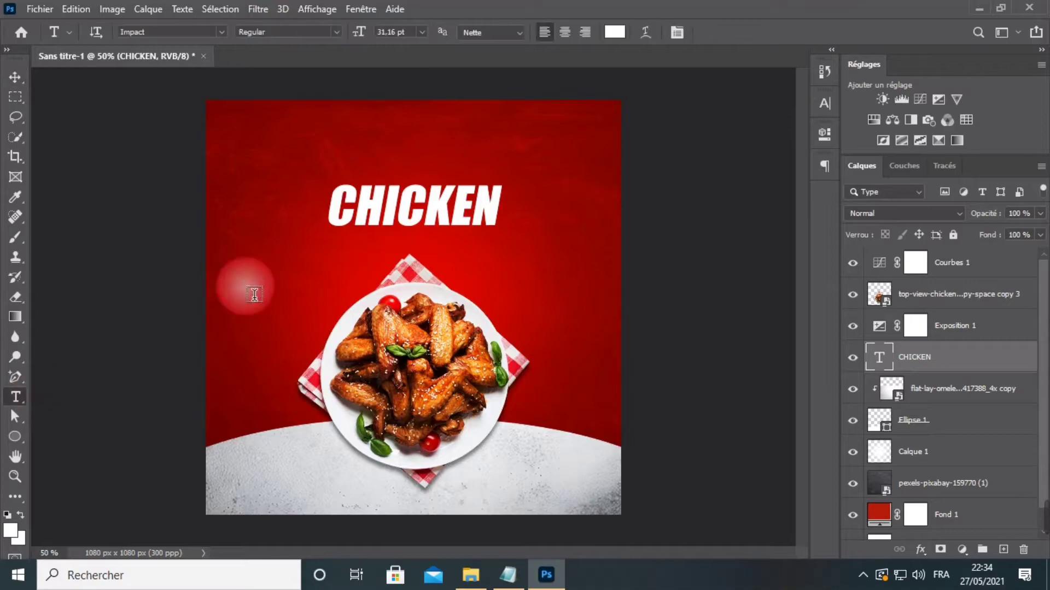
{"action": "left_click", "coordinate": [353, 158]}
{"action": "left_click", "coordinate": [508, 574]}
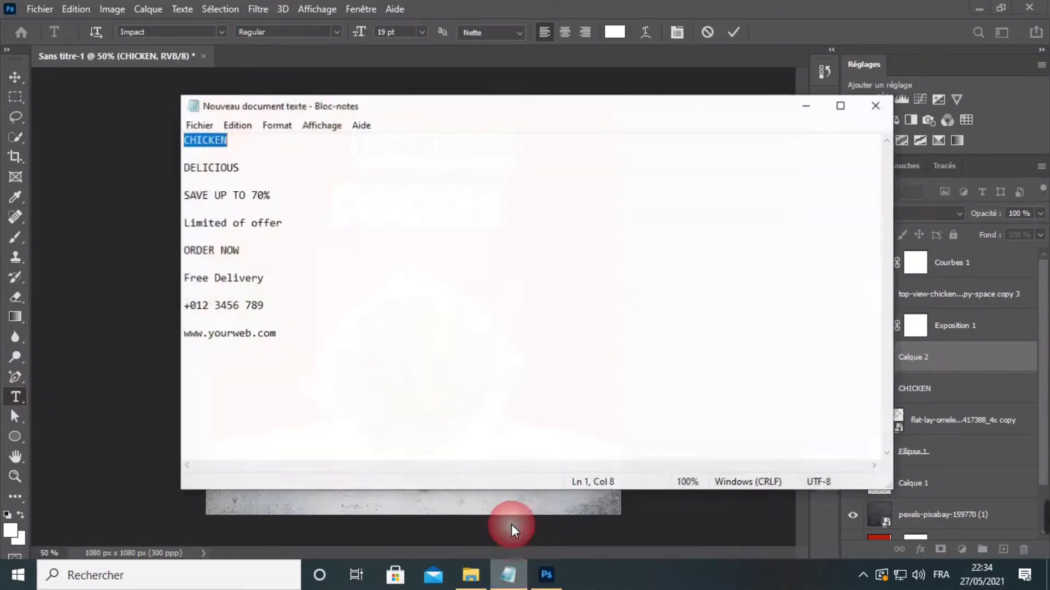
{"action": "left_click", "coordinate": [189, 165]}
{"action": "double_click", "coordinate": [197, 165]}
{"action": "right_click", "coordinate": [196, 165]}
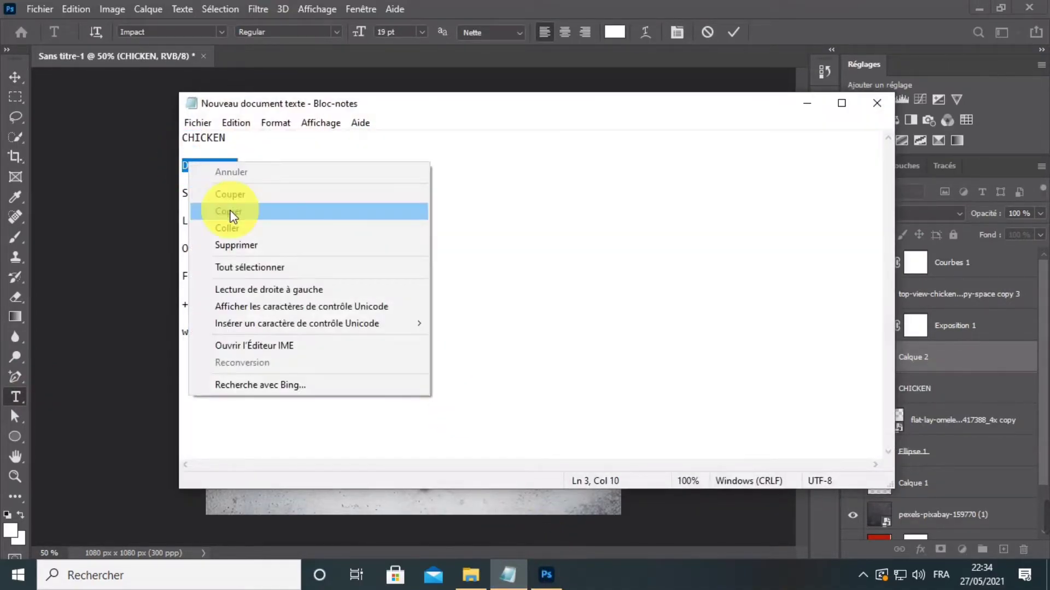
{"action": "left_click", "coordinate": [229, 214]}
{"action": "left_click", "coordinate": [806, 104]}
{"action": "right_click", "coordinate": [420, 154]}
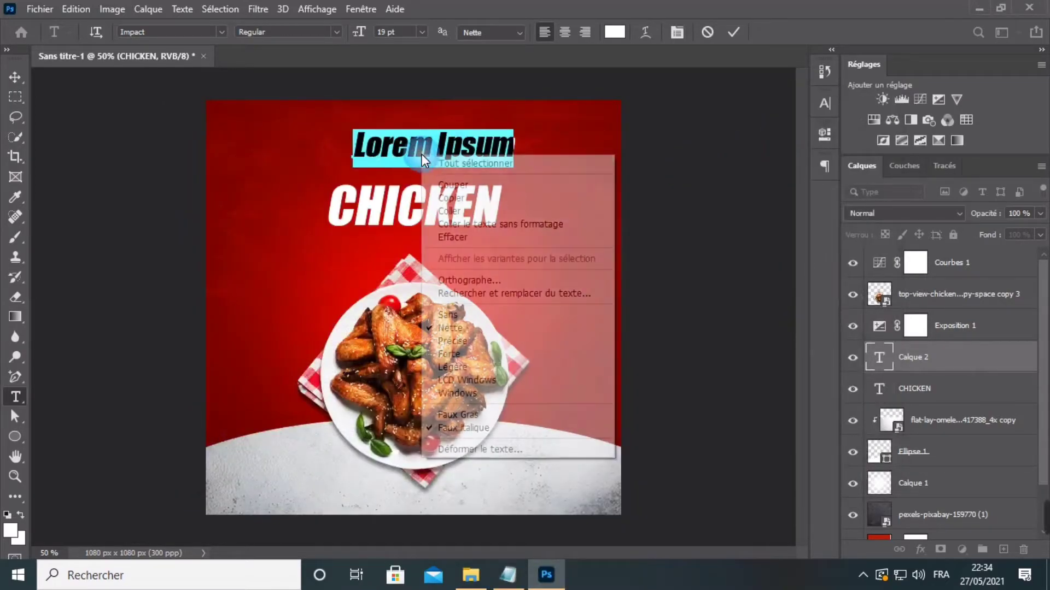
{"action": "left_click", "coordinate": [454, 208]}
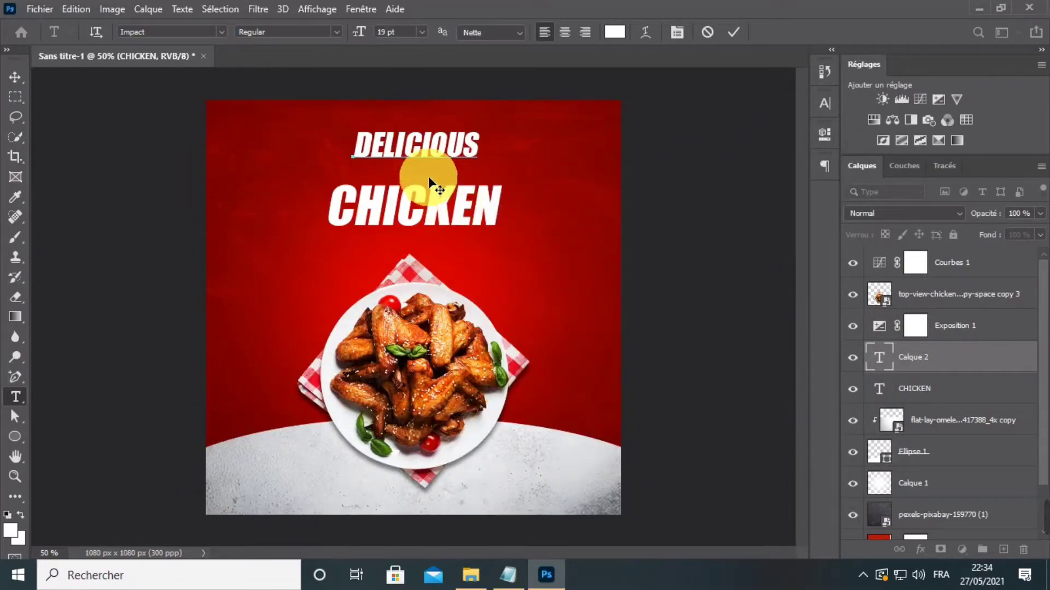
Commit the DELICIOUS text and place it centred directly above CHICKEN.
{"action": "left_click_drag", "start_coordinate": [425, 158], "coordinate": [432, 158]}
{"action": "double_click", "coordinate": [431, 159]}
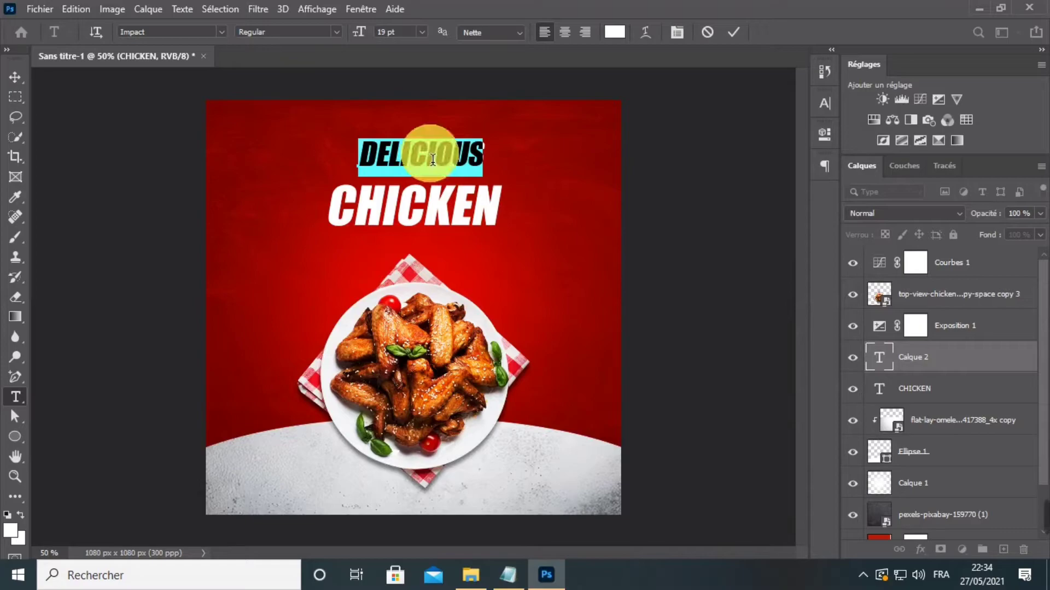
{"action": "key", "text": "ctrl+Return"}
{"action": "key", "text": "v"}
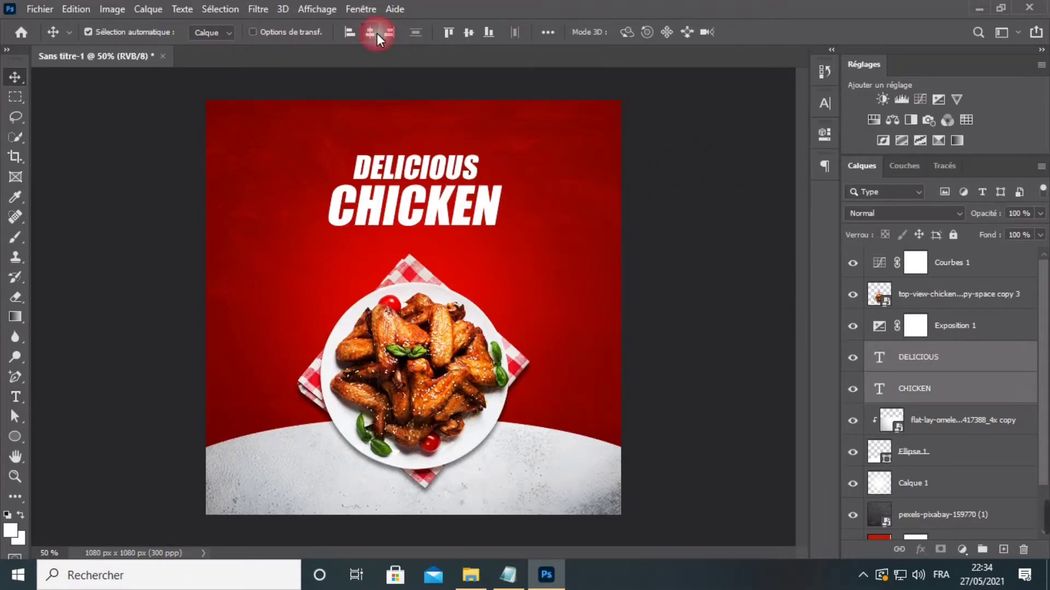
{"action": "left_click", "coordinate": [375, 33]}
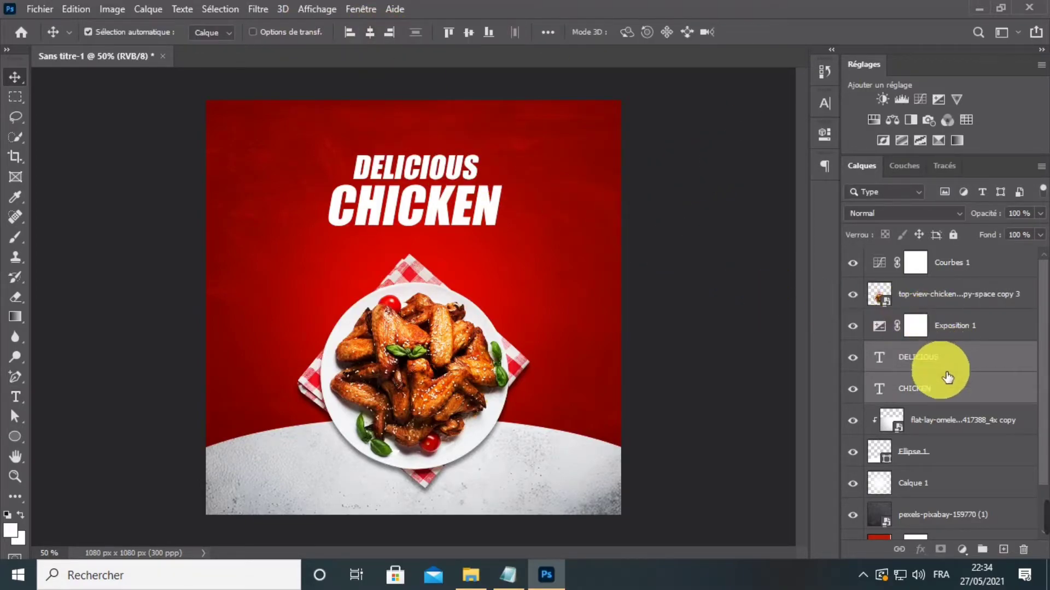
{"action": "left_click", "coordinate": [439, 158]}
{"action": "left_click_drag", "start_coordinate": [437, 159], "coordinate": [434, 158]}
Examine the headline and the overall poster composition at several magnifications.
{"action": "key", "text": "ctrl+minus"}
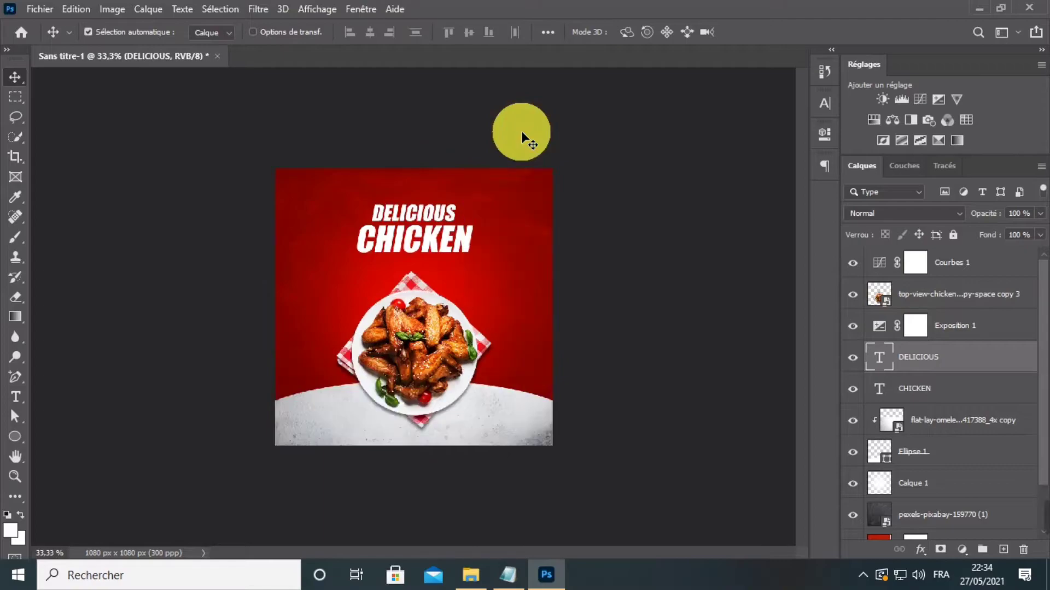
{"action": "key", "text": "ctrl+plus"}
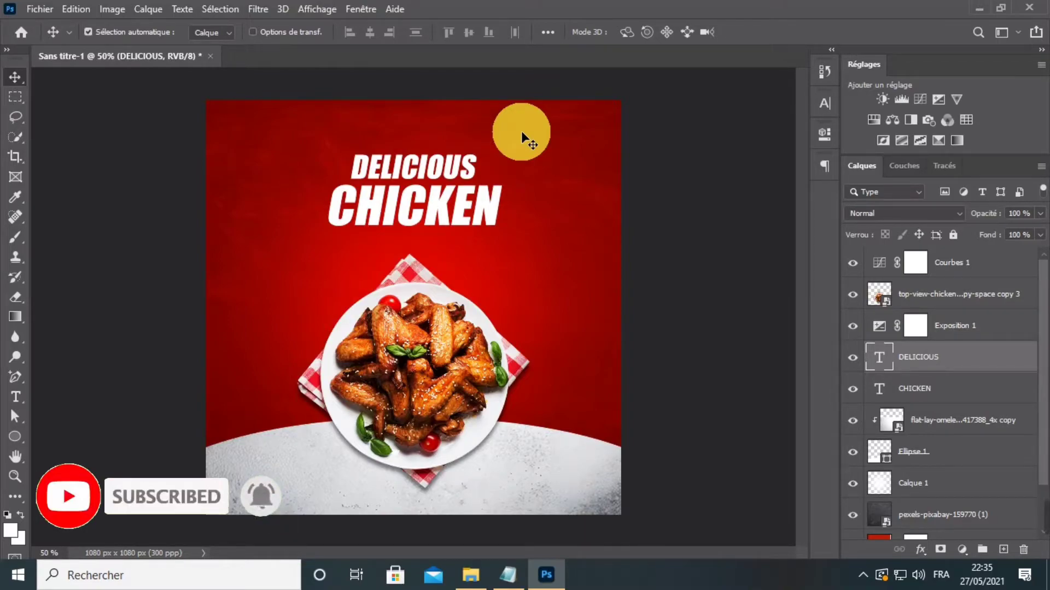
{"action": "key", "text": "ctrl+minus"}
{"action": "key", "text": "ctrl+minus"}
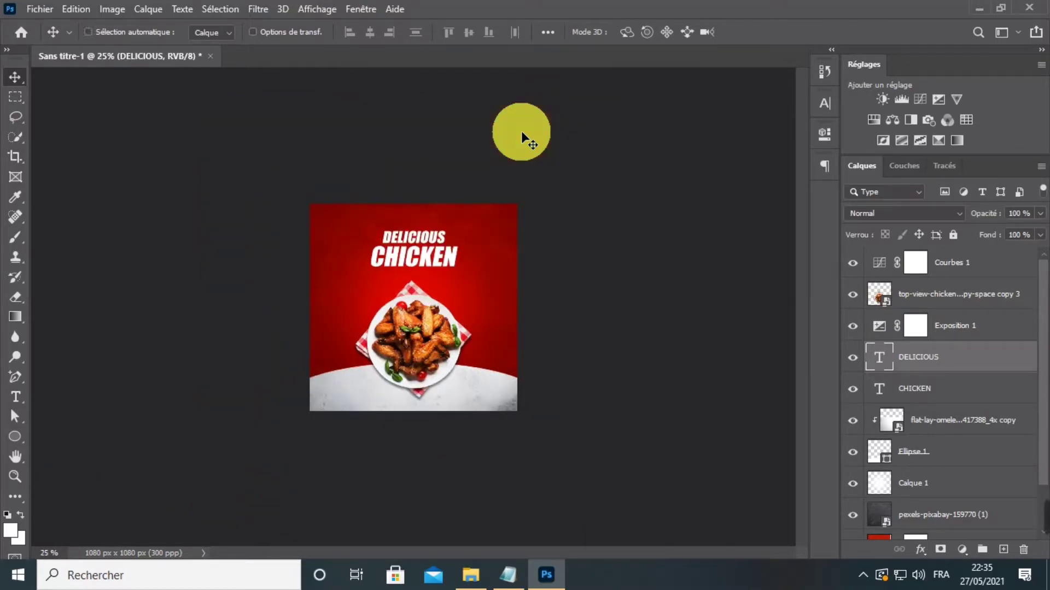
{"action": "key", "text": "ctrl+plus"}
{"action": "key", "text": "ctrl+plus"}
{"action": "key", "text": "ctrl+plus"}
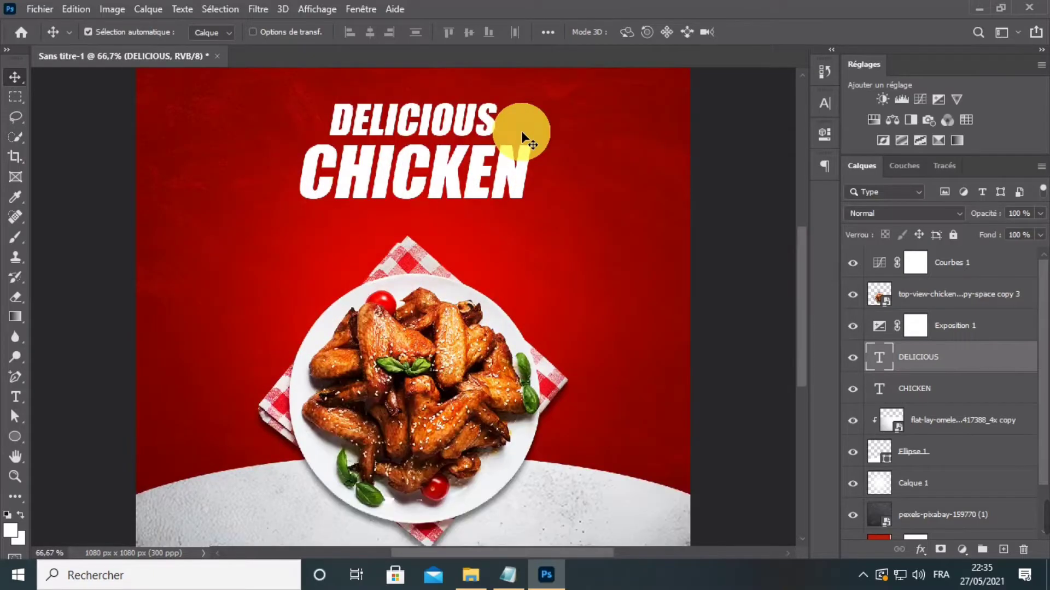
{"action": "key", "text": "ctrl+plus"}
{"action": "key", "text": "ctrl+minus"}
{"action": "key", "text": "ctrl+minus"}
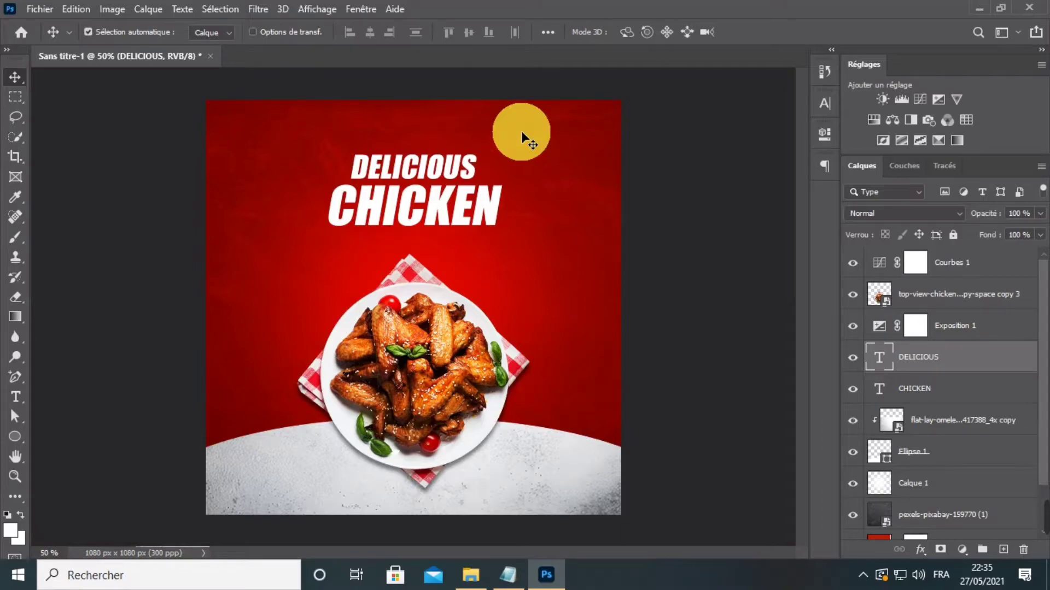
Scale the DELICIOUS text down slightly, keeping it centred just above CHICKEN.
{"action": "left_click", "coordinate": [310, 31]}
{"action": "left_click_drag", "start_coordinate": [478, 168], "coordinate": [472, 175]}
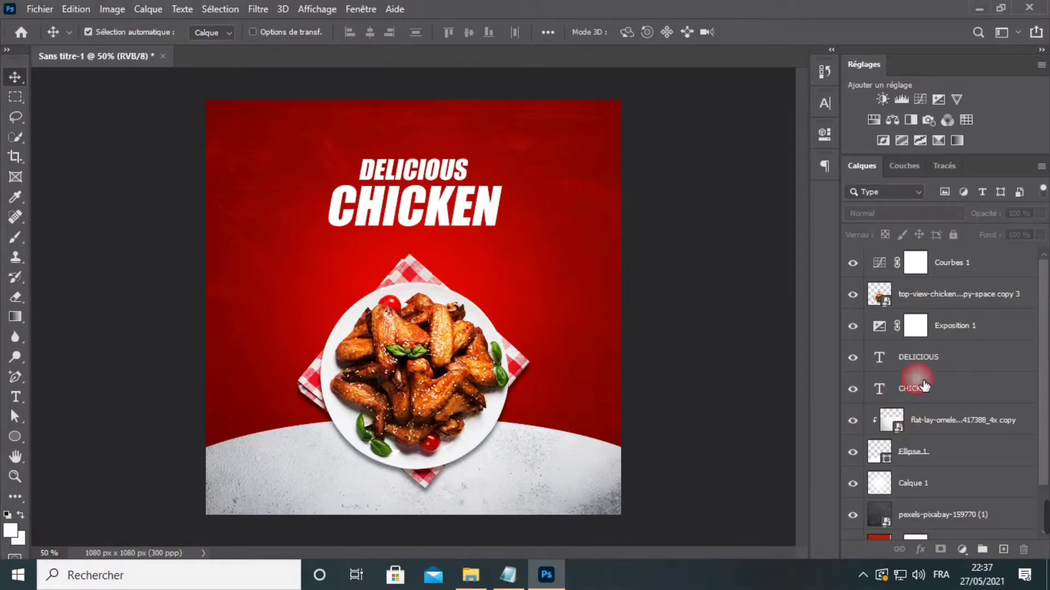
Open the layer style settings of the CHICKEN text and enable a drop shadow.
{"action": "left_click", "coordinate": [928, 392]}
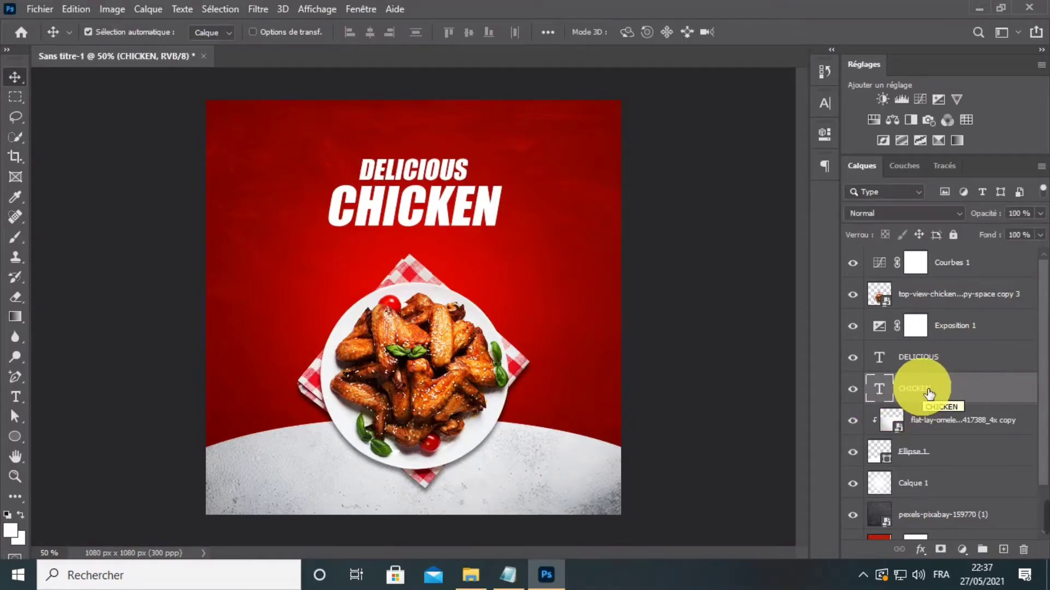
{"action": "right_click", "coordinate": [924, 389]}
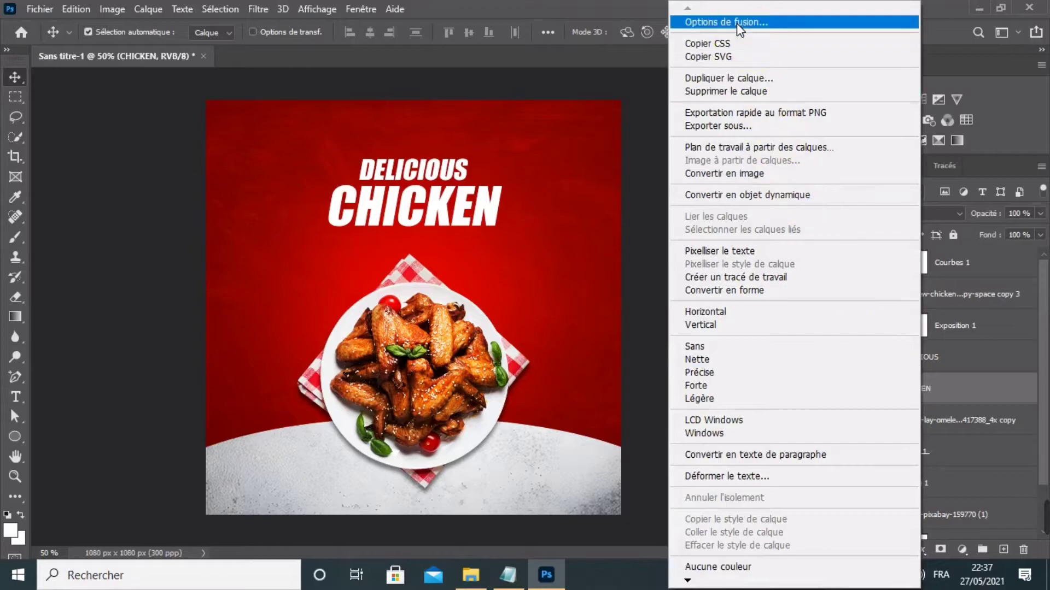
{"action": "left_click", "coordinate": [737, 22]}
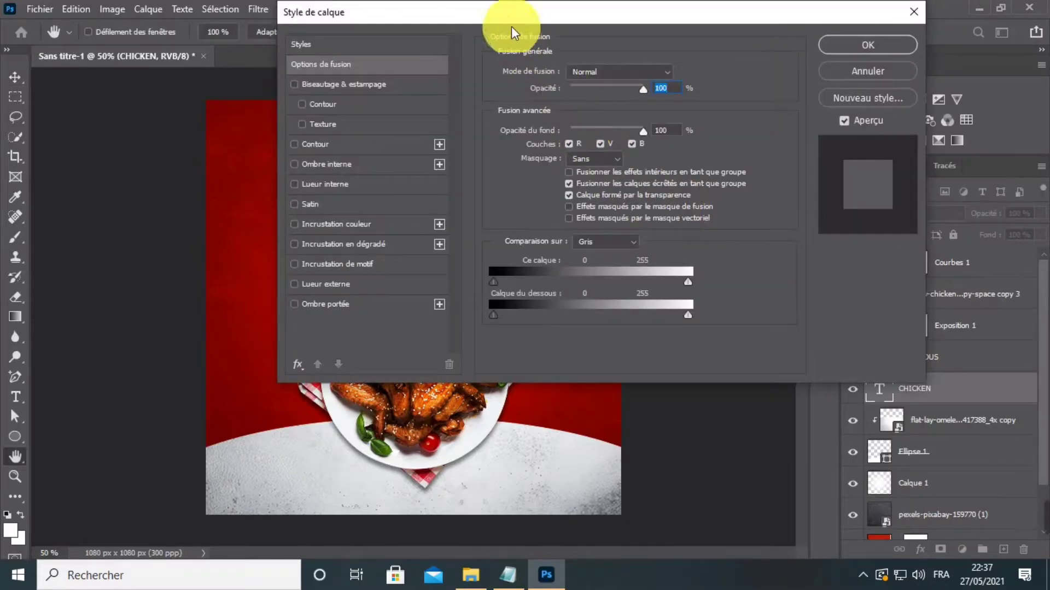
{"action": "left_click_drag", "start_coordinate": [511, 26], "coordinate": [768, 23]}
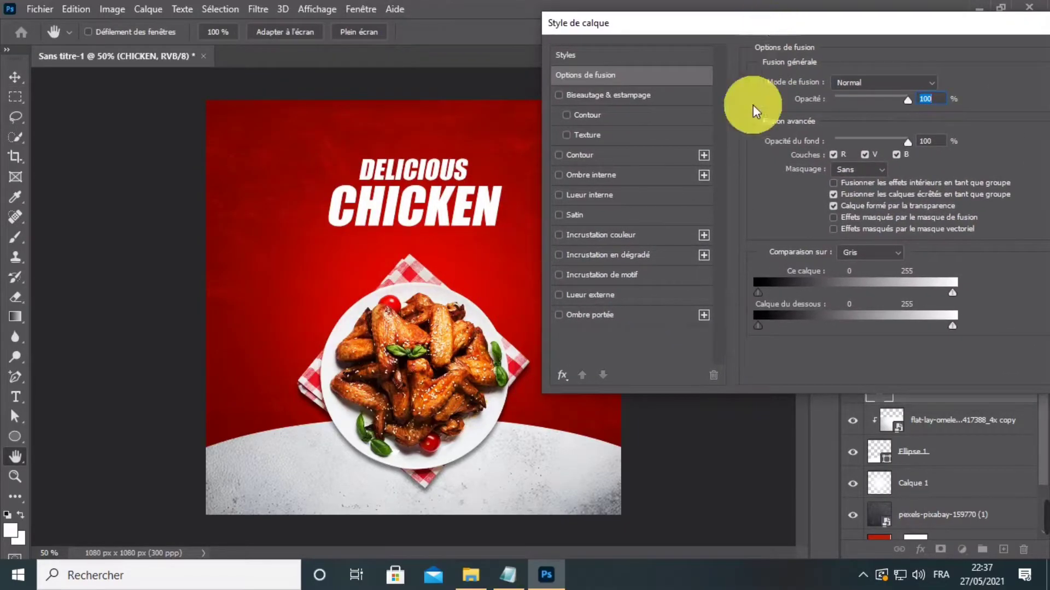
{"action": "left_click", "coordinate": [586, 317]}
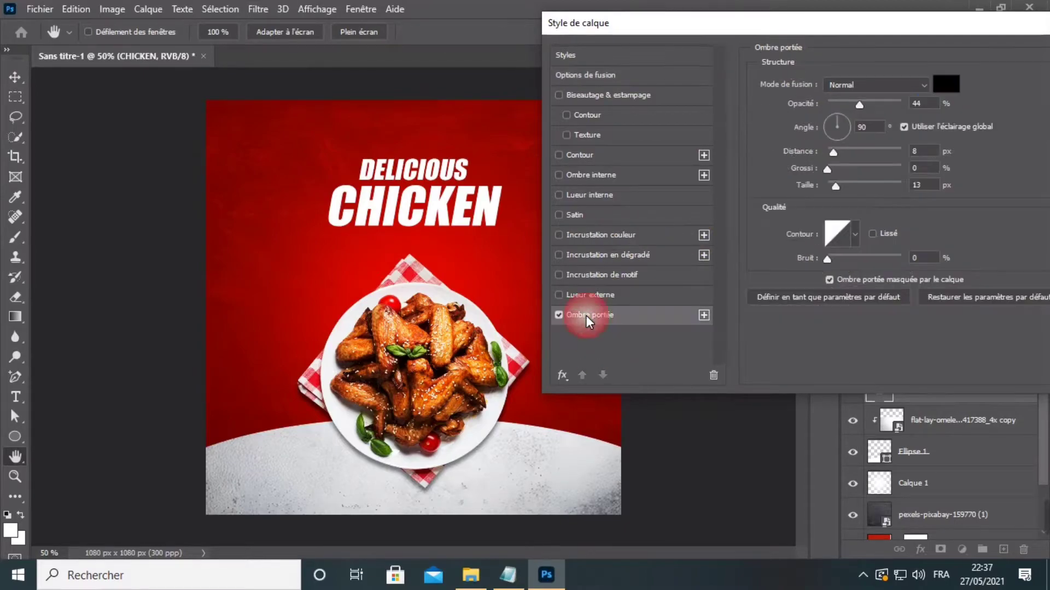
Set the colour of the CHICKEN text's drop shadow to orange ff7443.
{"action": "left_click", "coordinate": [945, 90]}
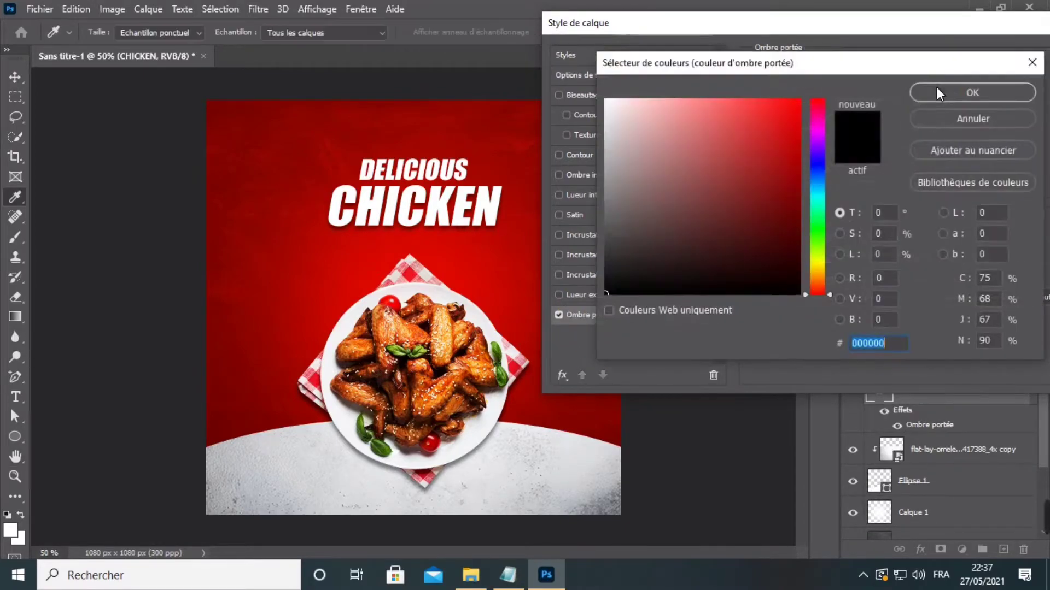
{"action": "left_click_drag", "start_coordinate": [819, 290], "coordinate": [819, 287]}
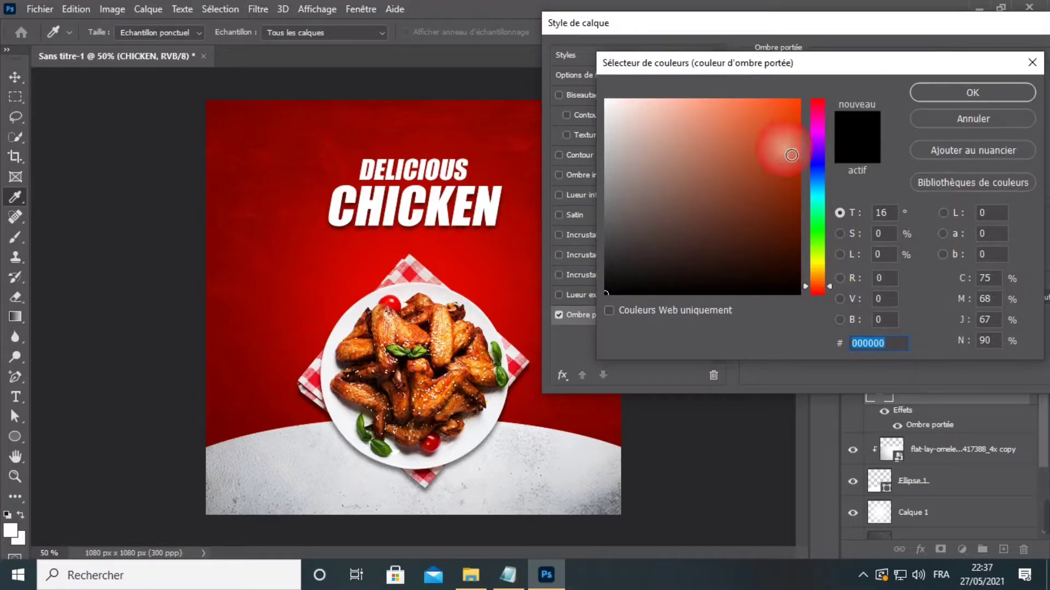
{"action": "left_click_drag", "start_coordinate": [781, 146], "coordinate": [769, 100]}
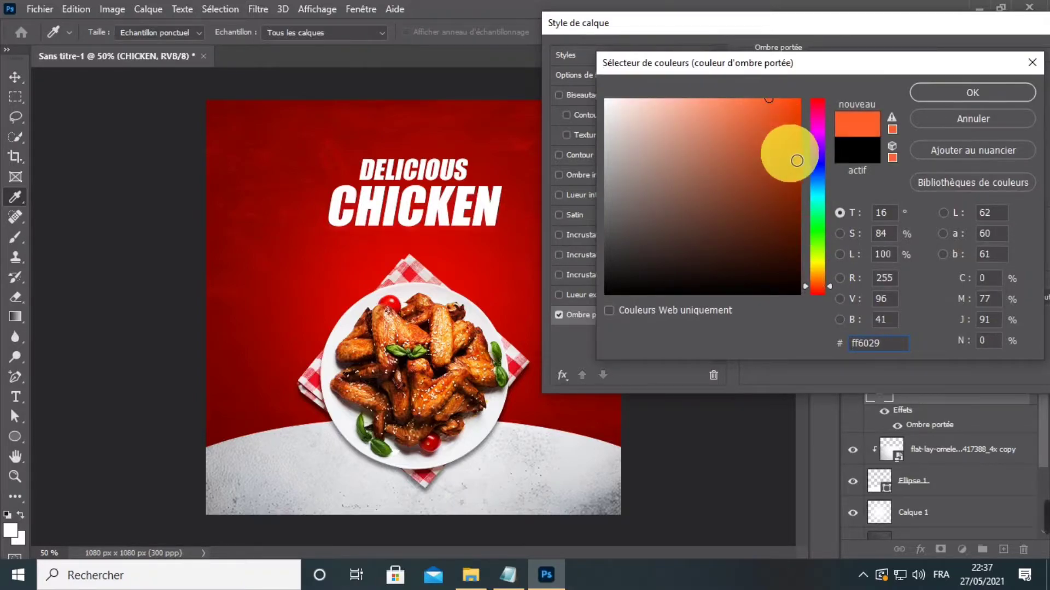
{"action": "left_click", "coordinate": [949, 94]}
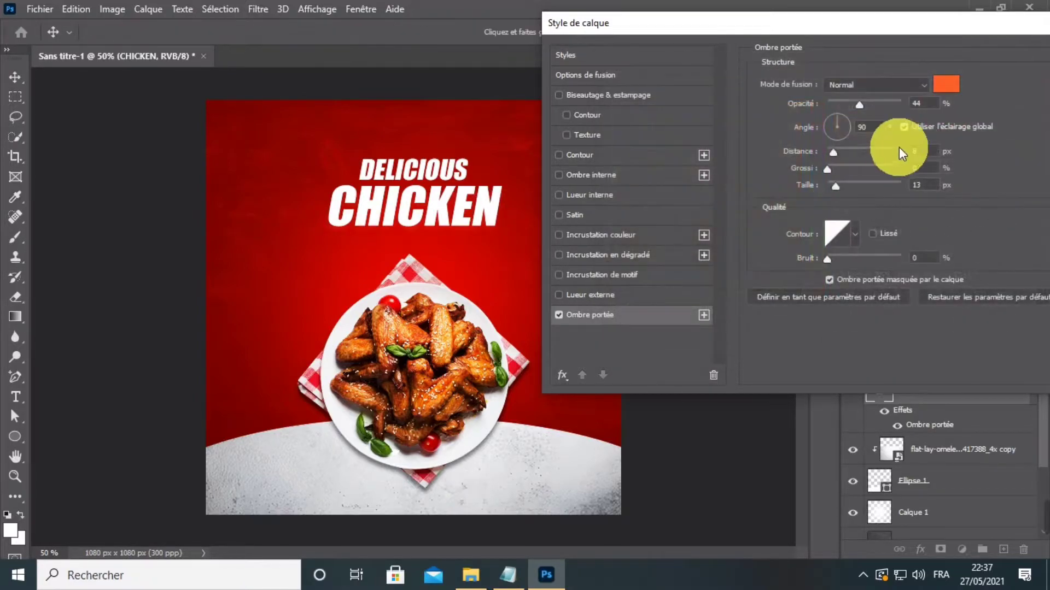
{"action": "left_click", "coordinate": [946, 84]}
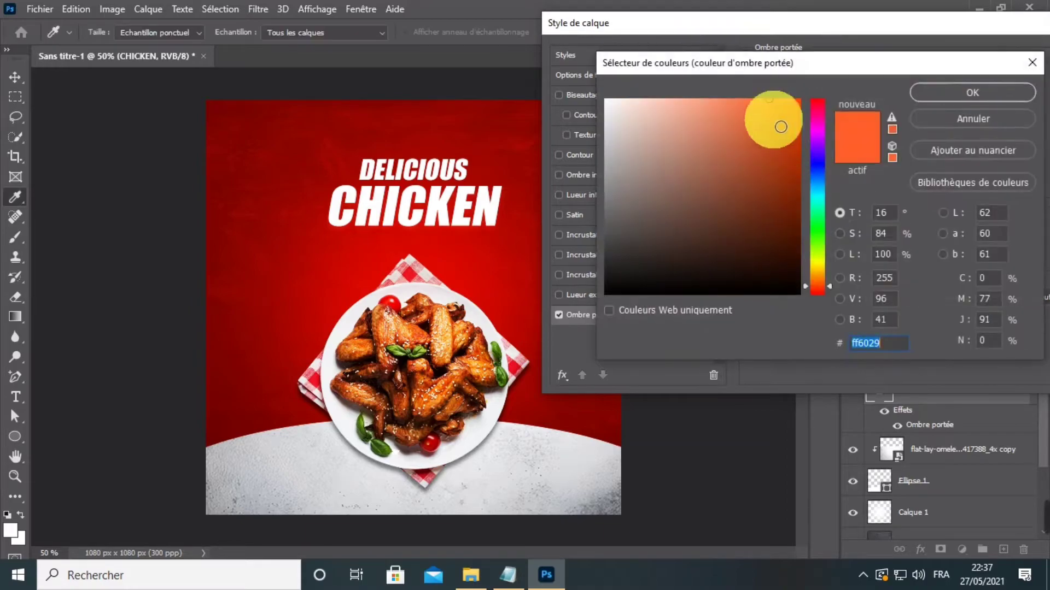
{"action": "left_click", "coordinate": [760, 101]}
{"action": "left_click_drag", "start_coordinate": [761, 101], "coordinate": [754, 100]}
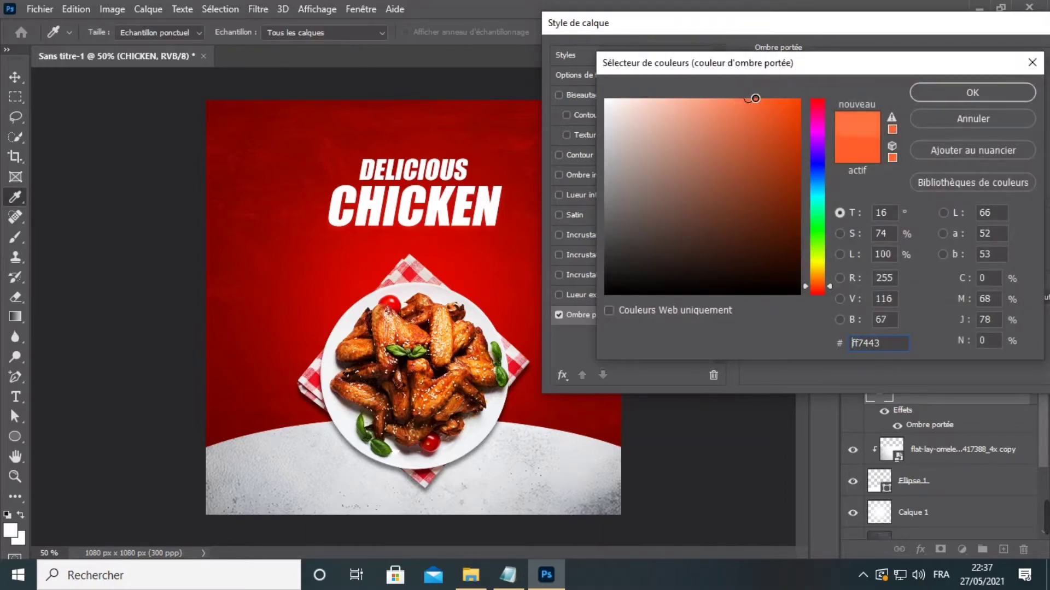
{"action": "left_click", "coordinate": [949, 99]}
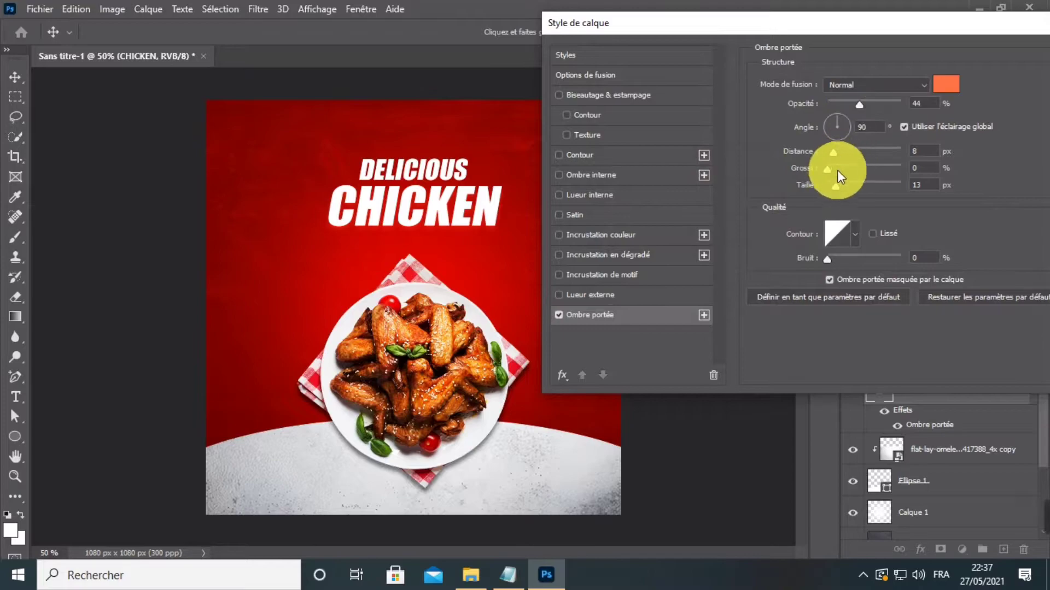
Make the CHICKEN drop shadow hard-edged with size 0 px, 100% opacity and a short distance, and apply the layer style.
{"action": "left_click_drag", "start_coordinate": [834, 185], "coordinate": [837, 150]}
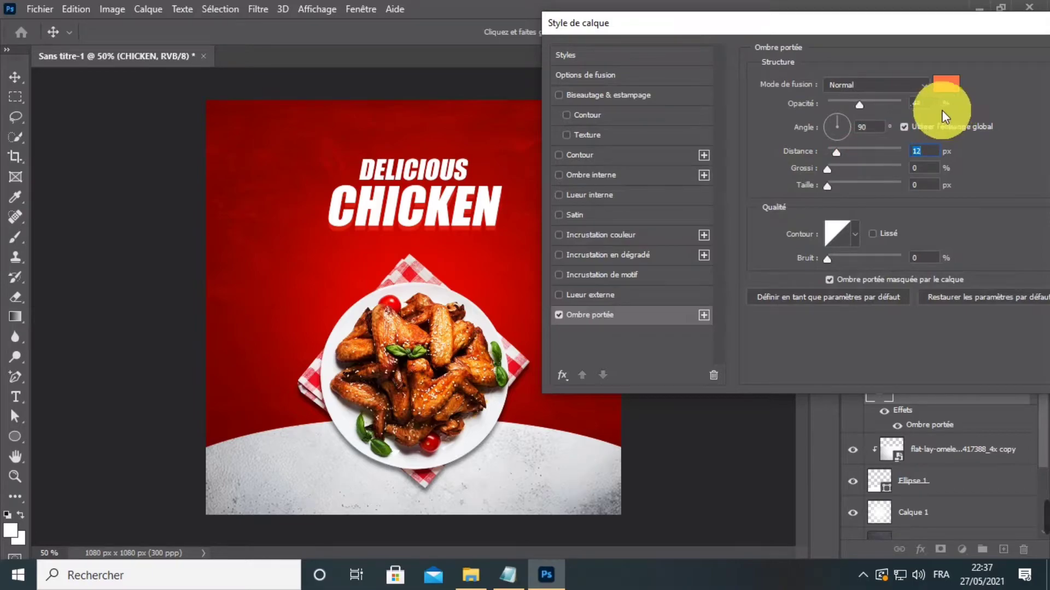
{"action": "left_click_drag", "start_coordinate": [858, 104], "coordinate": [890, 104]}
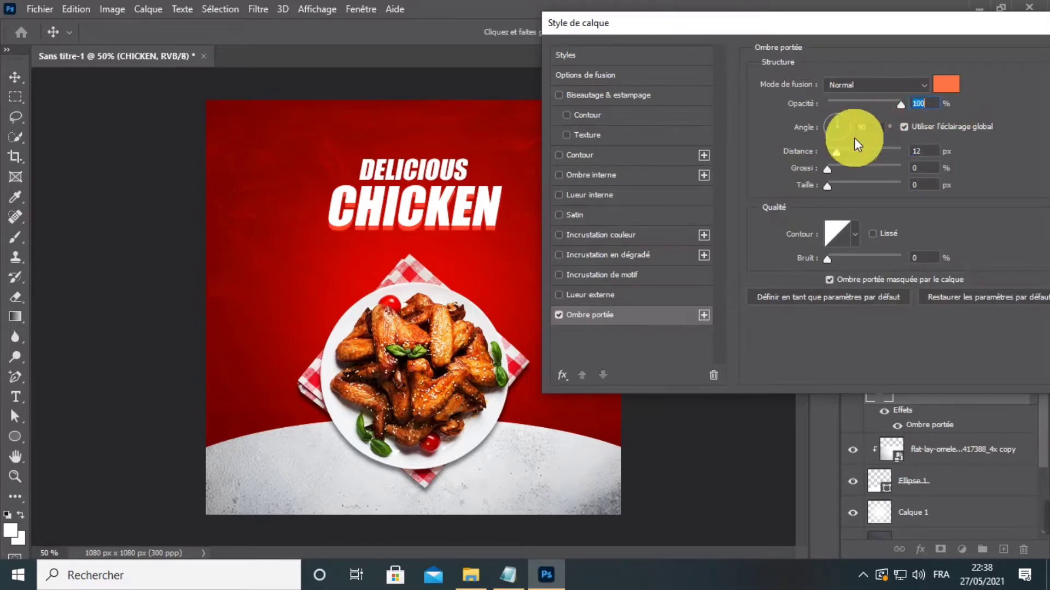
{"action": "left_click_drag", "start_coordinate": [835, 153], "coordinate": [834, 153]}
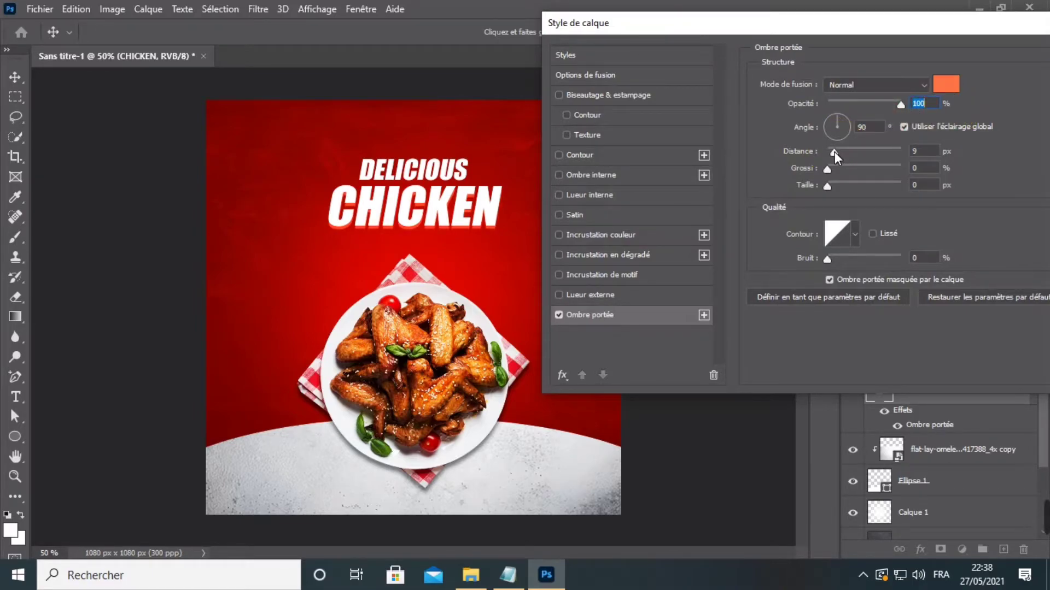
{"action": "left_click", "coordinate": [834, 152]}
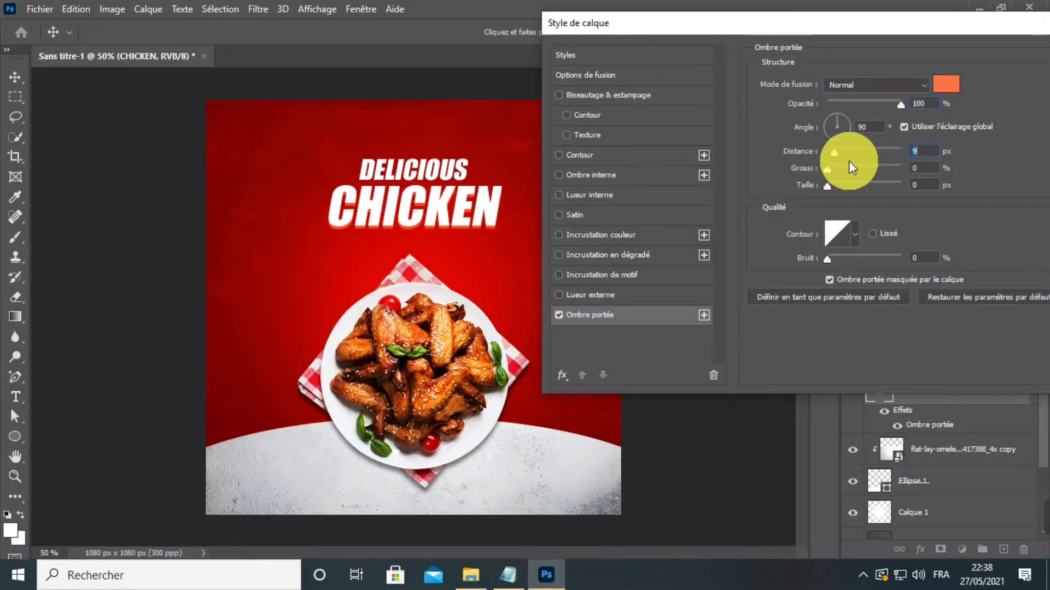
{"action": "left_click", "coordinate": [826, 185]}
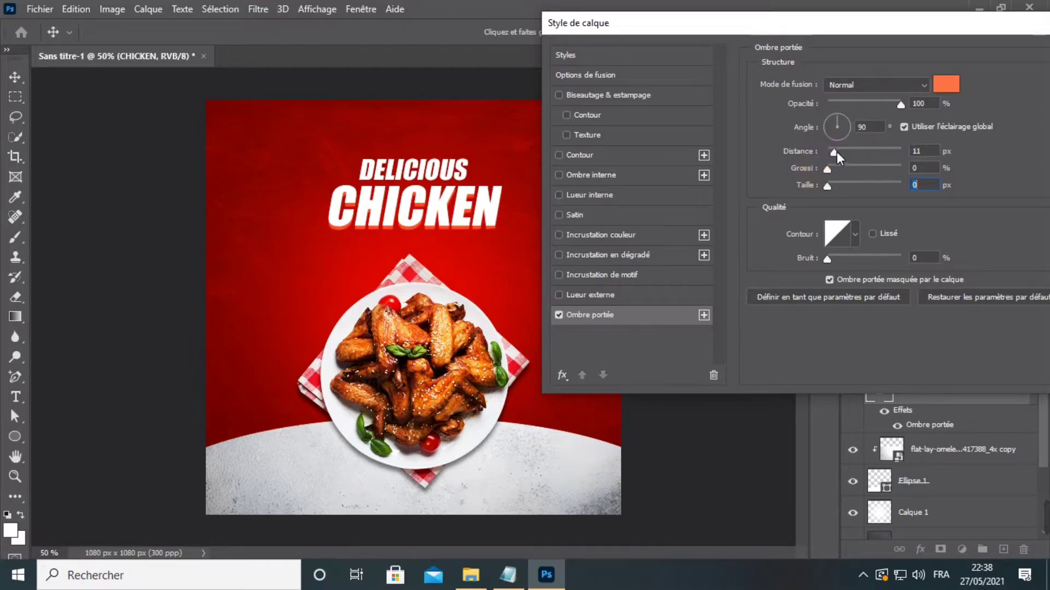
{"action": "left_click_drag", "start_coordinate": [838, 151], "coordinate": [833, 152]}
{"action": "left_click_drag", "start_coordinate": [923, 21], "coordinate": [861, 26]}
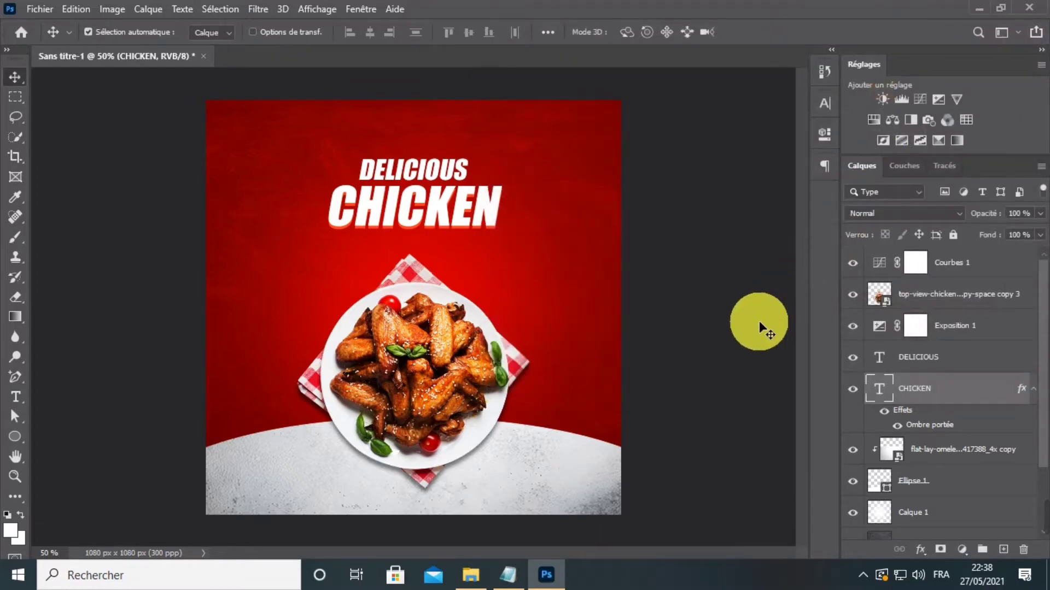
Scale the DELICIOUS and CHICKEN texts up slightly together, and centre them horizontally in the upper part of the poster.
{"action": "left_click", "coordinate": [925, 361]}
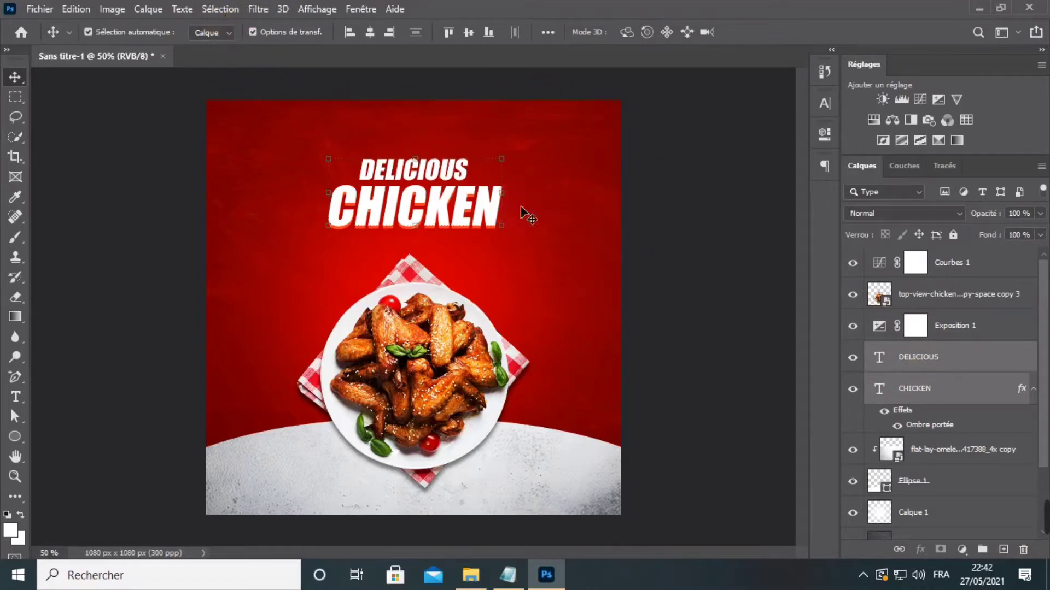
{"action": "key", "text": "ctrl+t"}
{"action": "left_click_drag", "start_coordinate": [510, 199], "coordinate": [535, 202]}
{"action": "left_click_drag", "start_coordinate": [469, 210], "coordinate": [509, 172]}
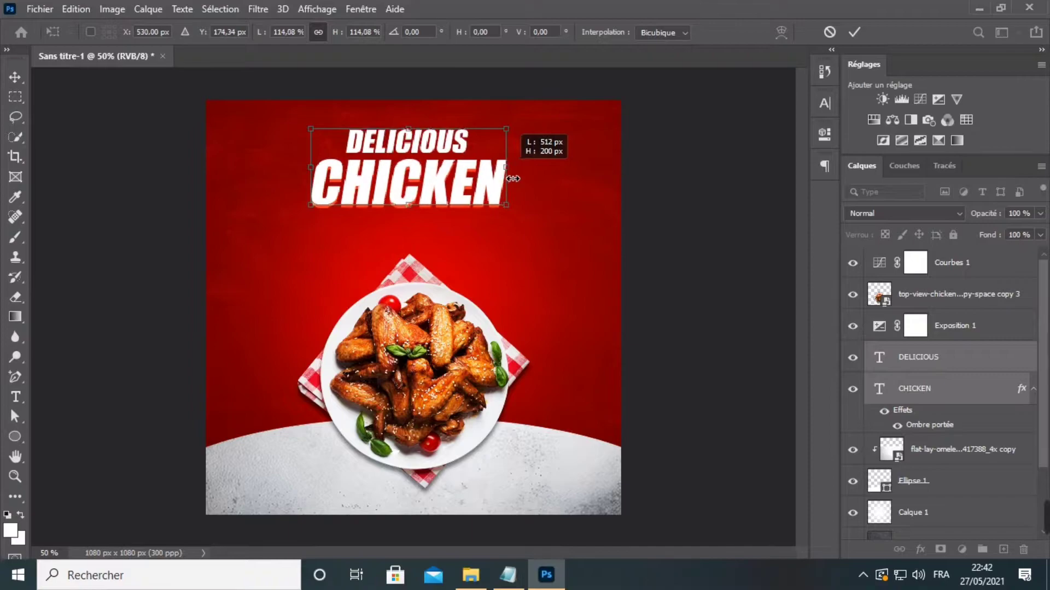
{"action": "left_click_drag", "start_coordinate": [434, 176], "coordinate": [438, 175]}
{"action": "left_click_drag", "start_coordinate": [424, 128], "coordinate": [438, 173]}
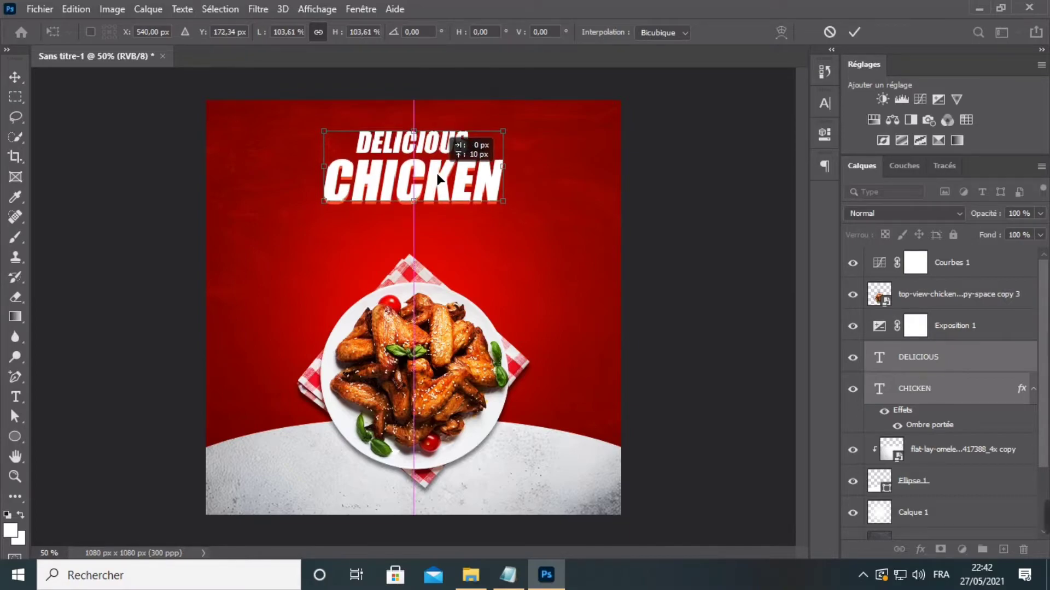
{"action": "left_click_drag", "start_coordinate": [437, 178], "coordinate": [439, 181]}
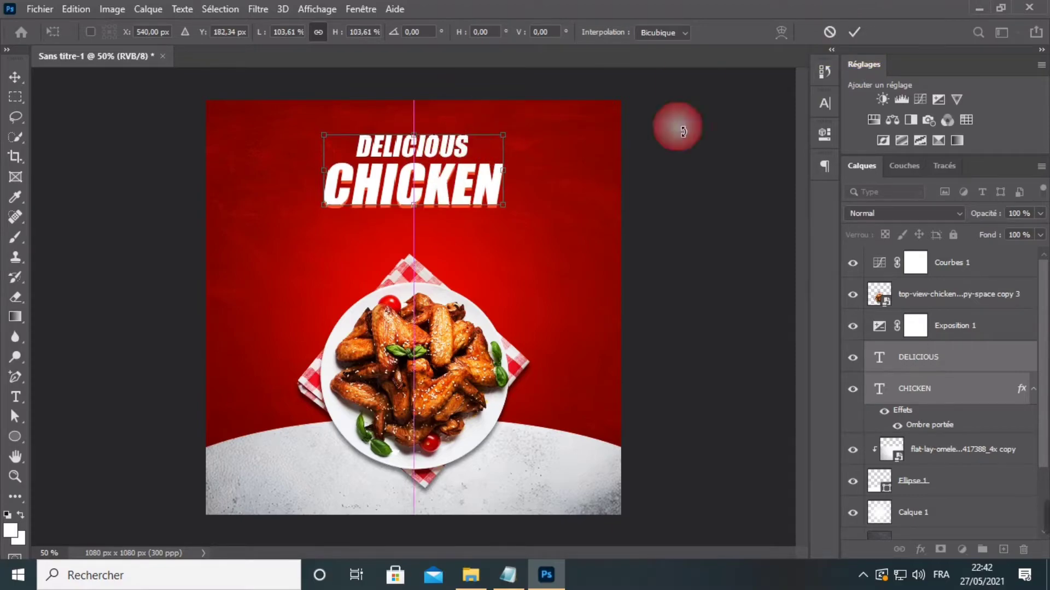
{"action": "left_click", "coordinate": [854, 32]}
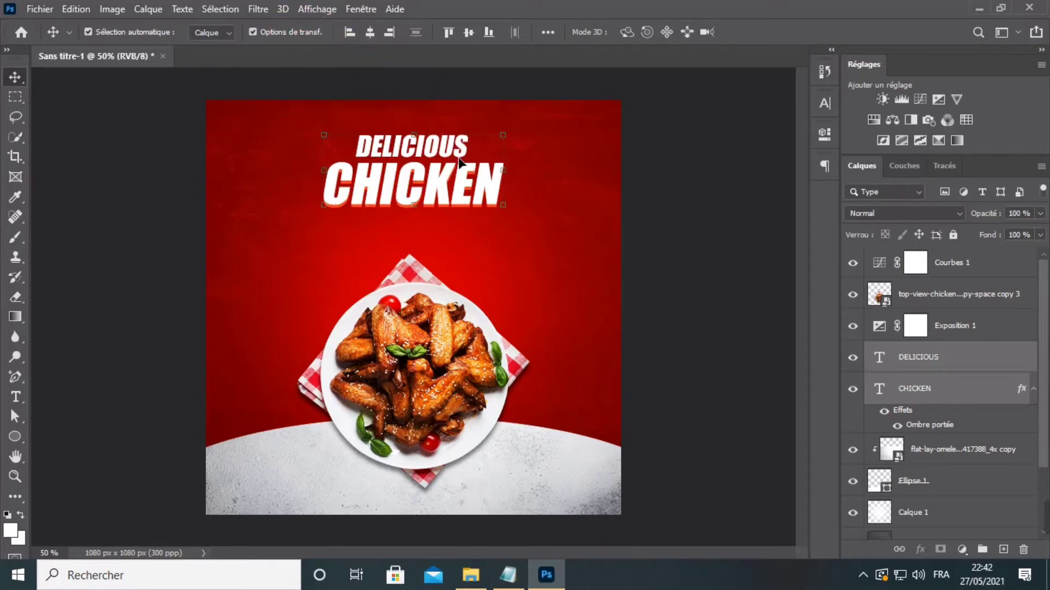
{"action": "left_click_drag", "start_coordinate": [503, 170], "coordinate": [483, 176]}
{"action": "left_click", "coordinate": [852, 32]}
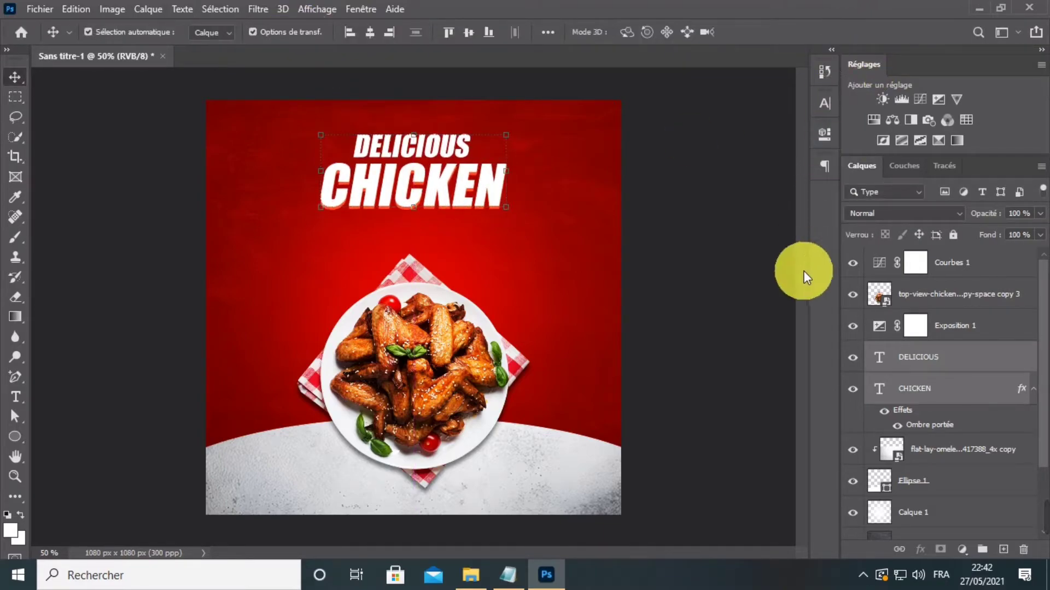
Scale the chicken plate image down to about 21.46% and place it lower on the poster, horizontally centred at X 540 px.
{"action": "left_click", "coordinate": [434, 376]}
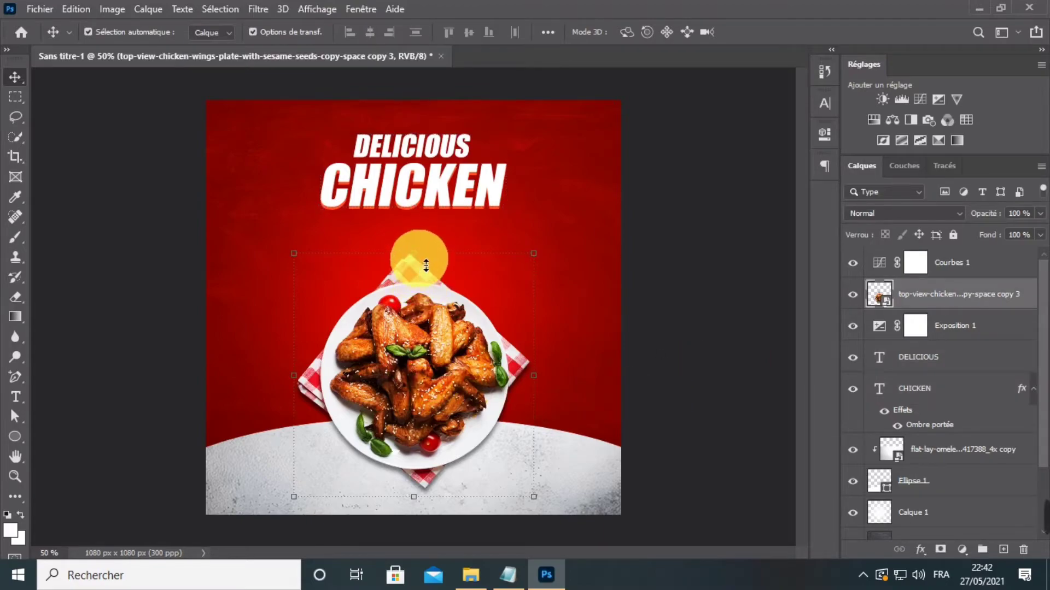
{"action": "key", "text": "ctrl+t"}
{"action": "left_click_drag", "start_coordinate": [427, 269], "coordinate": [427, 278]}
{"action": "left_click_drag", "start_coordinate": [416, 320], "coordinate": [415, 329]}
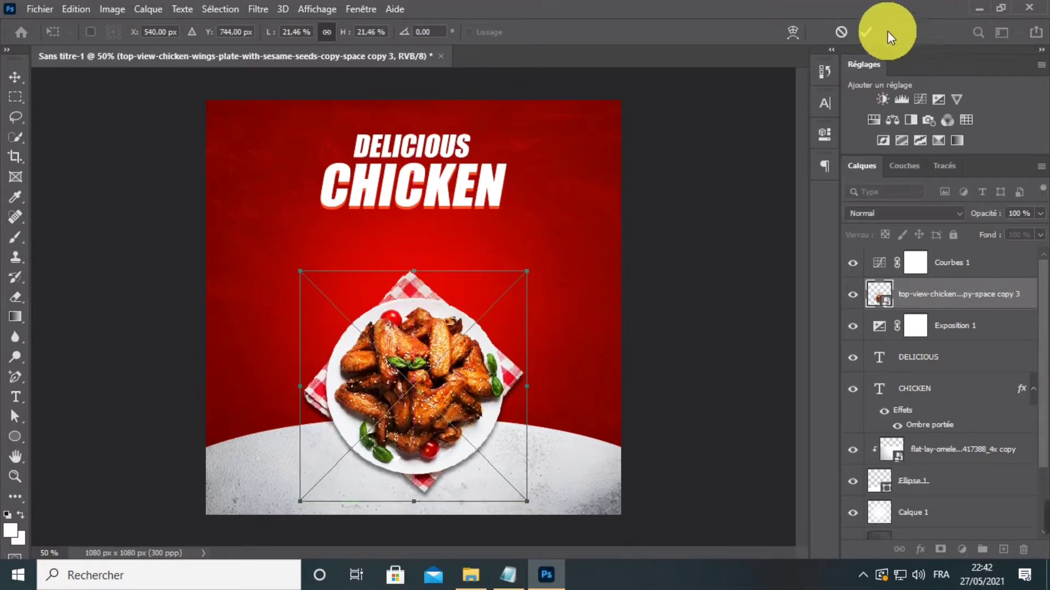
{"action": "left_click", "coordinate": [863, 33]}
{"action": "left_click", "coordinate": [344, 102]}
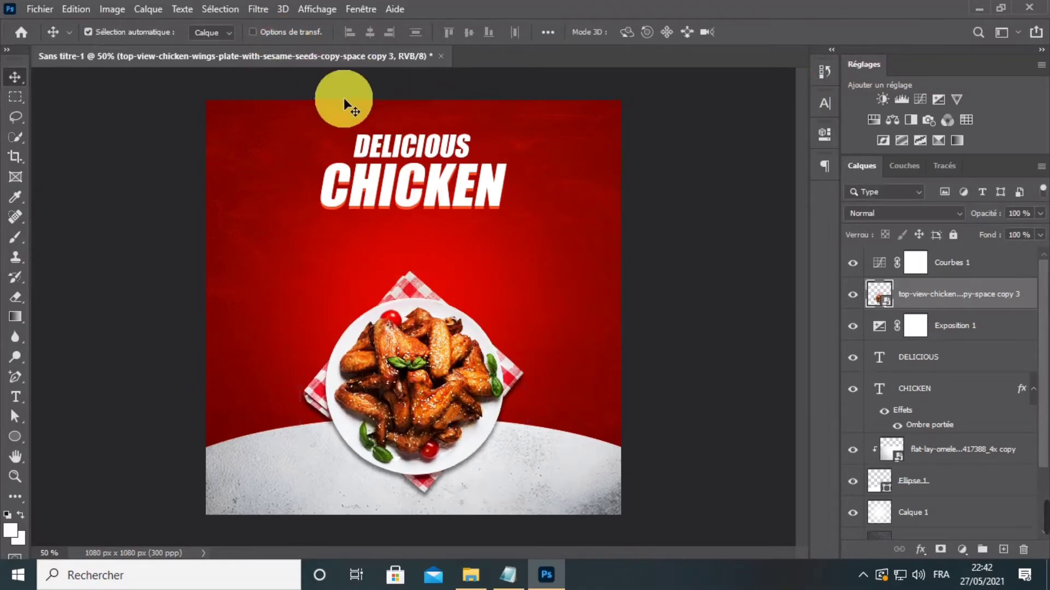
{"action": "key", "text": "ctrl+minus"}
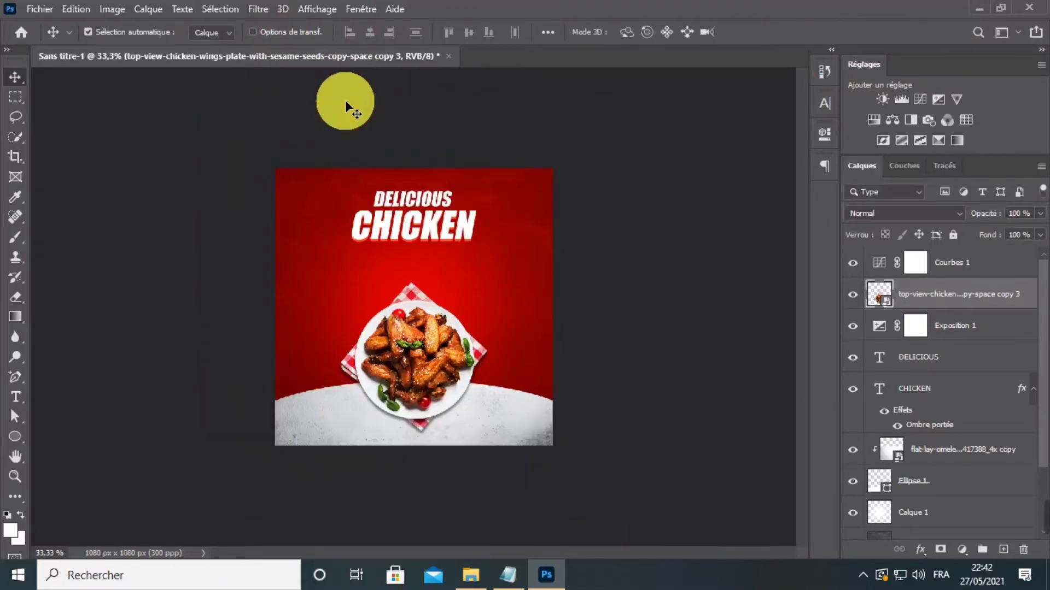
{"action": "key", "text": "ctrl+plus"}
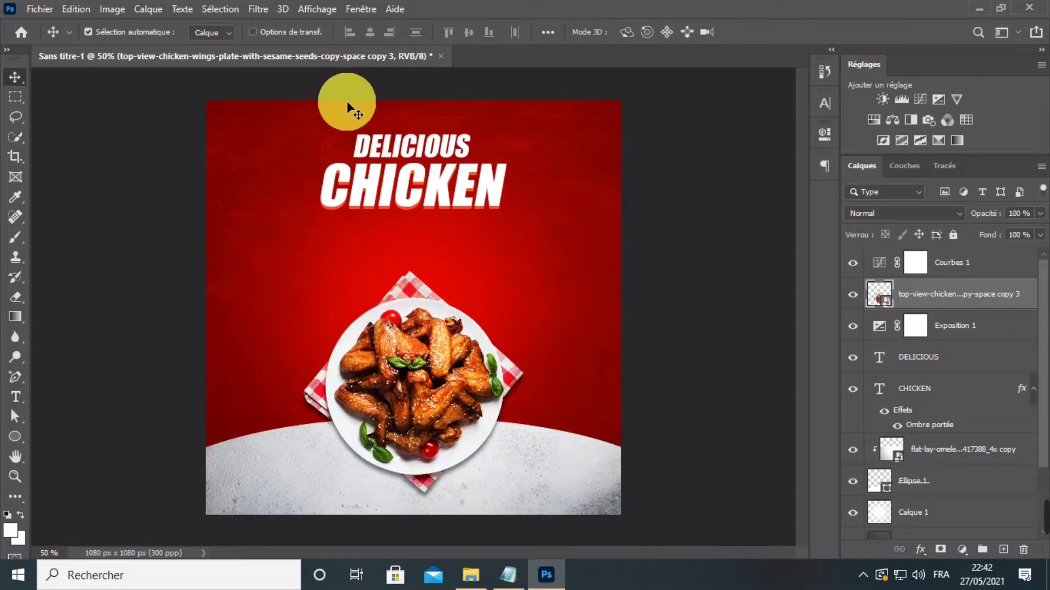
Draw a white rounded rectangle about 398 × 54 px just below the CHICKEN text, with no stroke.
{"action": "left_click", "coordinate": [15, 438]}
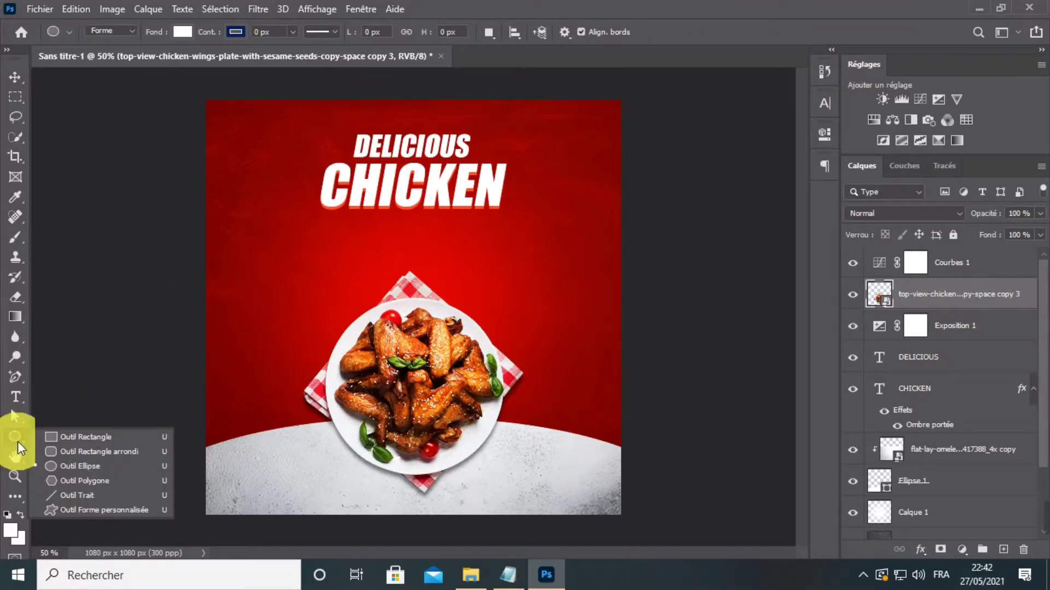
{"action": "left_click", "coordinate": [82, 452]}
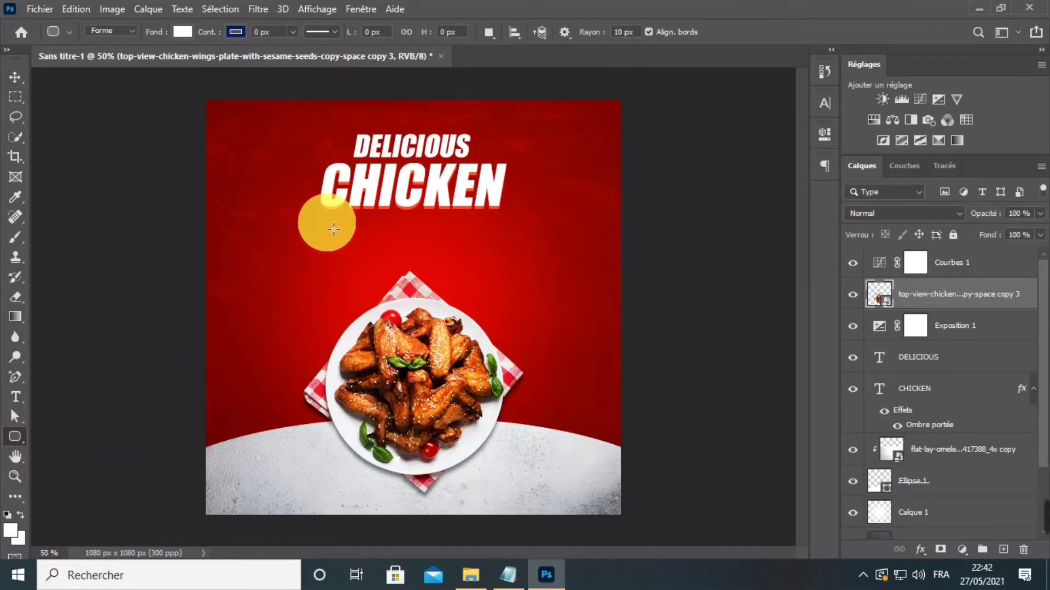
{"action": "left_click_drag", "start_coordinate": [333, 229], "coordinate": [494, 243]}
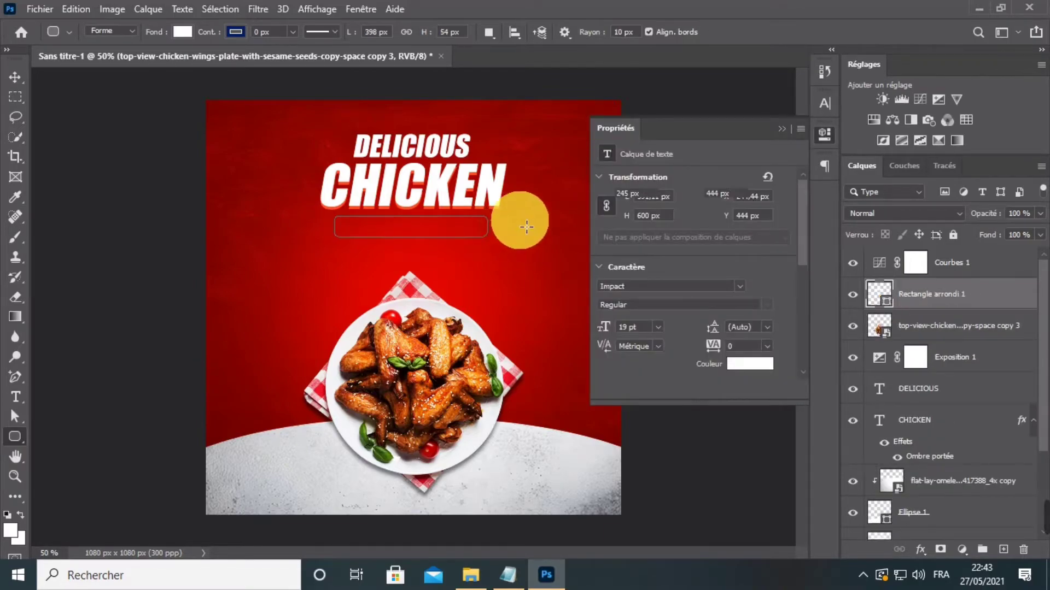
{"action": "left_click", "coordinate": [647, 268]}
{"action": "left_click", "coordinate": [633, 225]}
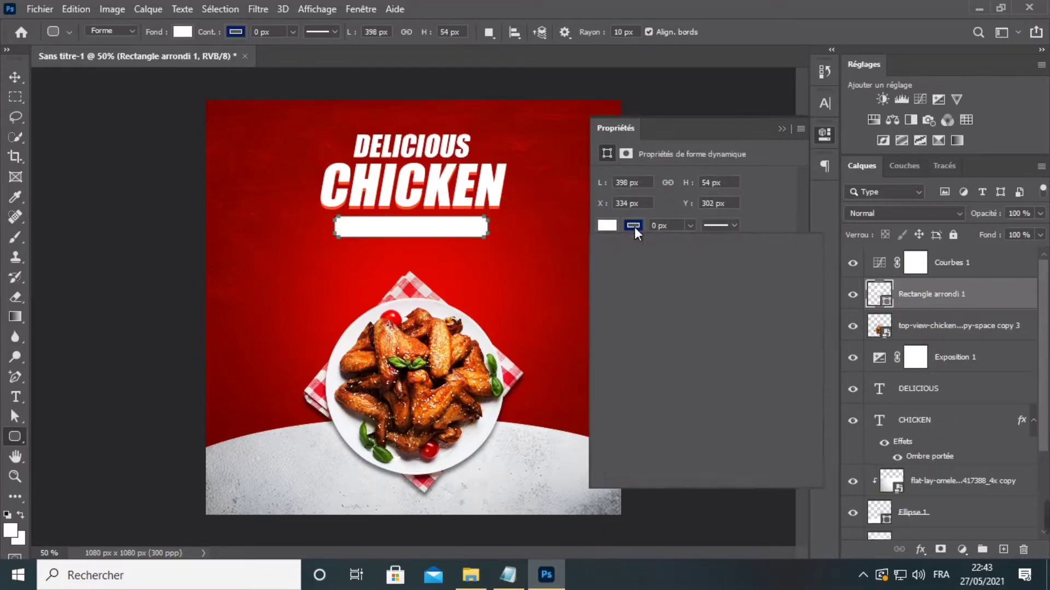
{"action": "left_click", "coordinate": [673, 218]}
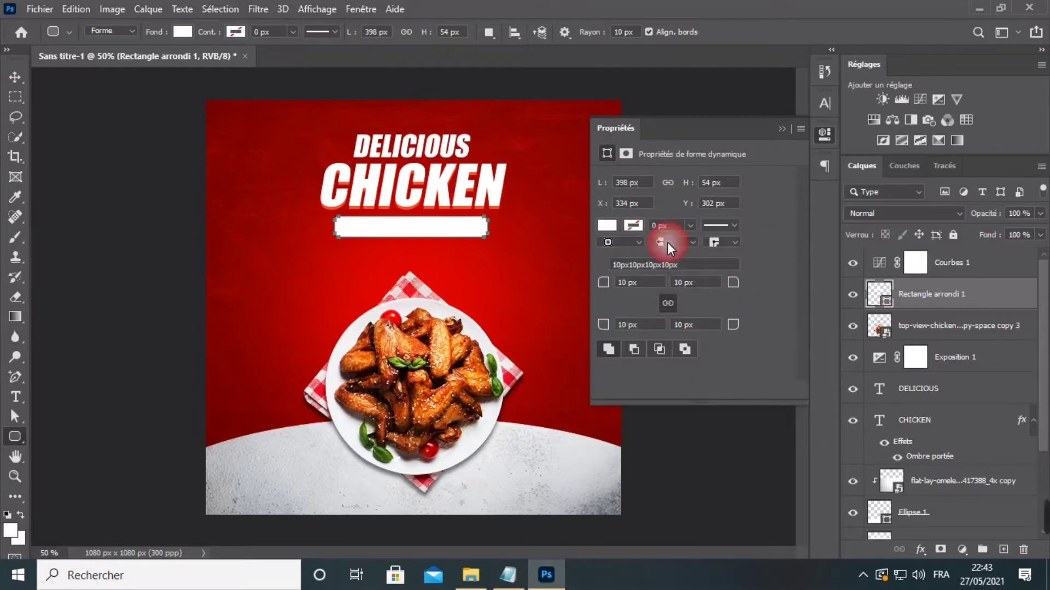
Set the rounded rectangle's linked corner radii to 100 px and centre the bar horizontally beneath CHICKEN.
{"action": "left_click", "coordinate": [629, 282]}
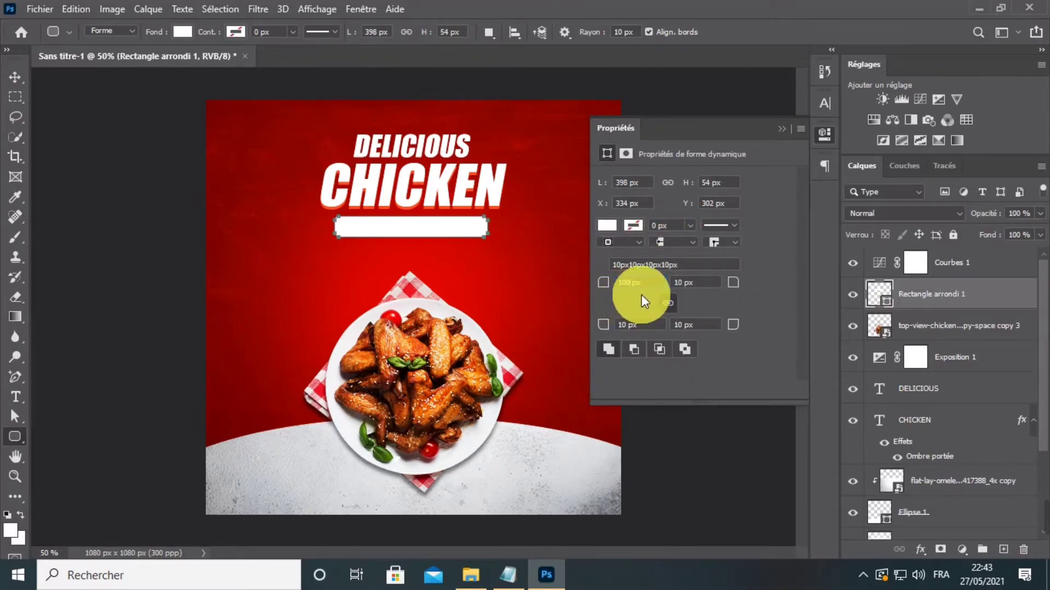
{"action": "type", "text": "100"}
{"action": "key", "text": "Return"}
{"action": "left_click", "coordinate": [780, 128]}
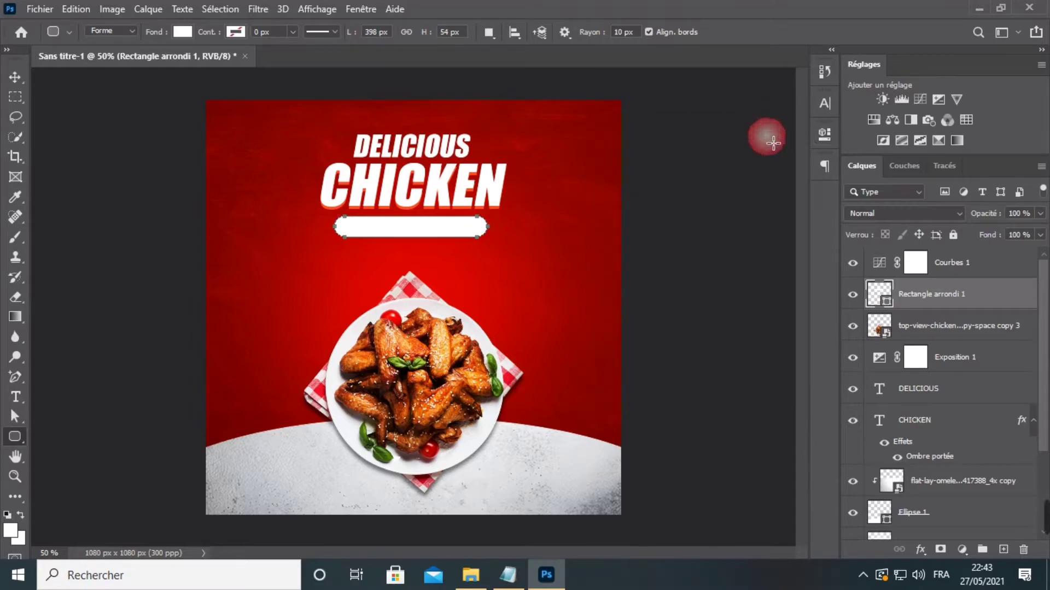
{"action": "left_click", "coordinate": [15, 78]}
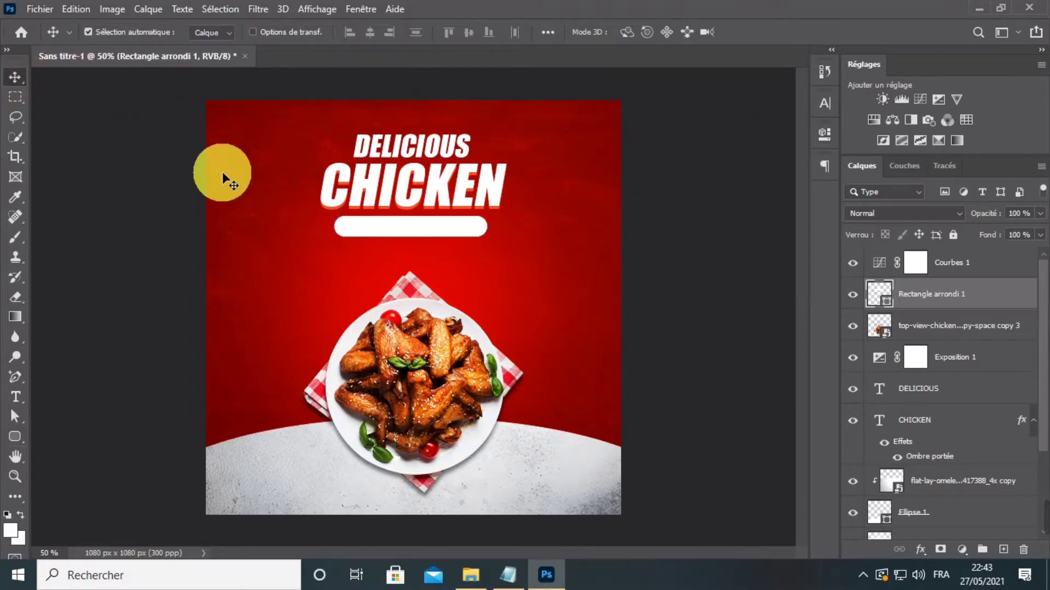
{"action": "left_click_drag", "start_coordinate": [399, 236], "coordinate": [399, 234]}
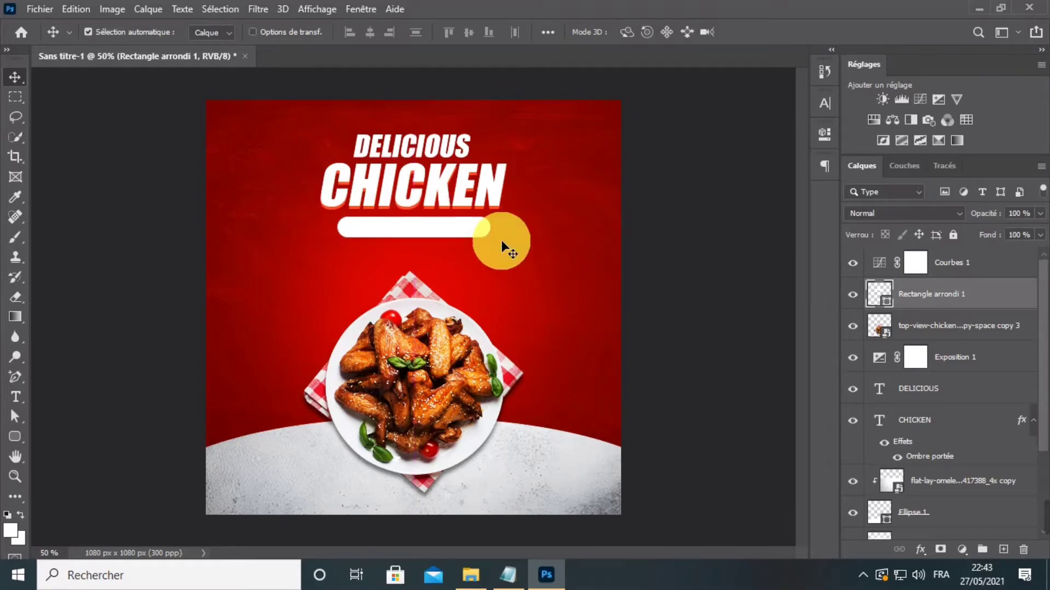
Start a new text line just below the white bar and copy "SAVE UP TO 70%" from the Notepad document.
{"action": "left_click", "coordinate": [16, 397]}
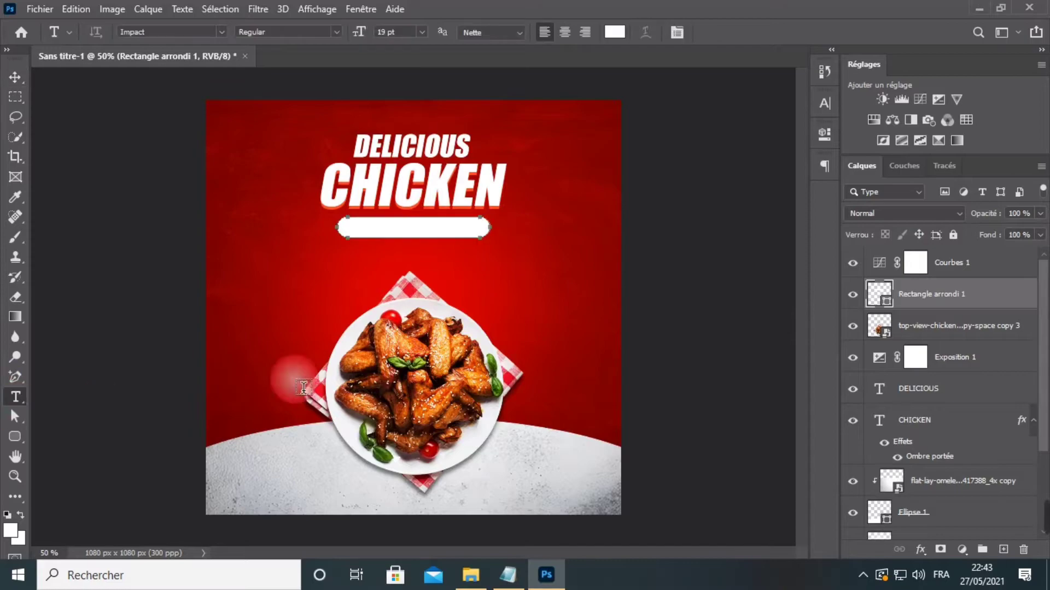
{"action": "left_click", "coordinate": [327, 264]}
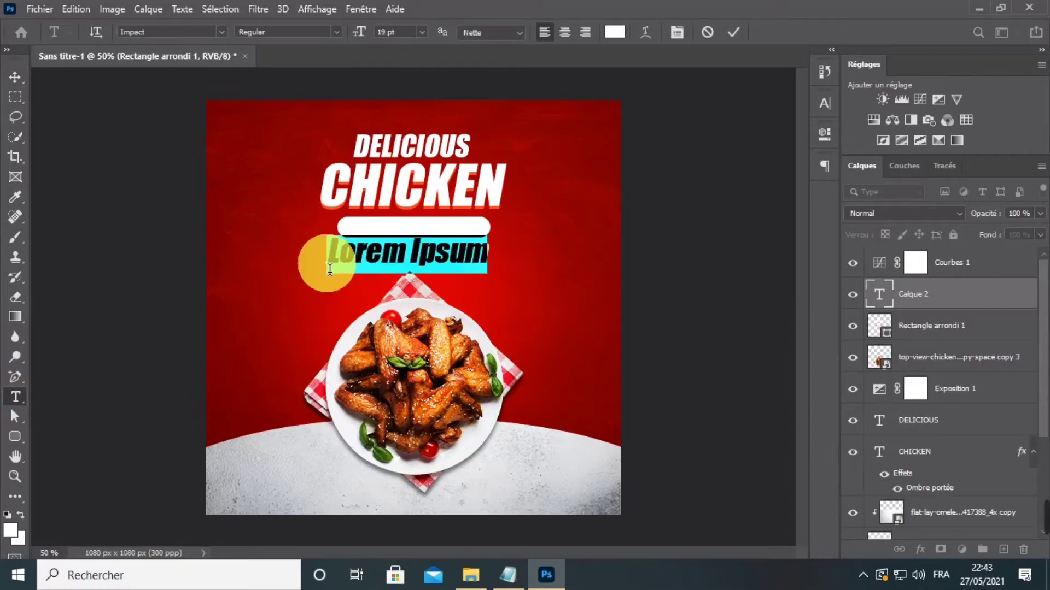
{"action": "left_click", "coordinate": [510, 574]}
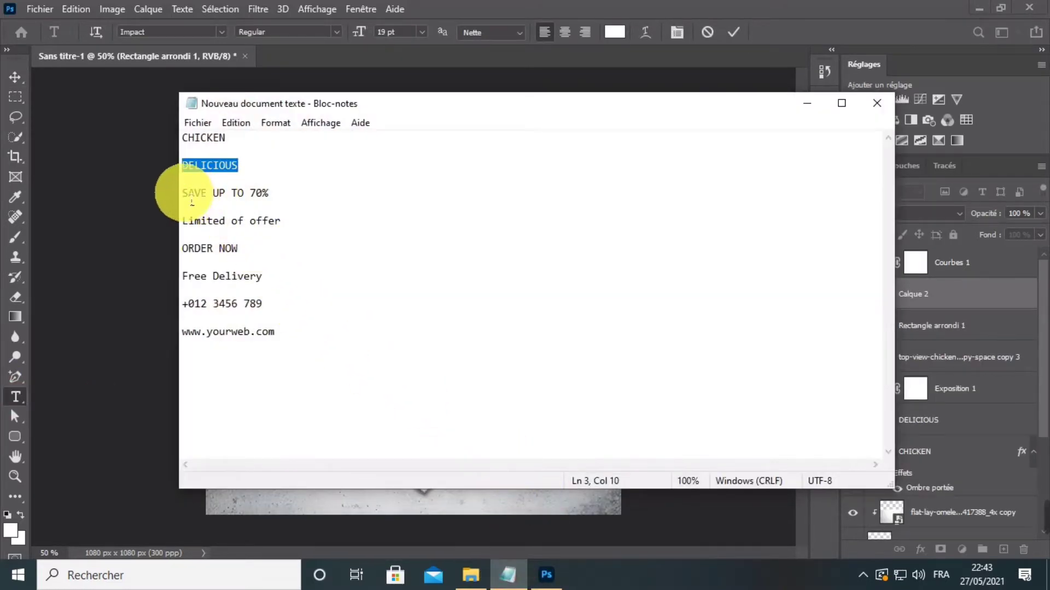
{"action": "left_click_drag", "start_coordinate": [192, 199], "coordinate": [269, 195]}
{"action": "right_click", "coordinate": [258, 197]}
{"action": "left_click", "coordinate": [293, 241]}
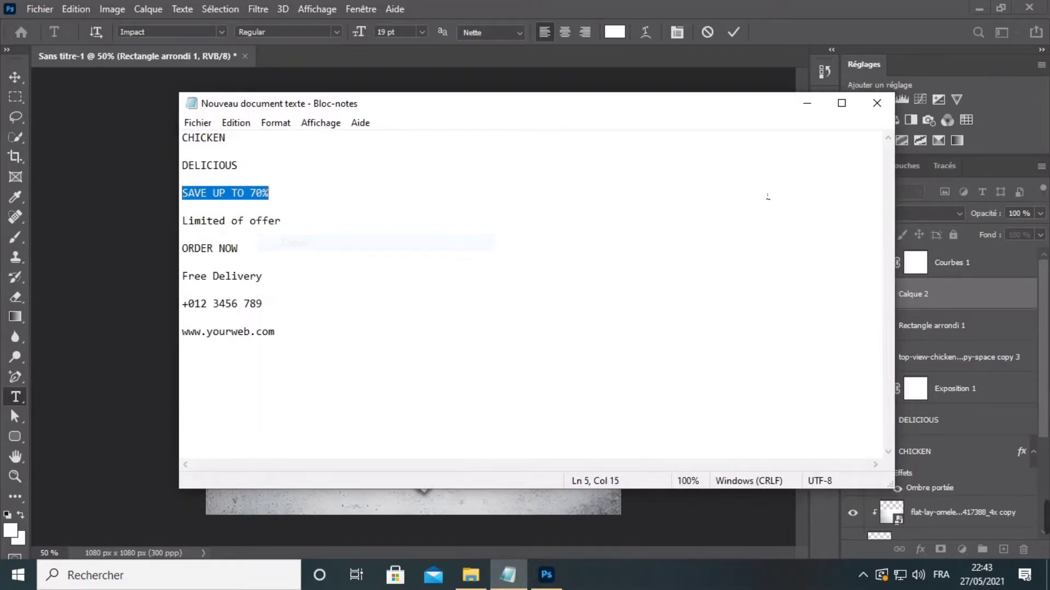
{"action": "left_click", "coordinate": [807, 104]}
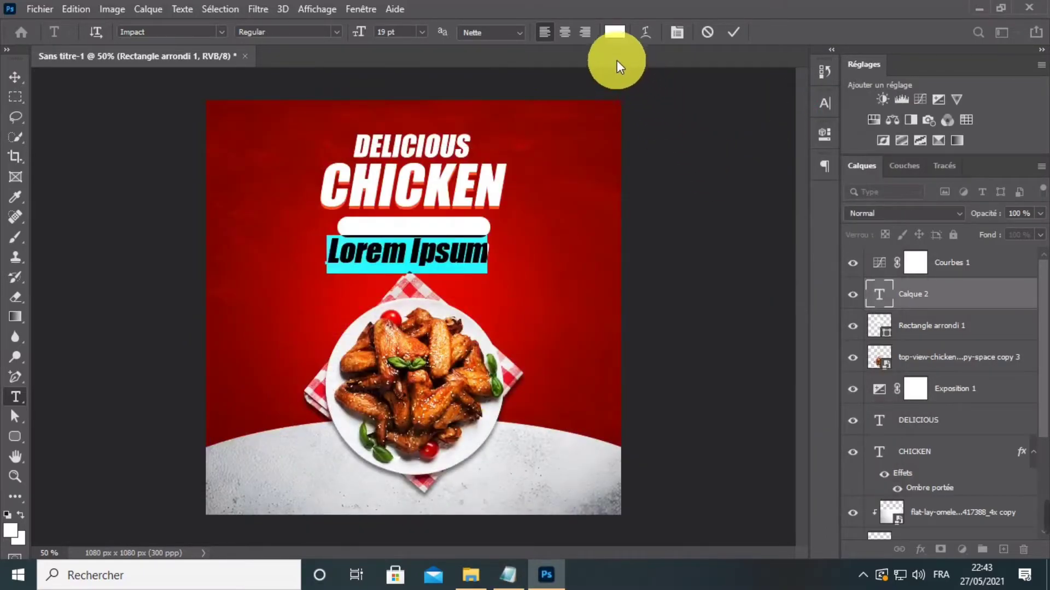
Set the new text line's colour to bright red #ff3333.
{"action": "left_click", "coordinate": [614, 32]}
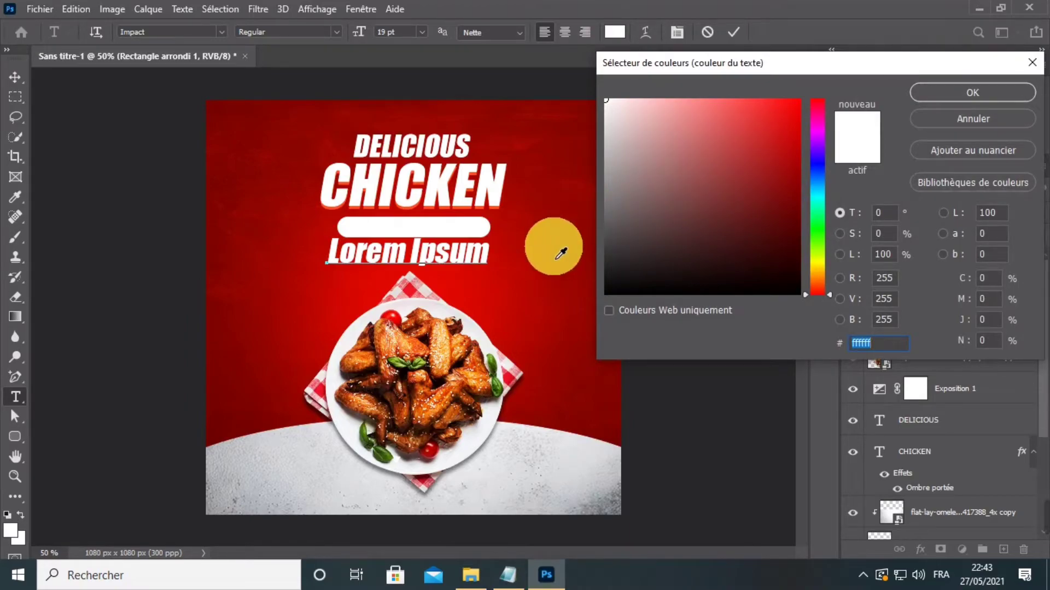
{"action": "left_click", "coordinate": [803, 149]}
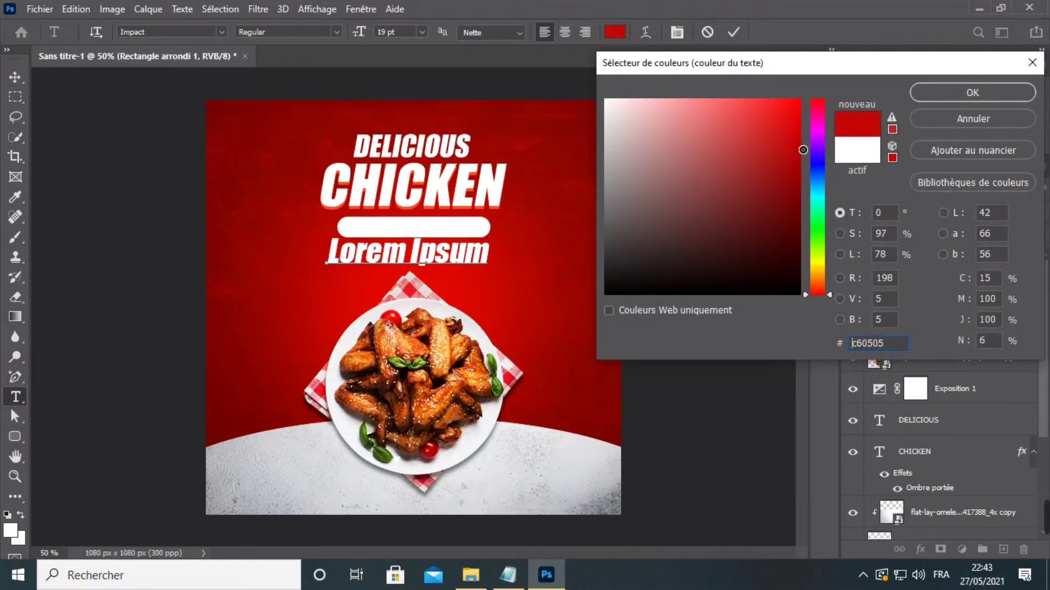
{"action": "mouse_move", "coordinate": [803, 150]}
{"action": "left_mouse_down"}
{"action": "mouse_move", "coordinate": [745, 101]}
{"action": "mouse_move", "coordinate": [769, 97]}
{"action": "left_mouse_up"}
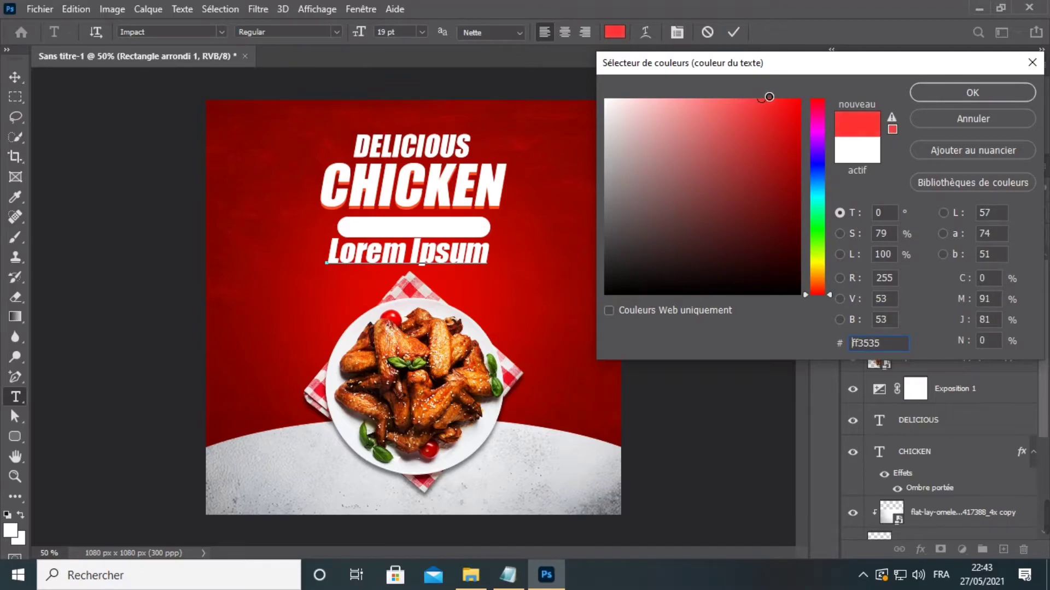
{"action": "left_click", "coordinate": [892, 129]}
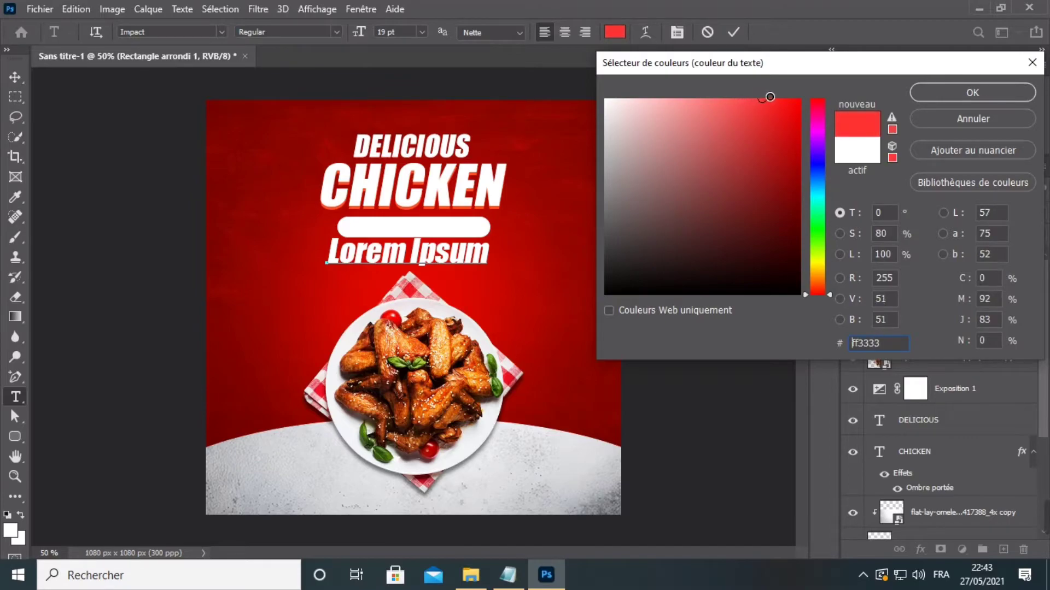
{"action": "left_click", "coordinate": [945, 95]}
Replace the Lorem Ipsum placeholder with the copied "SAVE UP TO 70%".
{"action": "left_click", "coordinate": [445, 261]}
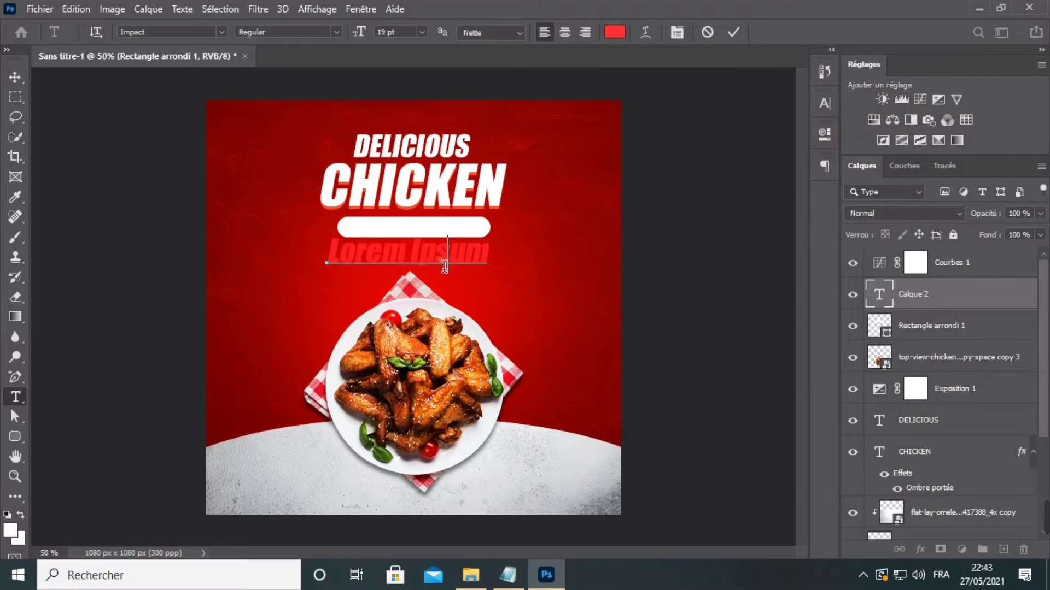
{"action": "triple_click", "coordinate": [445, 261]}
{"action": "right_click", "coordinate": [442, 258]}
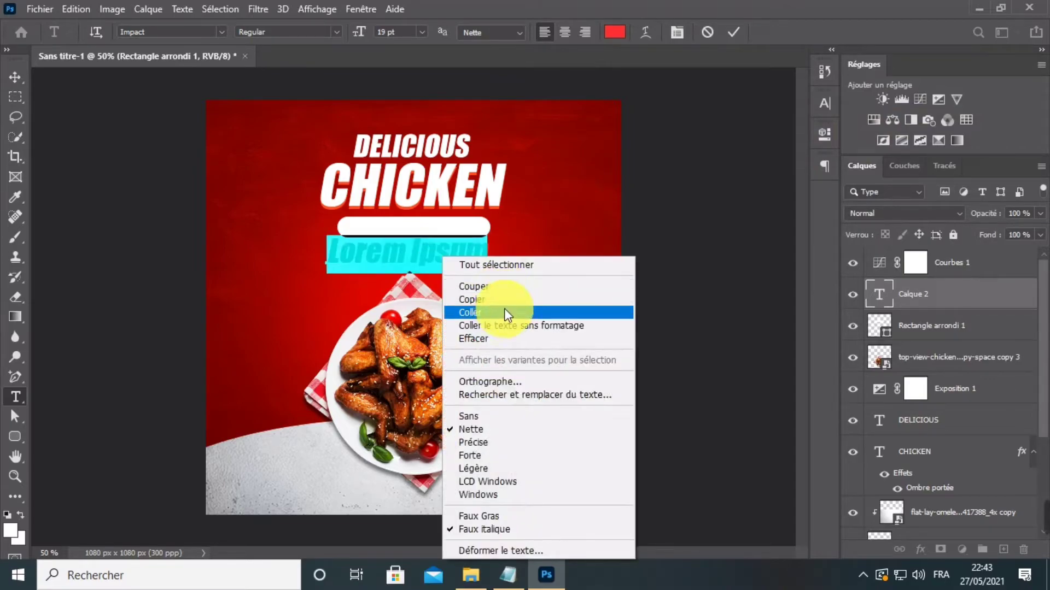
{"action": "left_click", "coordinate": [504, 311]}
Set the SAVE UP TO 70% text to 9 pt and place it inside the white rounded bar.
{"action": "triple_click", "coordinate": [454, 262]}
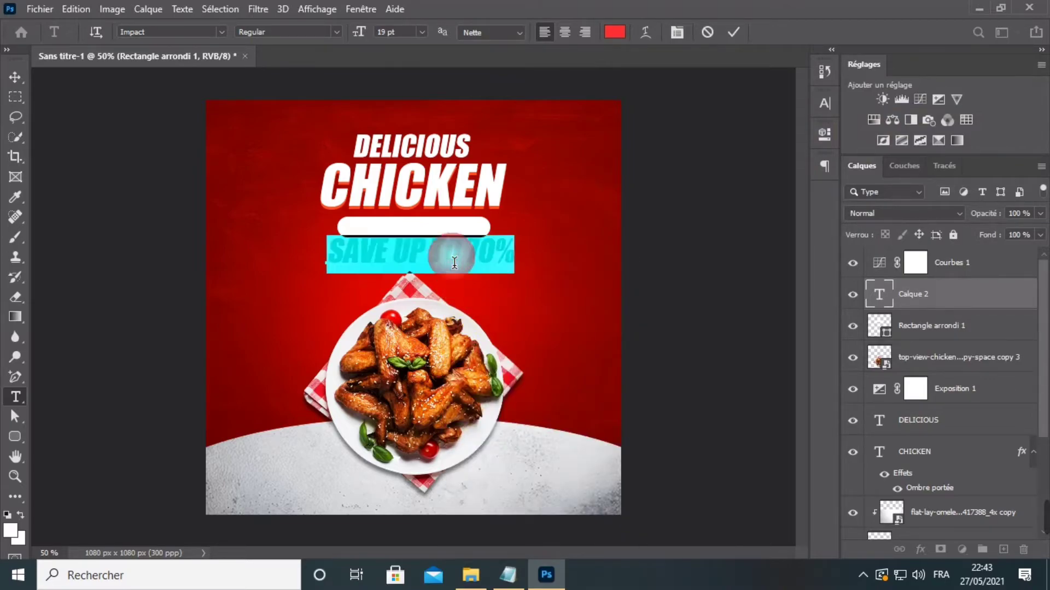
{"action": "left_click_drag", "start_coordinate": [370, 39], "coordinate": [365, 41]}
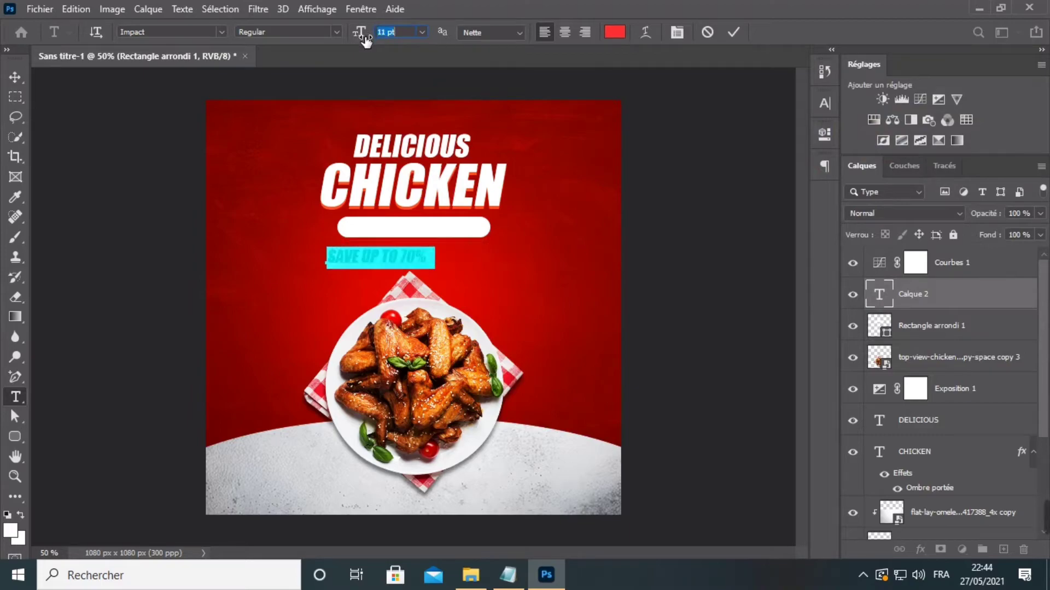
{"action": "left_click_drag", "start_coordinate": [338, 307], "coordinate": [366, 277]}
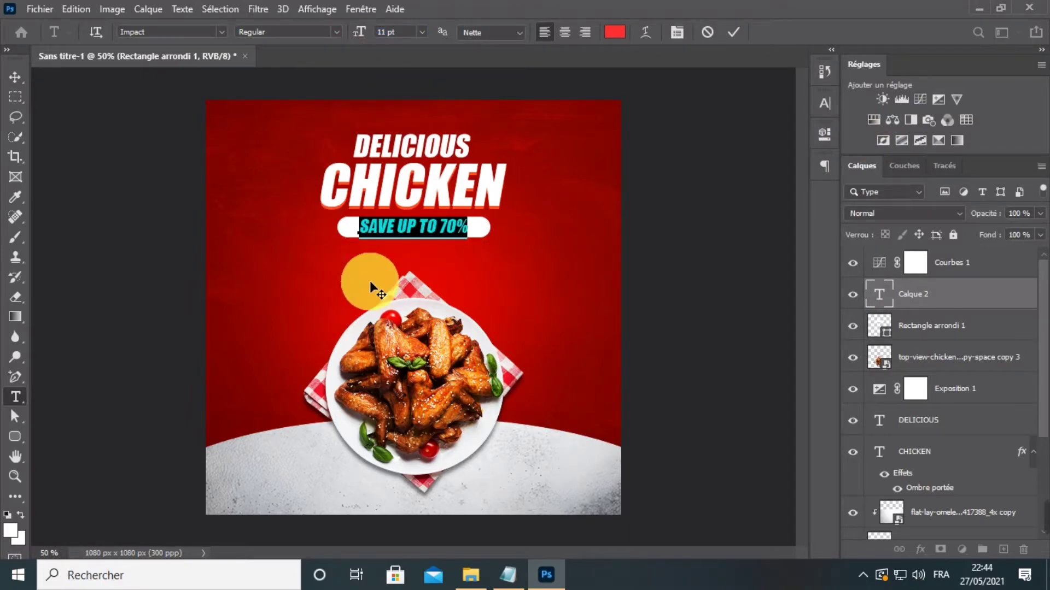
{"action": "left_click_drag", "start_coordinate": [361, 33], "coordinate": [368, 35]}
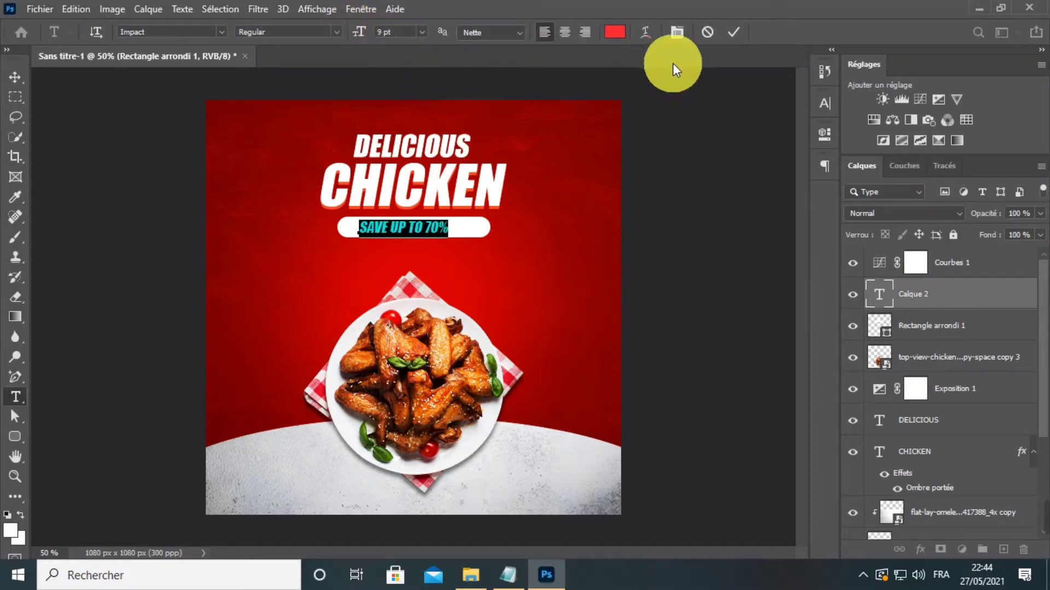
{"action": "left_click", "coordinate": [739, 34]}
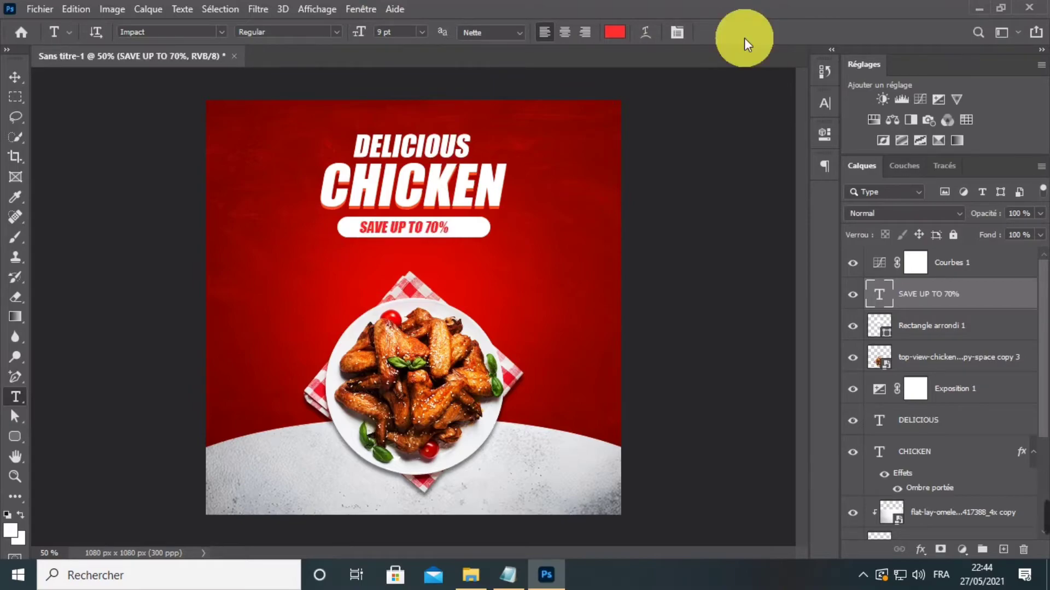
Set the tracking of the SAVE UP TO 70% text to 100.
{"action": "left_click", "coordinate": [825, 103]}
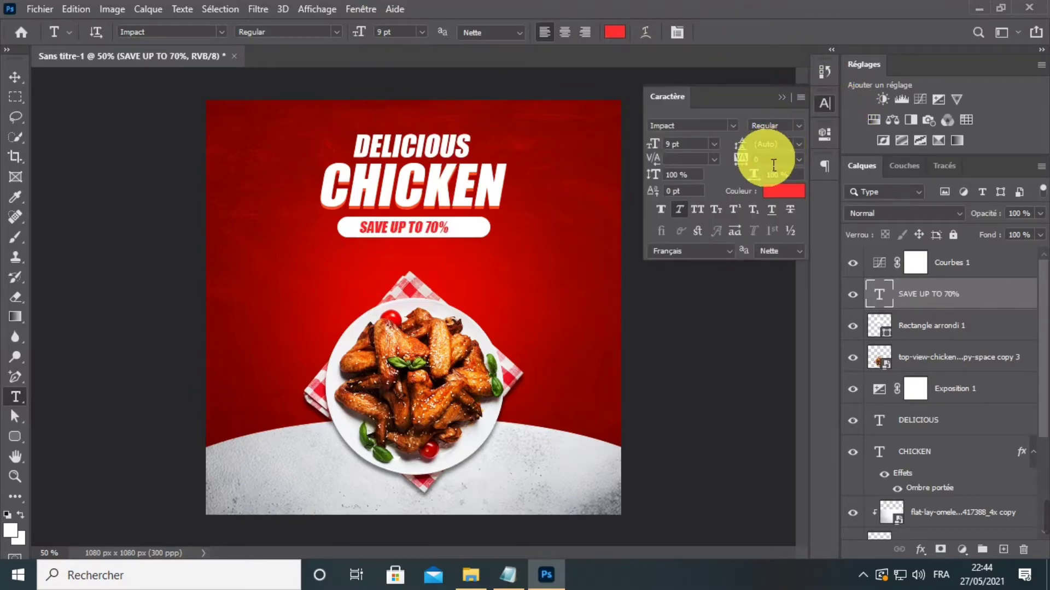
{"action": "left_click", "coordinate": [729, 162]}
{"action": "type", "text": "100"}
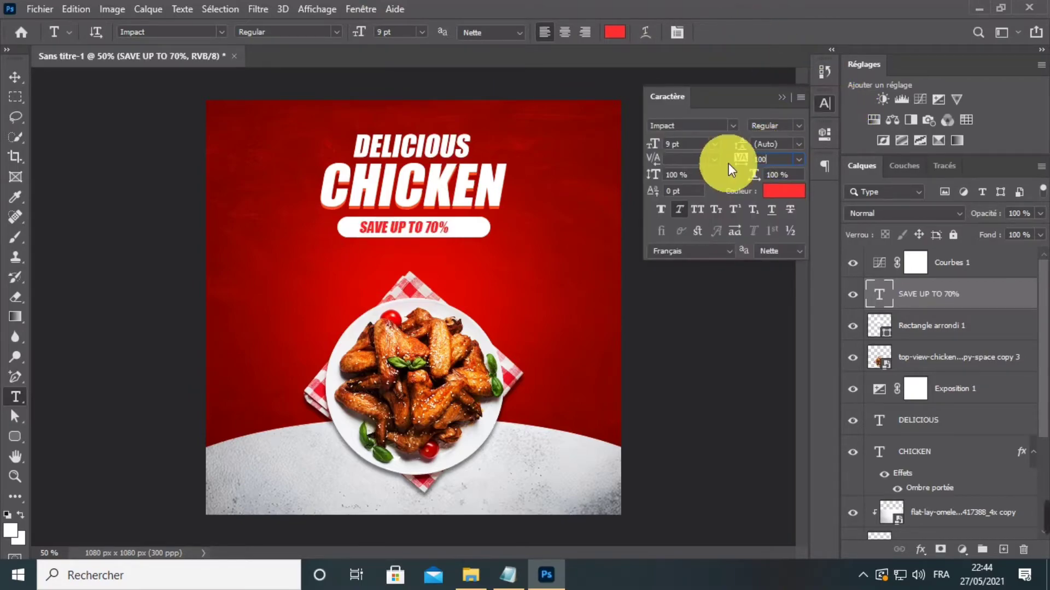
{"action": "key", "text": "Return"}
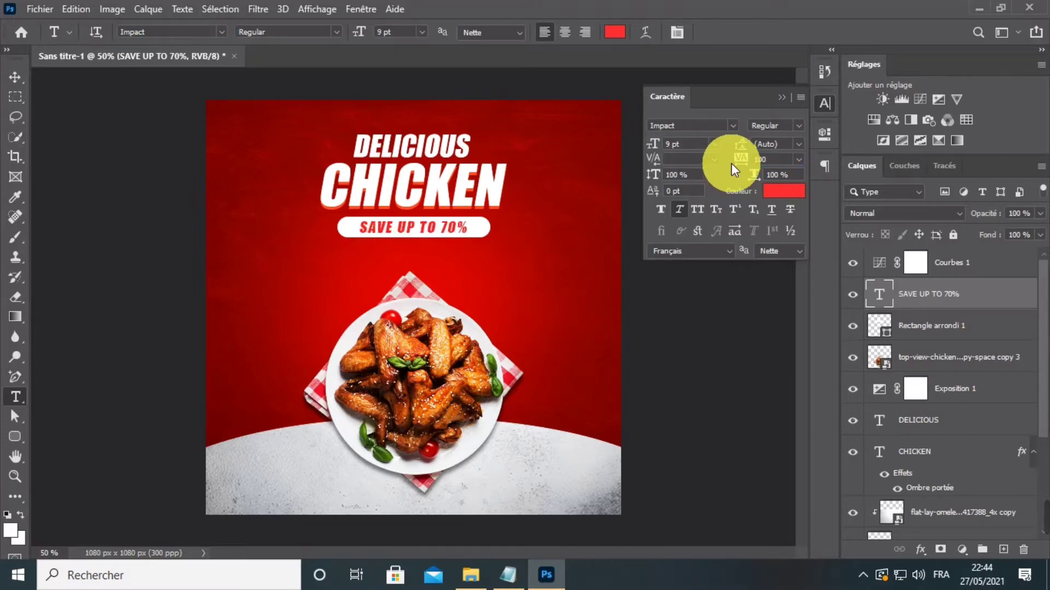
{"action": "left_click", "coordinate": [782, 98]}
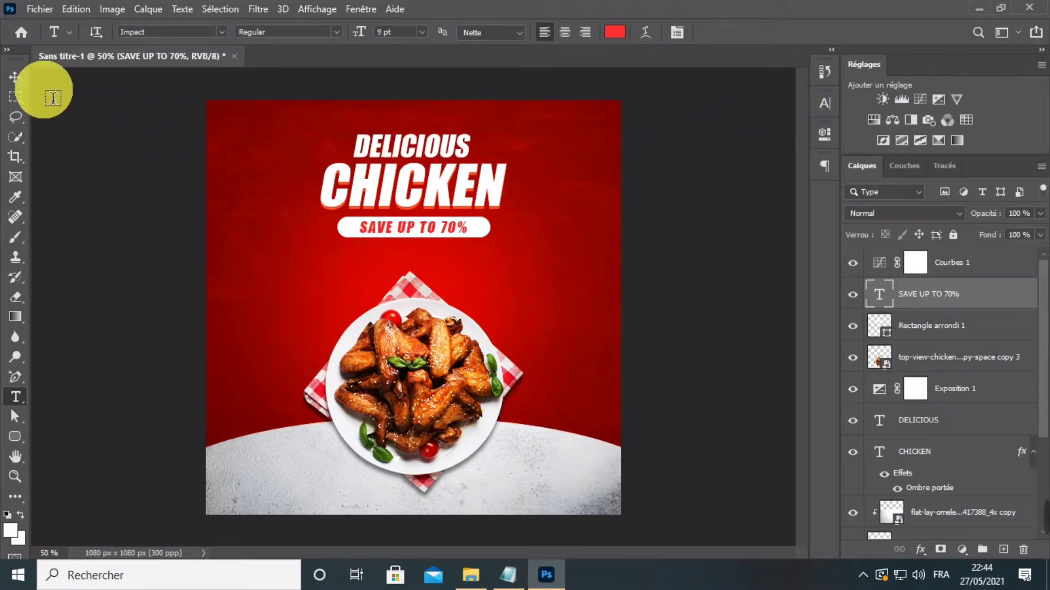
Align the SAVE UP TO 70%, DELICIOUS and CHICKEN texts on their horizontal centres.
{"action": "left_click", "coordinate": [14, 76]}
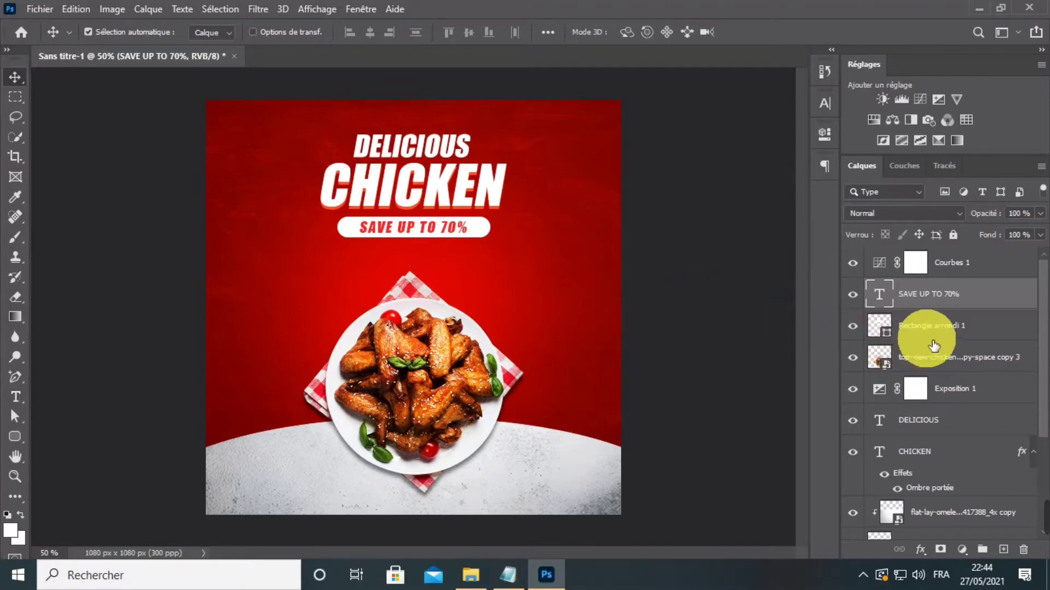
{"action": "key", "text": "ctrl"}
{"action": "left_click", "coordinate": [946, 421], "text": "ctrl"}
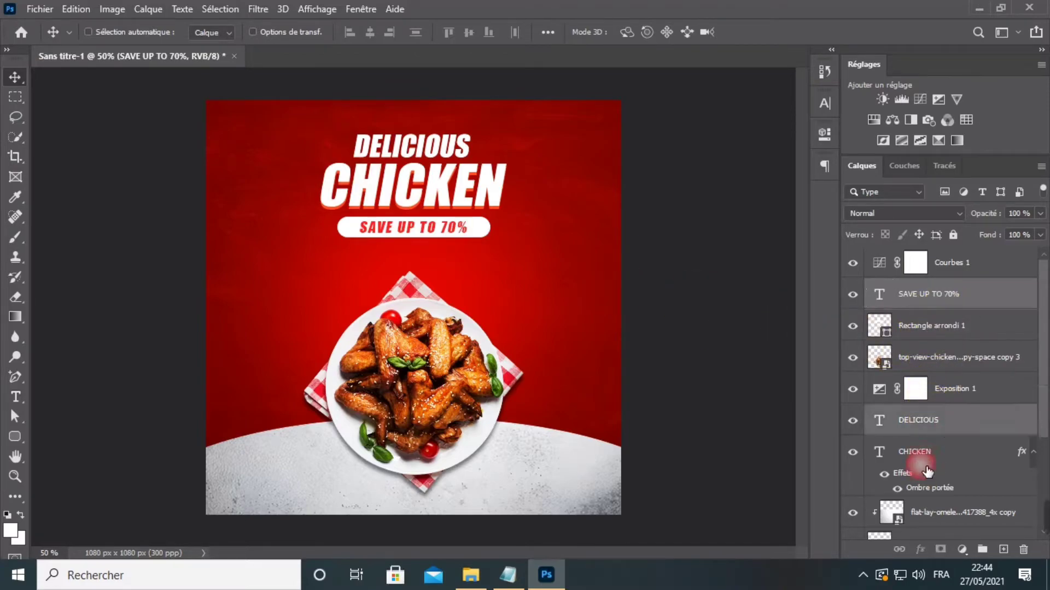
{"action": "left_click", "coordinate": [924, 453], "text": "ctrl"}
{"action": "left_click", "coordinate": [373, 33]}
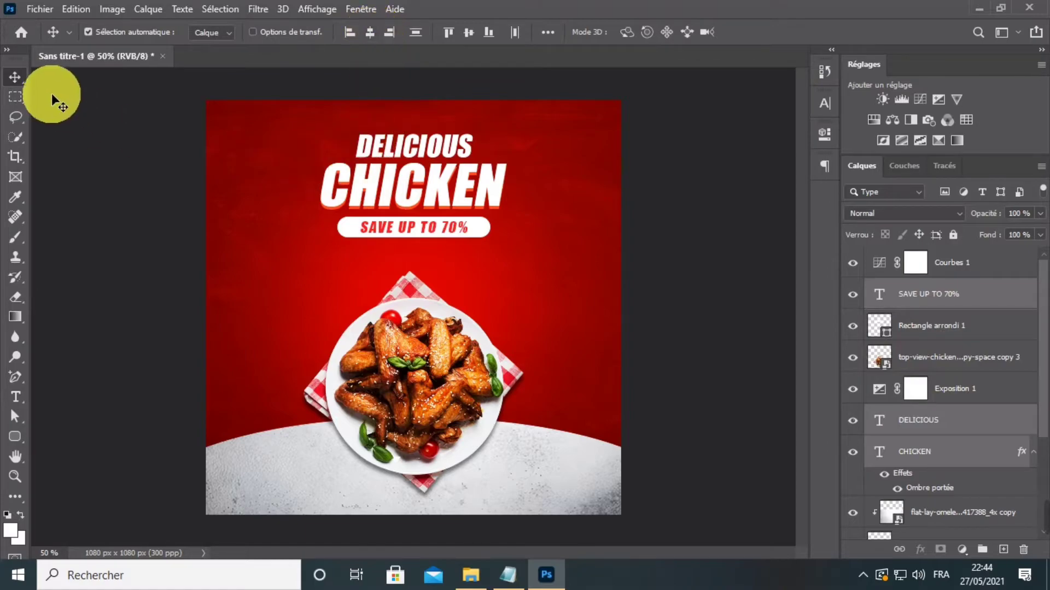
{"action": "key", "text": "ctrl+minus"}
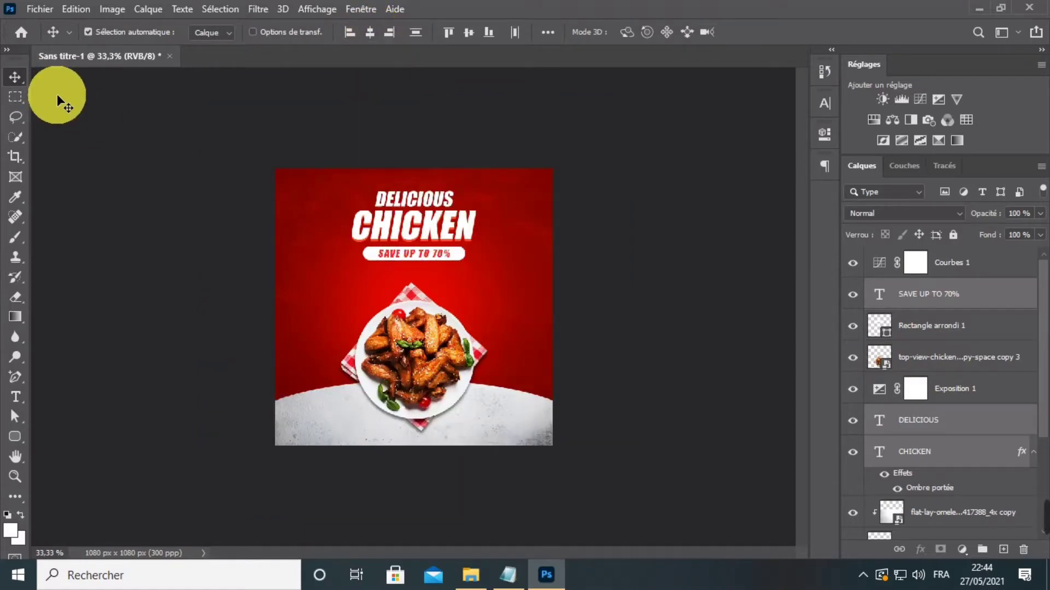
{"action": "key", "text": "ctrl+plus"}
{"action": "key", "text": "ctrl+plus"}
{"action": "key", "text": "ctrl+plus"}
{"action": "key", "text": "ctrl+minus"}
{"action": "key", "text": "ctrl+minus"}
{"action": "key", "text": "ctrl+plus"}
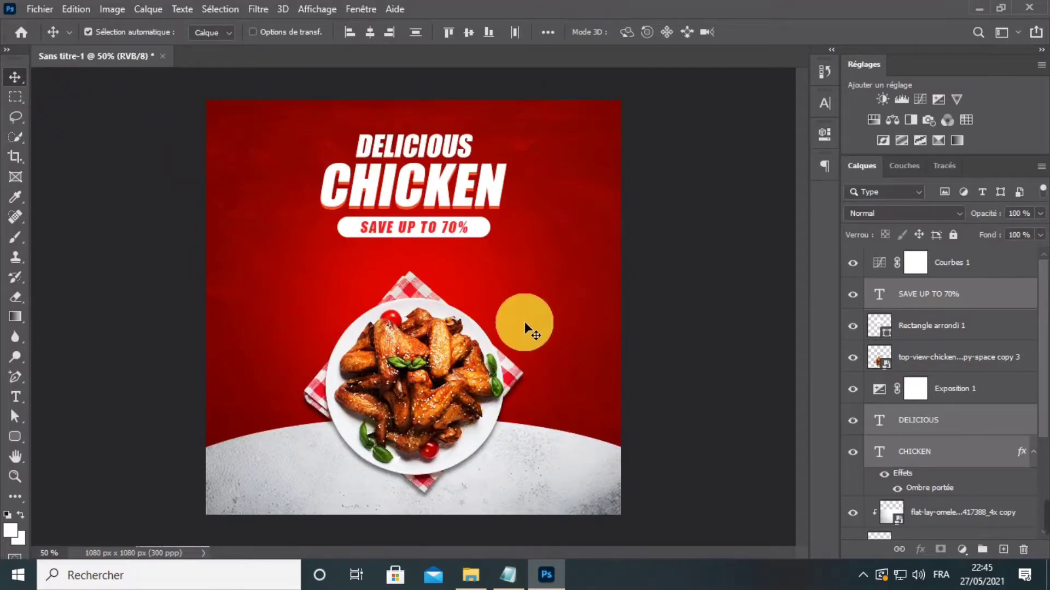
Start a new 7 pt text line on the red background, just above the plate's upper right side.
{"action": "left_click", "coordinate": [17, 398]}
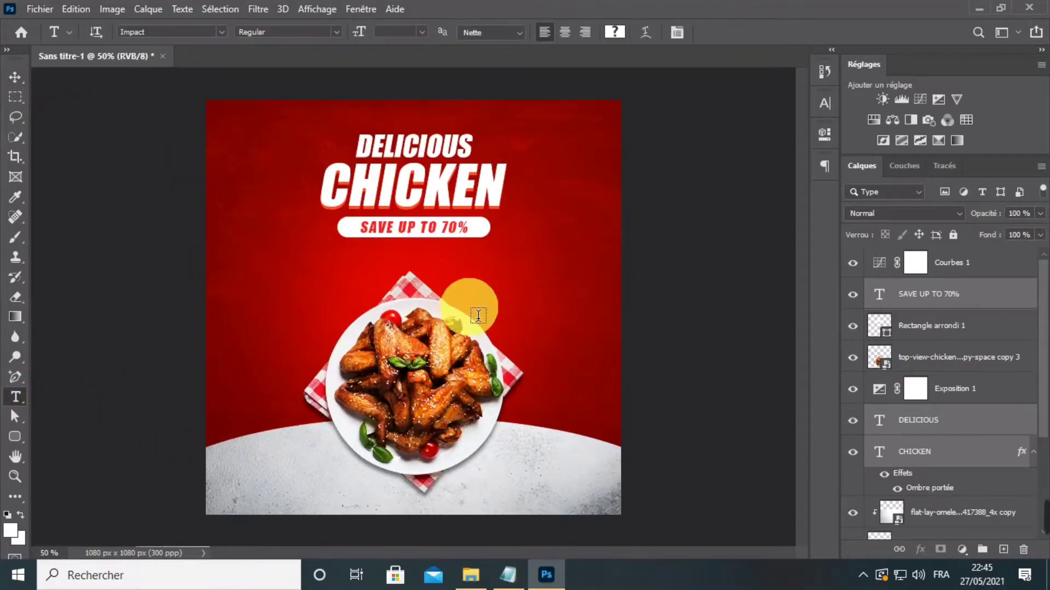
{"action": "left_click", "coordinate": [489, 285]}
{"action": "mouse_move", "coordinate": [361, 32]}
{"action": "left_mouse_down"}
{"action": "mouse_move", "coordinate": [375, 33]}
{"action": "mouse_move", "coordinate": [366, 33]}
{"action": "left_mouse_up"}
Copy "Limited of offer" from the Notepad document and return to the poster.
{"action": "left_click", "coordinate": [508, 575]}
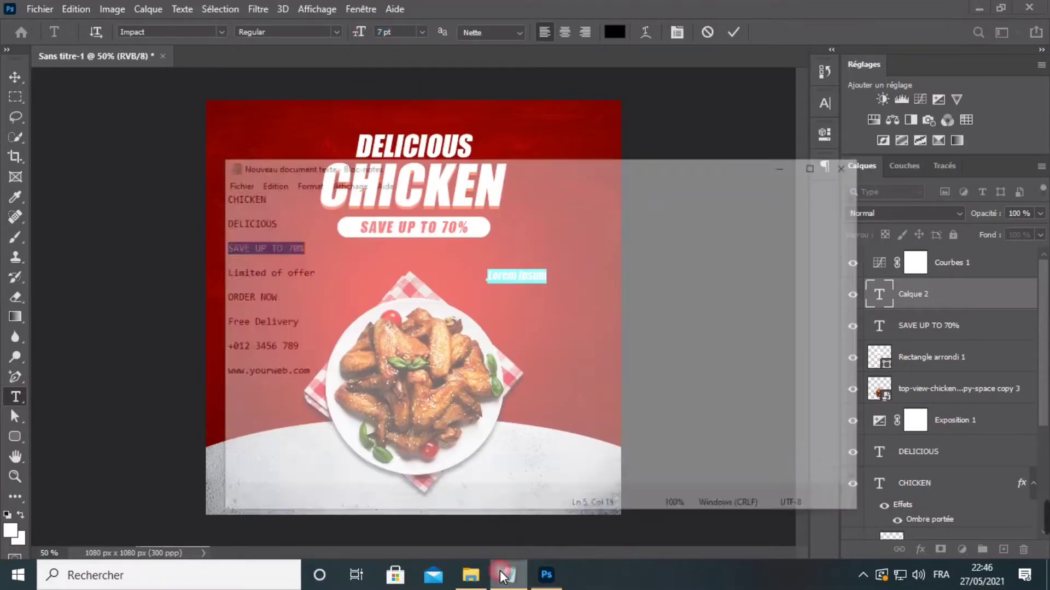
{"action": "left_click", "coordinate": [193, 224]}
{"action": "left_click_drag", "start_coordinate": [193, 225], "coordinate": [282, 221]}
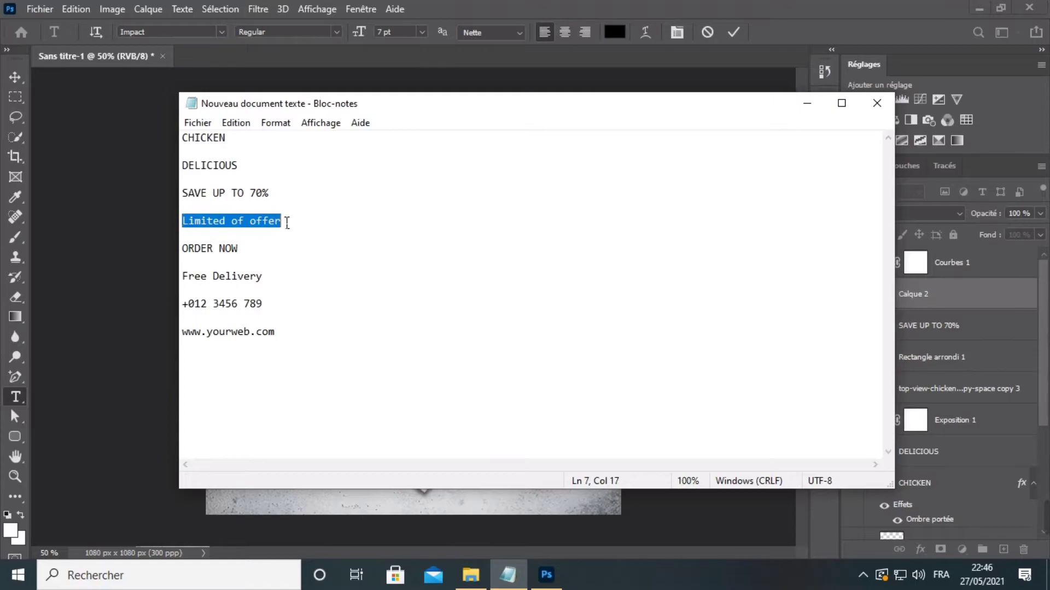
{"action": "right_click", "coordinate": [269, 218]}
{"action": "left_click", "coordinate": [287, 270]}
{"action": "left_click", "coordinate": [807, 104]}
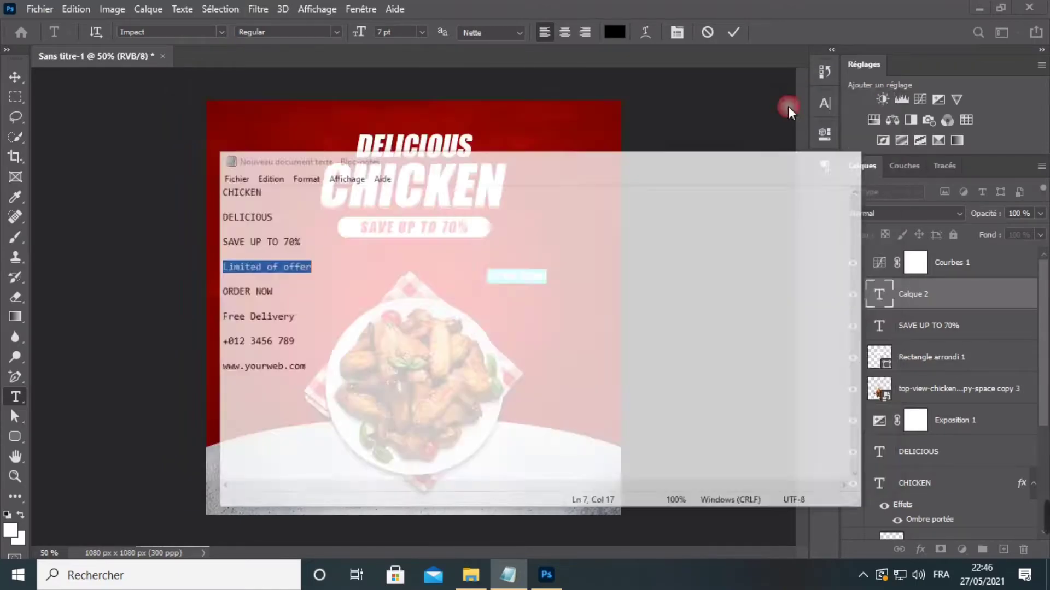
Colour the new text line white #ffffff and replace its placeholder with the copied "Limited of offer".
{"action": "left_click", "coordinate": [614, 31]}
{"action": "left_click", "coordinate": [654, 99]}
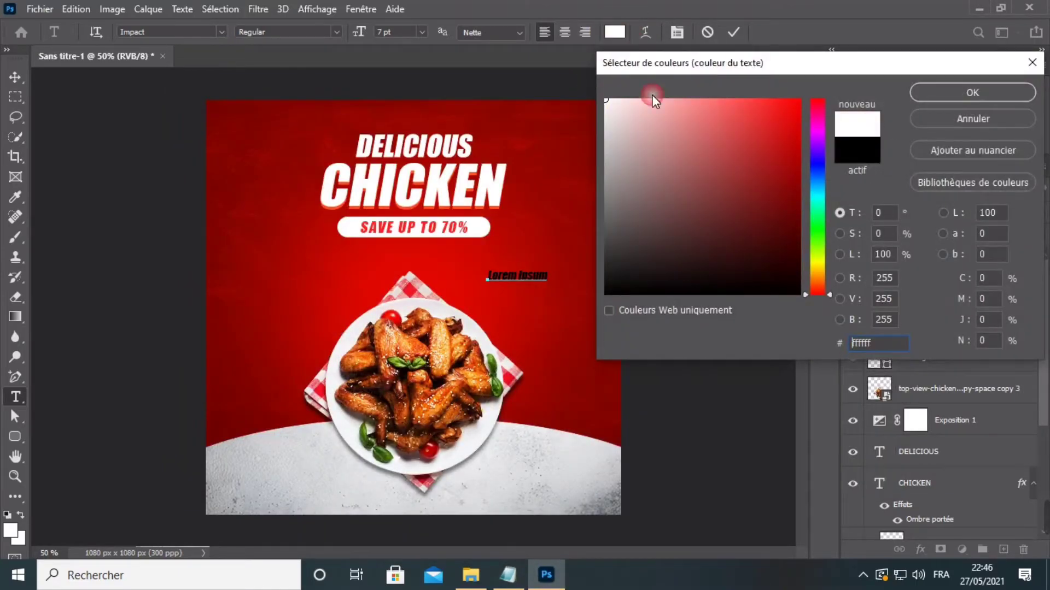
{"action": "left_click", "coordinate": [944, 93]}
{"action": "right_click", "coordinate": [520, 282]}
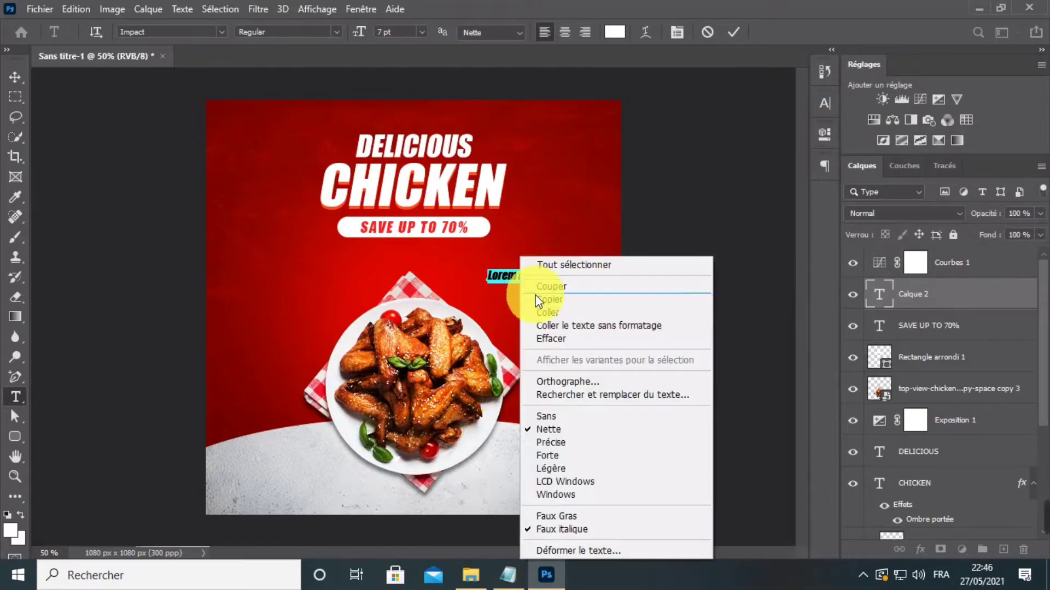
{"action": "left_click", "coordinate": [546, 310]}
Remove the faux italic from the "Limited of offer" text and set its font to Amalfi Coast.
{"action": "left_click_drag", "start_coordinate": [487, 276], "coordinate": [559, 276]}
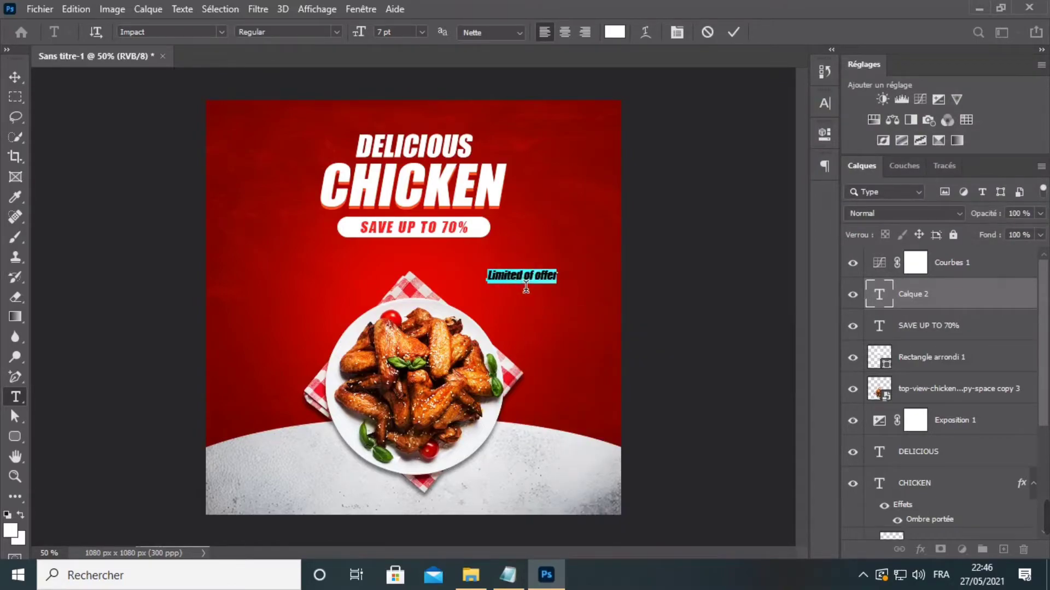
{"action": "left_click", "coordinate": [825, 103]}
{"action": "left_click", "coordinate": [731, 126]}
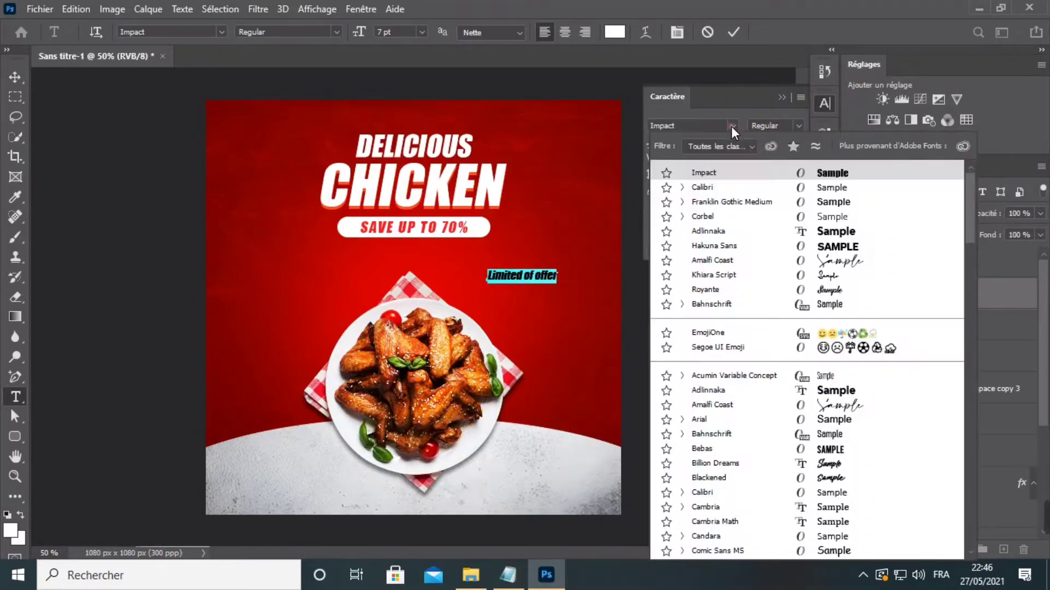
{"action": "left_click", "coordinate": [730, 127]}
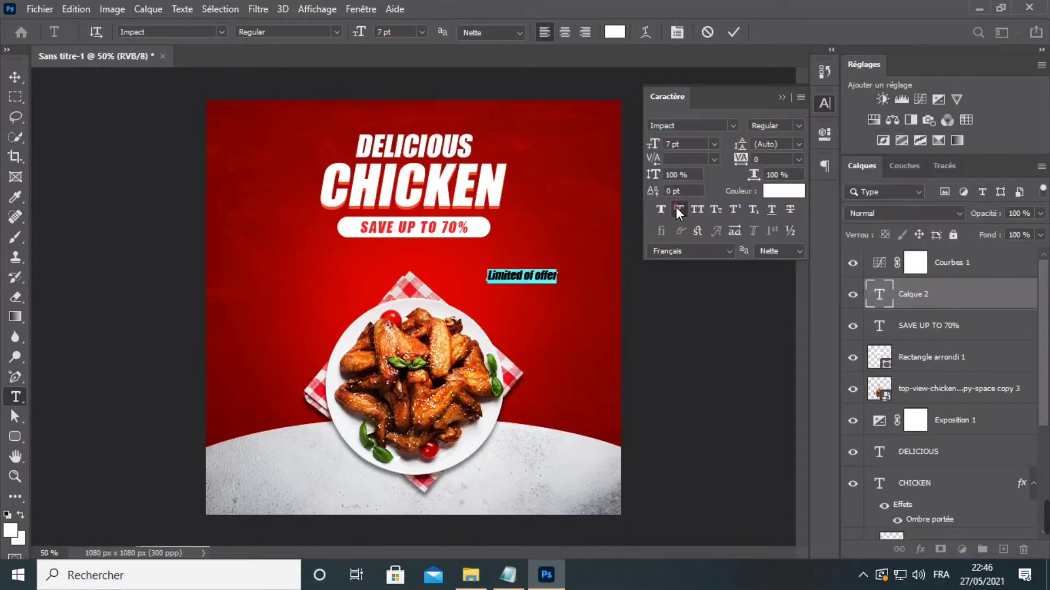
{"action": "left_click", "coordinate": [731, 125]}
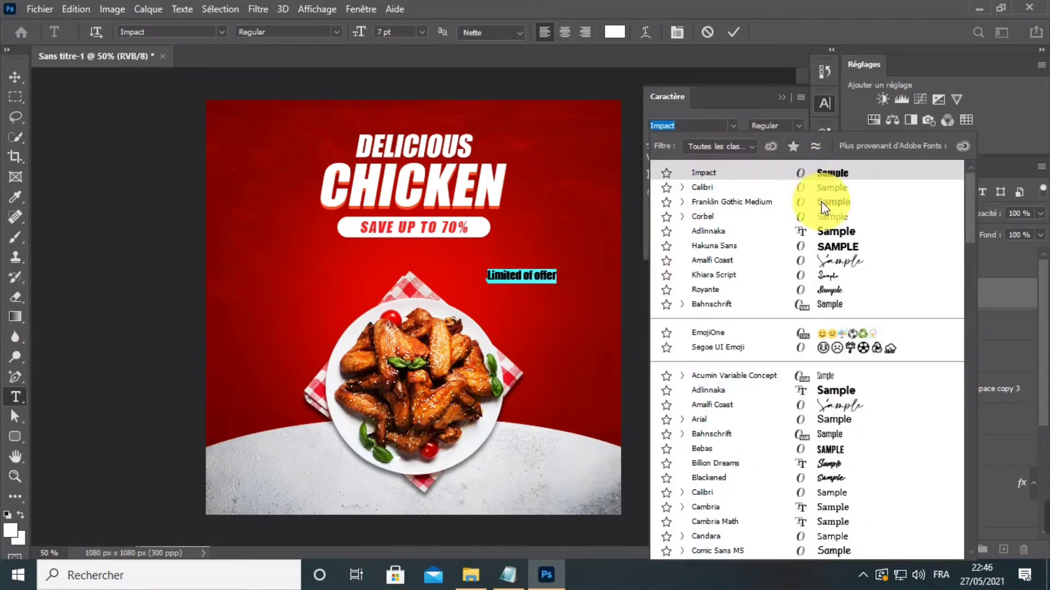
{"action": "left_click", "coordinate": [838, 262]}
{"action": "left_click", "coordinate": [782, 100]}
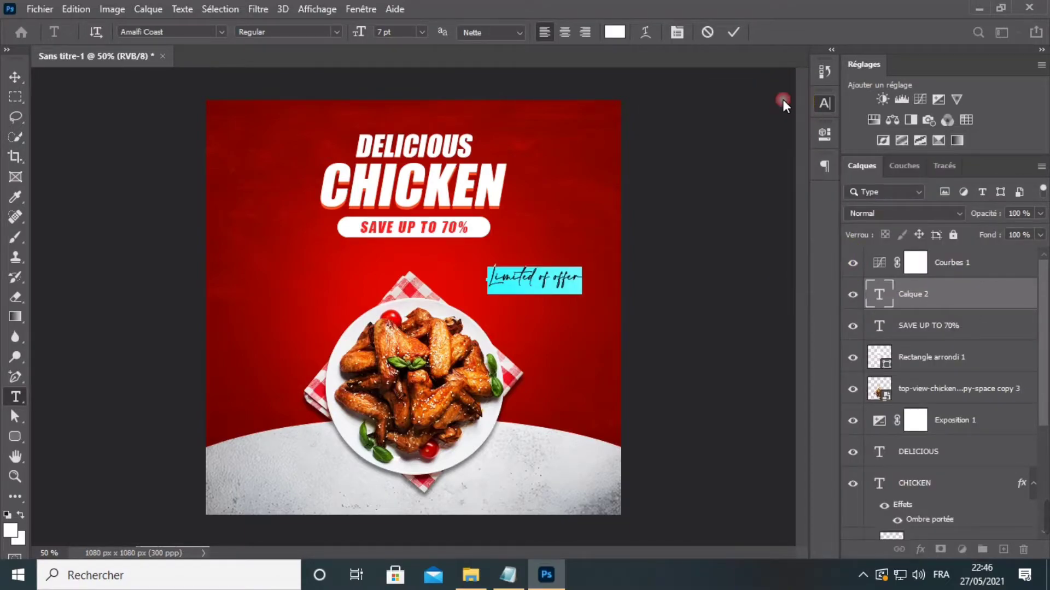
{"action": "left_click", "coordinate": [13, 75]}
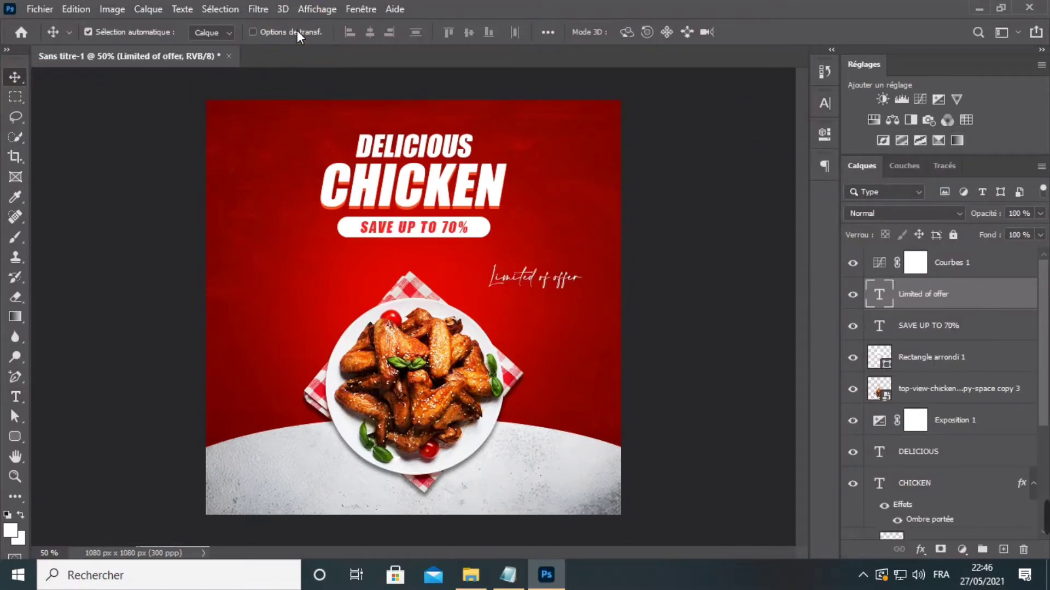
Scale the "Limited of offer" text to about 88%, rotate it about -10°, and place it just below the SAVE UP TO 70% bar's right end.
{"action": "key", "text": "ctrl+t"}
{"action": "left_click_drag", "start_coordinate": [599, 267], "coordinate": [506, 264]}
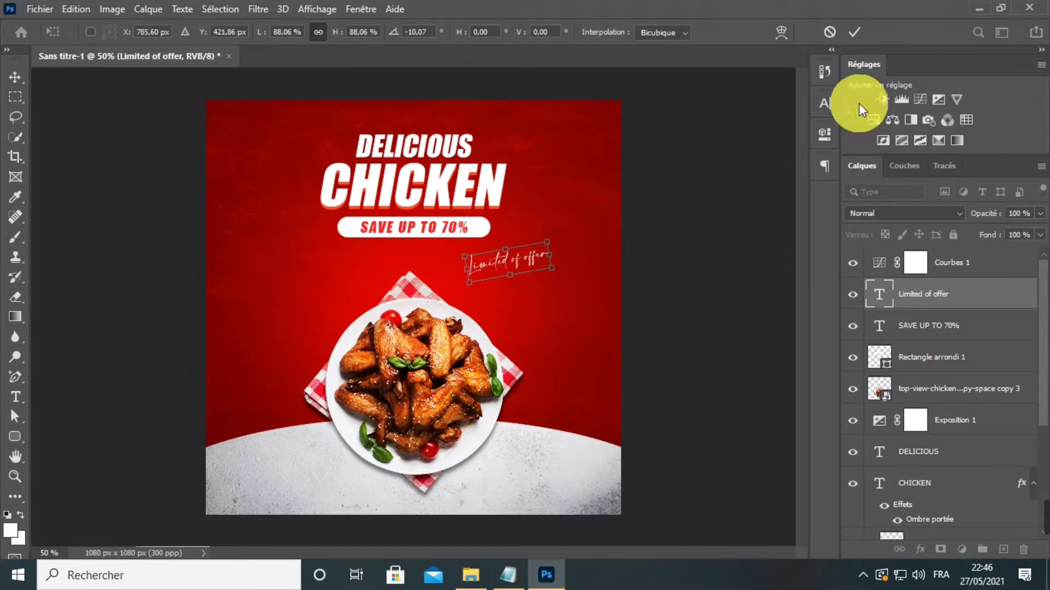
{"action": "left_click", "coordinate": [854, 35]}
{"action": "left_click", "coordinate": [305, 31]}
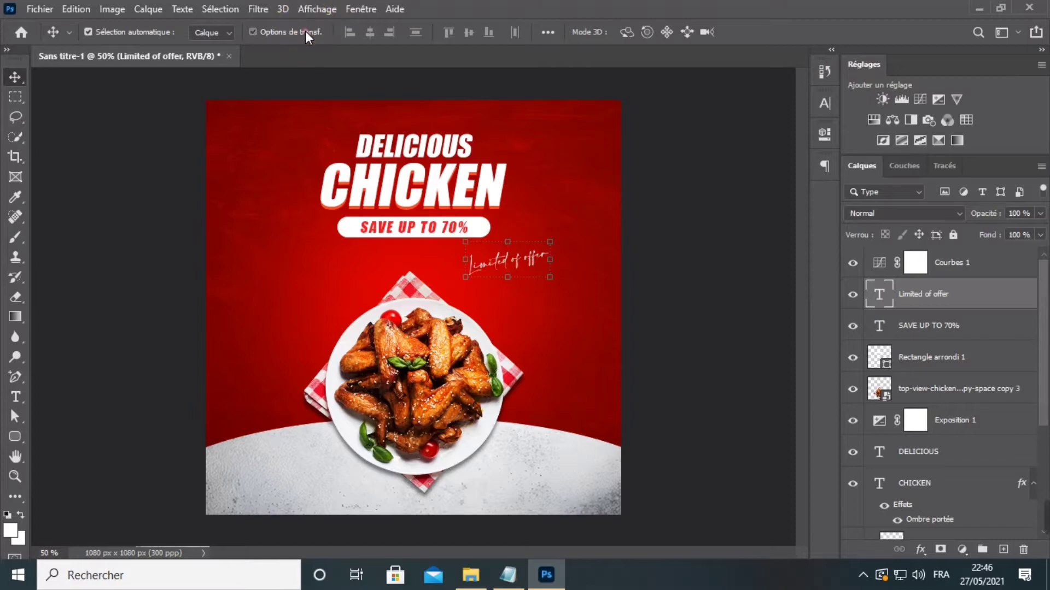
{"action": "key", "text": "ctrl+plus"}
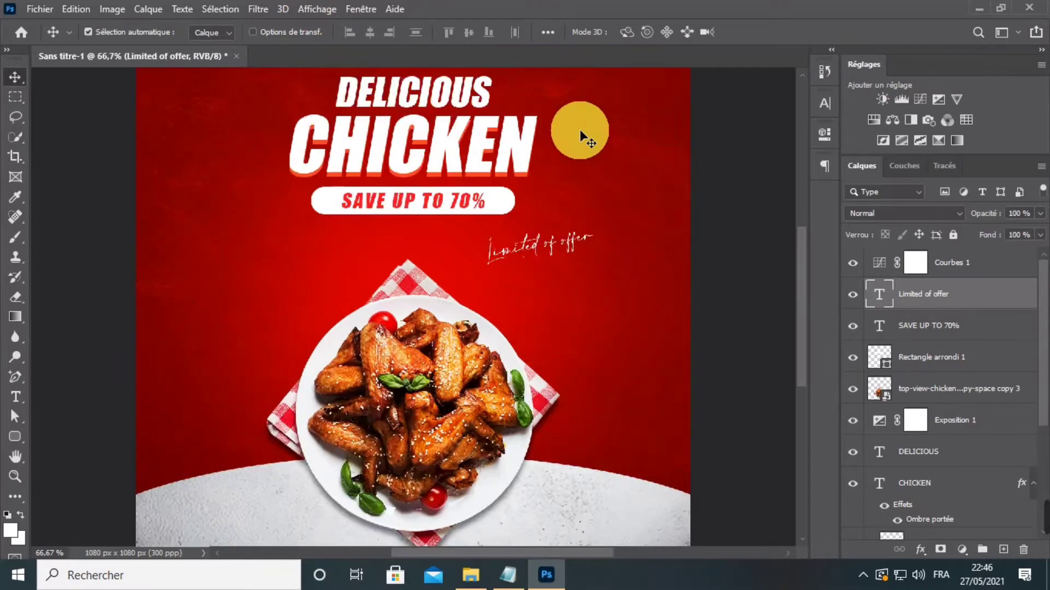
{"action": "key", "text": "ctrl+minus"}
{"action": "key", "text": "ctrl+minus"}
{"action": "key", "text": "ctrl+plus"}
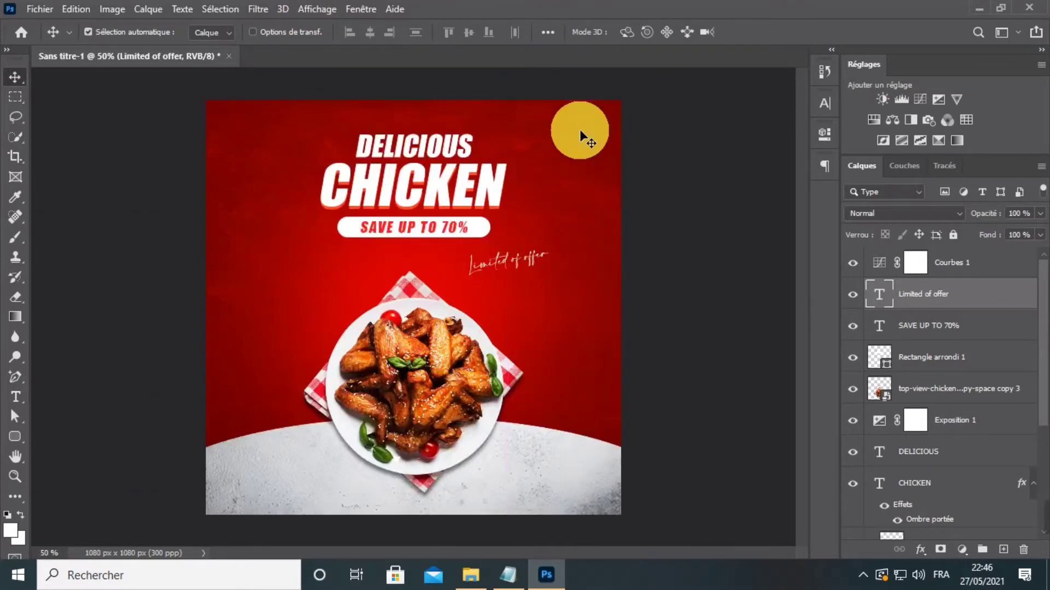
Place the arrow image at about 25% scale, rotated about 31°, between the plate's upper right edge and the "Limited of offer" text.
{"action": "left_click", "coordinate": [470, 575]}
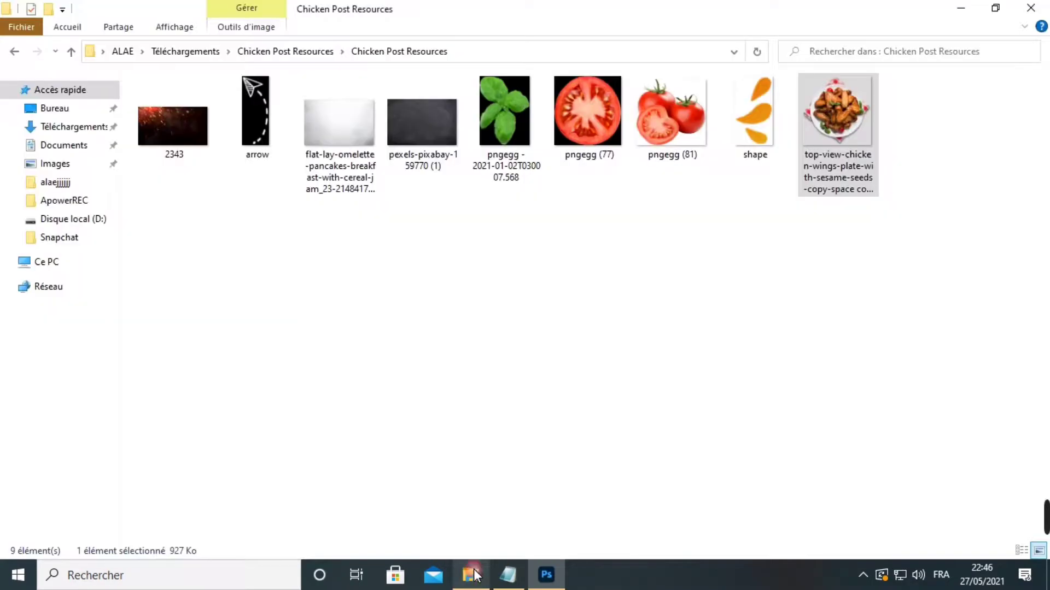
{"action": "left_click_drag", "start_coordinate": [257, 143], "coordinate": [464, 377]}
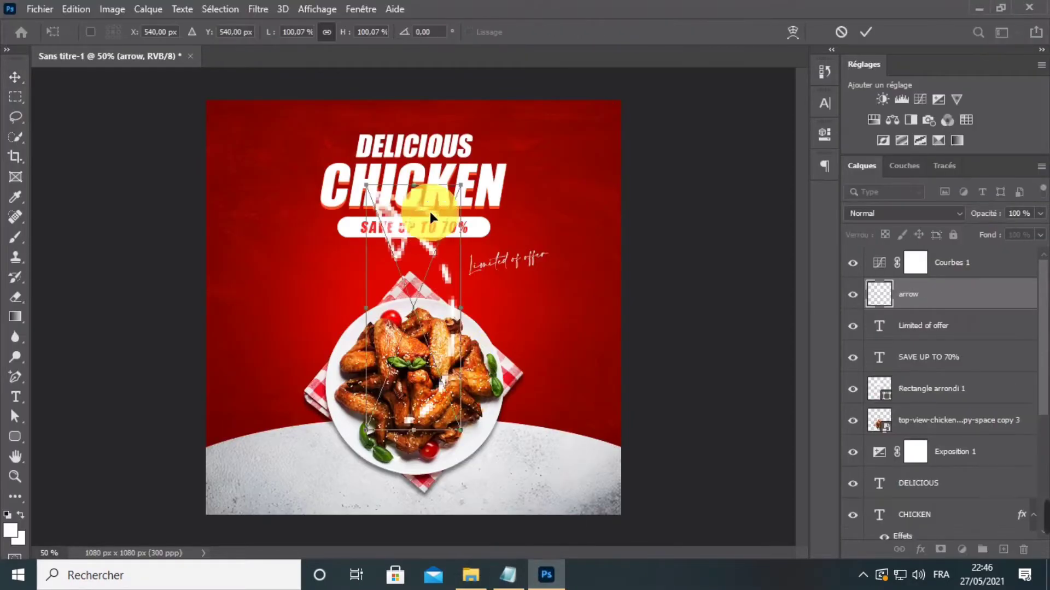
{"action": "left_click_drag", "start_coordinate": [414, 186], "coordinate": [515, 310]}
{"action": "left_click_drag", "start_coordinate": [563, 277], "coordinate": [520, 291]}
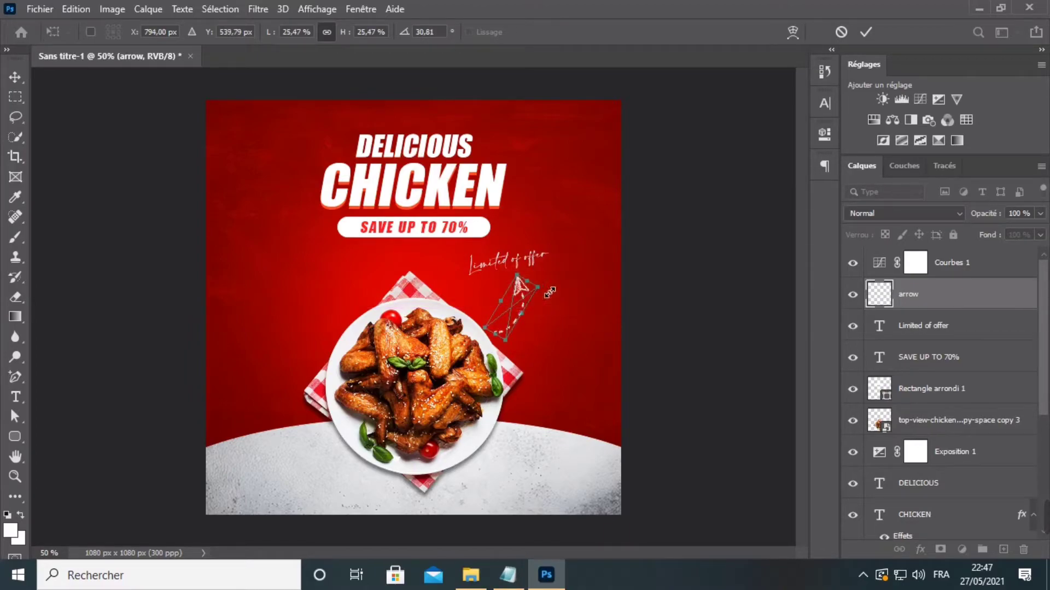
{"action": "left_click", "coordinate": [866, 32]}
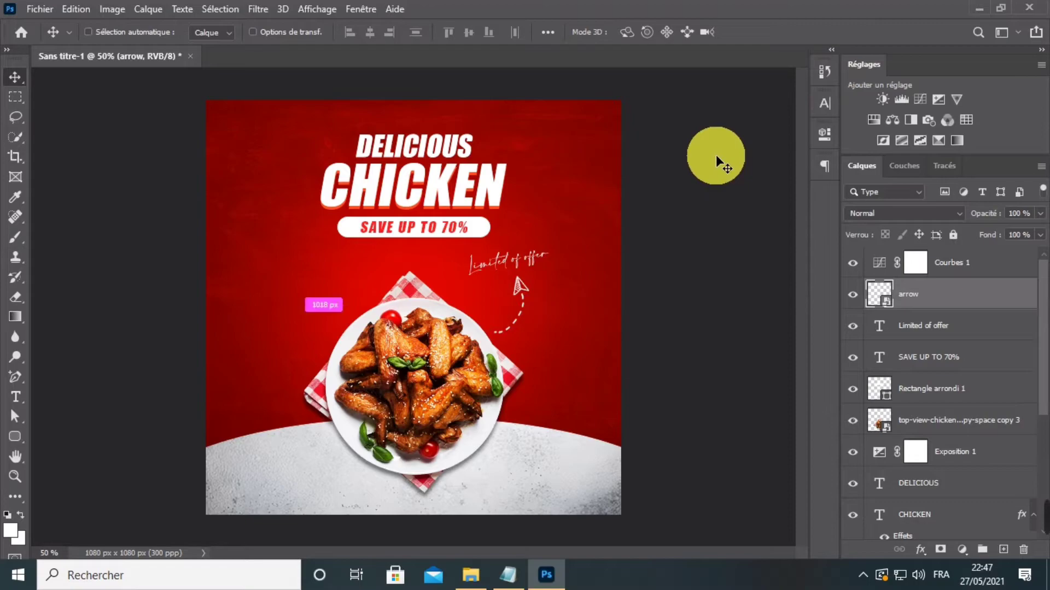
{"action": "key", "text": "ctrl+minus"}
{"action": "key", "text": "ctrl+plus"}
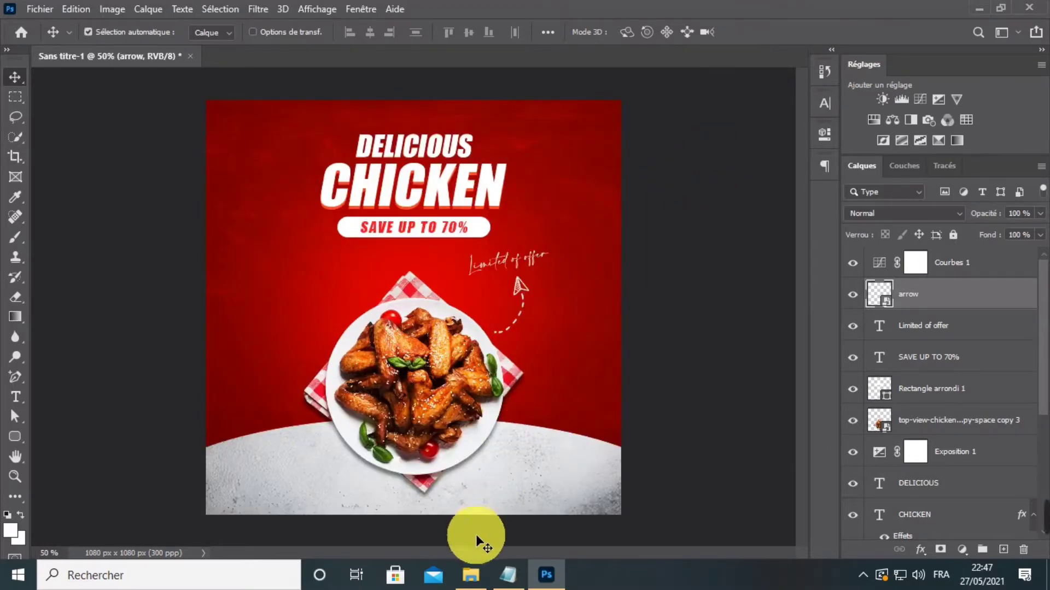
Place the orange shape image at about 23% scale beside the napkin's right corner, just above the grey curve.
{"action": "left_click", "coordinate": [472, 571]}
{"action": "left_click_drag", "start_coordinate": [753, 133], "coordinate": [573, 393]}
{"action": "left_click_drag", "start_coordinate": [571, 355], "coordinate": [550, 387]}
{"action": "left_click", "coordinate": [541, 410]}
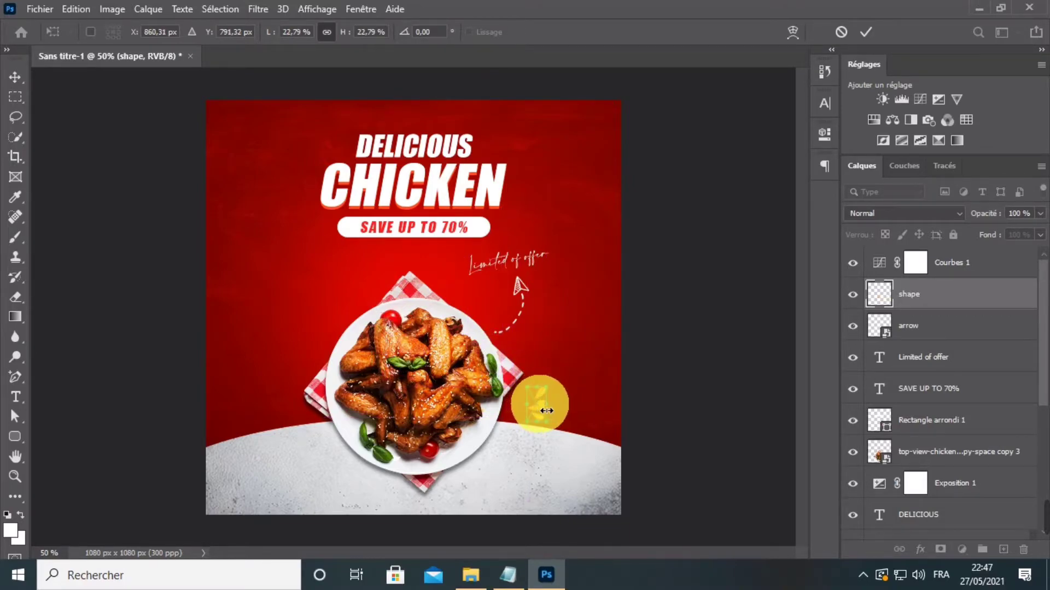
{"action": "left_click", "coordinate": [866, 32]}
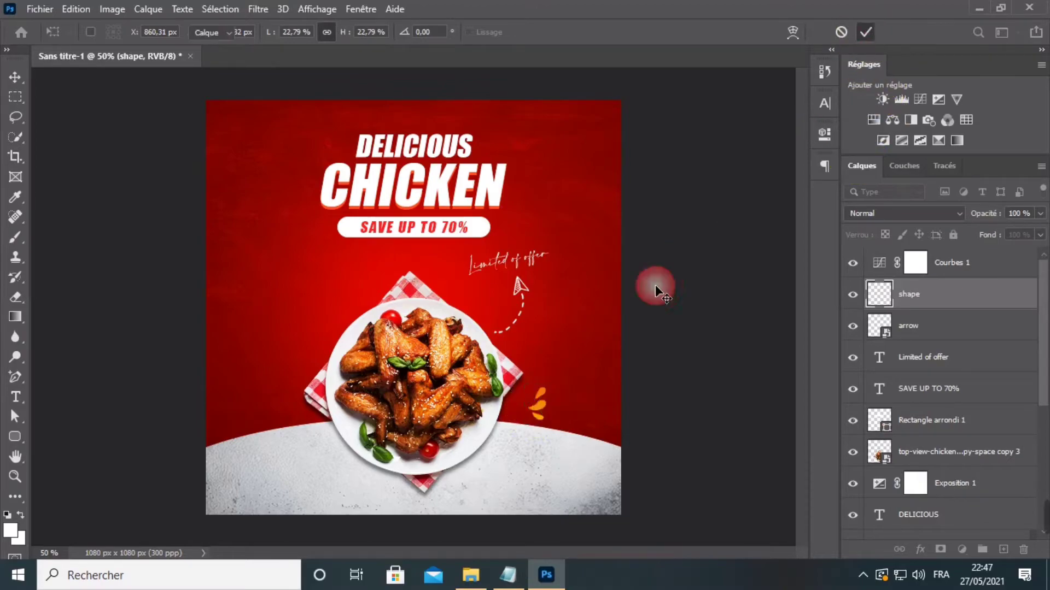
{"action": "left_click_drag", "start_coordinate": [534, 407], "coordinate": [529, 407]}
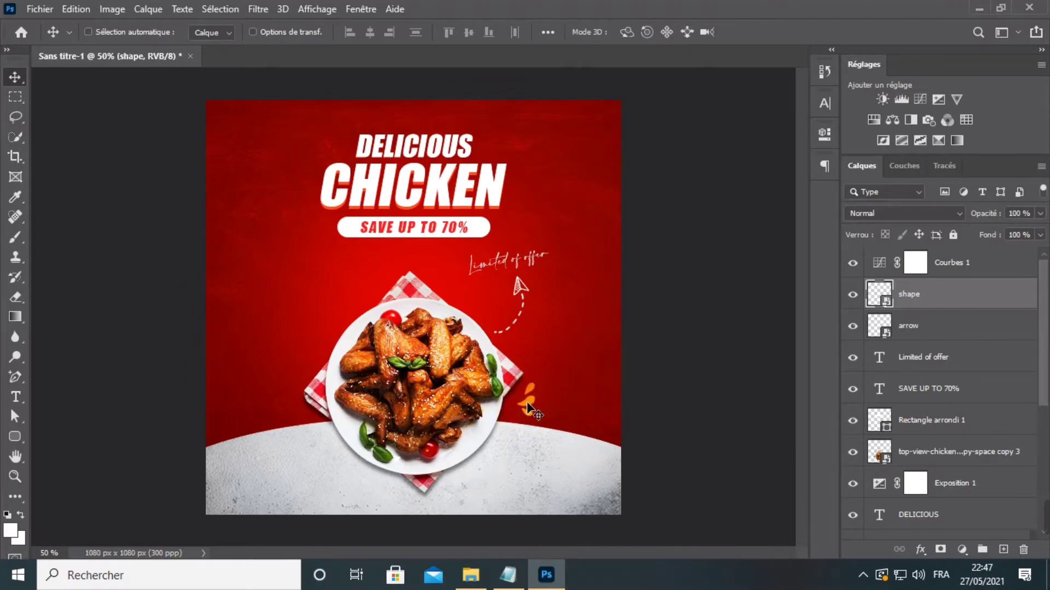
{"action": "left_click_drag", "start_coordinate": [528, 407], "coordinate": [526, 405]}
Duplicate the shape layer as "shape copie" and move the copy to the left side of the plate.
{"action": "right_click", "coordinate": [906, 303]}
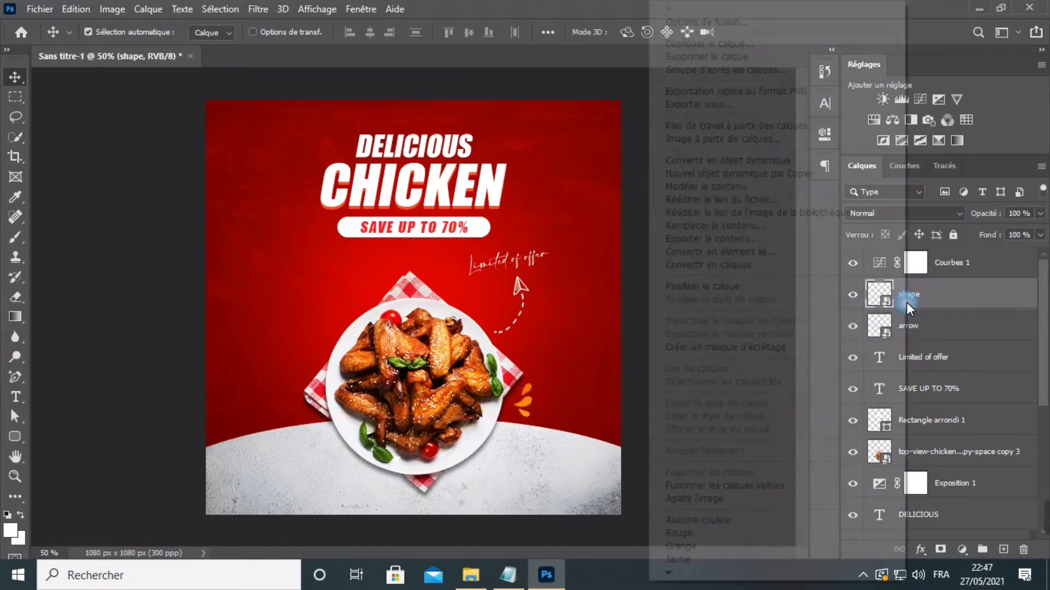
{"action": "left_click", "coordinate": [700, 43]}
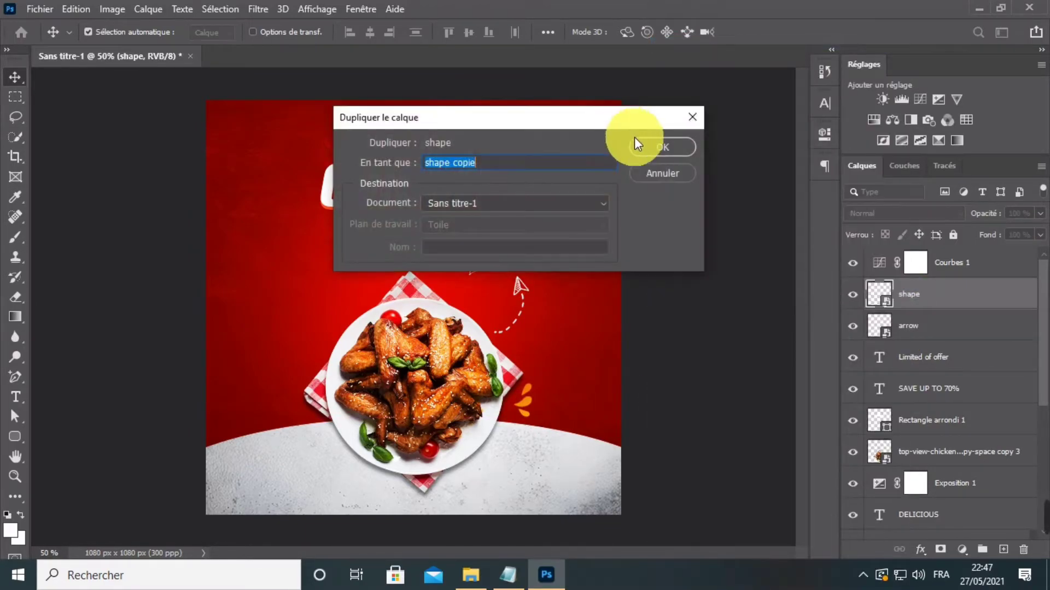
{"action": "left_click", "coordinate": [636, 145]}
{"action": "left_click_drag", "start_coordinate": [524, 409], "coordinate": [292, 346]}
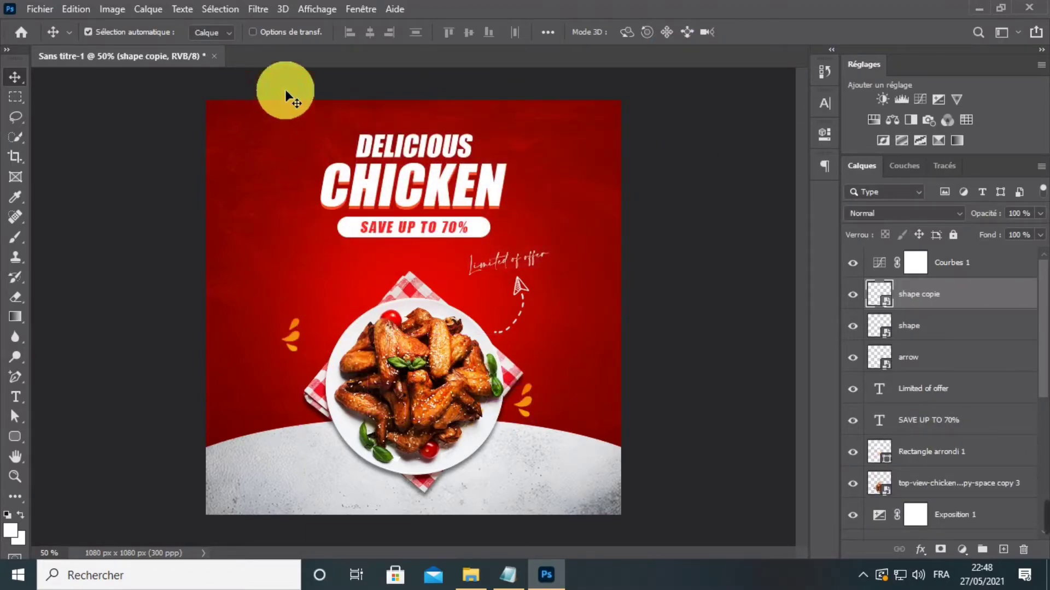
Flip the copied shape horizontally and move it down beside the napkin's left corner, level with the original.
{"action": "key", "text": "ctrl+t"}
{"action": "right_click", "coordinate": [290, 329]}
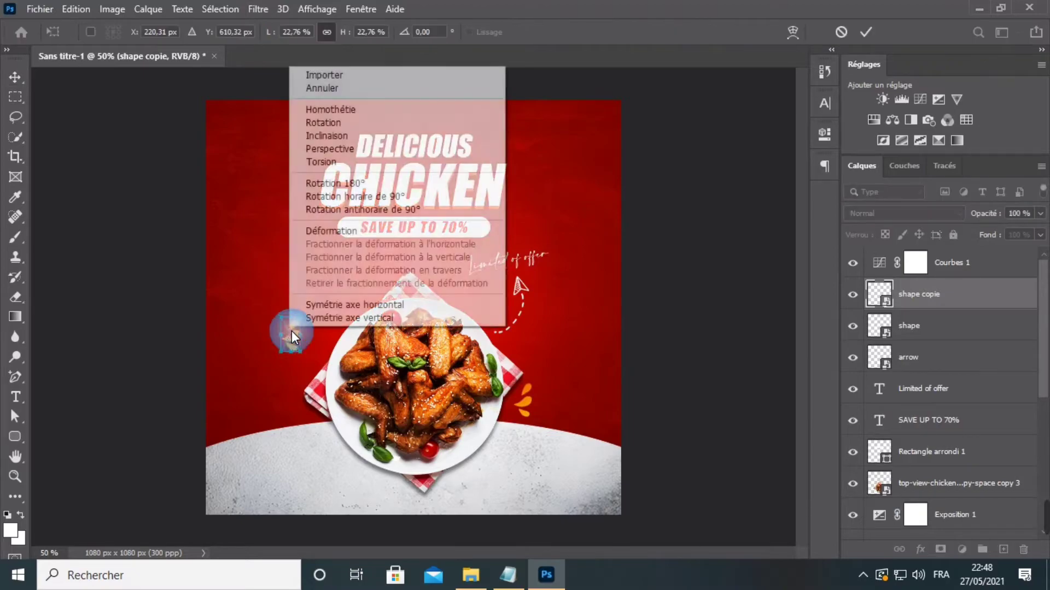
{"action": "left_click", "coordinate": [314, 317]}
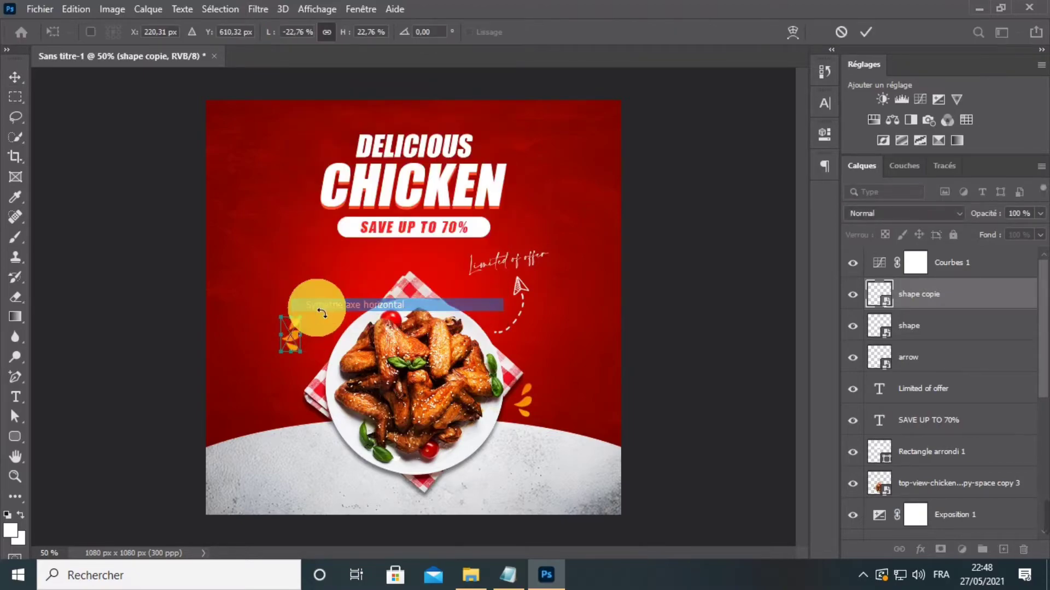
{"action": "left_click", "coordinate": [862, 32]}
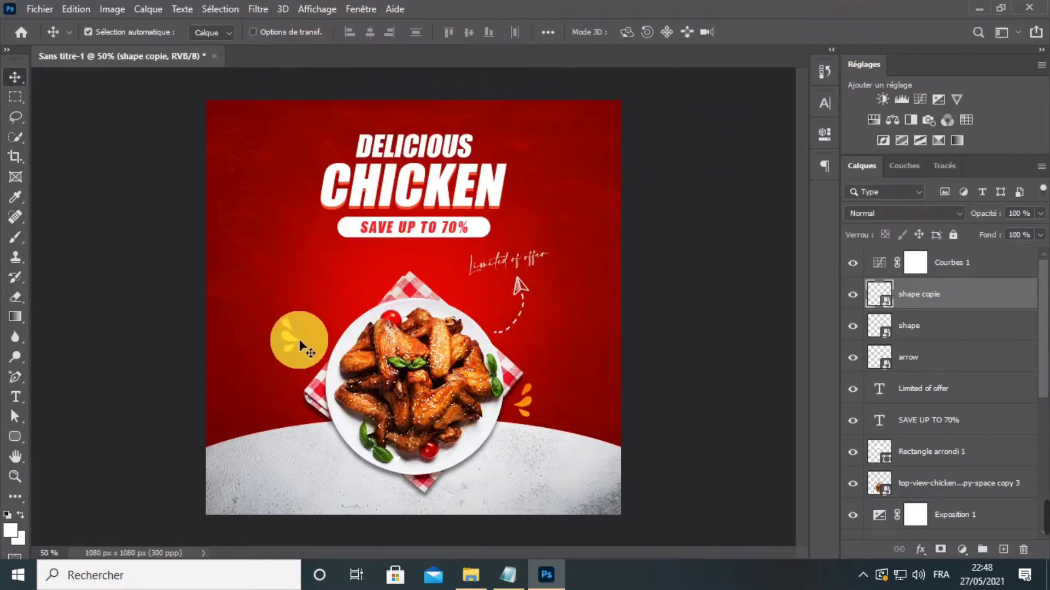
{"action": "left_click_drag", "start_coordinate": [300, 341], "coordinate": [288, 411]}
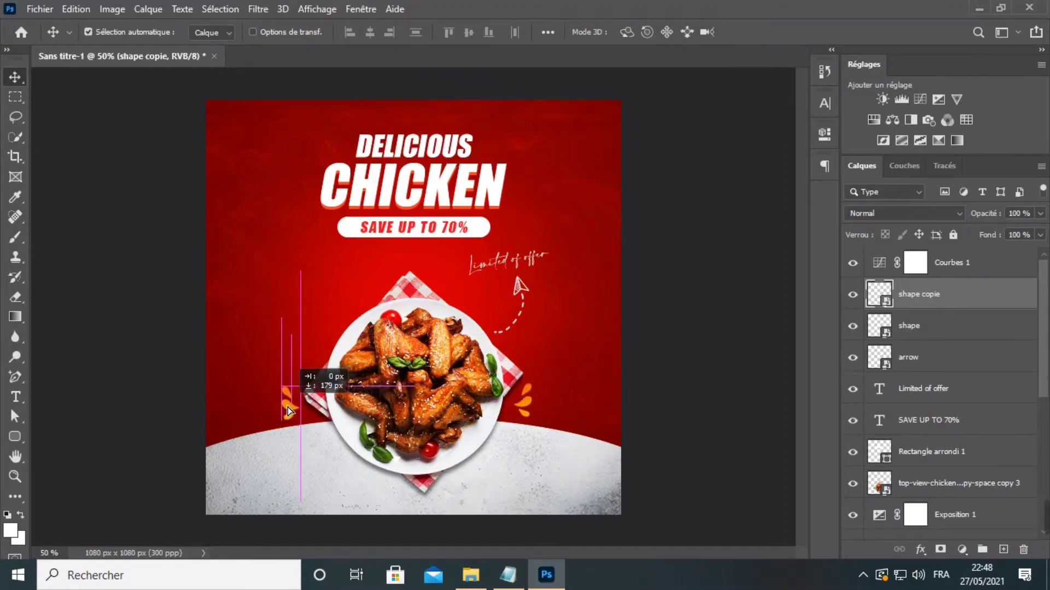
{"action": "left_click", "coordinate": [391, 302]}
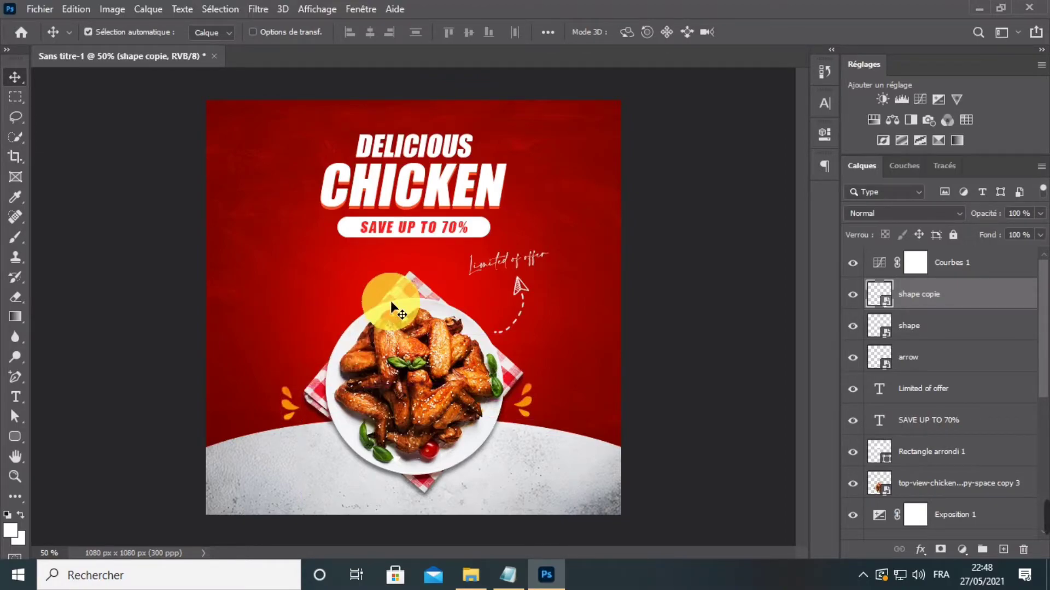
{"action": "key", "text": "ctrl+minus"}
{"action": "key", "text": "ctrl+plus"}
{"action": "left_click", "coordinate": [215, 395]}
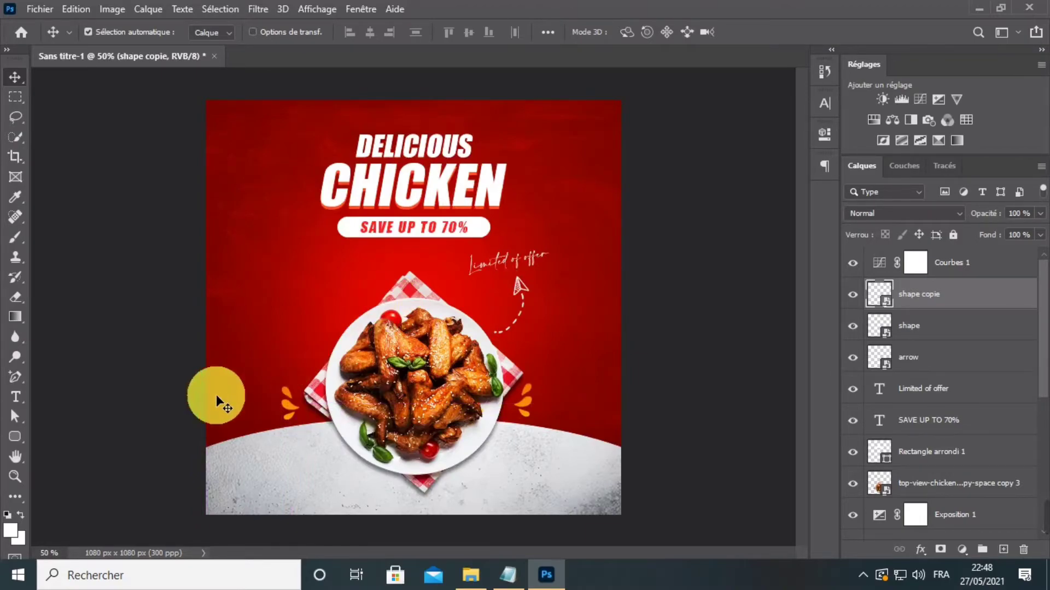
Nudge the left shape about 8 px right and 4 px down, and the right shape about 10 px left towards the plate.
{"action": "left_click", "coordinate": [282, 407]}
{"action": "key", "text": "ctrl"}
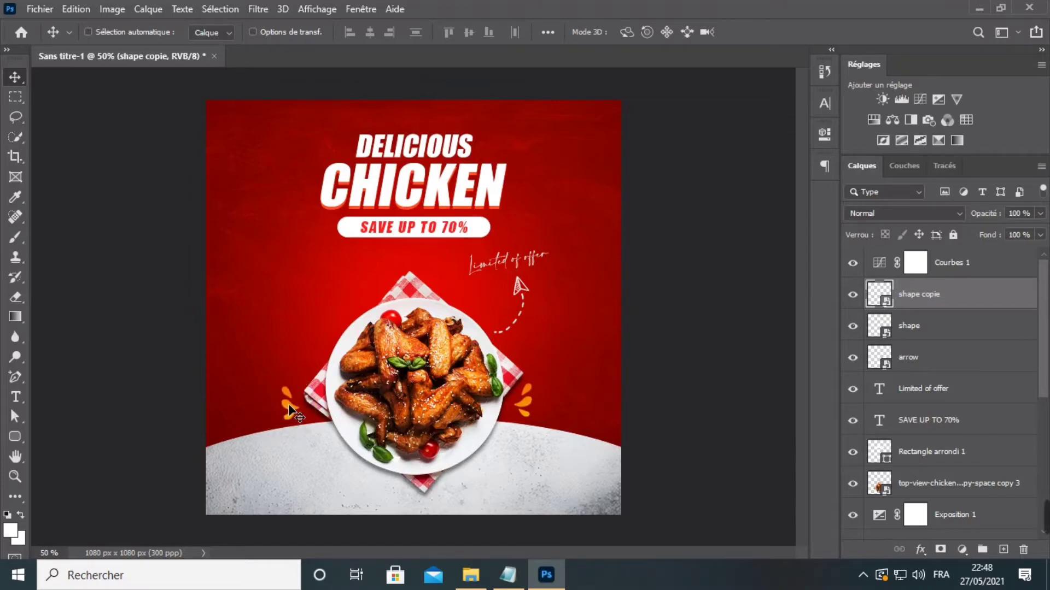
{"action": "left_click_drag", "start_coordinate": [289, 408], "coordinate": [291, 410]}
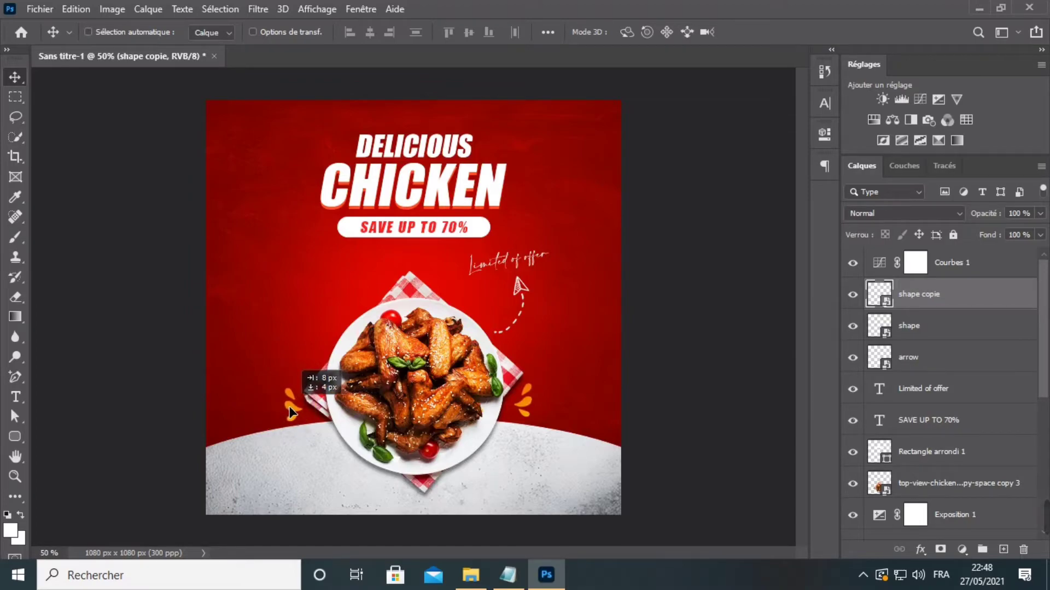
{"action": "left_click_drag", "start_coordinate": [292, 411], "coordinate": [291, 411]}
{"action": "left_click", "coordinate": [509, 414], "text": "ctrl"}
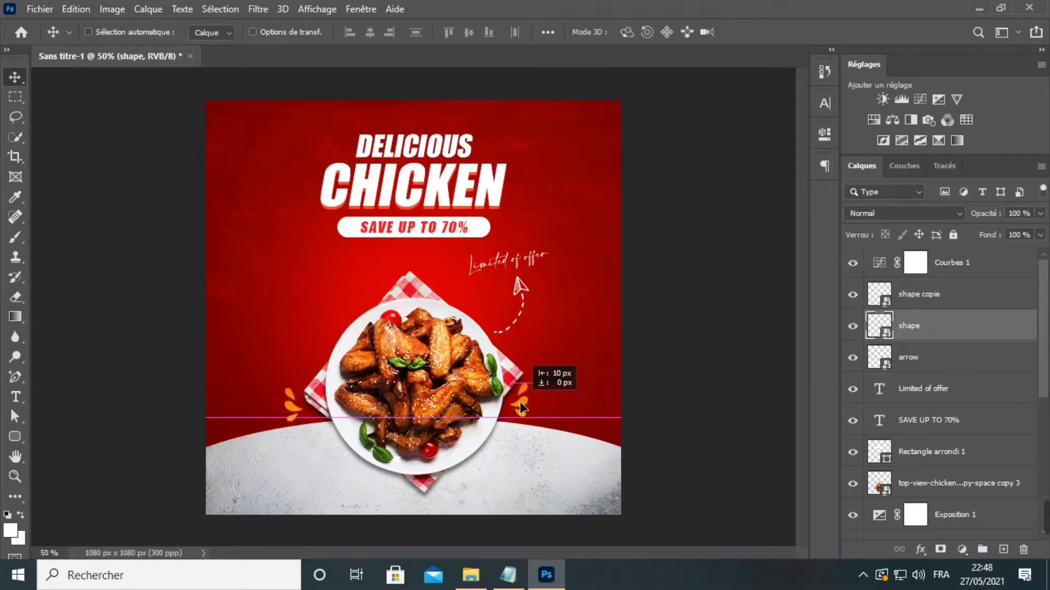
{"action": "left_click", "coordinate": [594, 352], "text": "ctrl"}
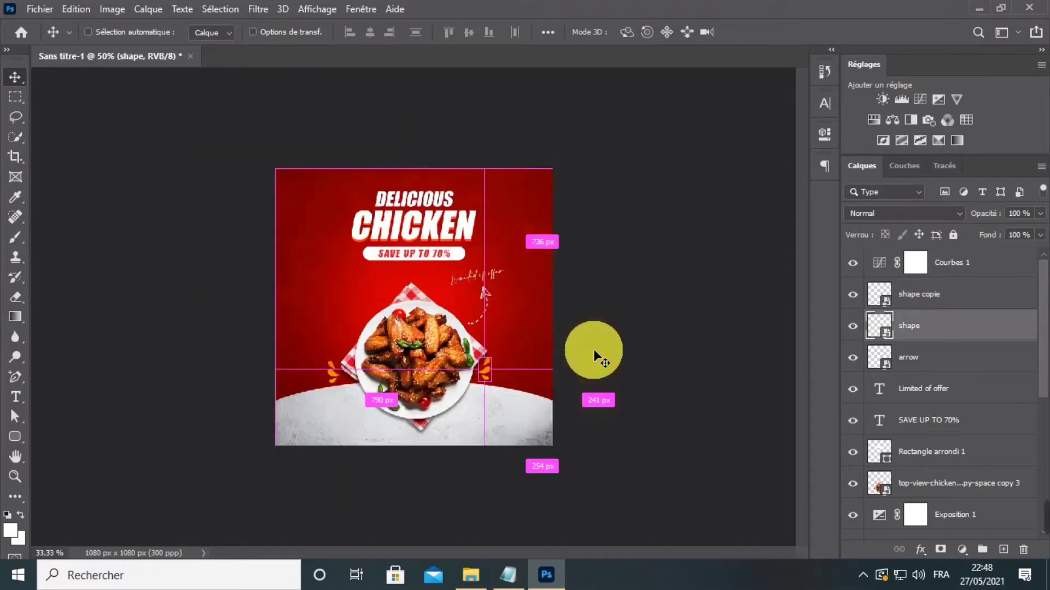
{"action": "left_click", "coordinate": [888, 372]}
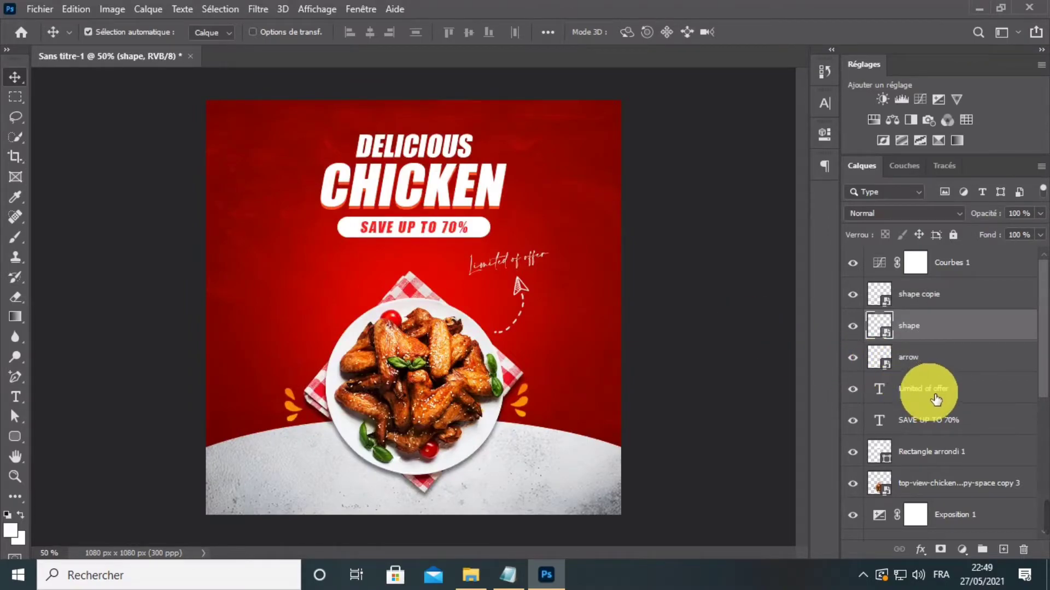
Apply faux bold to the whole "Limited of offer" text.
{"action": "left_click", "coordinate": [925, 389]}
{"action": "left_click", "coordinate": [15, 397]}
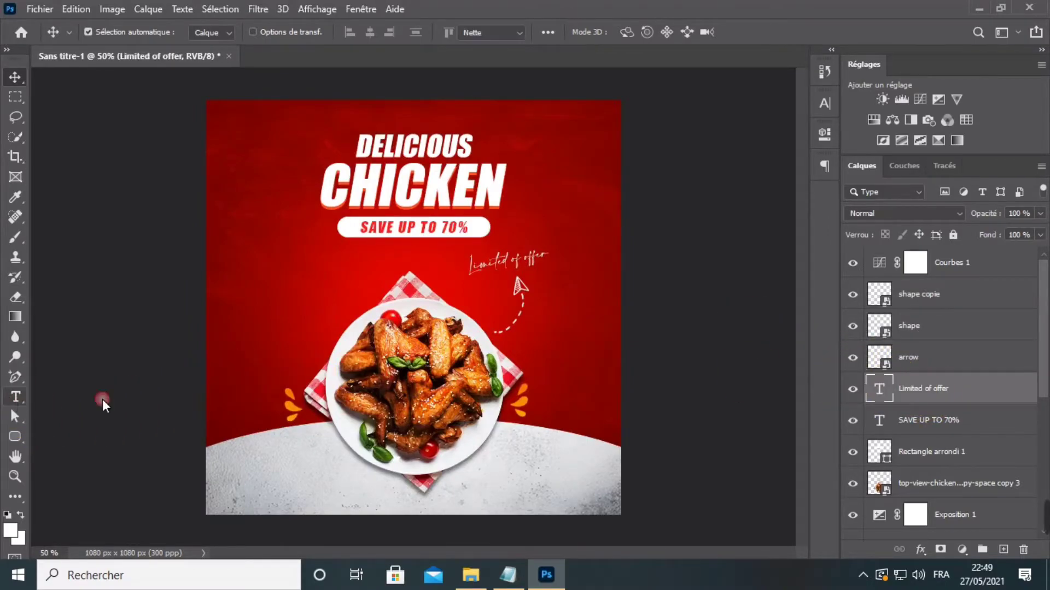
{"action": "left_click", "coordinate": [501, 249]}
{"action": "key", "text": "ctrl+a"}
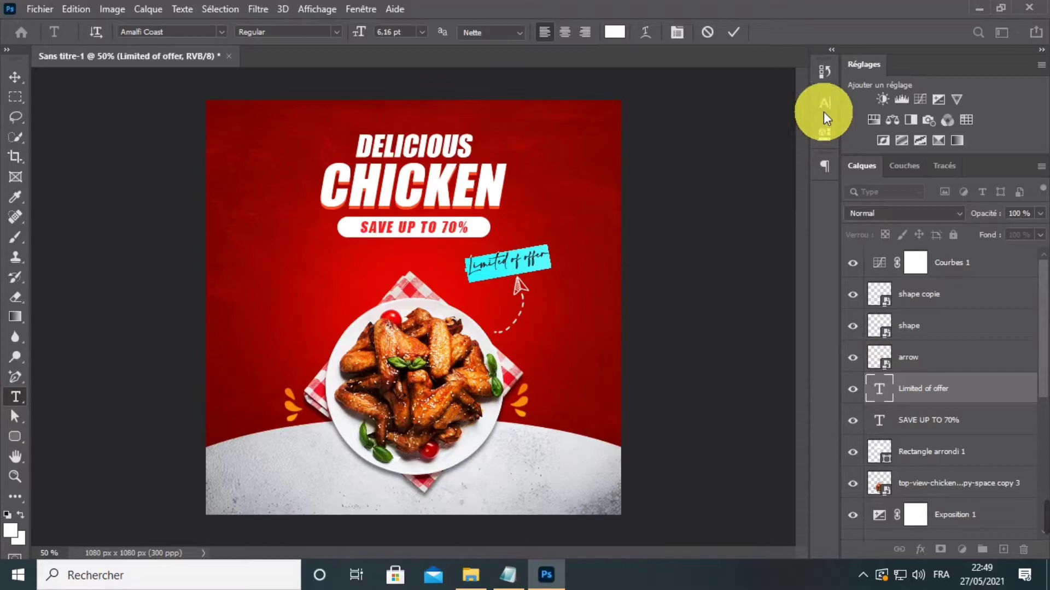
{"action": "left_click", "coordinate": [824, 105]}
{"action": "left_click", "coordinate": [661, 210]}
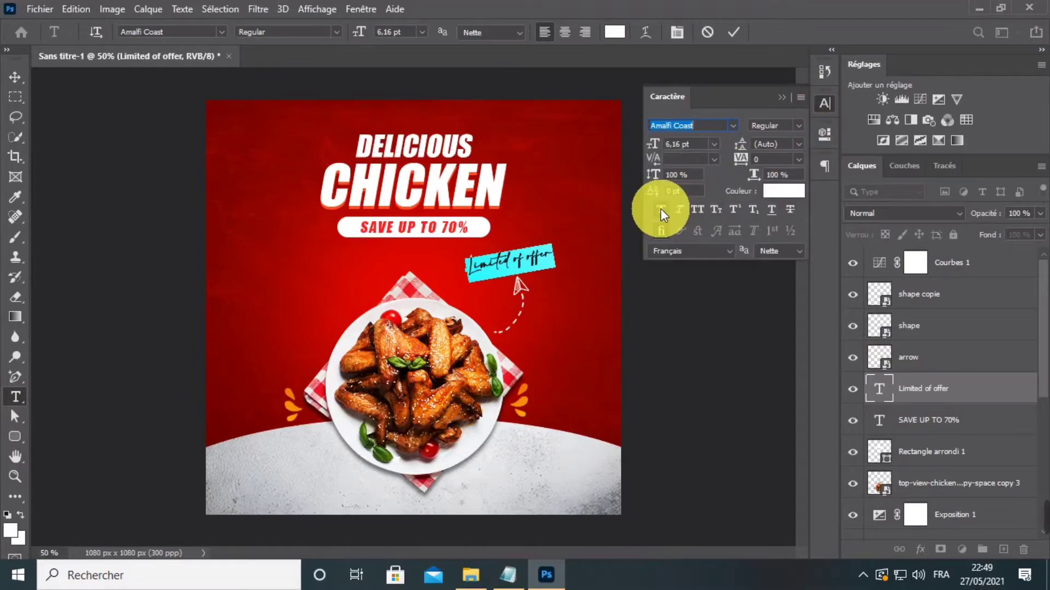
Commit the edit of the "Limited of offer" text and switch to the Move tool.
{"action": "left_click", "coordinate": [781, 94]}
{"action": "left_click", "coordinate": [734, 32]}
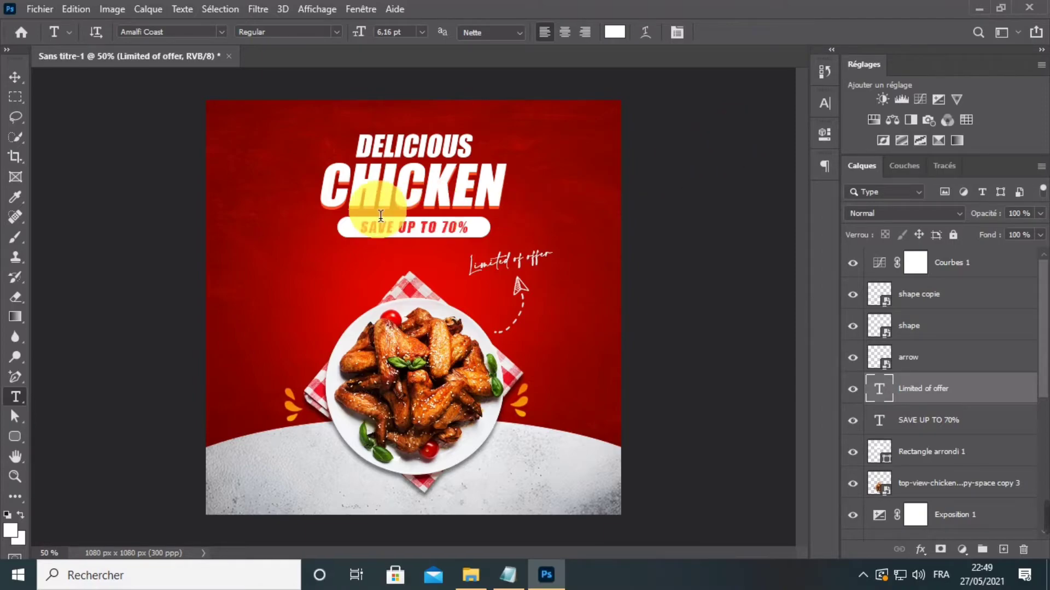
{"action": "left_click", "coordinate": [16, 78]}
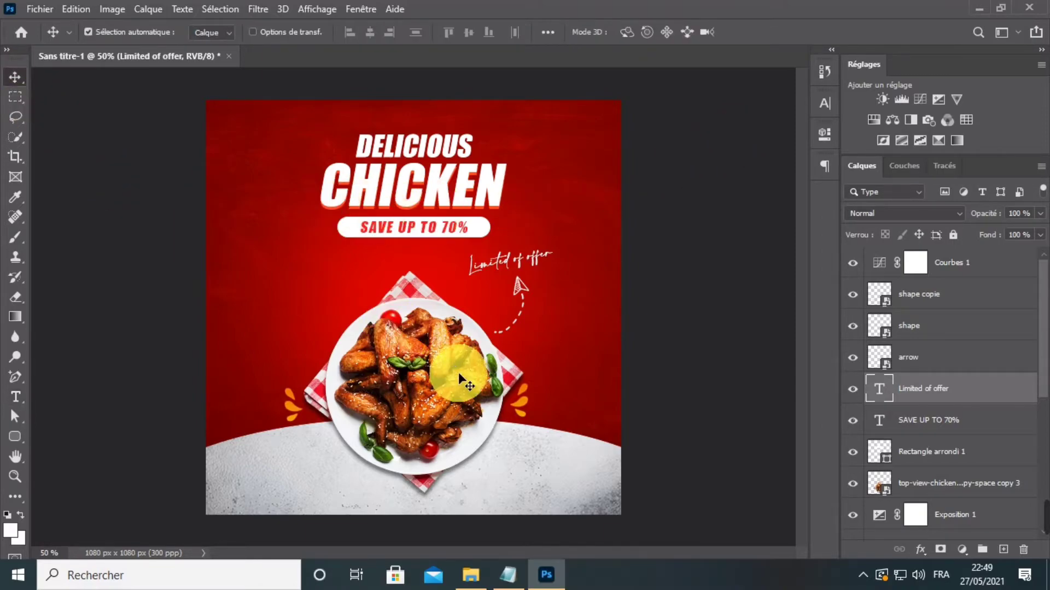
Place the basil image "pngegg - 2021-01-02T030007.568" from the Chicken Post Resources folder beside the plate's right side, scaled to about 21%.
{"action": "left_click", "coordinate": [469, 574]}
{"action": "left_click_drag", "start_coordinate": [508, 170], "coordinate": [523, 376]}
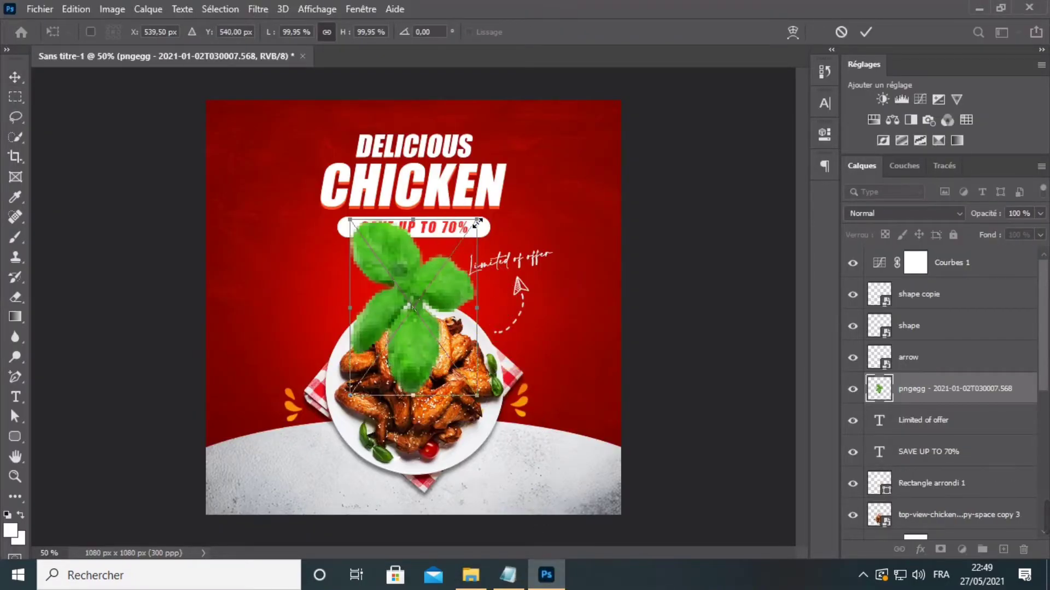
{"action": "left_click_drag", "start_coordinate": [477, 224], "coordinate": [546, 356]}
{"action": "left_click", "coordinate": [543, 357]}
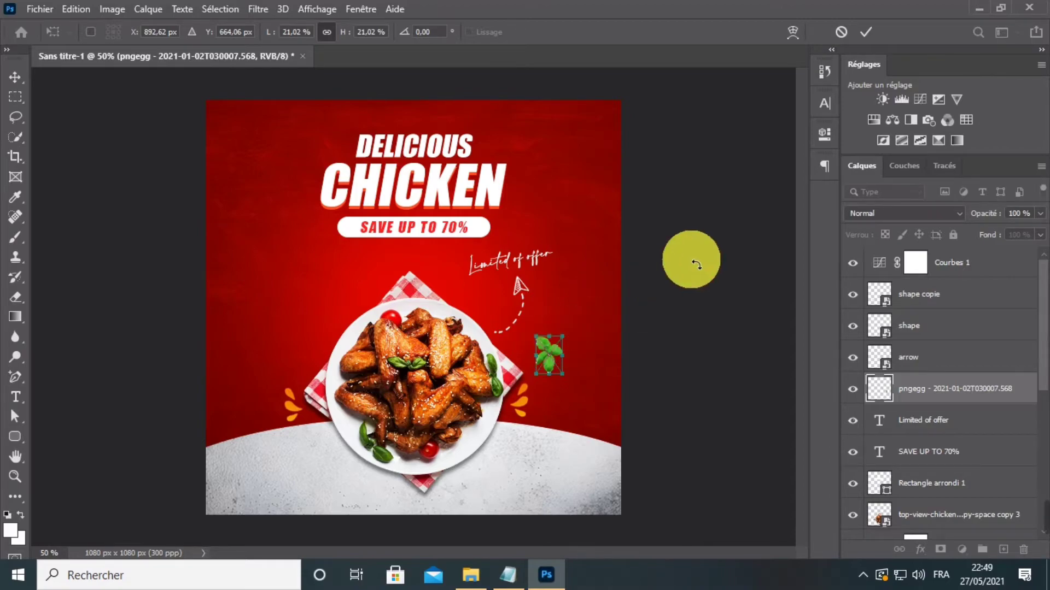
{"action": "left_click", "coordinate": [866, 32]}
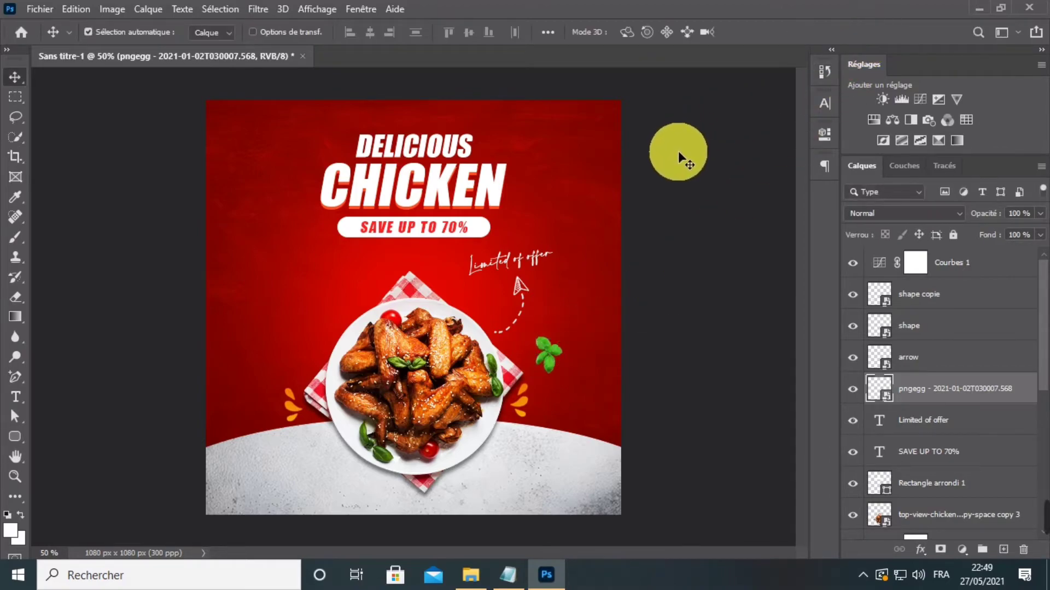
Add a drop shadow to the basil layer and set the shadow colour to black.
{"action": "right_click", "coordinate": [935, 389]}
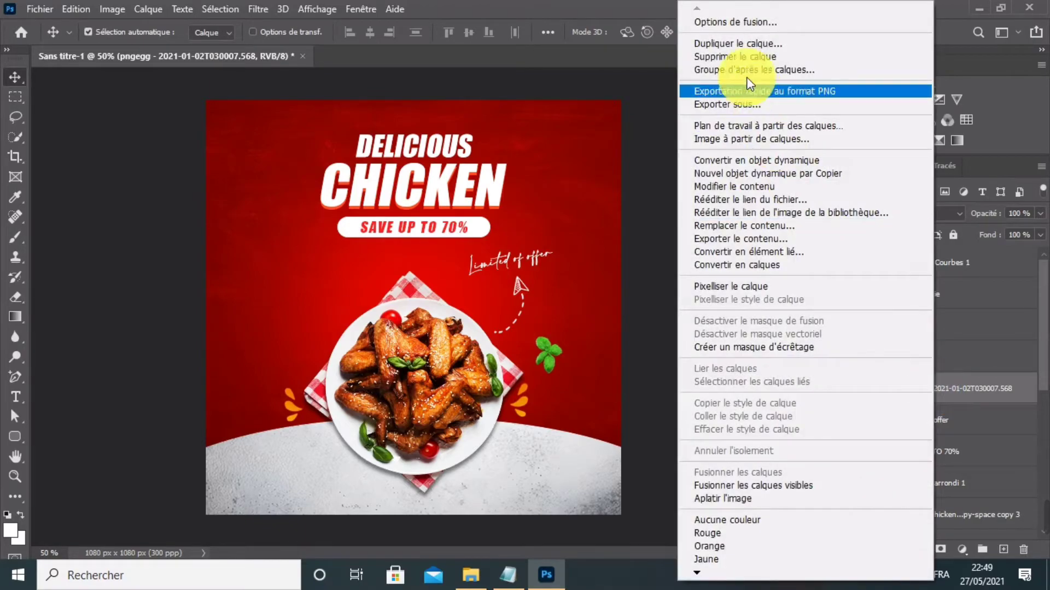
{"action": "left_click", "coordinate": [737, 23]}
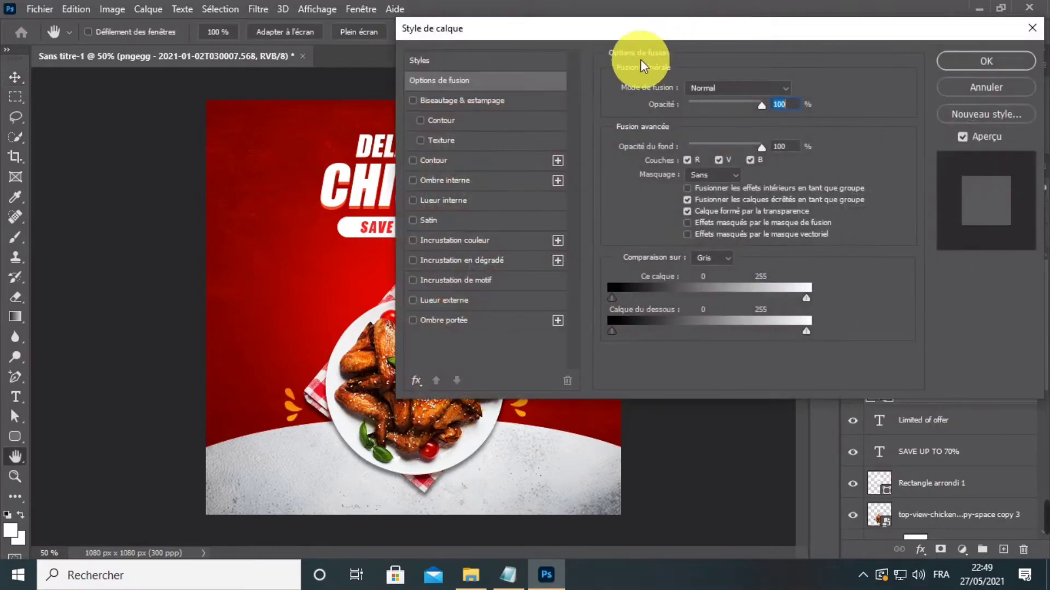
{"action": "left_click_drag", "start_coordinate": [647, 38], "coordinate": [806, 21]}
{"action": "left_click", "coordinate": [651, 304]}
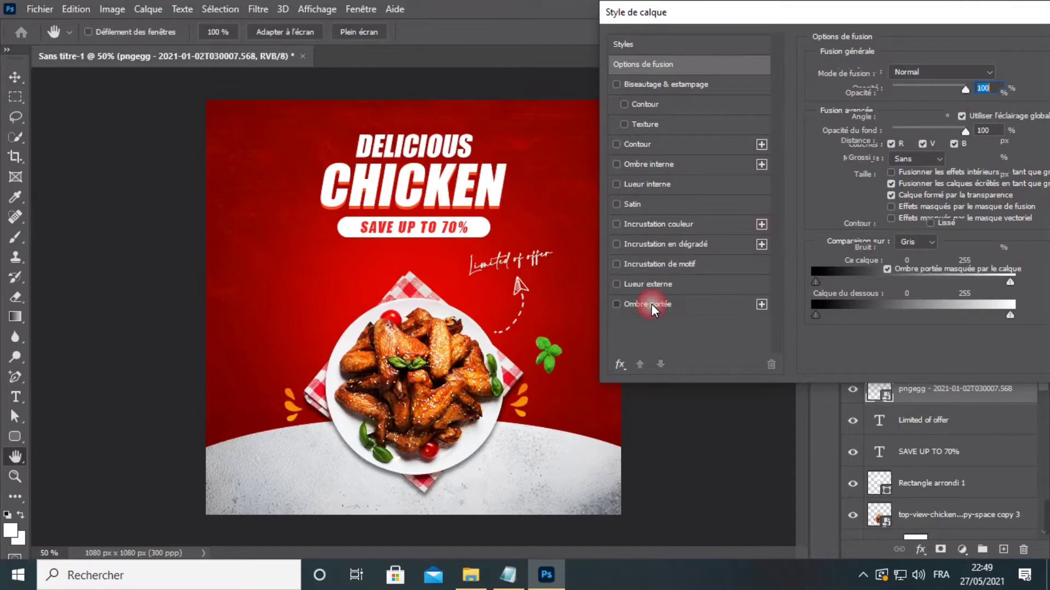
{"action": "left_click", "coordinate": [988, 78]}
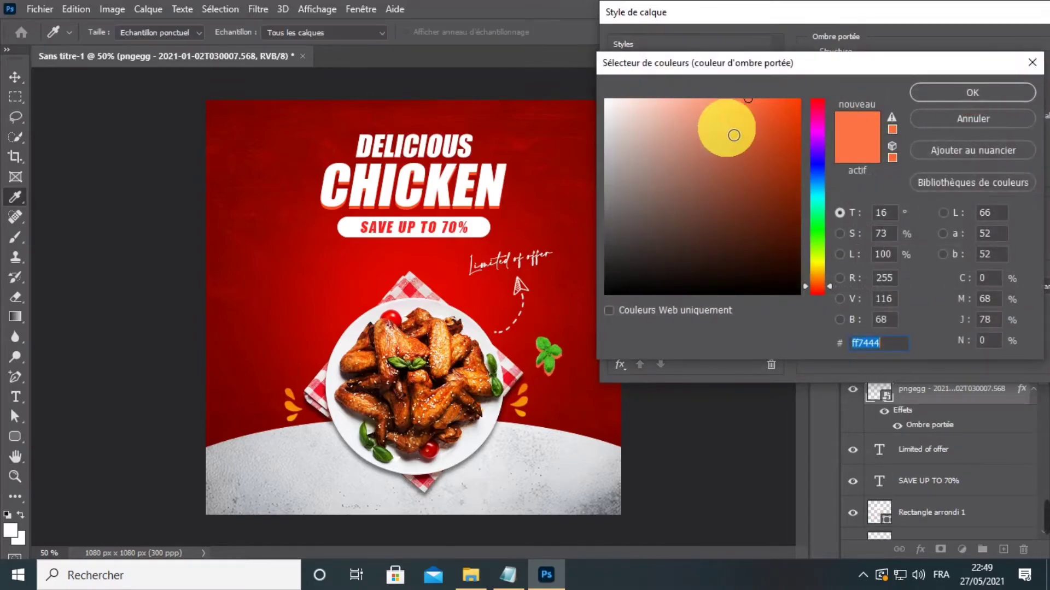
{"action": "left_click_drag", "start_coordinate": [730, 134], "coordinate": [585, 328]}
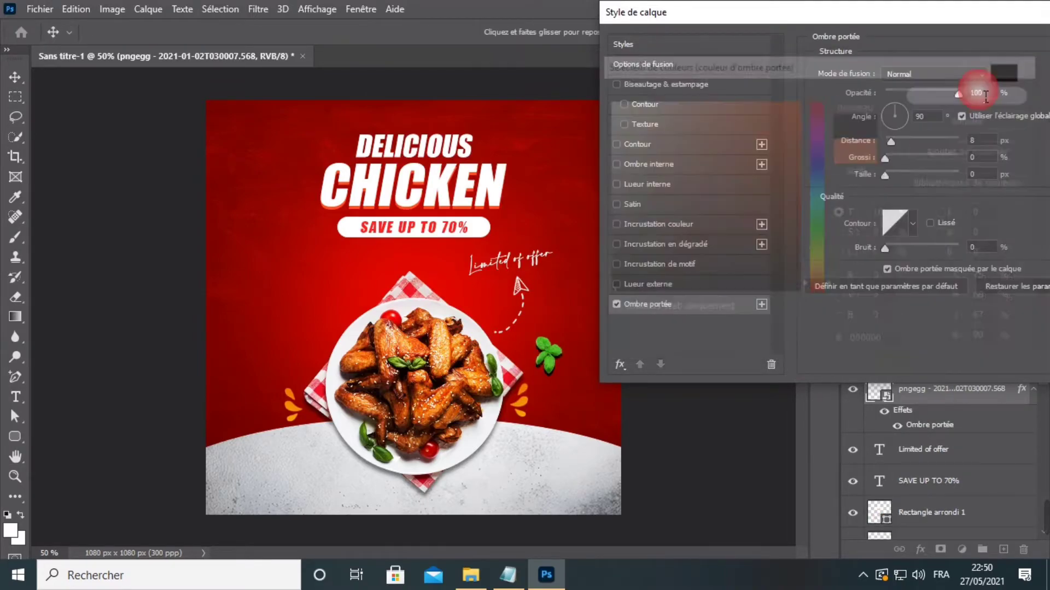
Set the basil's drop shadow to 44% opacity and 13 px size, and apply the layer style.
{"action": "left_click", "coordinate": [978, 89]}
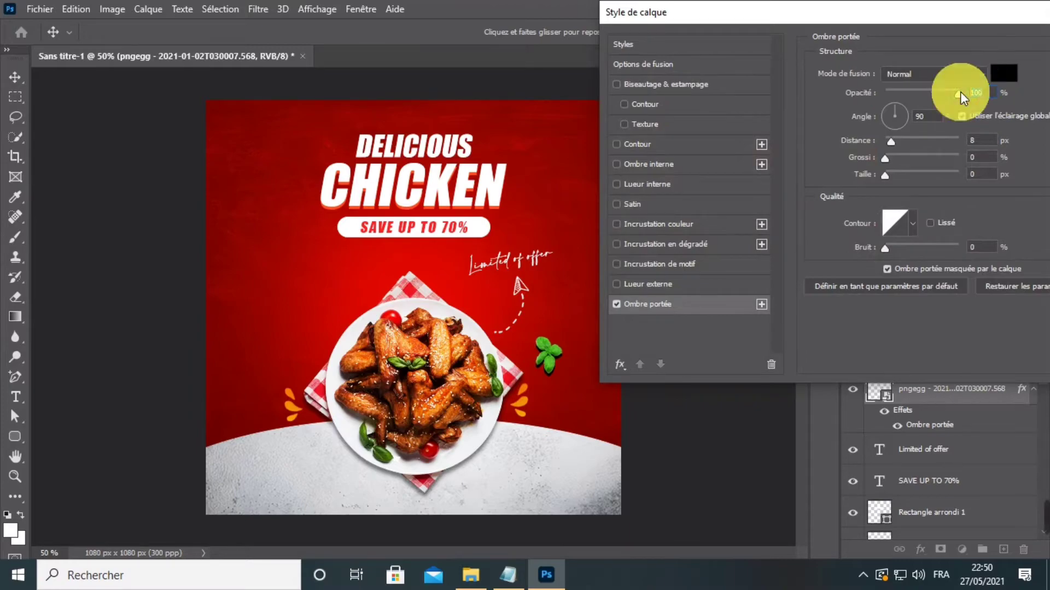
{"action": "type", "text": "44"}
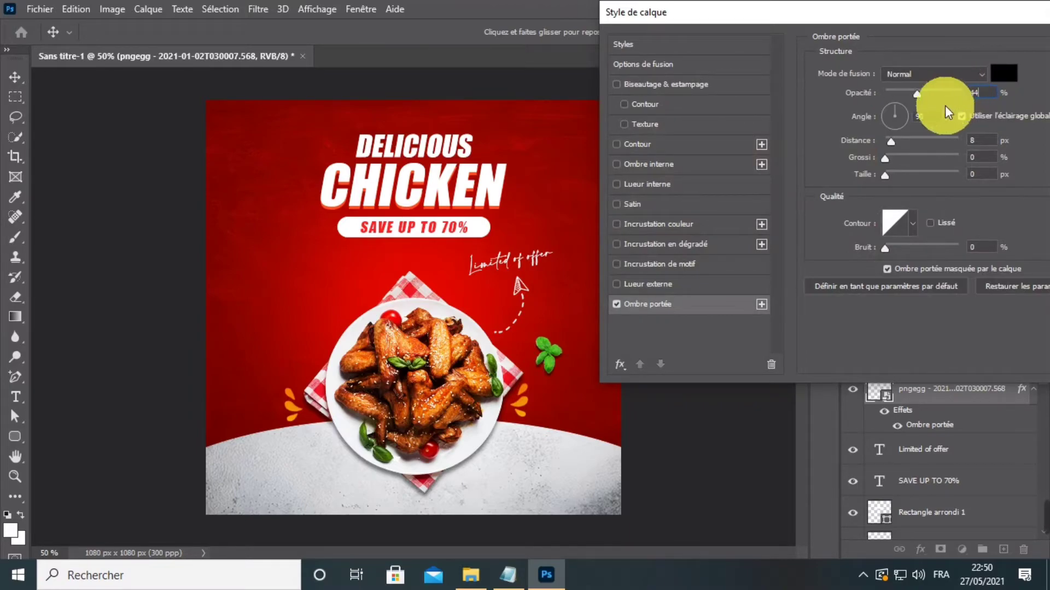
{"action": "key", "text": "Tab"}
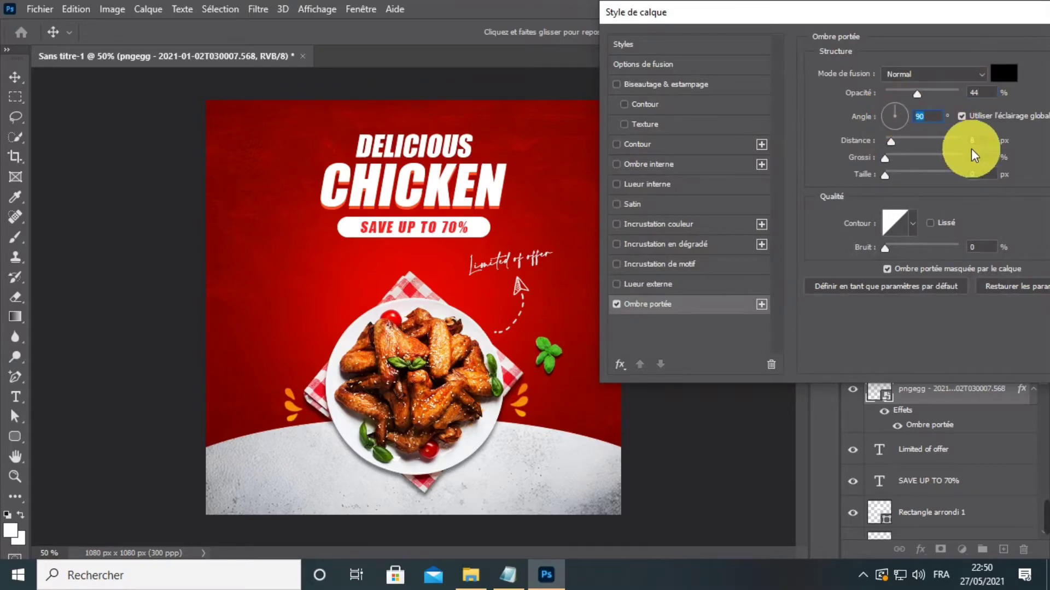
{"action": "left_click", "coordinate": [981, 141]}
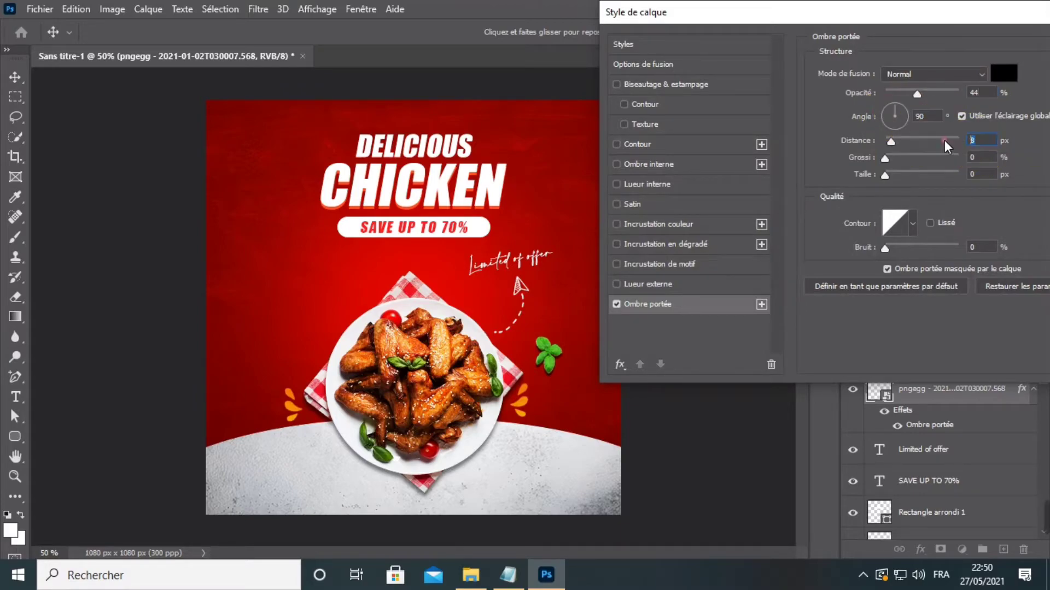
{"action": "left_click", "coordinate": [978, 175]}
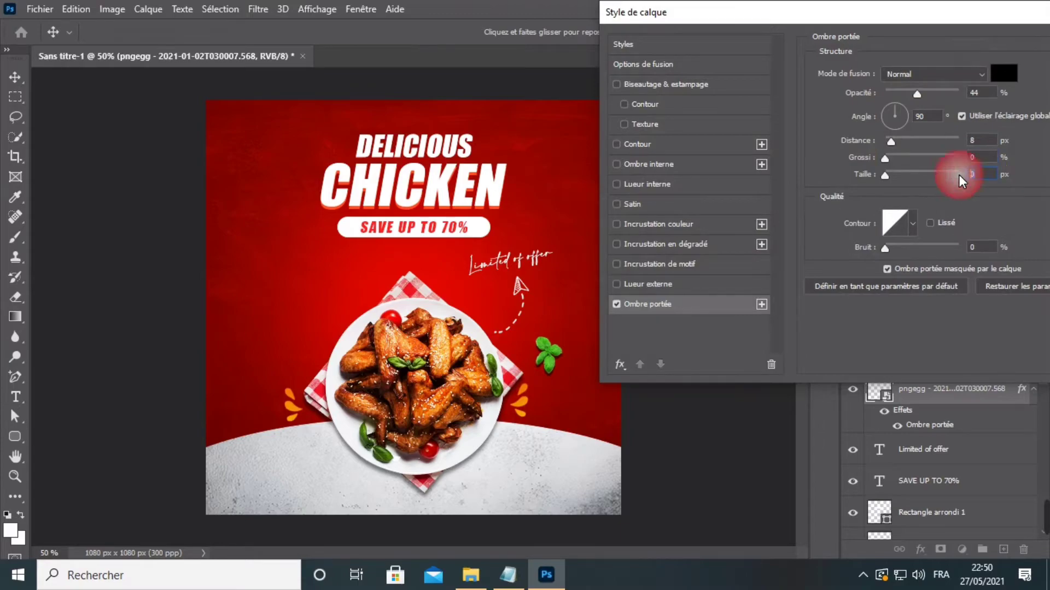
{"action": "type", "text": "1"}
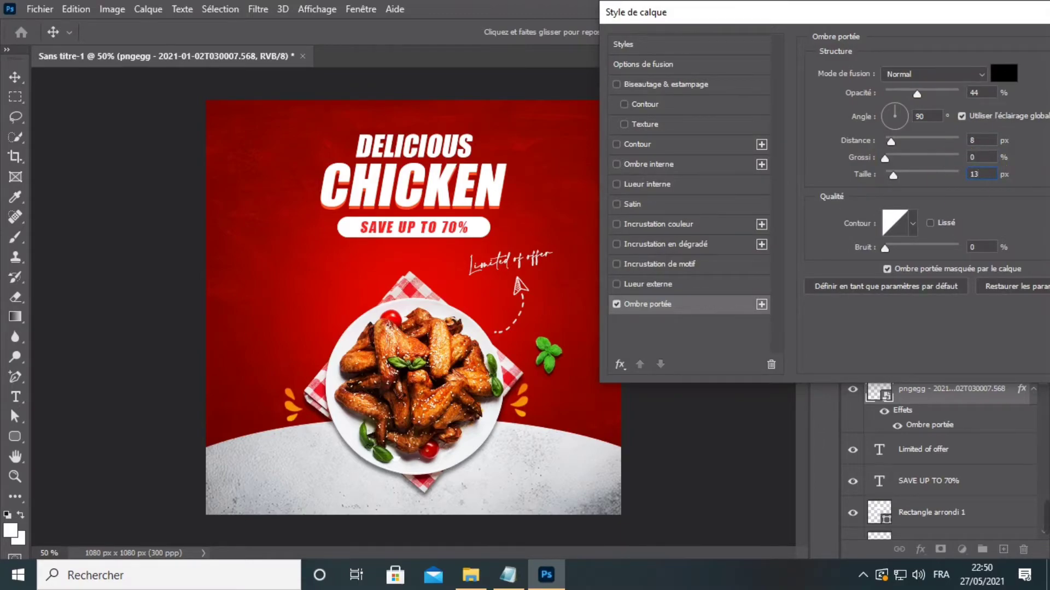
{"action": "type", "text": "3"}
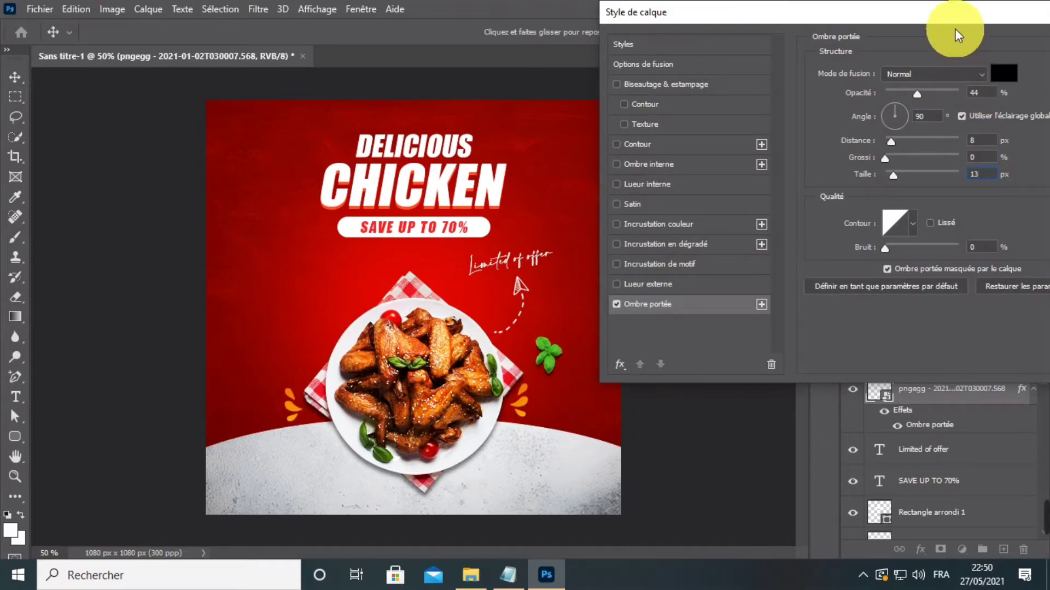
{"action": "left_click_drag", "start_coordinate": [949, 20], "coordinate": [785, 21]}
{"action": "left_click", "coordinate": [790, 155]}
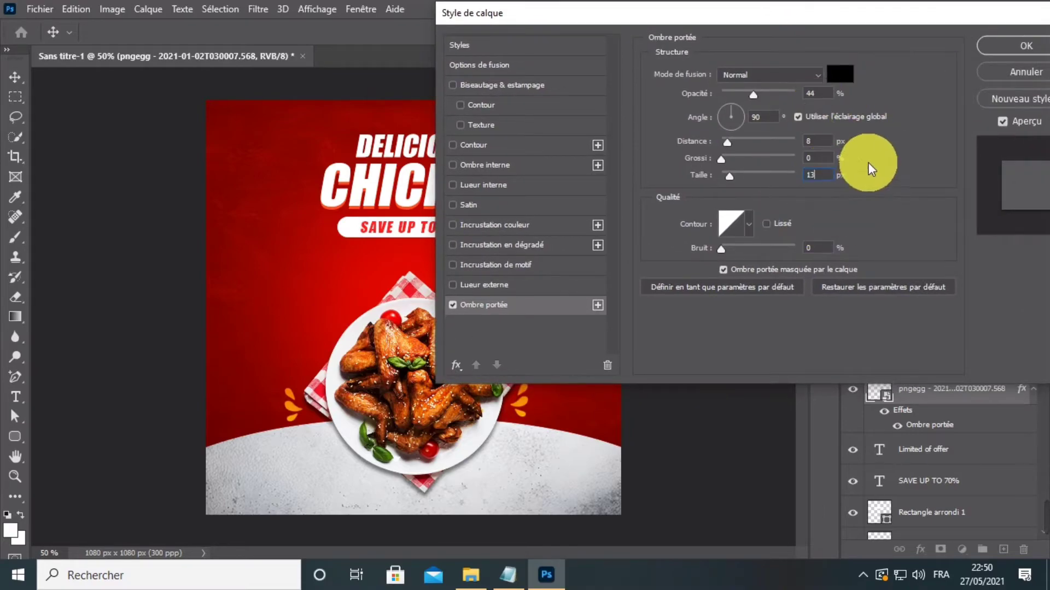
{"action": "left_click", "coordinate": [996, 52]}
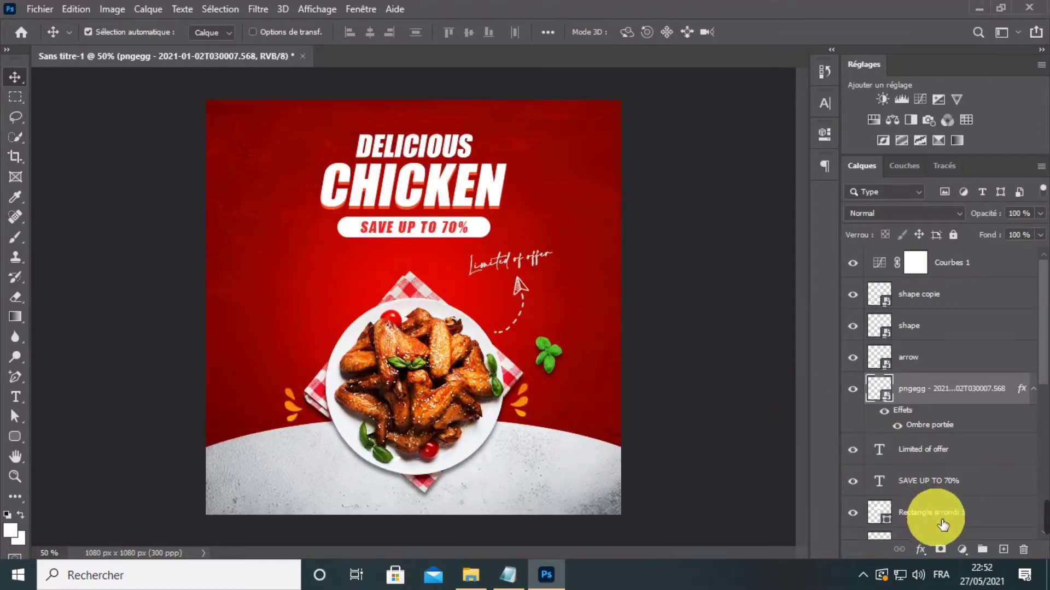
Add a Curves adjustment clipped to the basil layer, lower its midtones slightly to darken the leaves, and compare before and after.
{"action": "left_click", "coordinate": [962, 549]}
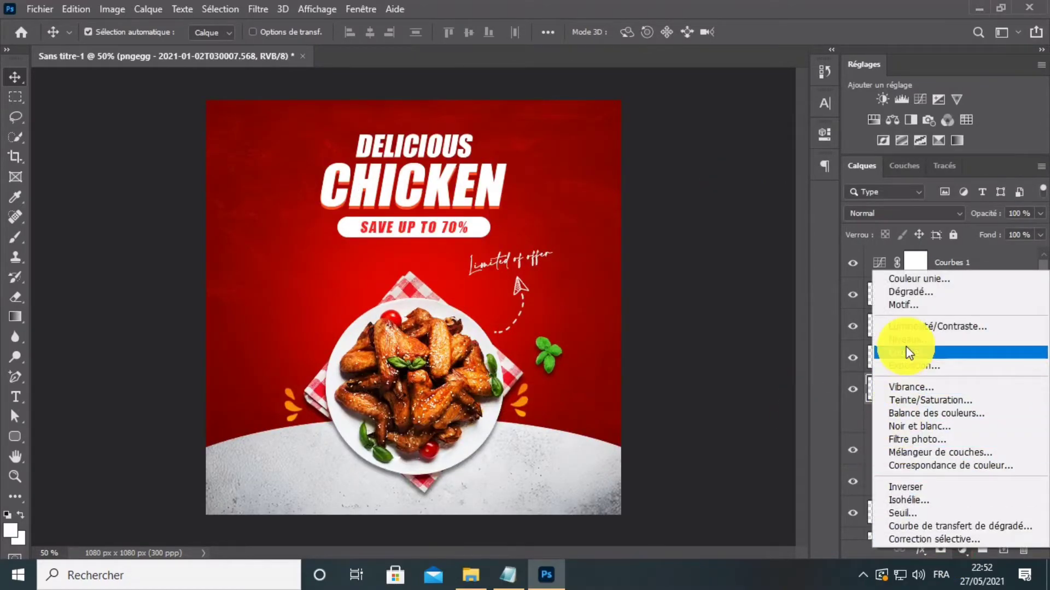
{"action": "left_click", "coordinate": [906, 350]}
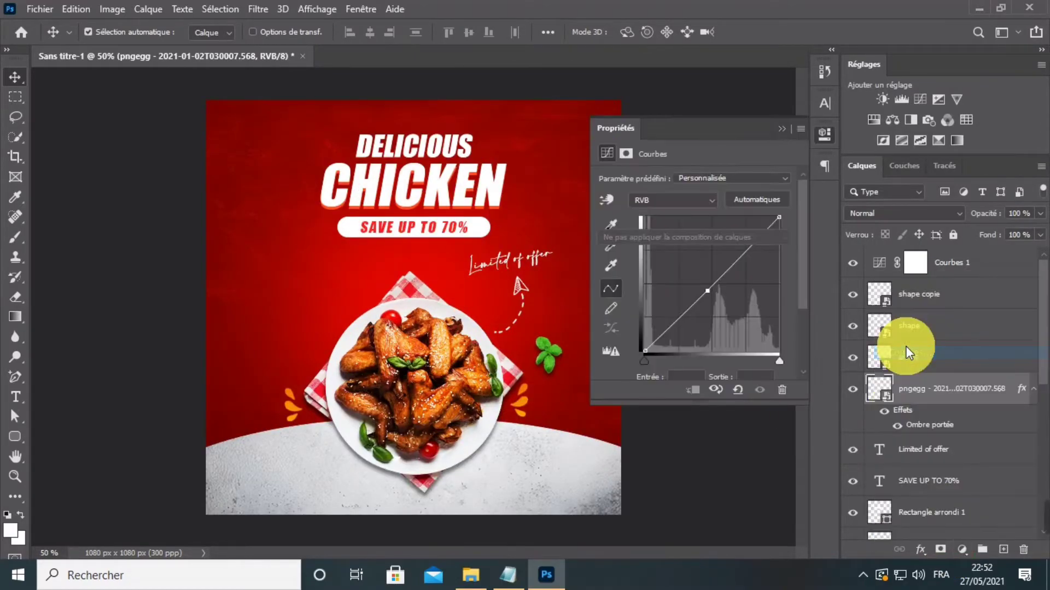
{"action": "left_click_drag", "start_coordinate": [718, 297], "coordinate": [717, 295]}
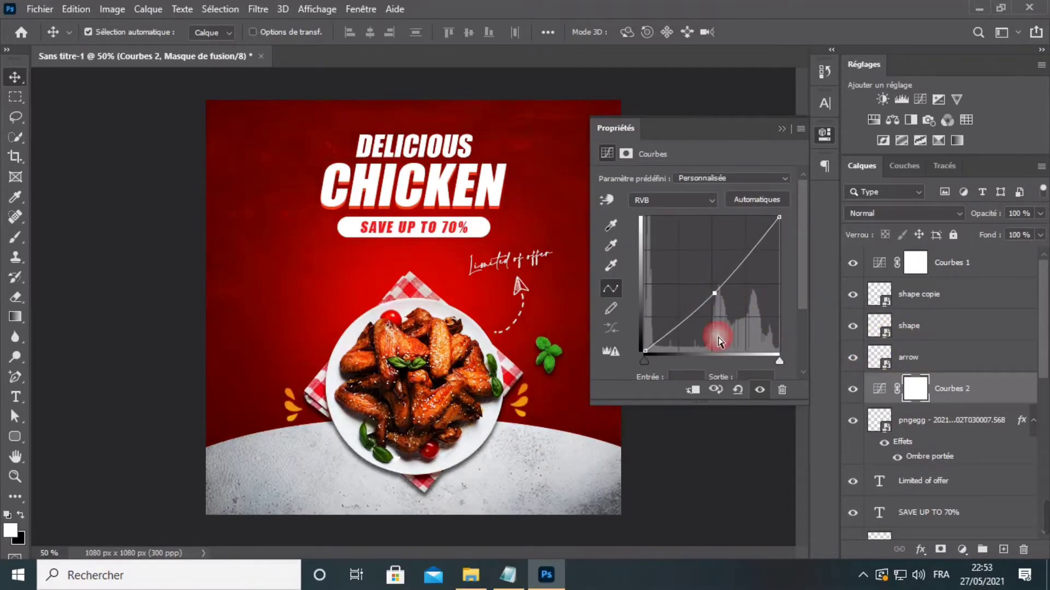
{"action": "left_click", "coordinate": [693, 390]}
{"action": "left_click_drag", "start_coordinate": [715, 296], "coordinate": [717, 295]}
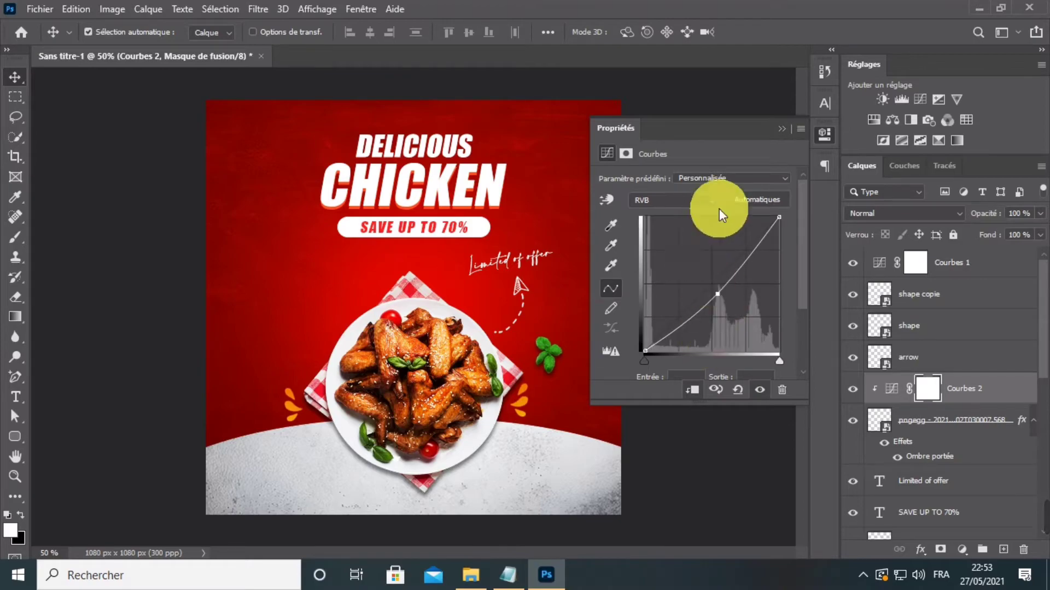
{"action": "left_click", "coordinate": [781, 129]}
{"action": "left_click", "coordinate": [849, 387]}
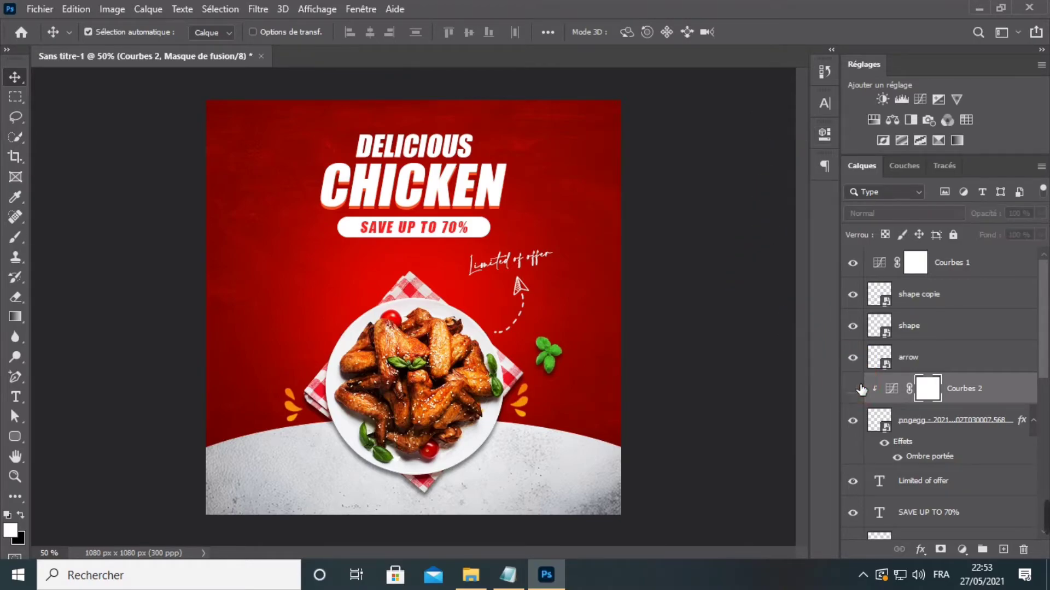
{"action": "left_click", "coordinate": [849, 388]}
{"action": "left_click", "coordinate": [849, 388]}
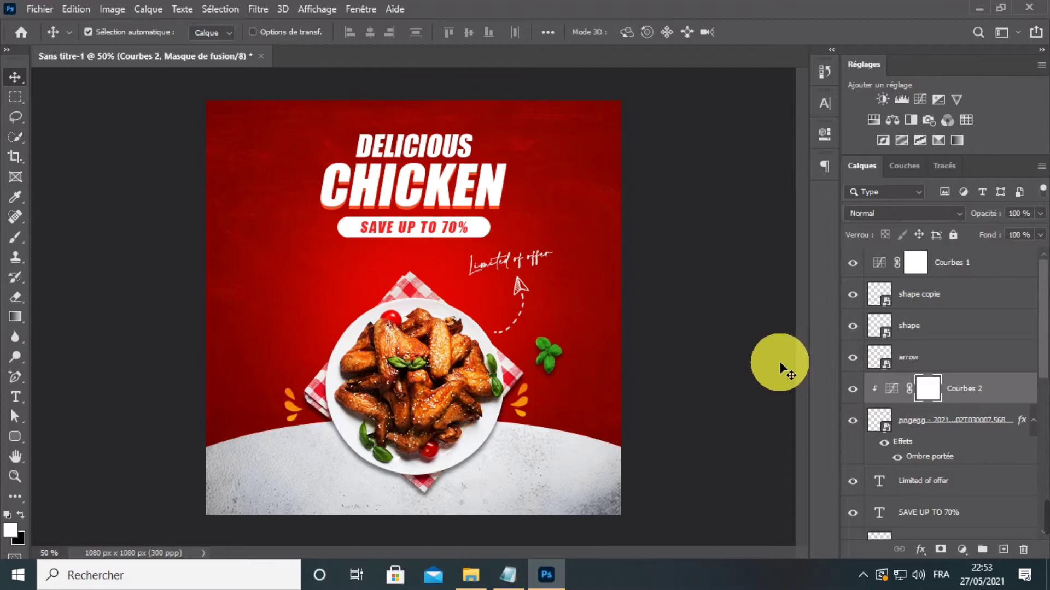
Place the tomatoes image "pngegg (81)" from the resources folder above the plate's upper left, scaled to about 11.4%.
{"action": "left_click", "coordinate": [480, 569]}
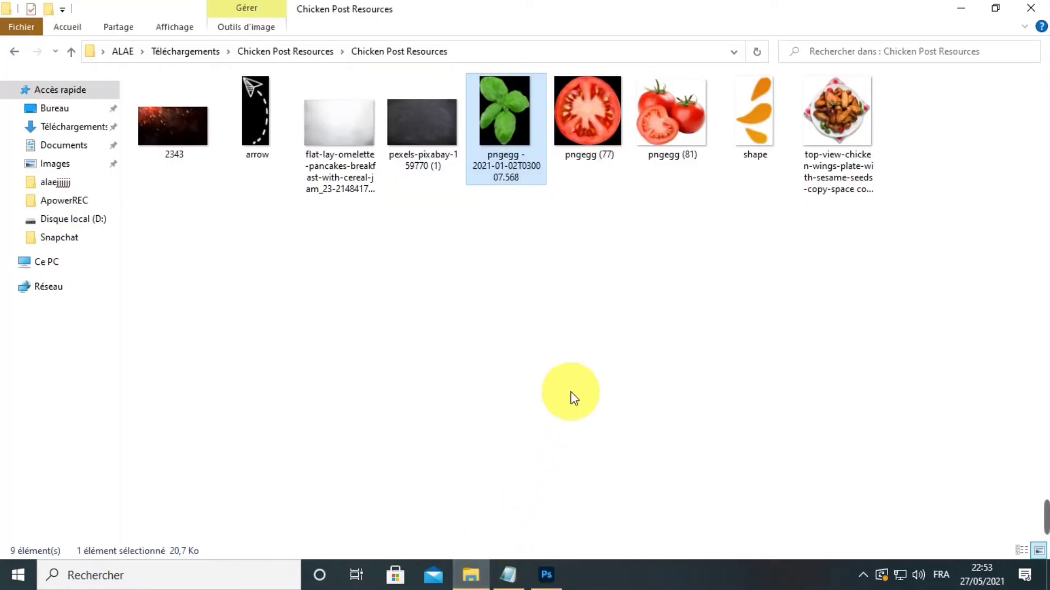
{"action": "left_click_drag", "start_coordinate": [665, 118], "coordinate": [432, 421]}
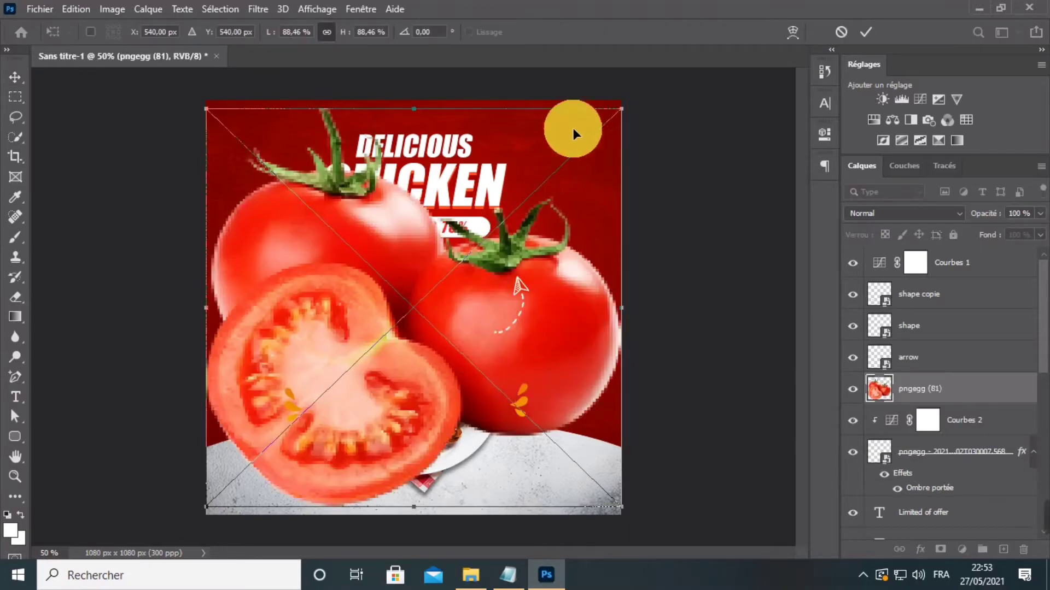
{"action": "left_click_drag", "start_coordinate": [621, 106], "coordinate": [294, 422]}
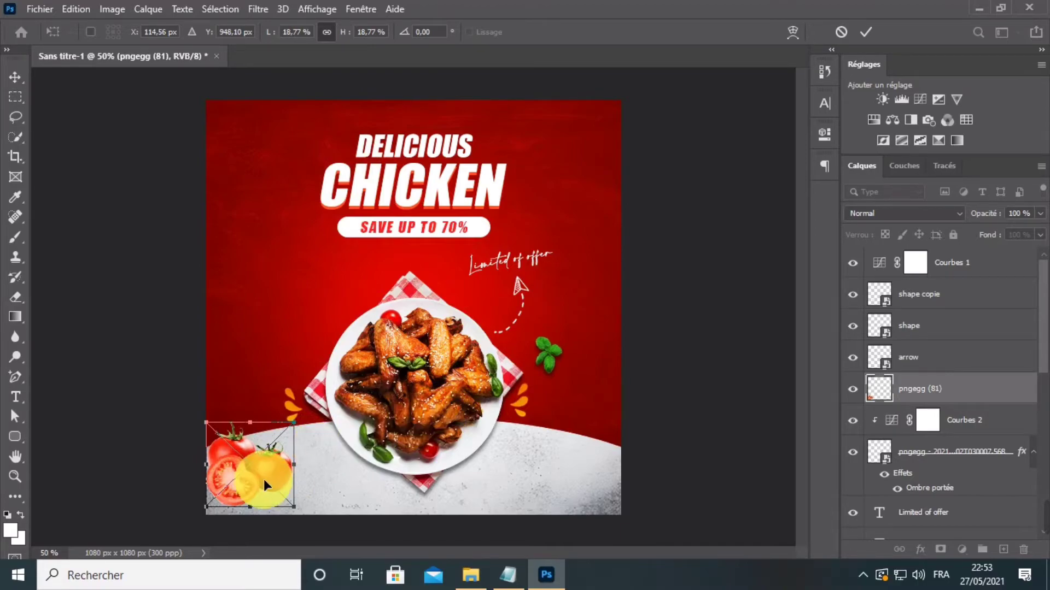
{"action": "left_click_drag", "start_coordinate": [274, 481], "coordinate": [313, 287]}
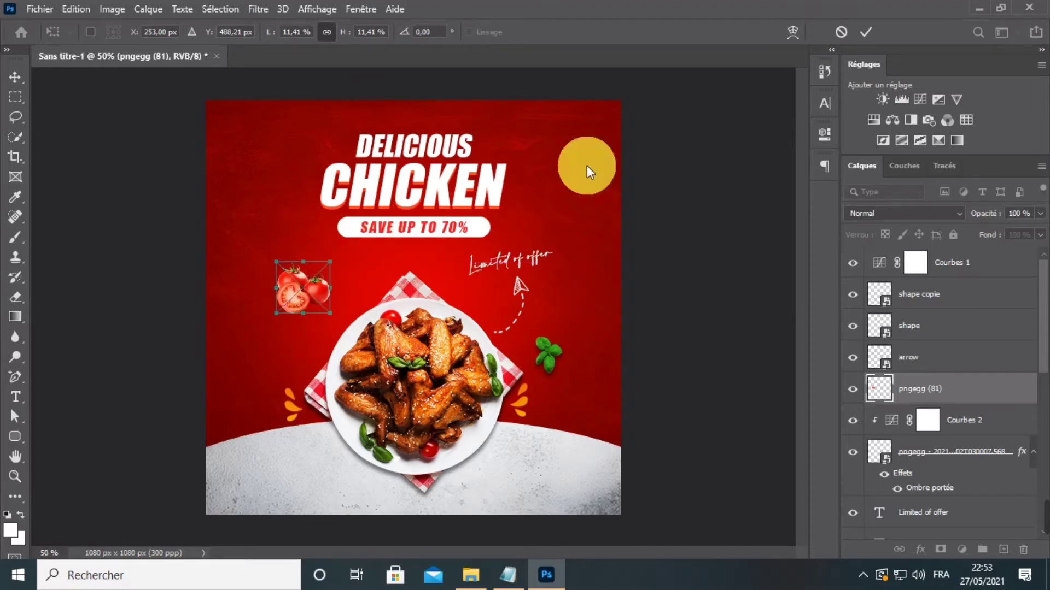
{"action": "left_click", "coordinate": [864, 33]}
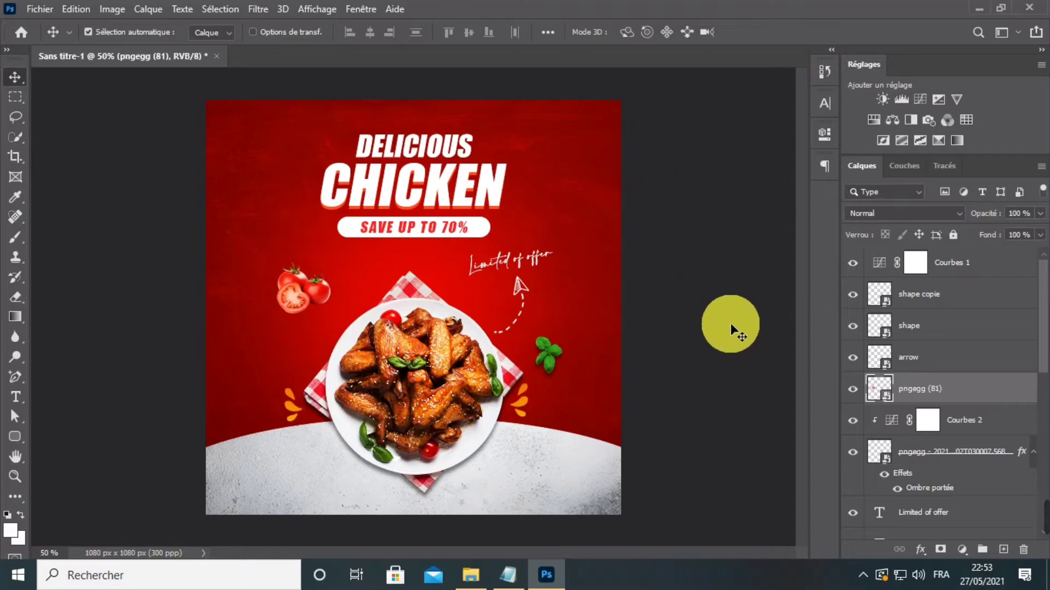
{"action": "left_click", "coordinate": [547, 350]}
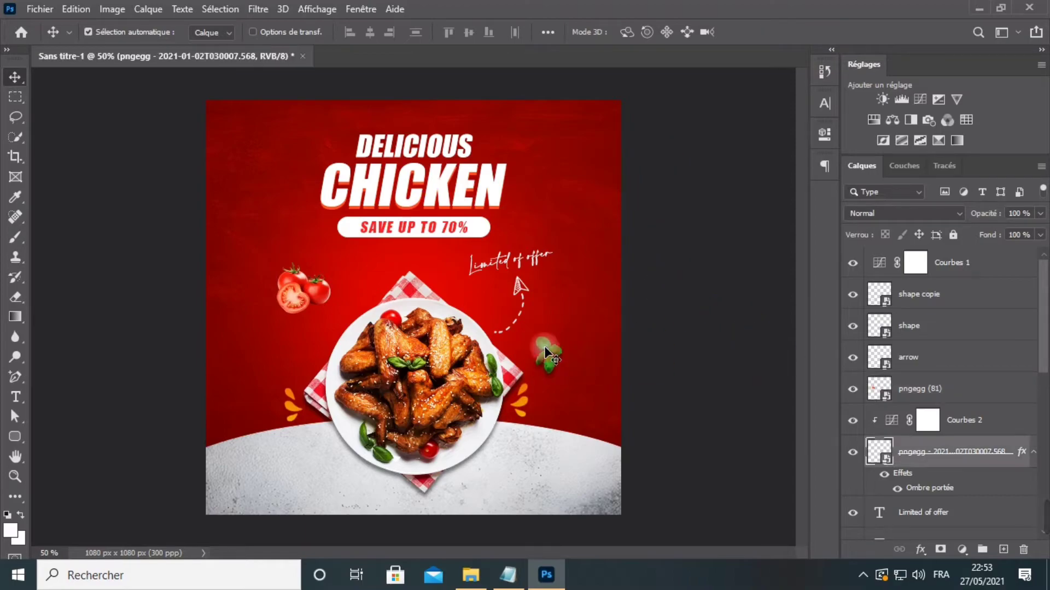
{"action": "right_click", "coordinate": [925, 457]}
{"action": "left_click", "coordinate": [921, 452]}
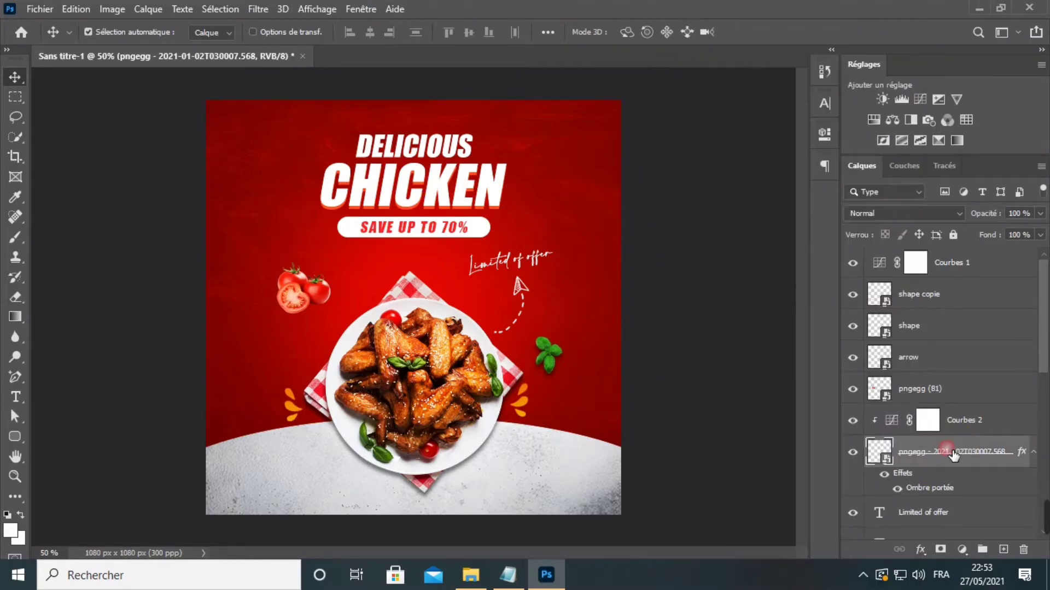
Add a black drop shadow to the tomatoes layer "pngegg (81)" with 44% opacity, 90° angle, 8 px distance and 13 px size.
{"action": "left_click", "coordinate": [295, 302]}
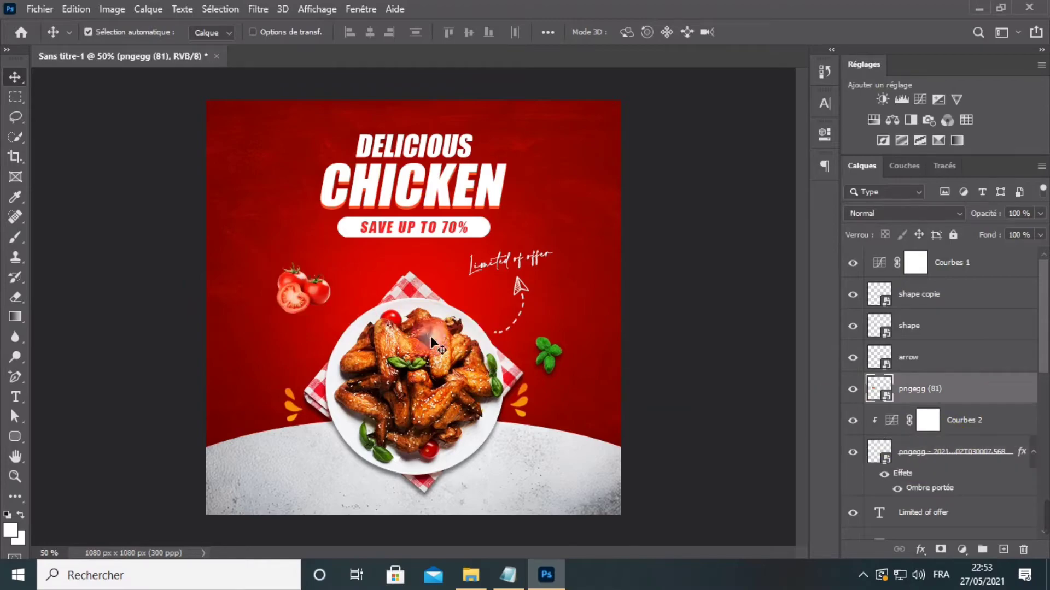
{"action": "right_click", "coordinate": [954, 396]}
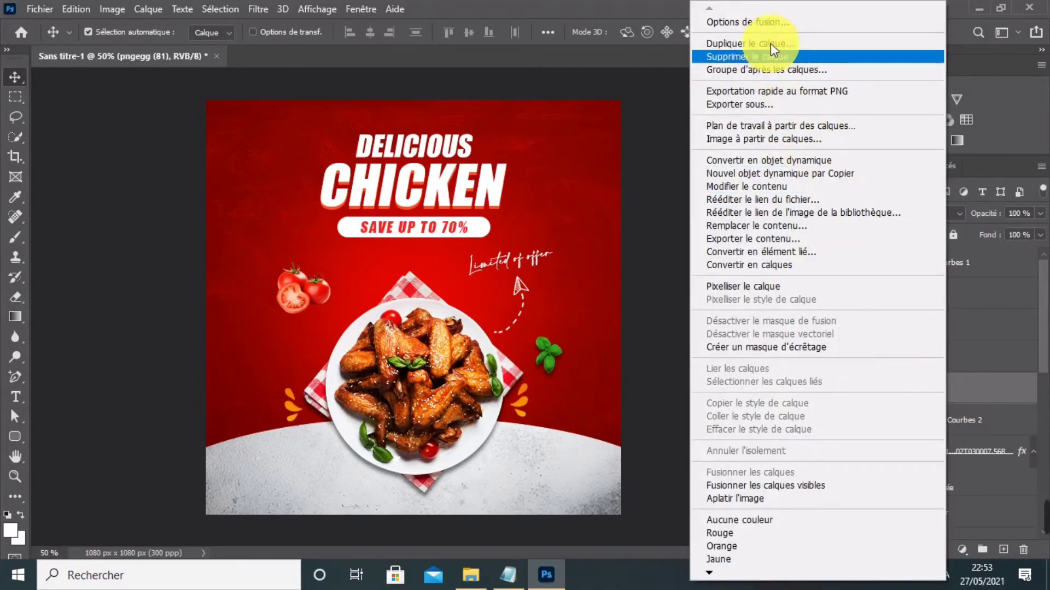
{"action": "left_click", "coordinate": [766, 23]}
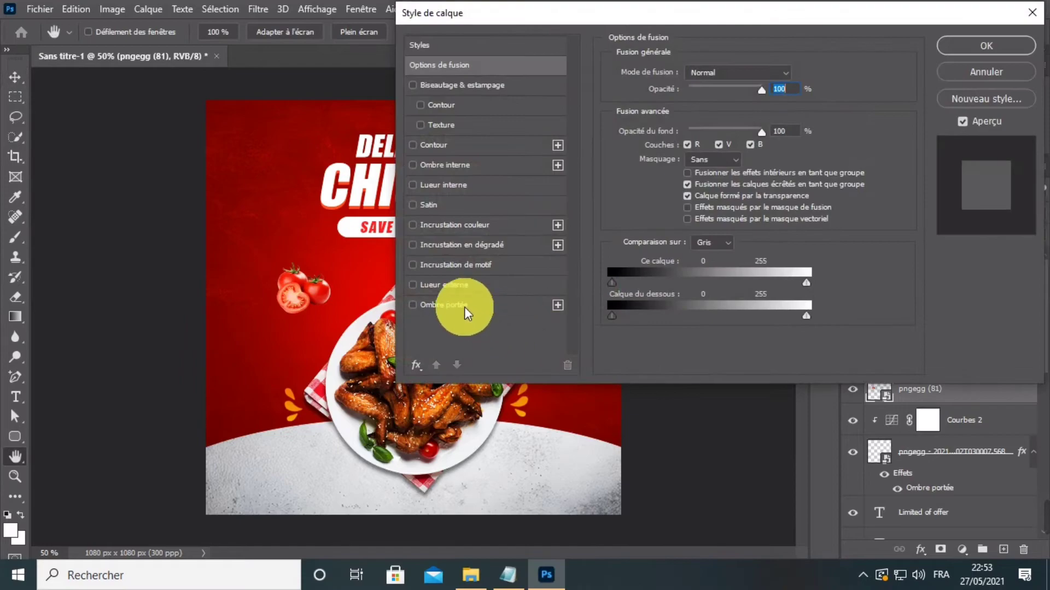
{"action": "left_click", "coordinate": [460, 305]}
{"action": "left_click_drag", "start_coordinate": [681, 14], "coordinate": [789, 15]}
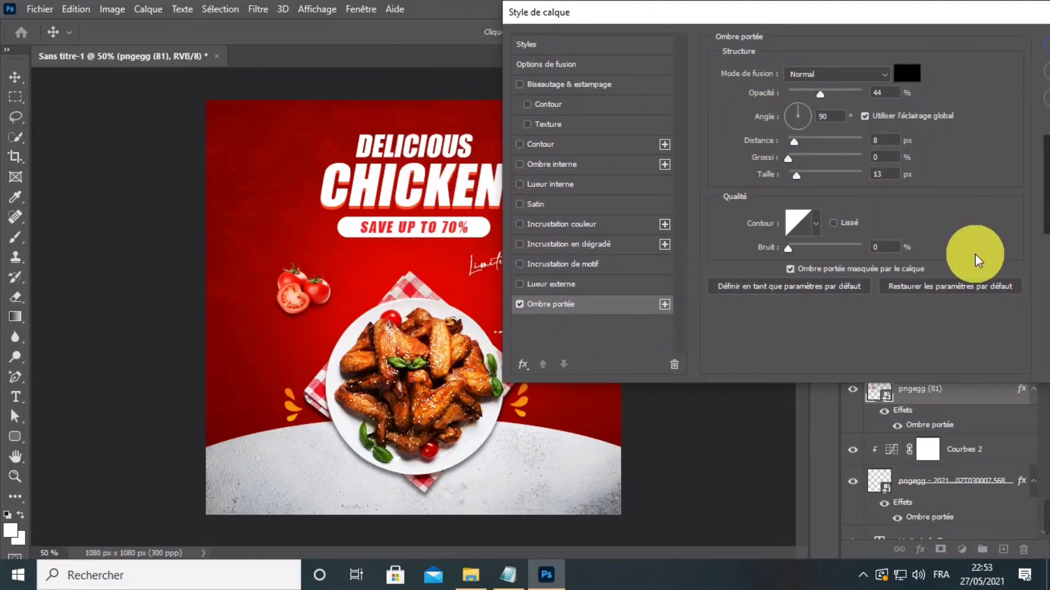
{"action": "left_click_drag", "start_coordinate": [958, 17], "coordinate": [809, 45]}
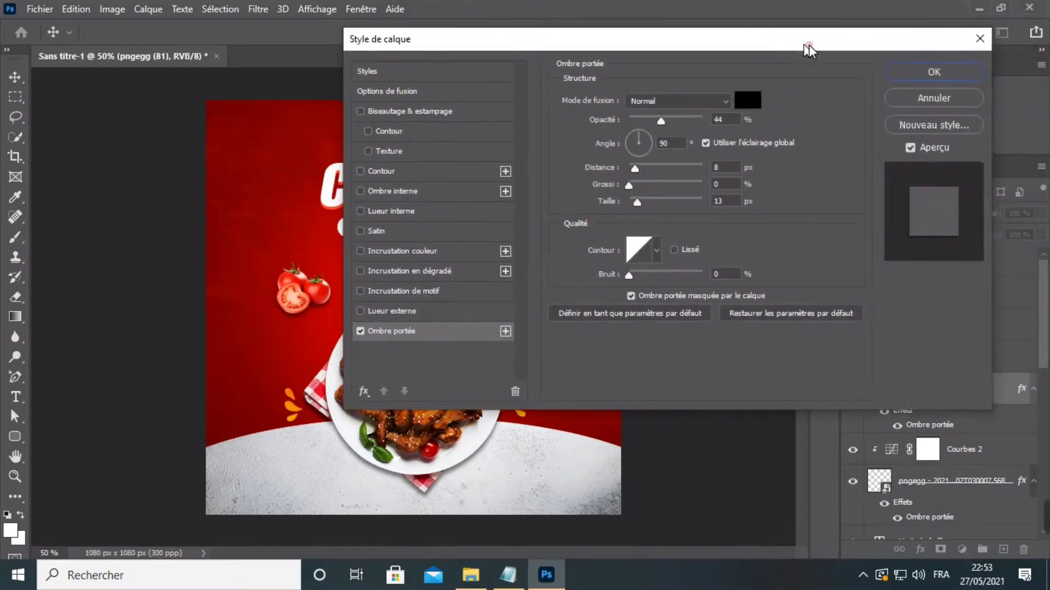
{"action": "left_click", "coordinate": [935, 74]}
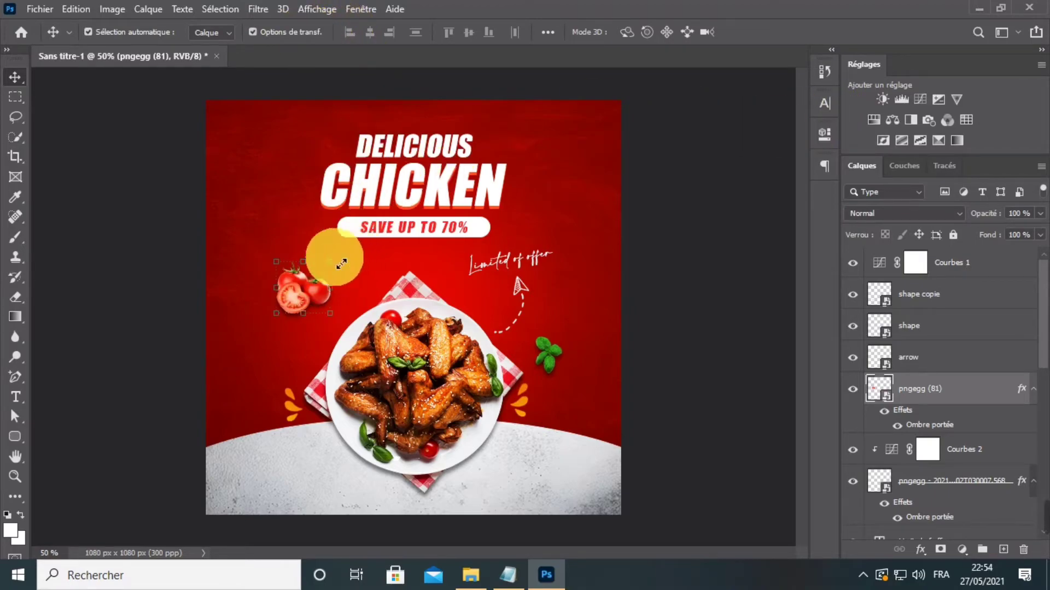
Scale the tomatoes above the plate's upper left down to 9% and apply the transformation.
{"action": "left_click_drag", "start_coordinate": [341, 264], "coordinate": [323, 301]}
{"action": "left_click", "coordinate": [581, 306]}
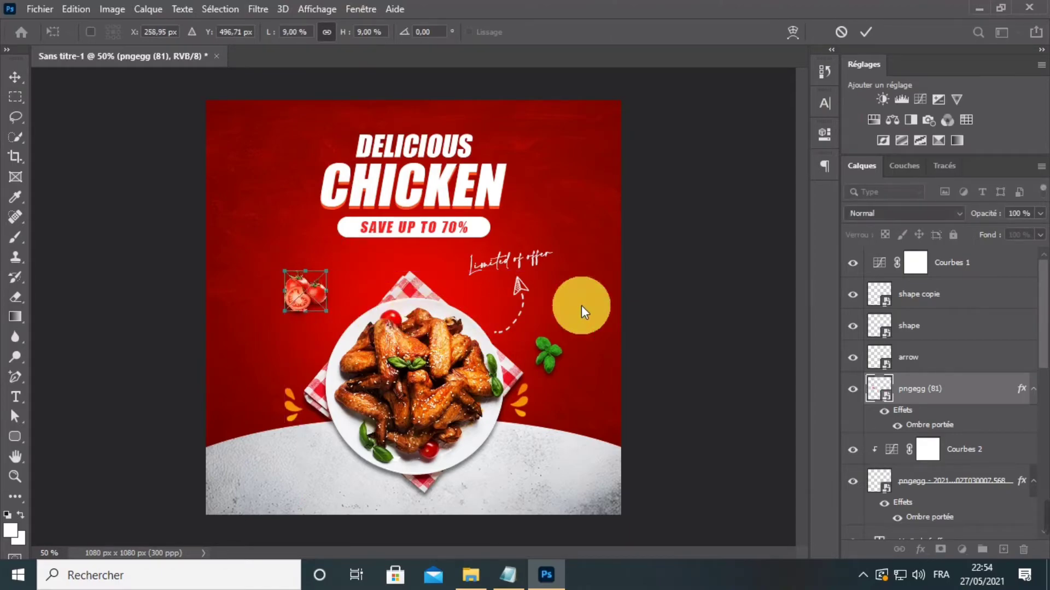
{"action": "left_click", "coordinate": [867, 32]}
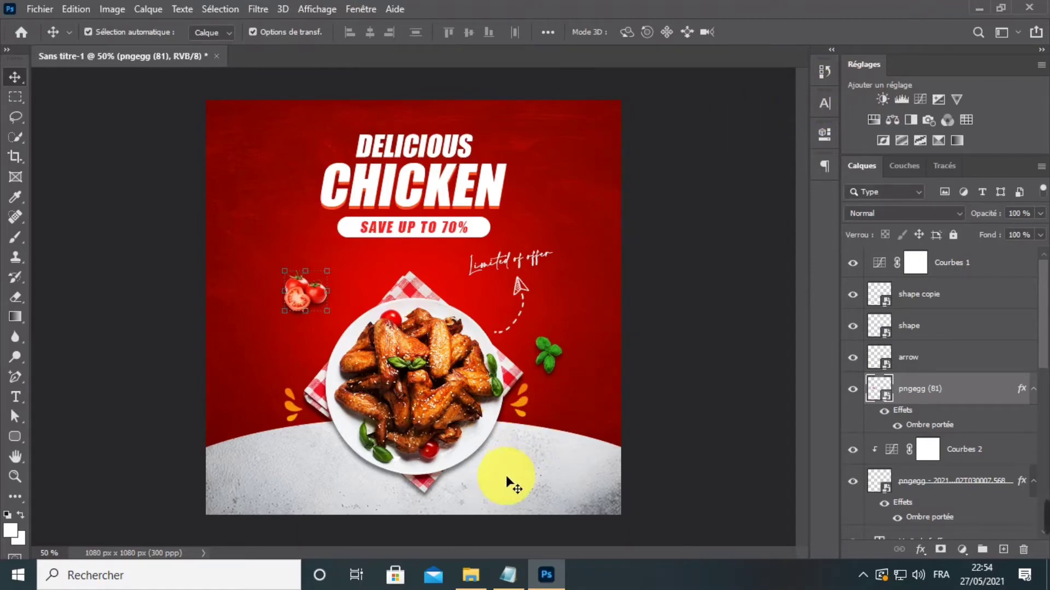
Place the tomato slice image "pngegg (77)" from the resources folder left of the plate, below the tomatoes, scaled to about 13.3%.
{"action": "left_click", "coordinate": [471, 575]}
{"action": "left_click_drag", "start_coordinate": [586, 142], "coordinate": [326, 420]}
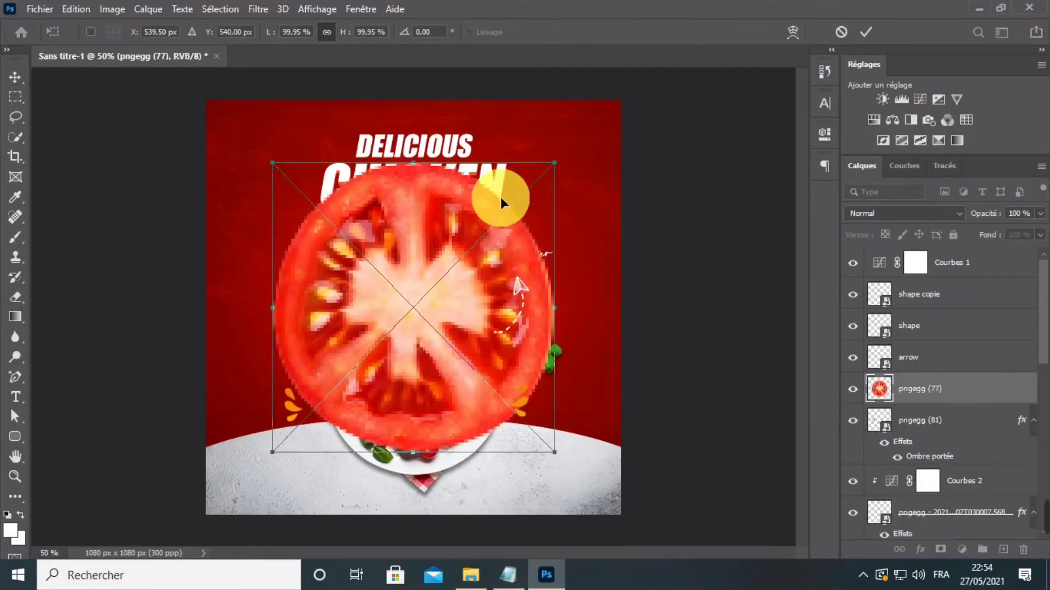
{"action": "left_click_drag", "start_coordinate": [557, 171], "coordinate": [284, 354]}
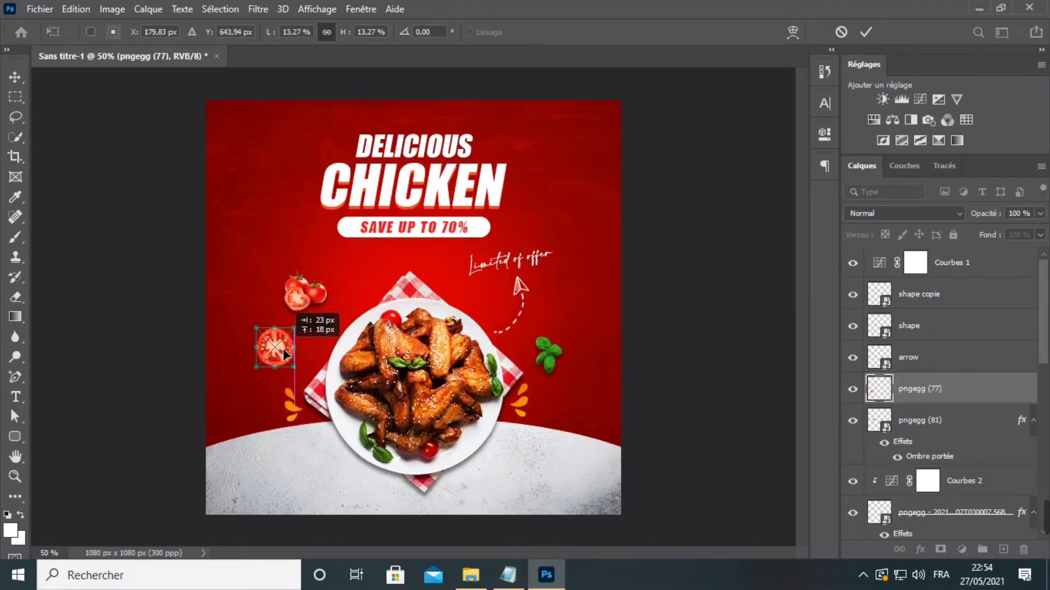
{"action": "left_click", "coordinate": [614, 247]}
{"action": "left_click", "coordinate": [862, 34]}
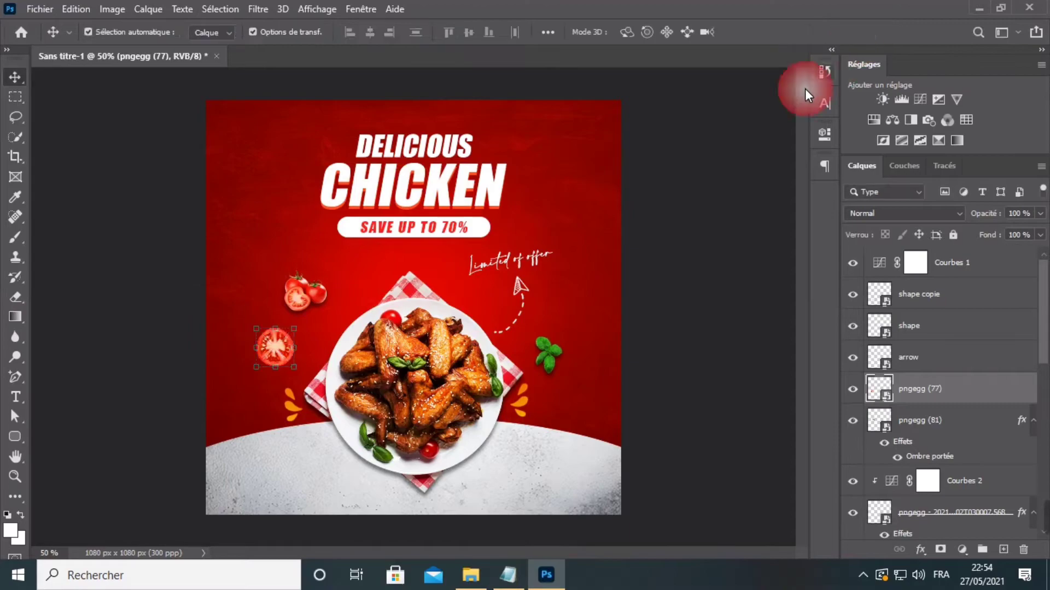
Scale the tomatoes "pngegg (81)" to about 10.7%, and nudge them slightly left and the tomato slice slightly right.
{"action": "left_click", "coordinate": [296, 300]}
{"action": "left_click_drag", "start_coordinate": [327, 271], "coordinate": [340, 268]}
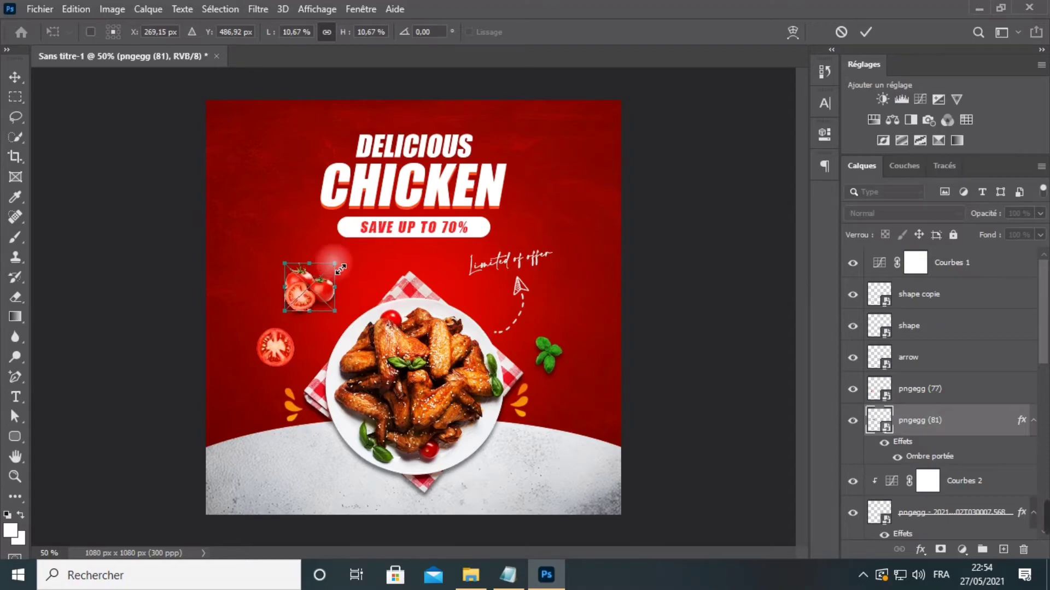
{"action": "left_click", "coordinate": [865, 31]}
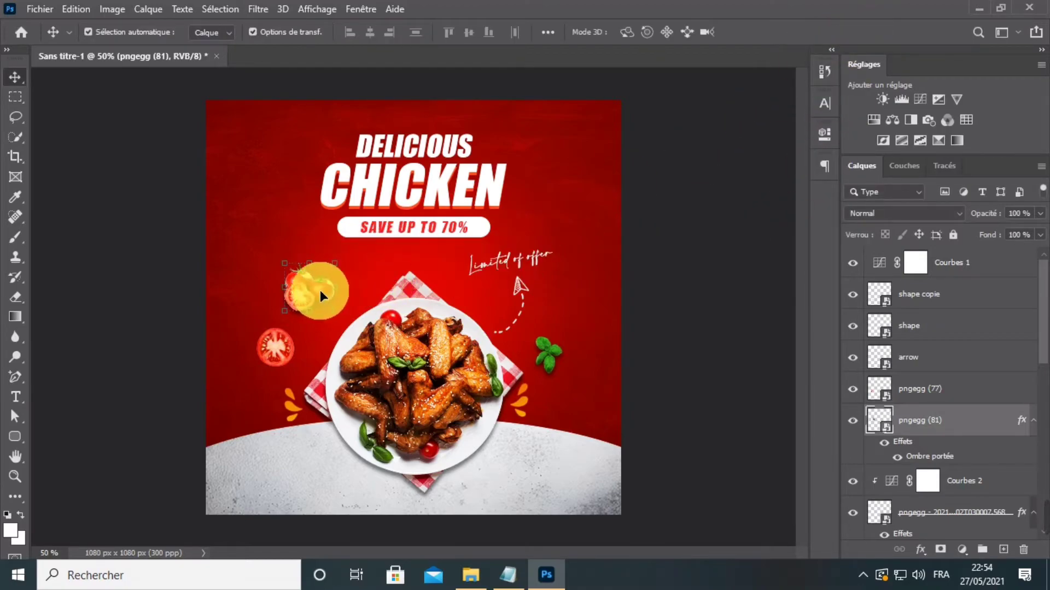
{"action": "left_click_drag", "start_coordinate": [320, 295], "coordinate": [315, 298]}
{"action": "left_click", "coordinate": [277, 348]}
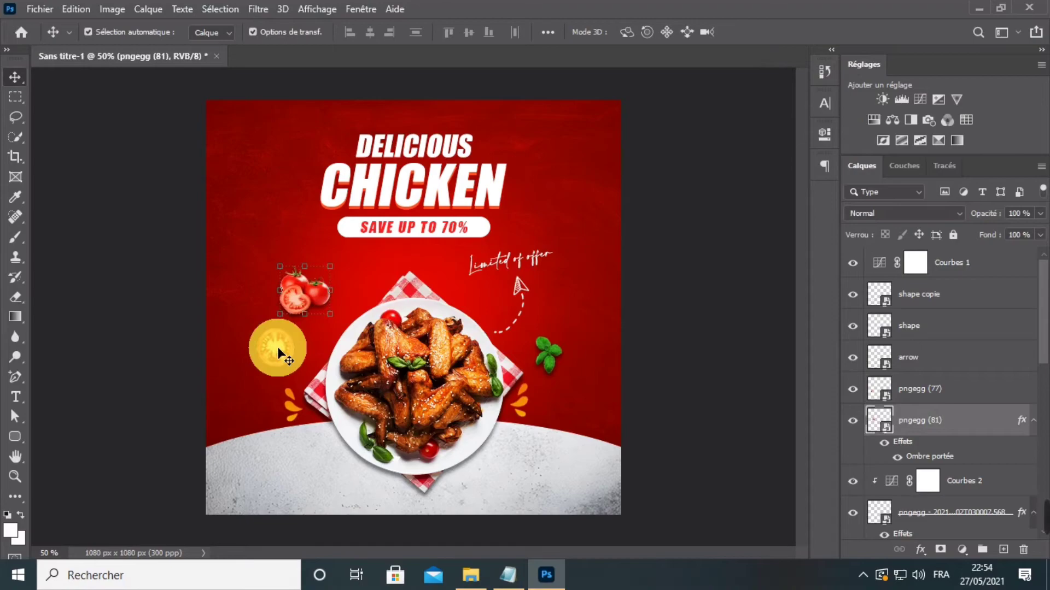
{"action": "left_click_drag", "start_coordinate": [284, 350], "coordinate": [284, 346]}
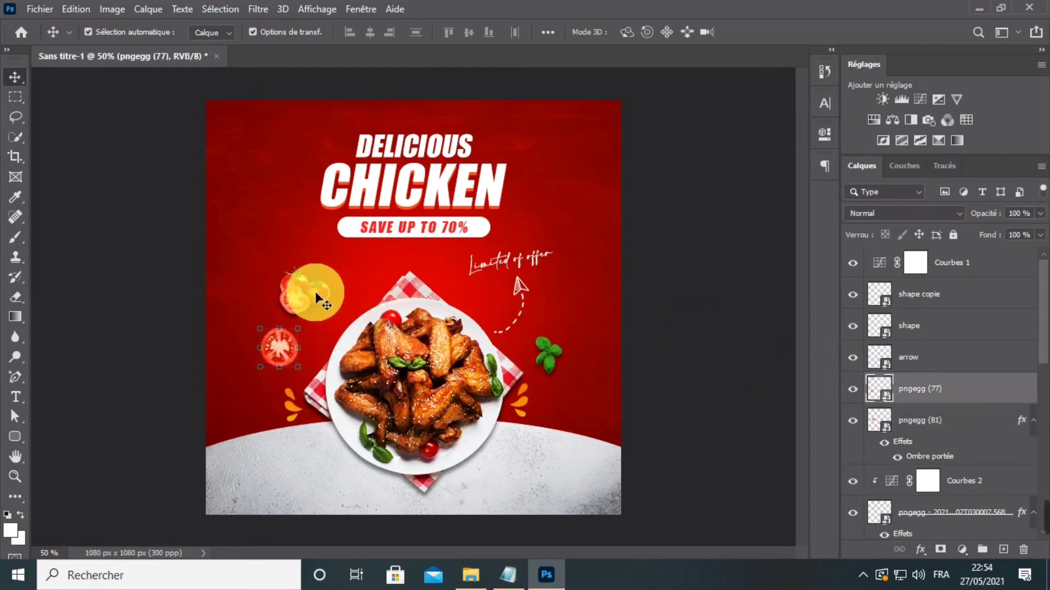
Copy the drop shadow layer style from "pngegg (81)" to the tomato slice layer "pngegg (77)".
{"action": "left_click", "coordinate": [304, 293]}
{"action": "right_click", "coordinate": [911, 425]}
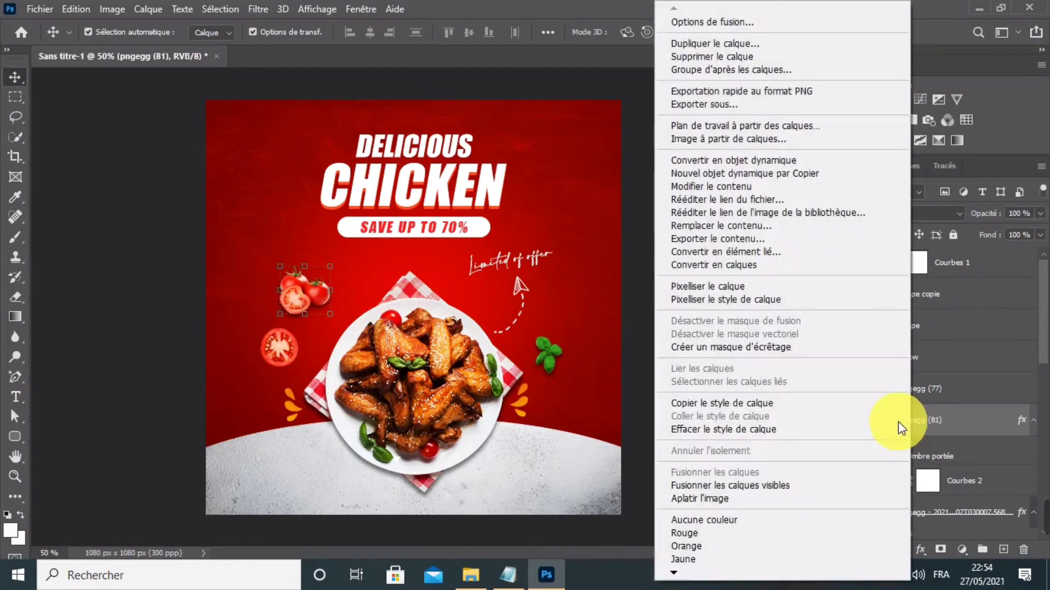
{"action": "left_click", "coordinate": [792, 404]}
{"action": "left_click", "coordinate": [291, 349]}
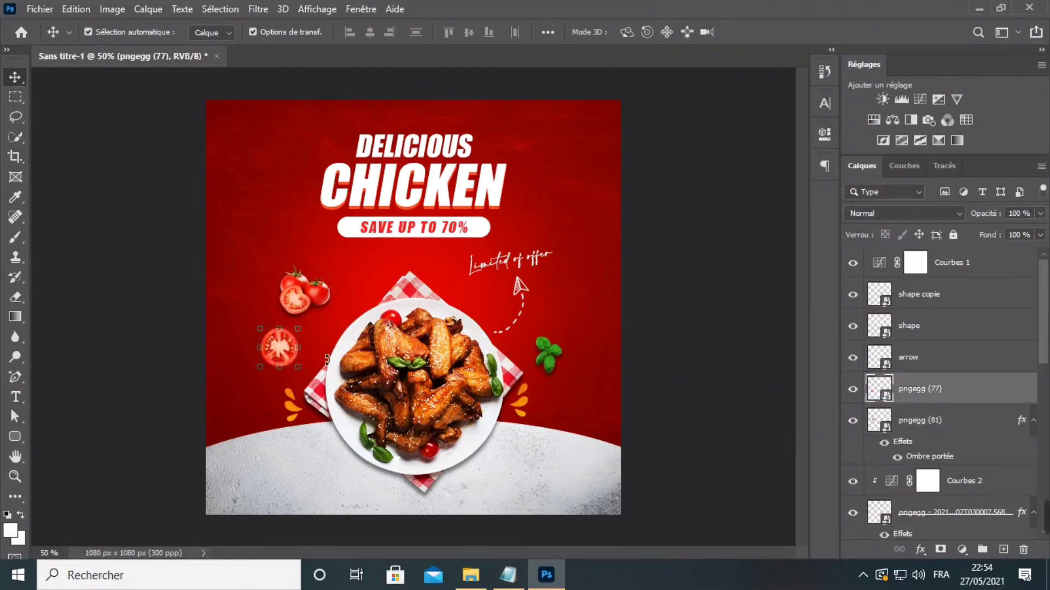
{"action": "right_click", "coordinate": [930, 402]}
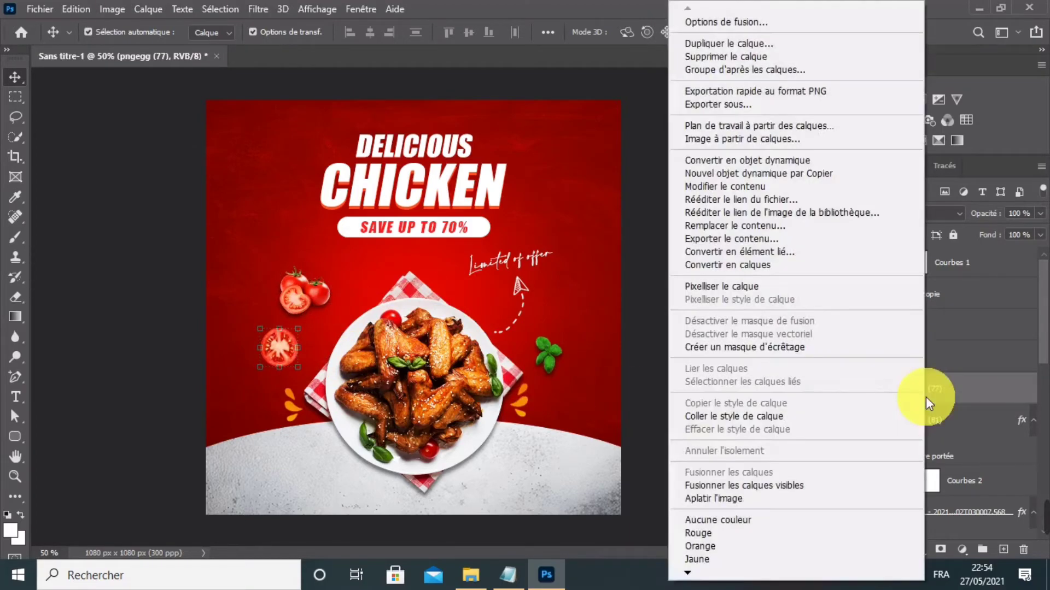
{"action": "left_click", "coordinate": [768, 417]}
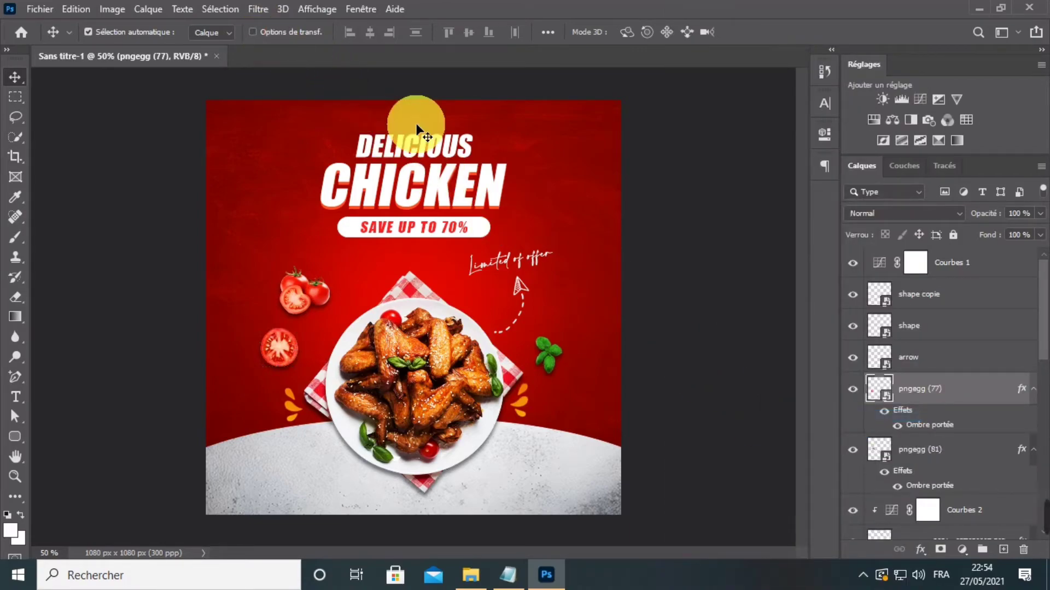
{"action": "key", "text": "ctrl+minus"}
{"action": "key", "text": "ctrl+plus"}
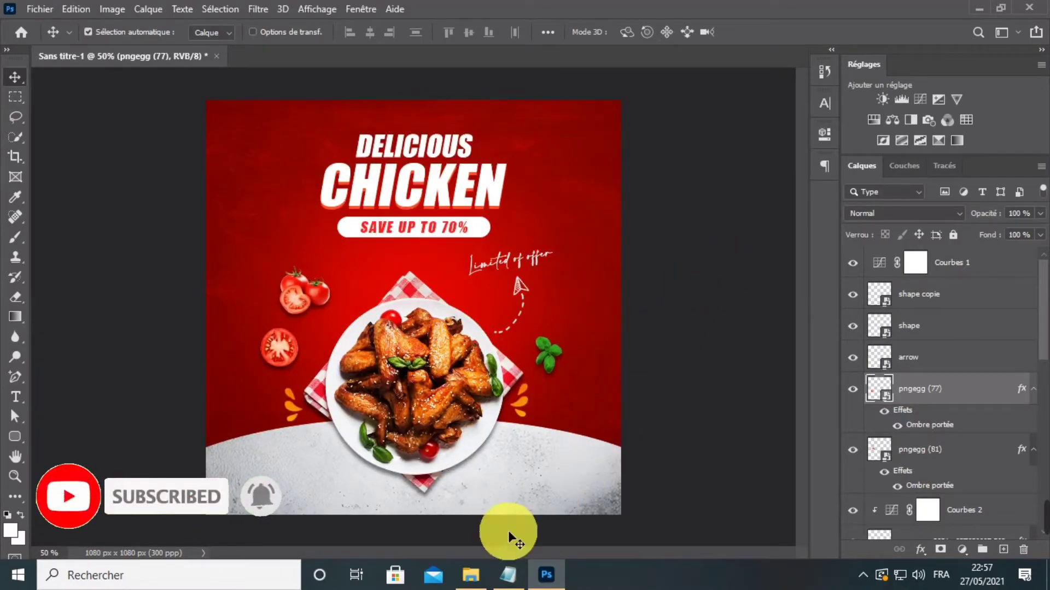
Place a second tomato slice "pngegg (77)" partly beyond the poster's right edge, level with the headline, scaled to about 23.7%.
{"action": "left_click", "coordinate": [471, 563]}
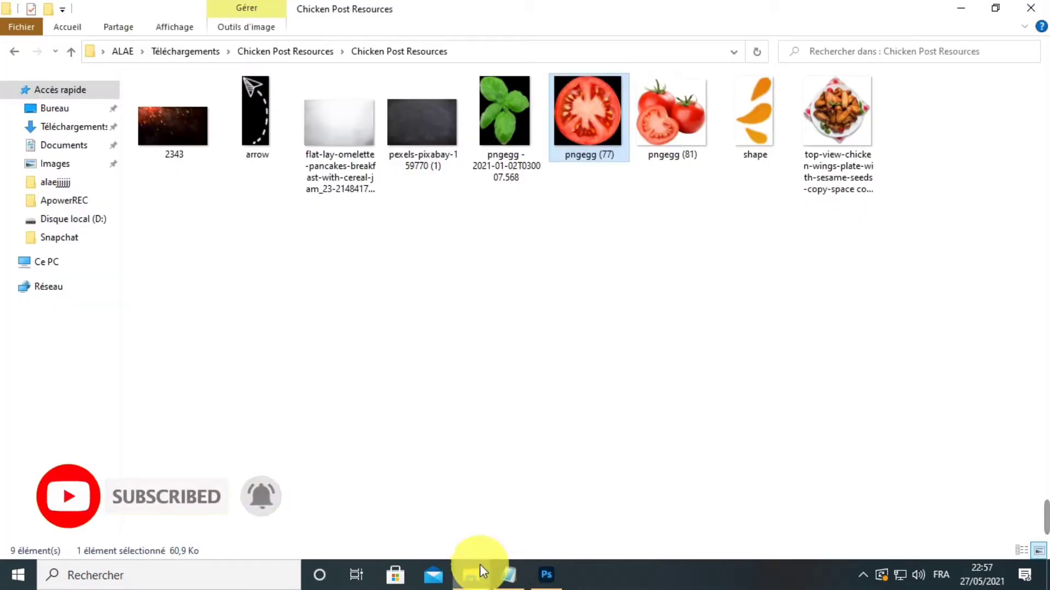
{"action": "left_click_drag", "start_coordinate": [588, 143], "coordinate": [416, 338]}
{"action": "left_click_drag", "start_coordinate": [417, 168], "coordinate": [606, 221]}
{"action": "left_click_drag", "start_coordinate": [619, 184], "coordinate": [611, 205]}
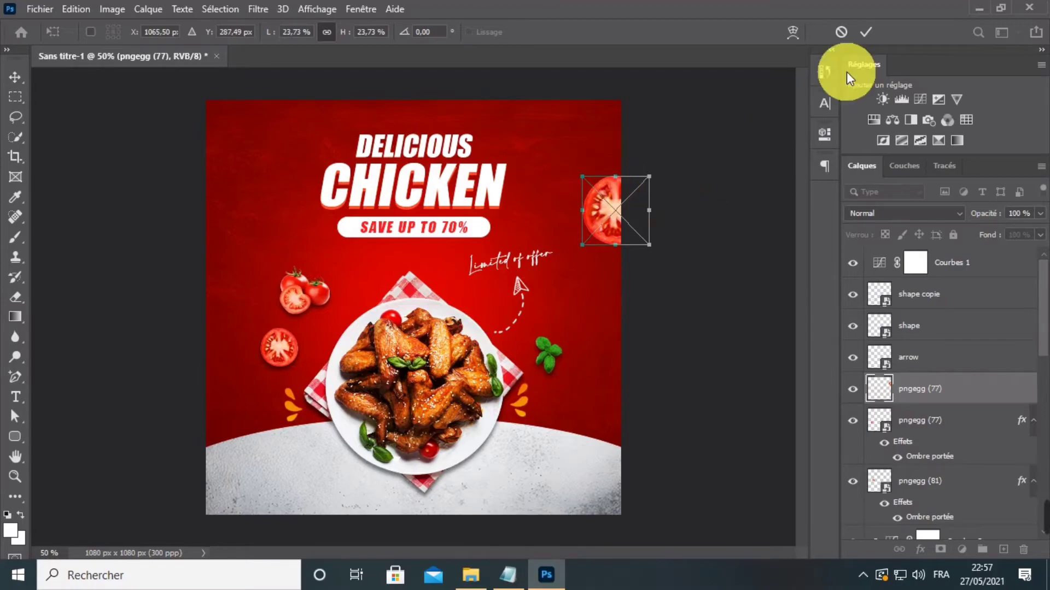
{"action": "left_click", "coordinate": [866, 32]}
Apply a Motion Blur filter to the tomato slice at the poster's right edge with a 0° angle and 9 px distance.
{"action": "left_click", "coordinate": [257, 10]}
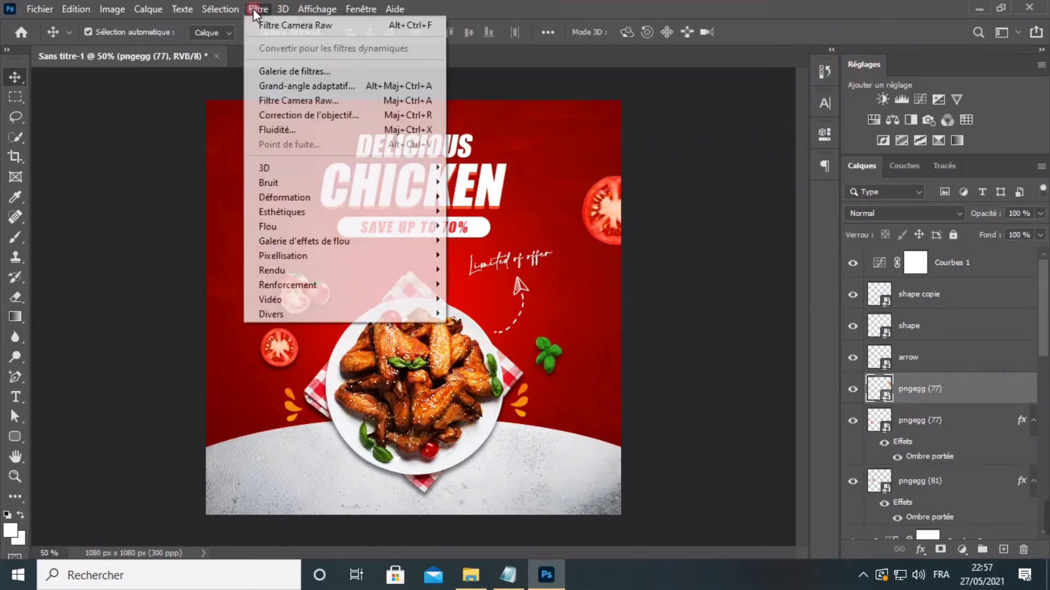
{"action": "mouse_move", "coordinate": [280, 228]}
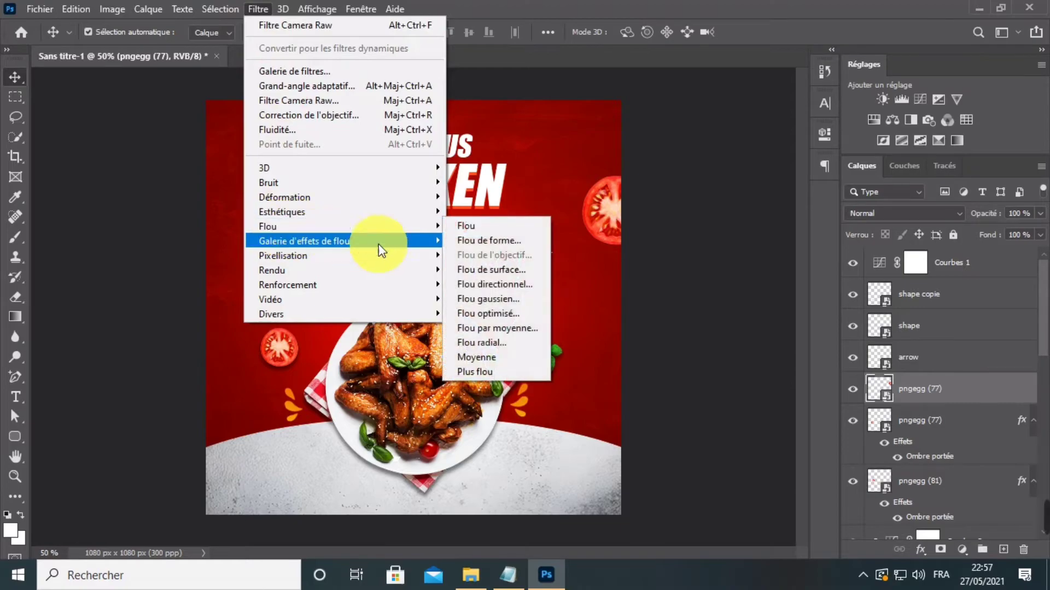
{"action": "left_click", "coordinate": [497, 284]}
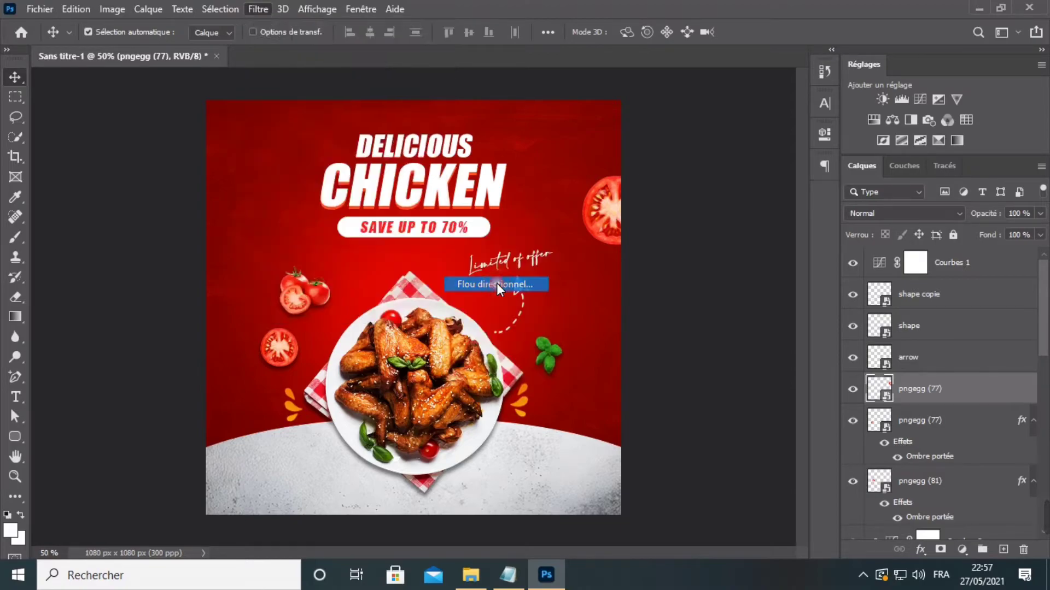
{"action": "left_click_drag", "start_coordinate": [518, 83], "coordinate": [807, 72]}
{"action": "left_click", "coordinate": [794, 159]}
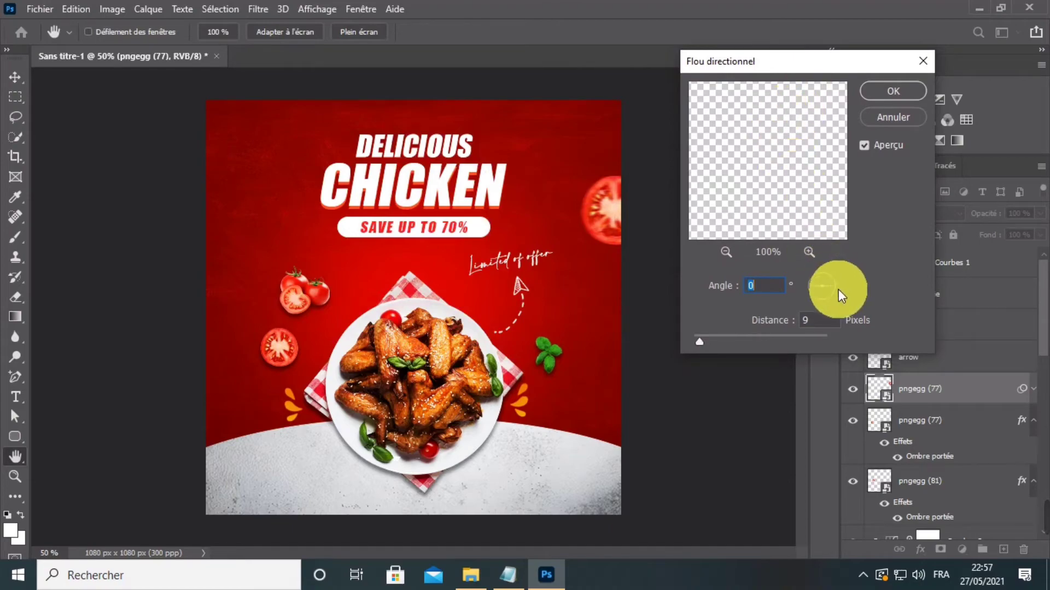
{"action": "left_click", "coordinate": [869, 91]}
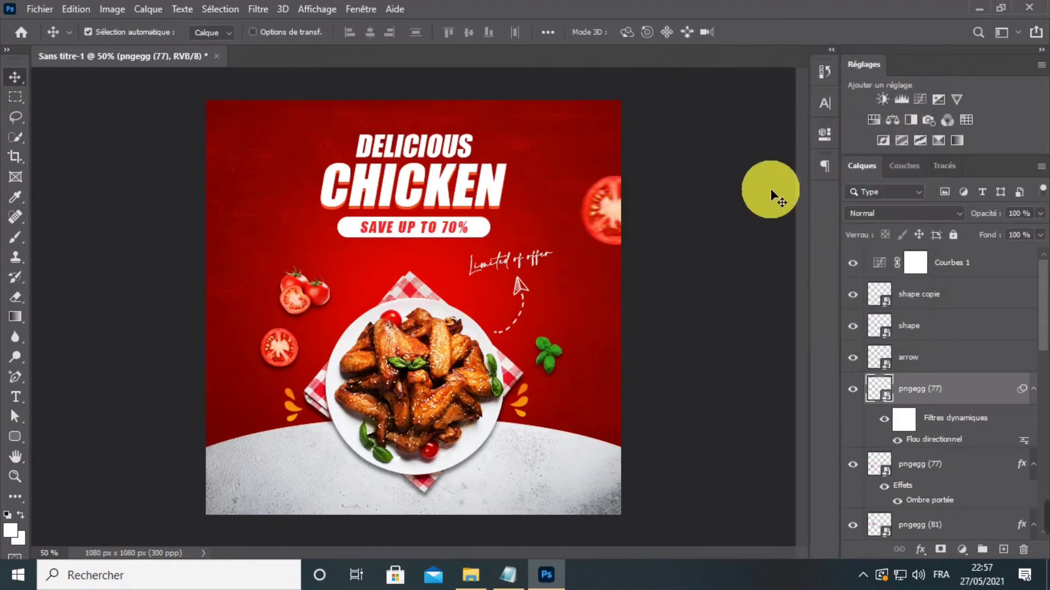
Duplicate the blurred tomato slice and move the copy to the poster's top edge near the upper left corner, partly cropped by the edge.
{"action": "right_click", "coordinate": [875, 339]}
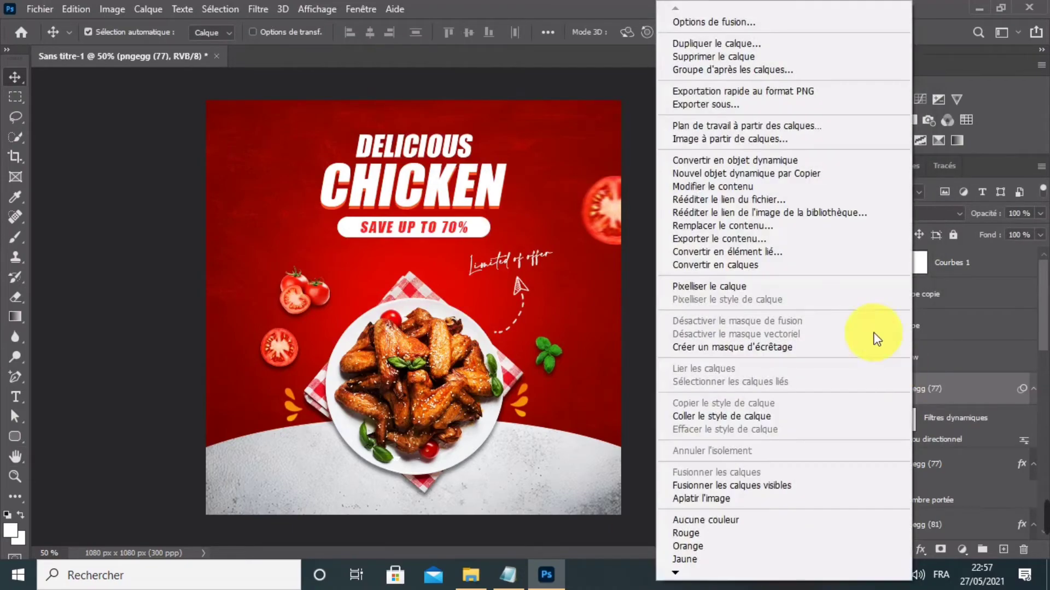
{"action": "left_click", "coordinate": [730, 44]}
{"action": "left_click", "coordinate": [680, 149]}
{"action": "left_click_drag", "start_coordinate": [603, 260], "coordinate": [252, 102]}
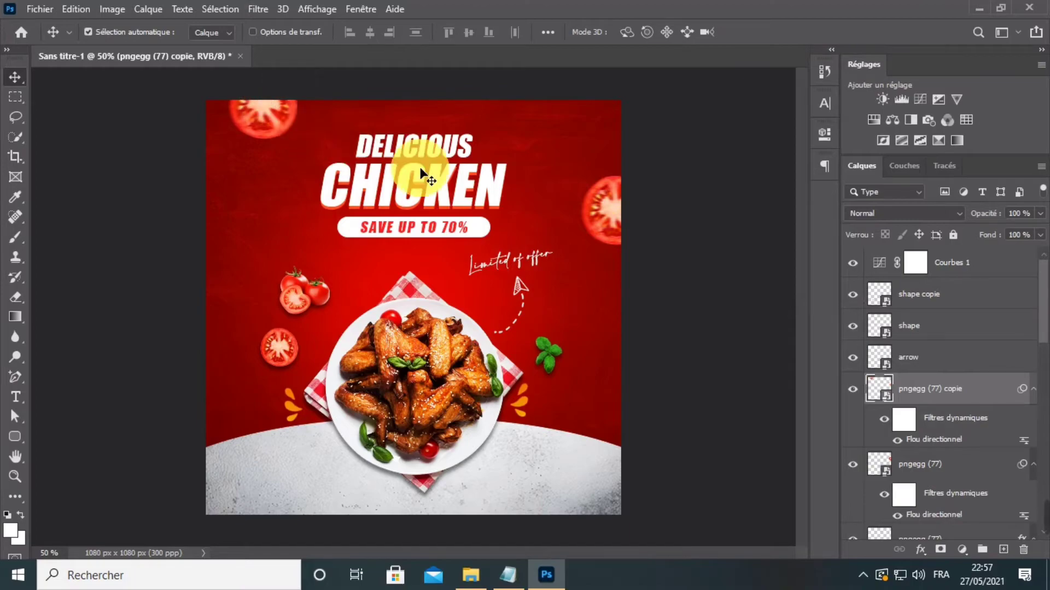
Scale down the blurred tomato slice at the poster's top edge, apply the transformation and hide the transform controls.
{"action": "left_click", "coordinate": [275, 34]}
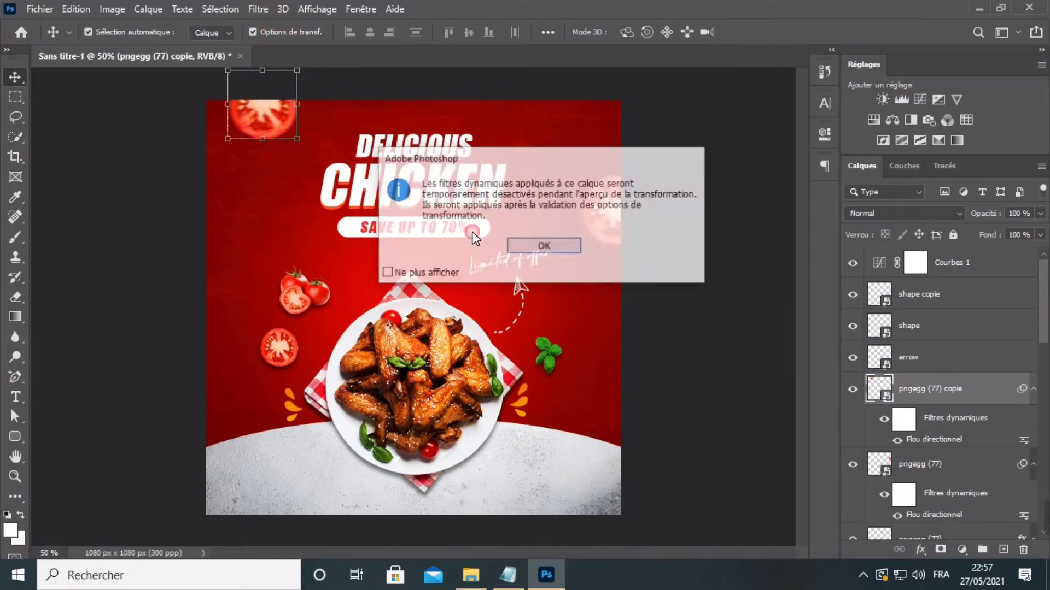
{"action": "key", "text": "Return"}
{"action": "left_click_drag", "start_coordinate": [297, 139], "coordinate": [275, 106]}
{"action": "left_click", "coordinate": [738, 125]}
{"action": "left_click", "coordinate": [866, 30]}
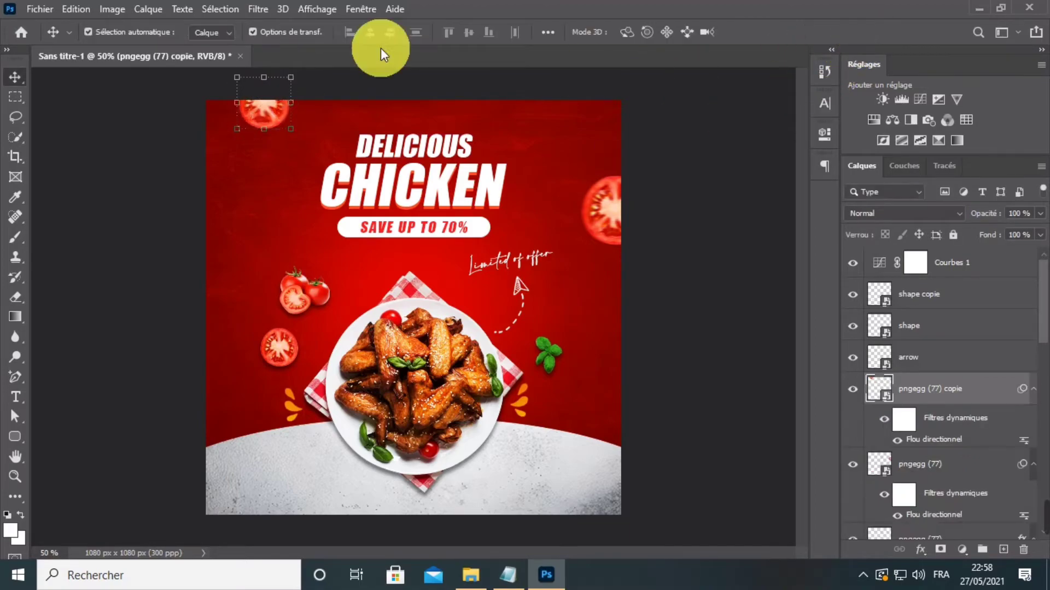
{"action": "left_click", "coordinate": [309, 31]}
Scale the blurred tomato slice at the poster's right edge to about 24% and apply the transformation.
{"action": "left_click", "coordinate": [614, 210]}
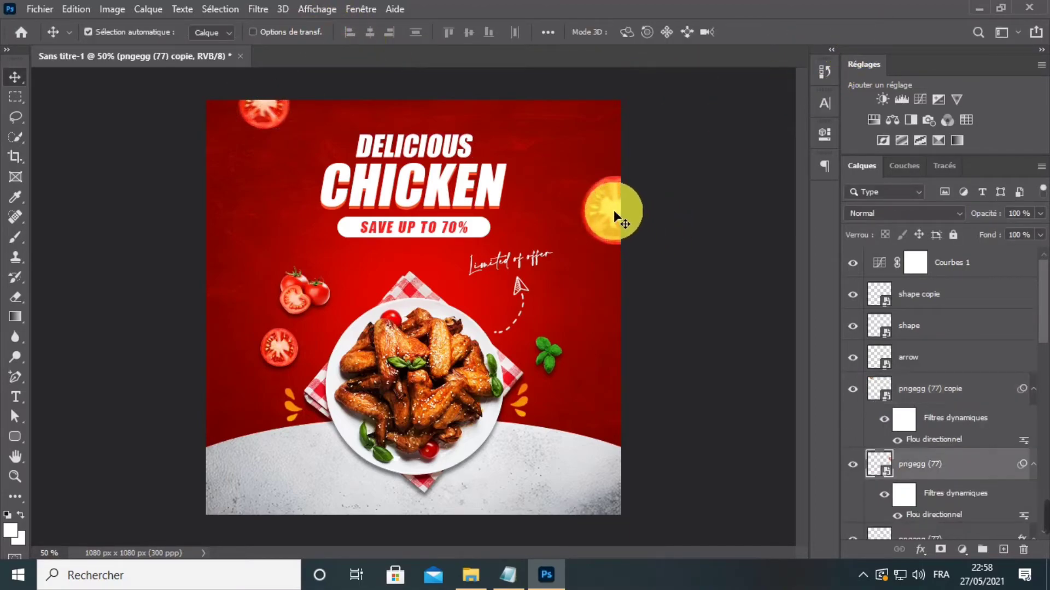
{"action": "left_click", "coordinate": [284, 32]}
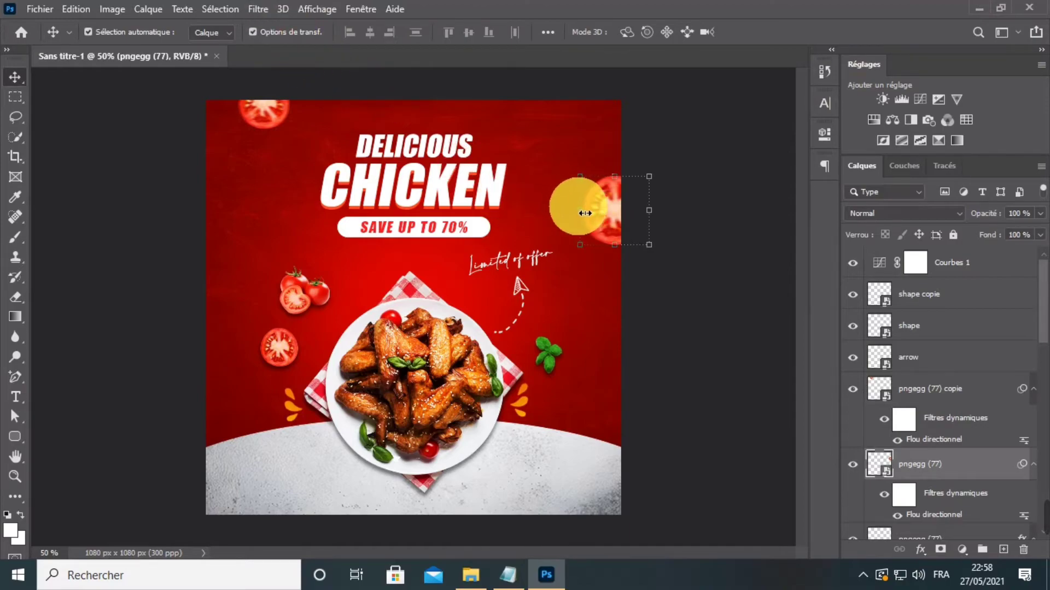
{"action": "left_click", "coordinate": [577, 208]}
{"action": "left_click", "coordinate": [544, 247]}
{"action": "left_click_drag", "start_coordinate": [577, 227], "coordinate": [584, 230]}
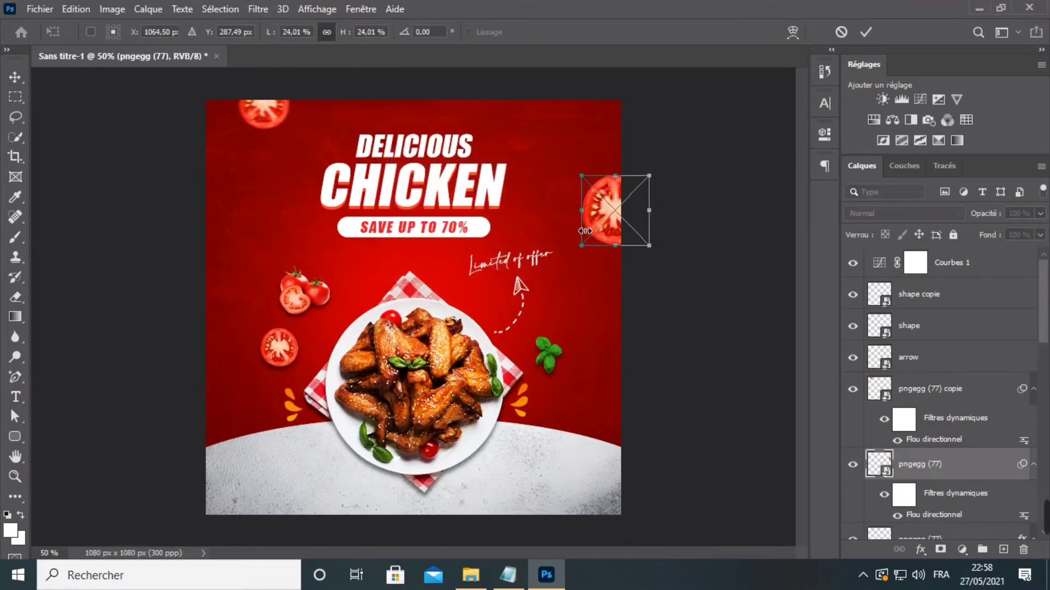
{"action": "left_click", "coordinate": [866, 32]}
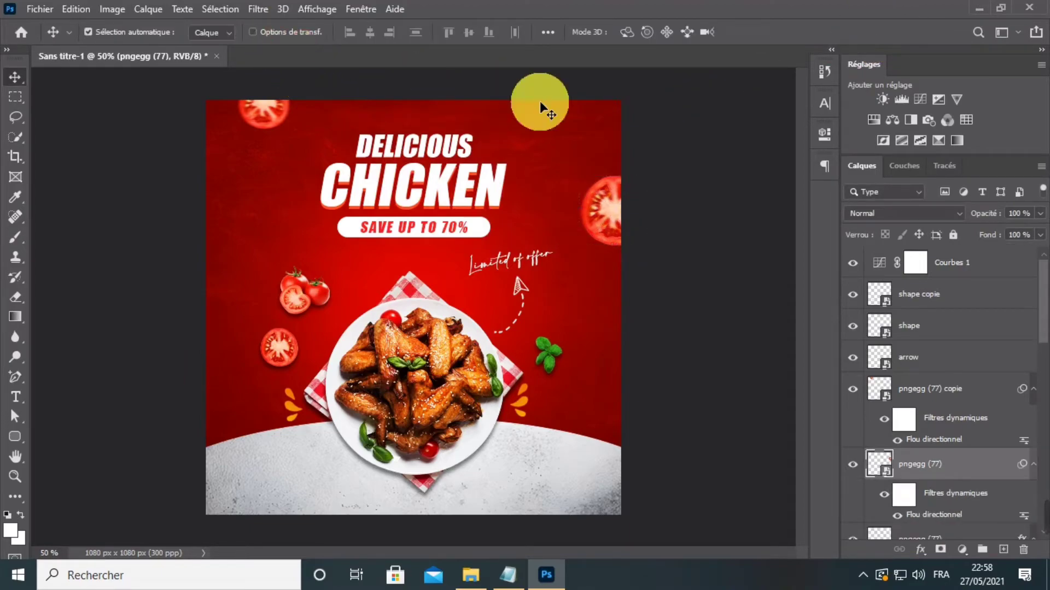
Set the Motion Blur distance of the tomato slice at the poster's right edge to 11 px.
{"action": "key", "text": "ctrl+minus"}
{"action": "key", "text": "ctrl+plus"}
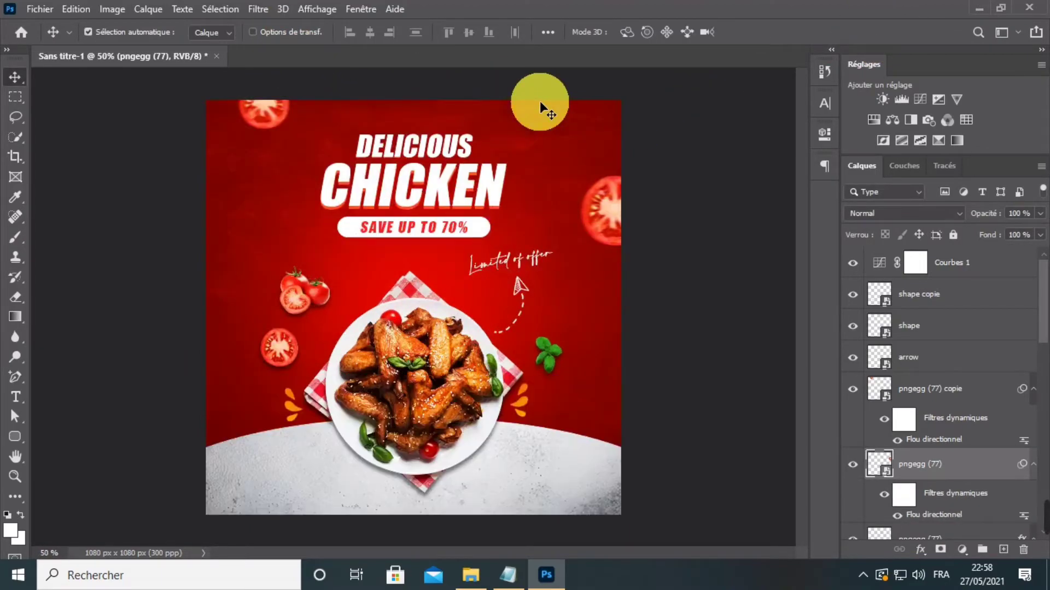
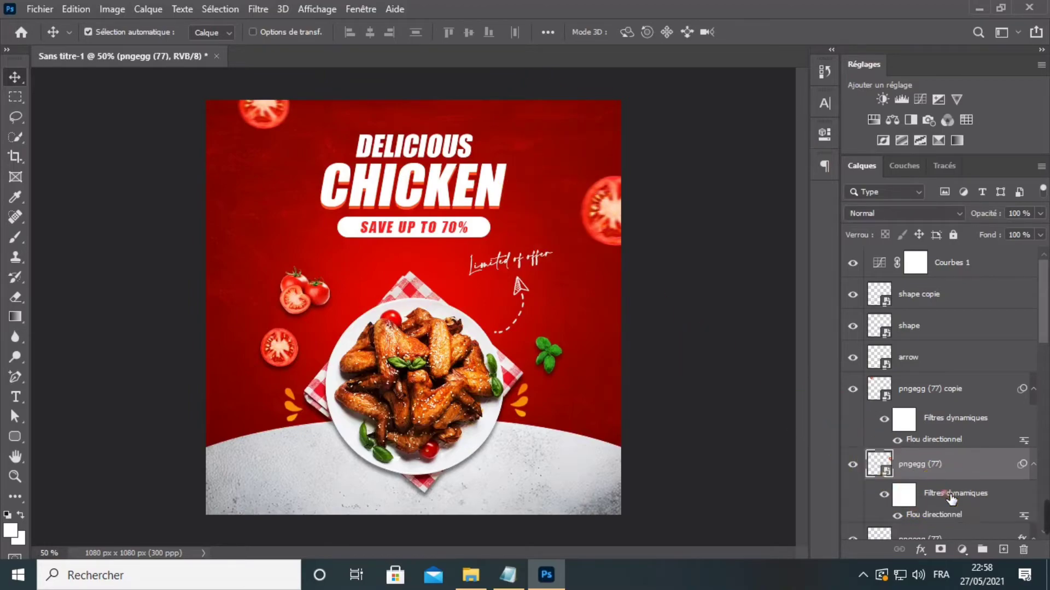
{"action": "scroll", "coordinate": [939, 497], "scroll_direction": "down", "scroll_amount": 1}
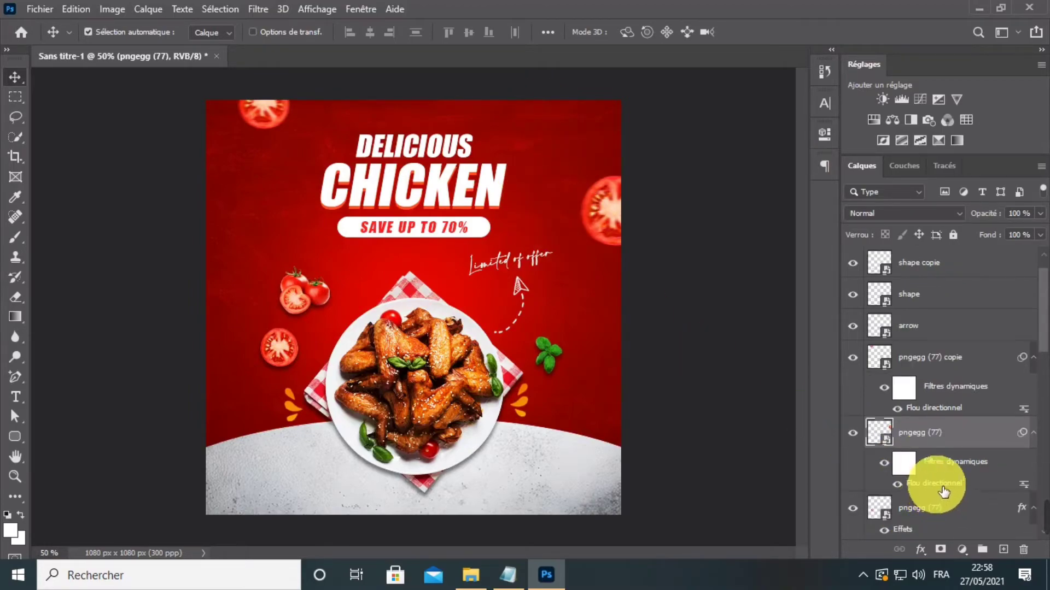
{"action": "double_click", "coordinate": [937, 482]}
{"action": "double_click", "coordinate": [802, 321]}
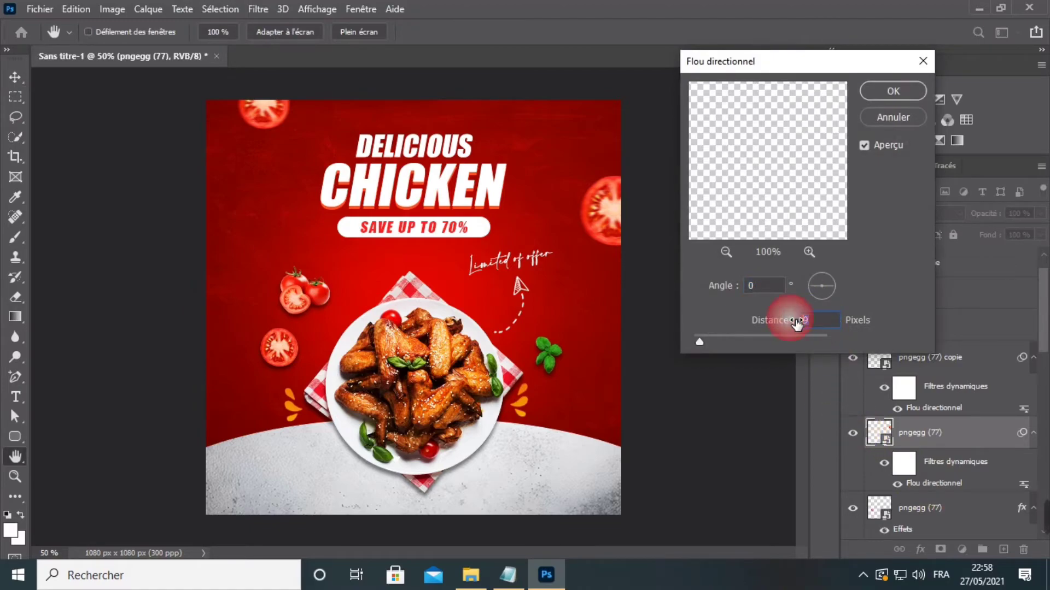
{"action": "type", "text": "11"}
{"action": "left_click", "coordinate": [899, 91]}
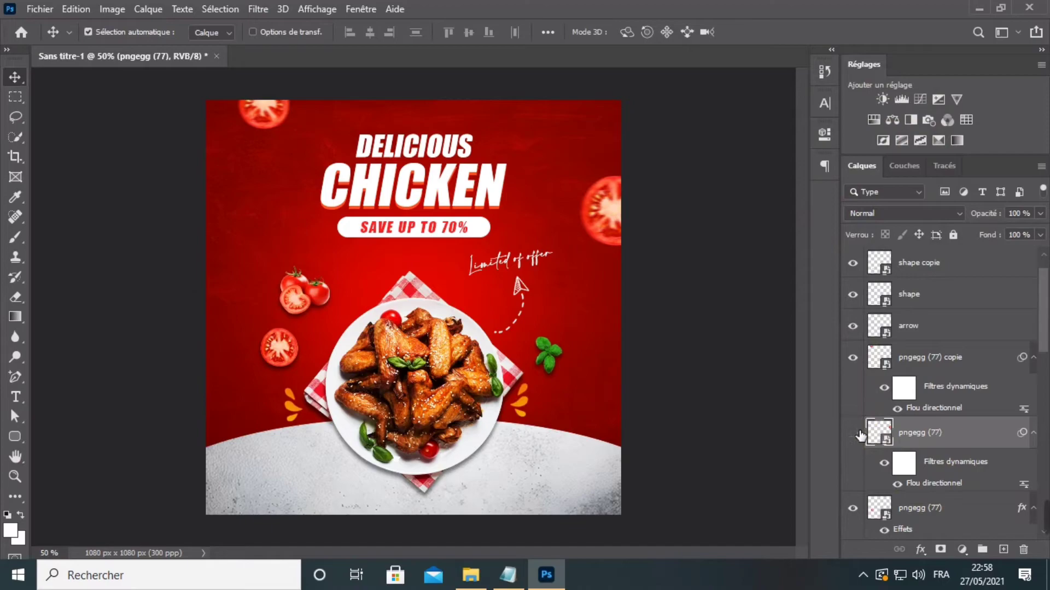
Set the Motion Blur distance of the tomato slice at the poster's top edge to 11 px.
{"action": "left_click", "coordinate": [267, 106]}
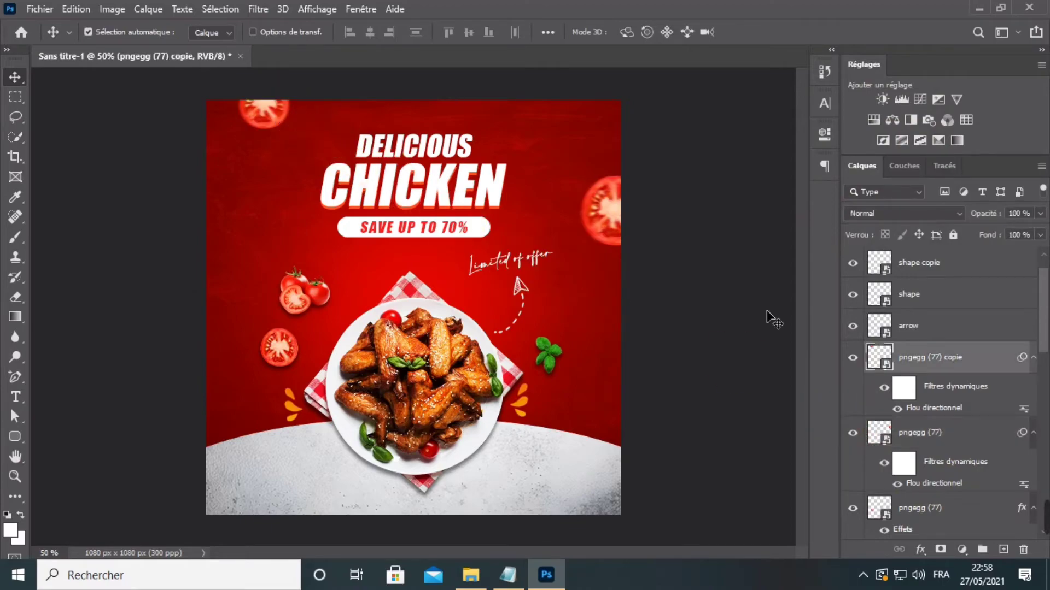
{"action": "left_click", "coordinate": [931, 414]}
{"action": "double_click", "coordinate": [938, 414]}
{"action": "left_click", "coordinate": [813, 335]}
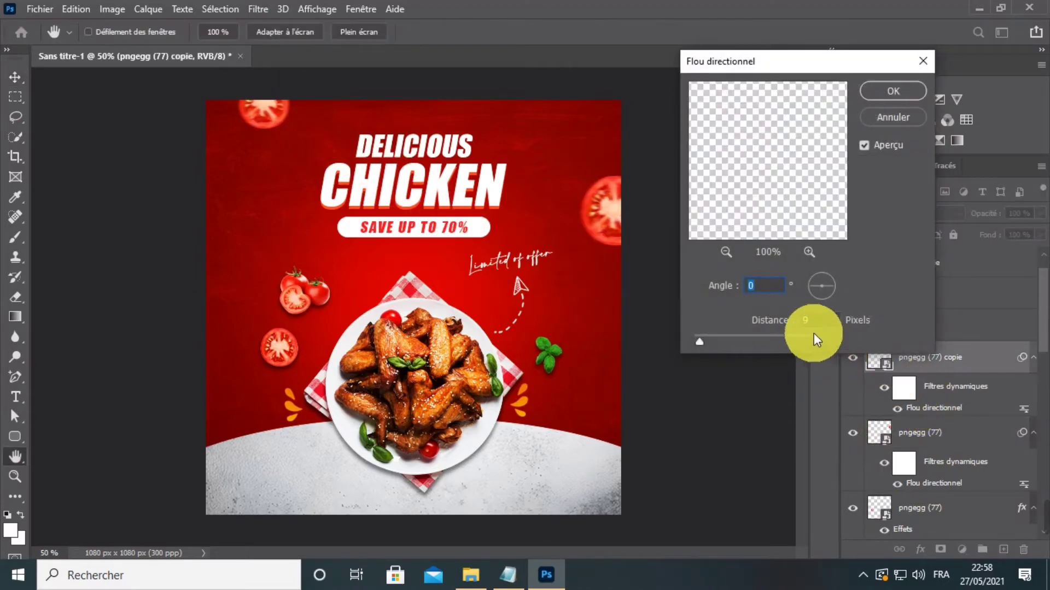
{"action": "type", "text": "11"}
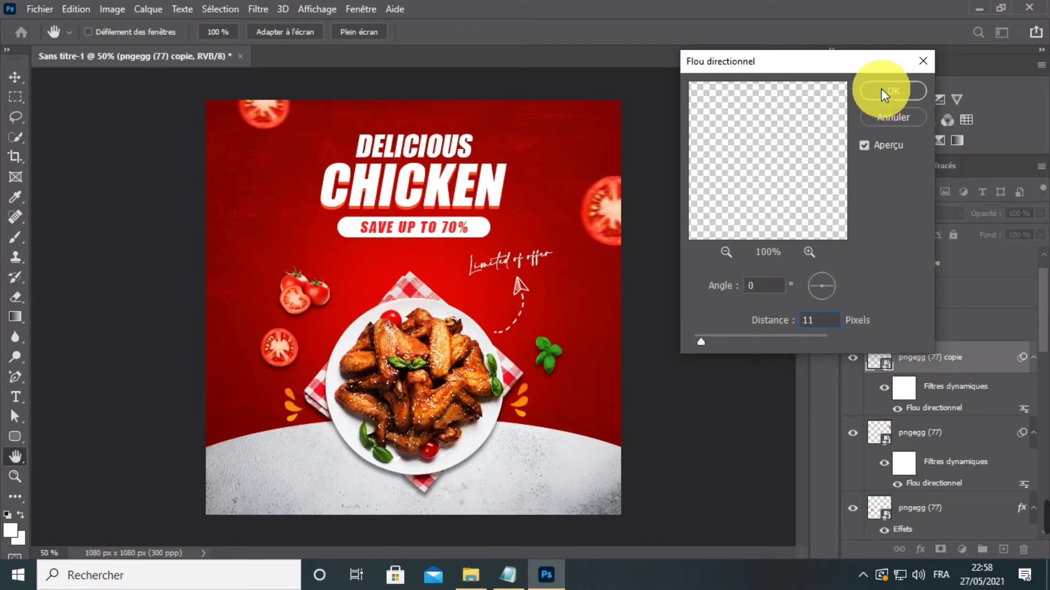
{"action": "left_click", "coordinate": [881, 90]}
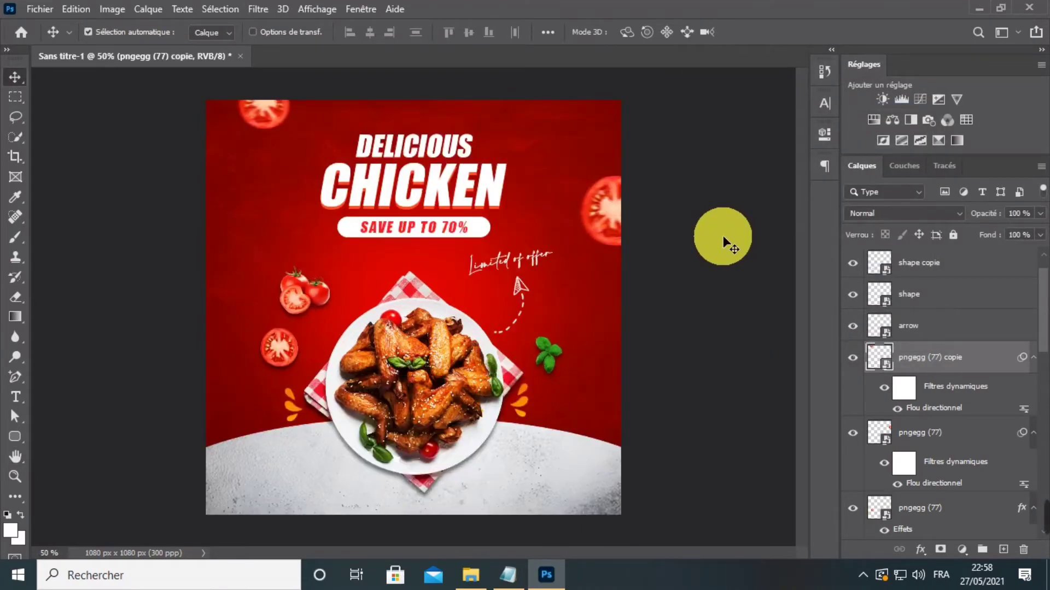
Enlarge the tomato cluster above the single slice to about 11.6% scale and apply the transformation.
{"action": "left_click", "coordinate": [394, 283]}
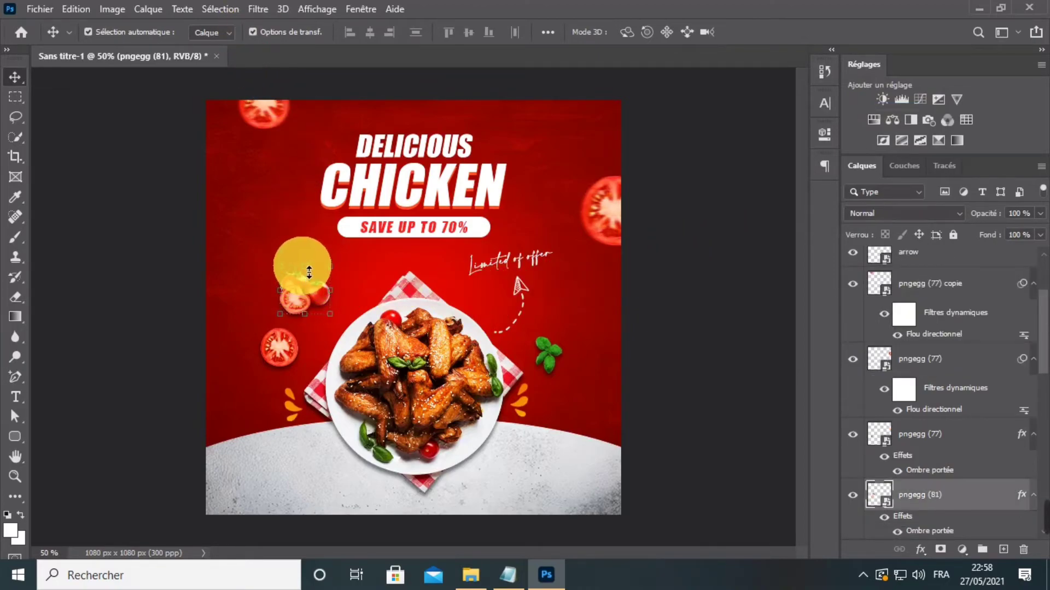
{"action": "left_click_drag", "start_coordinate": [309, 272], "coordinate": [304, 261]}
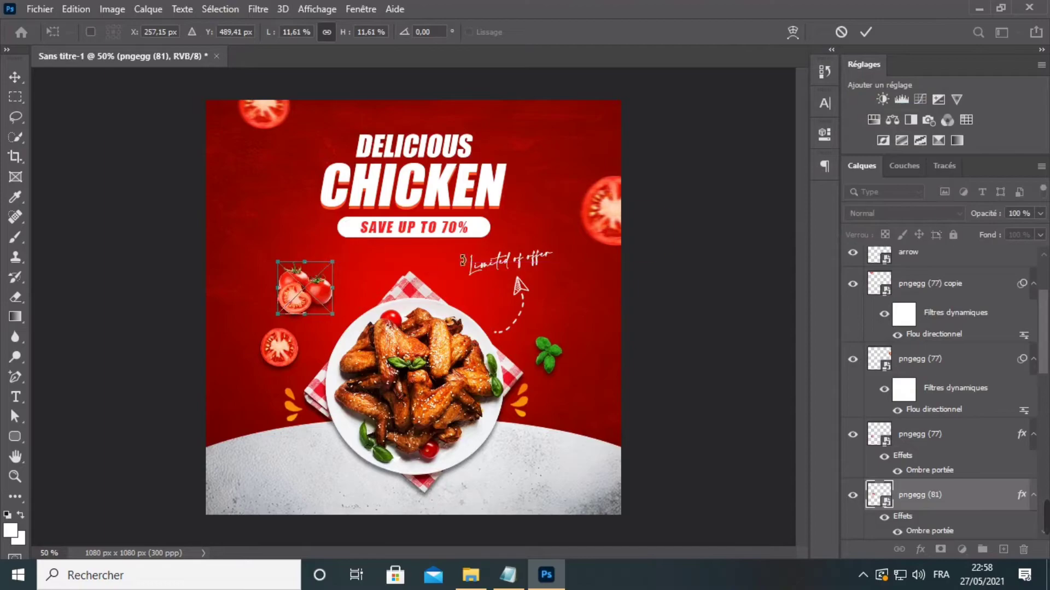
{"action": "left_click", "coordinate": [868, 34]}
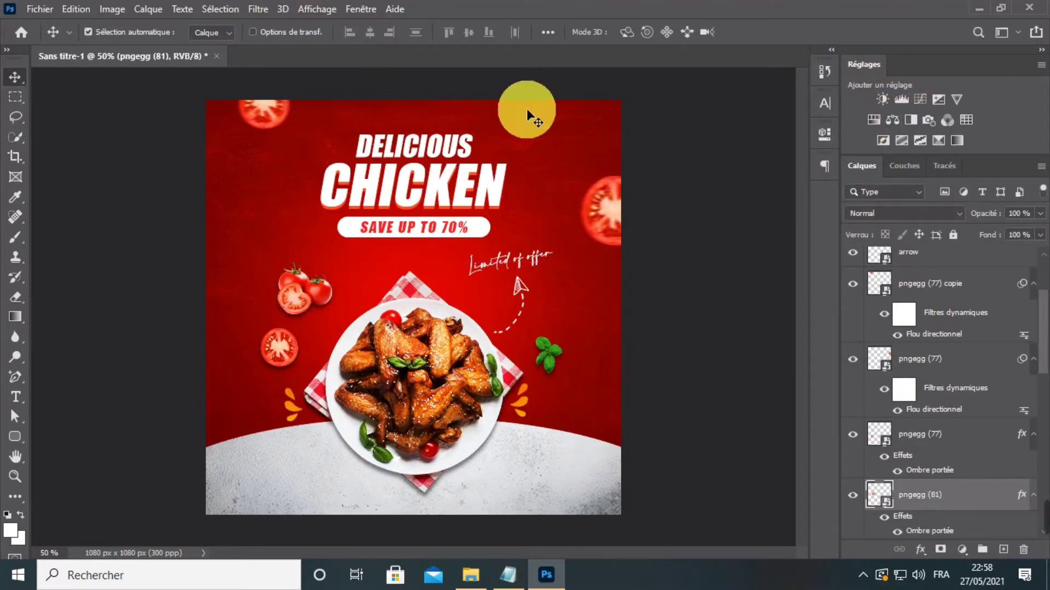
{"action": "key", "text": "ctrl+minus"}
{"action": "key", "text": "ctrl+plus"}
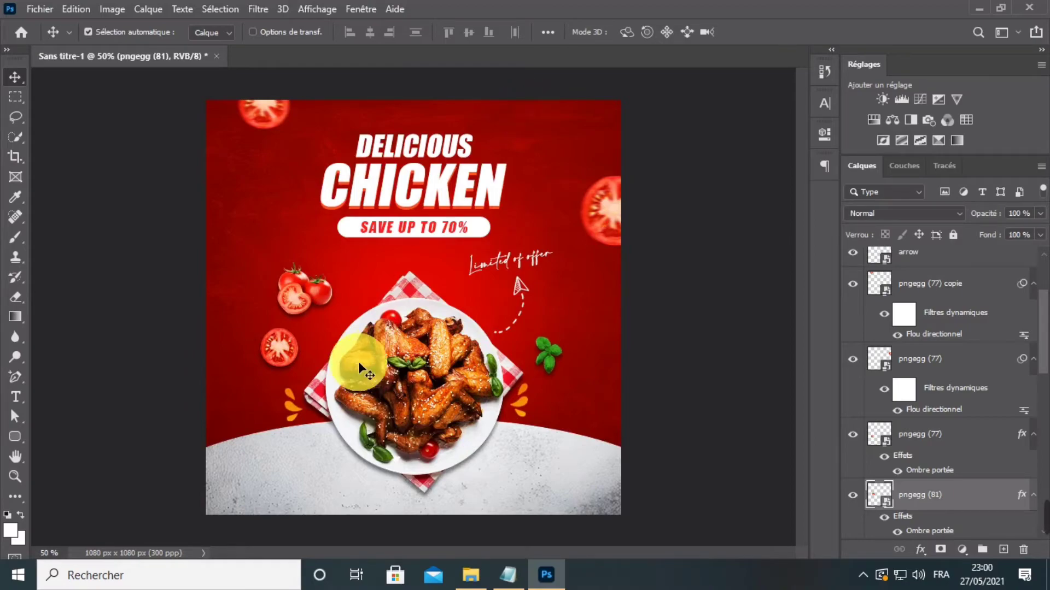
Draw a rounded rectangle about 196 × 72 px on the grey area's lower left, filled dark red with no outline.
{"action": "right_click", "coordinate": [15, 442]}
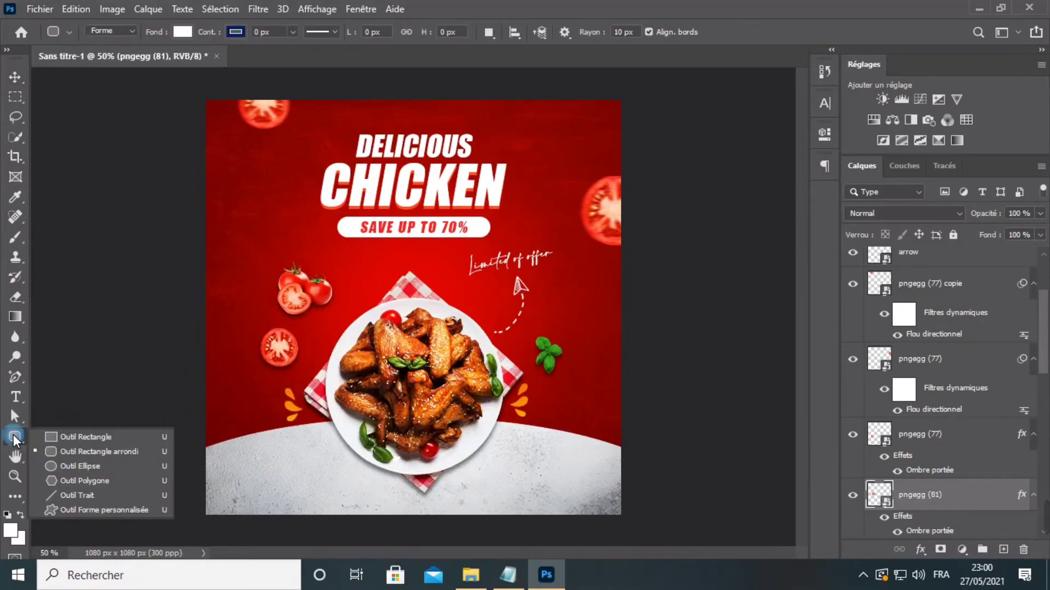
{"action": "left_click", "coordinate": [67, 450]}
{"action": "left_click_drag", "start_coordinate": [244, 458], "coordinate": [326, 493]}
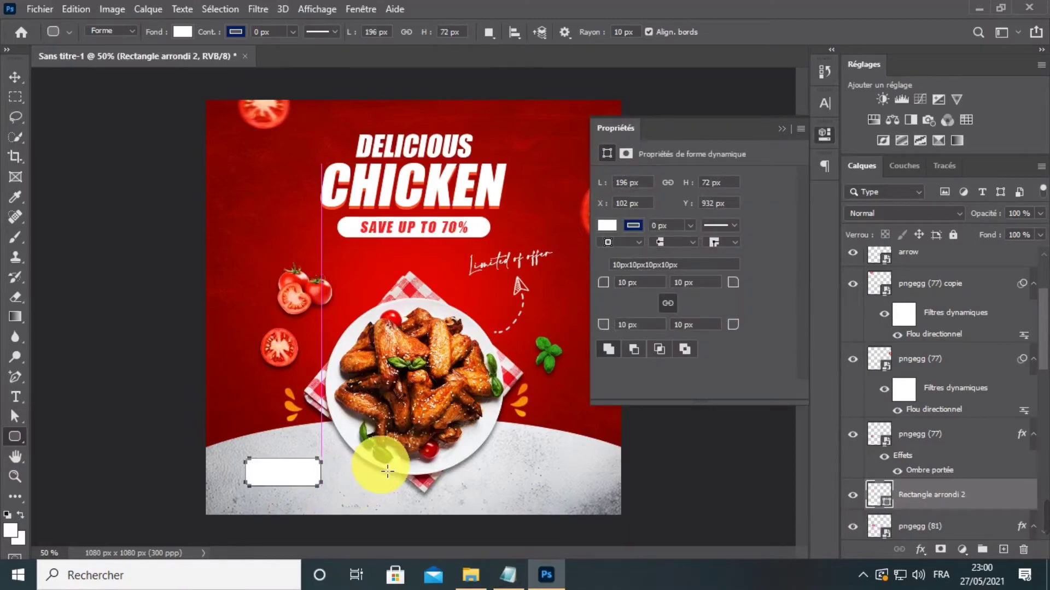
{"action": "left_click", "coordinate": [607, 226]}
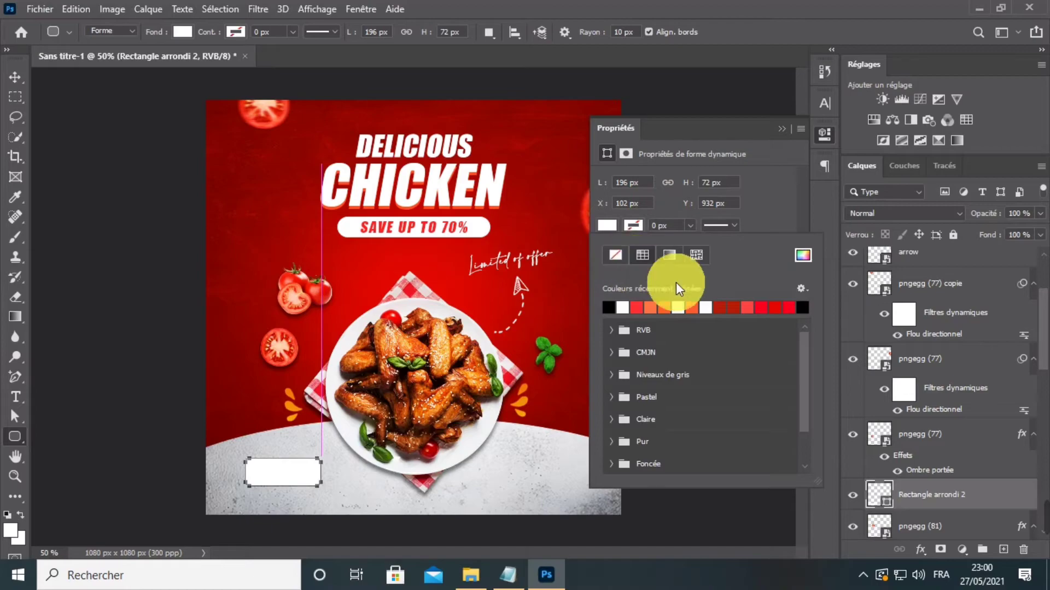
{"action": "left_click", "coordinate": [721, 309]}
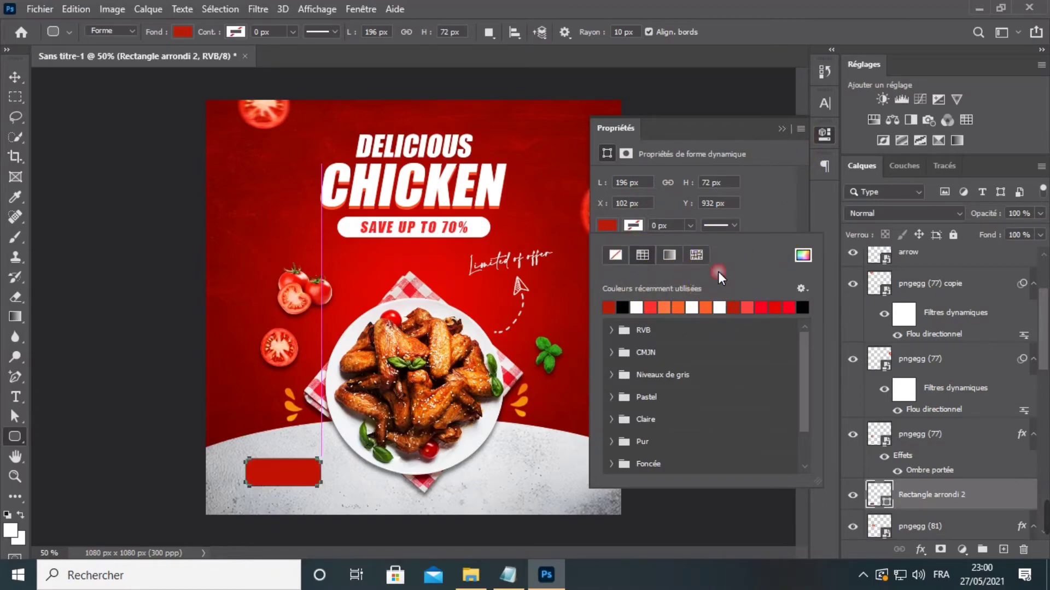
{"action": "left_click", "coordinate": [747, 225]}
Set the red rectangle's linked corner radii to 100 px and move the shape slightly lower.
{"action": "left_click", "coordinate": [643, 292]}
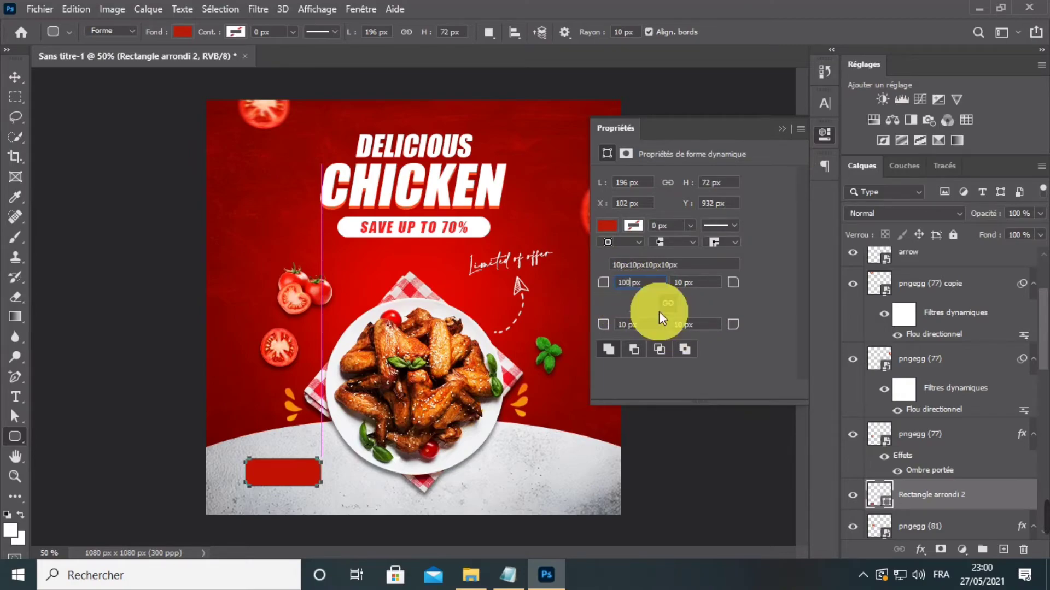
{"action": "type", "text": "36"}
{"action": "key", "text": "Return"}
{"action": "left_click", "coordinate": [779, 130]}
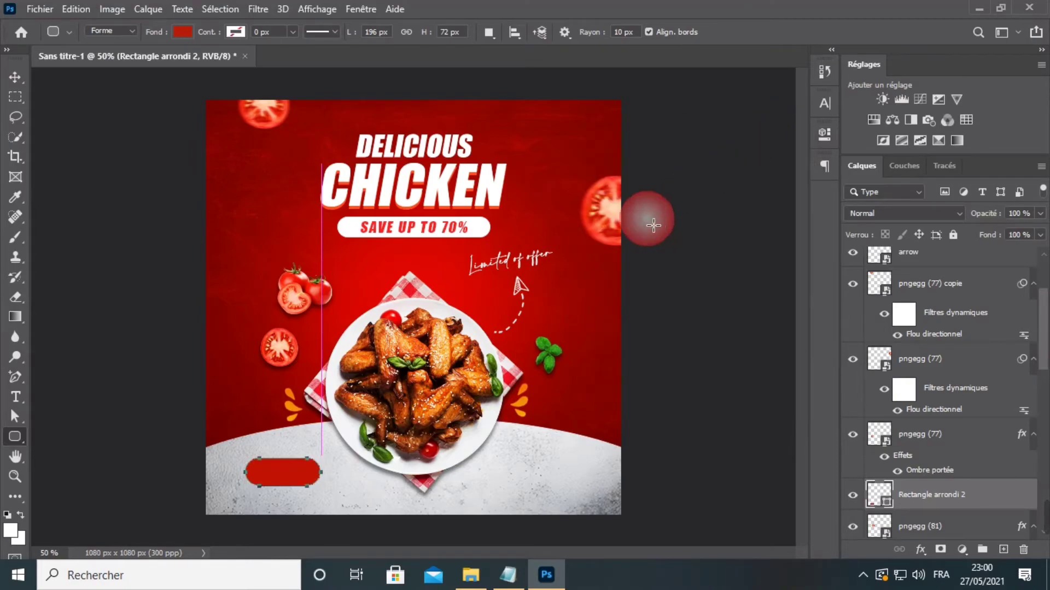
{"action": "left_click", "coordinate": [15, 77]}
{"action": "left_click_drag", "start_coordinate": [286, 480], "coordinate": [288, 488]}
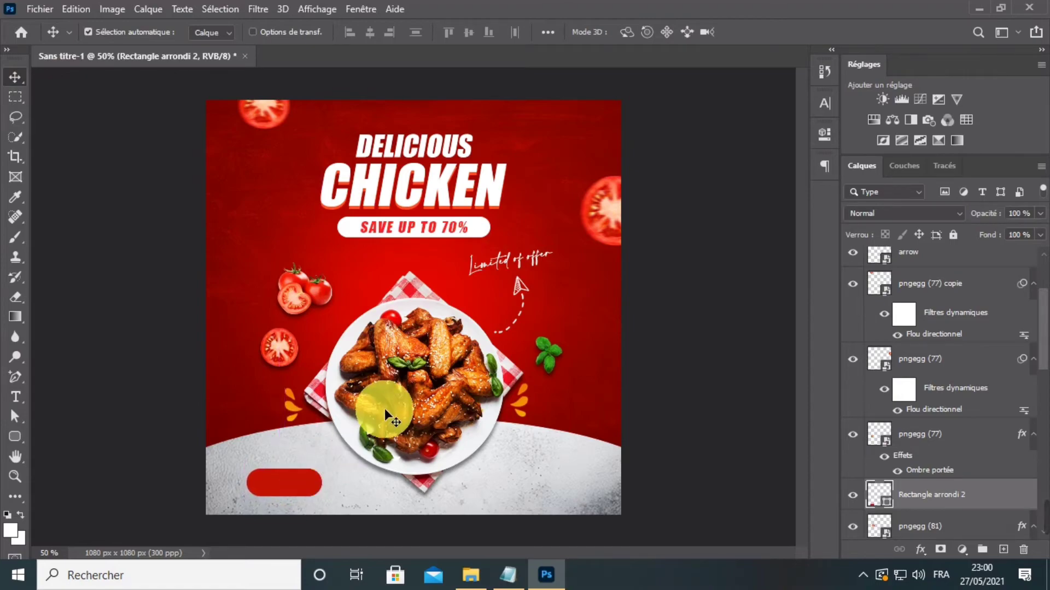
Start a text line above the red button and paste "ORDER NOW" into it, copied from the Notepad document.
{"action": "left_click", "coordinate": [16, 397]}
{"action": "left_click", "coordinate": [281, 445]}
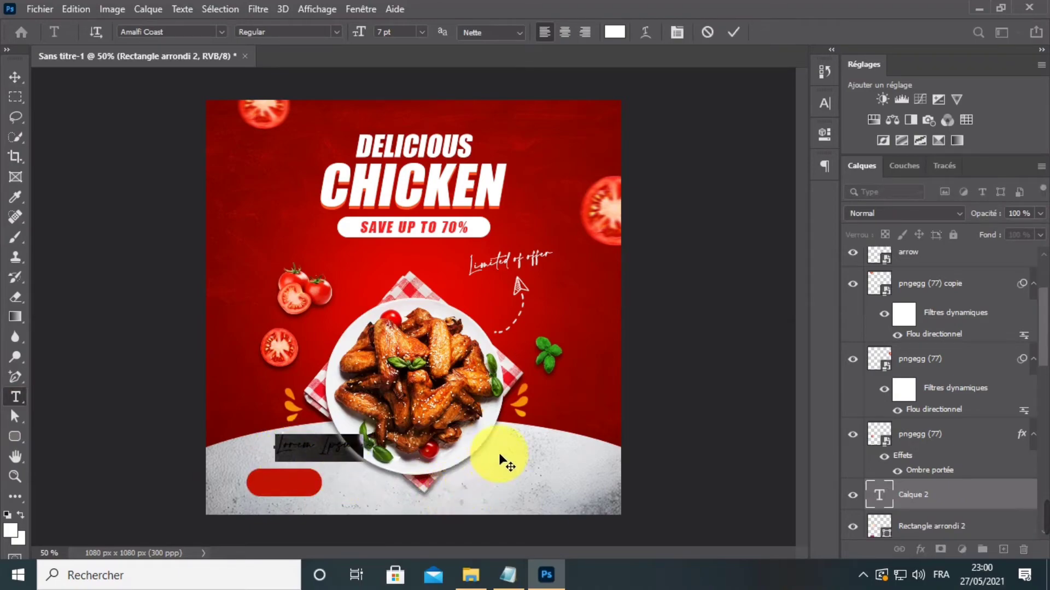
{"action": "left_click", "coordinate": [511, 575]}
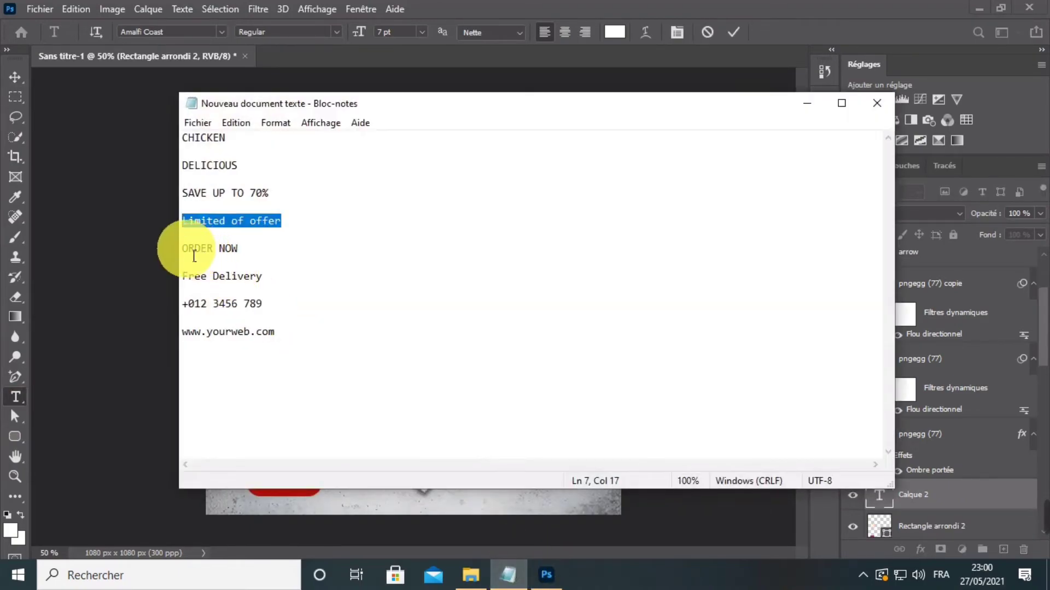
{"action": "left_click_drag", "start_coordinate": [182, 249], "coordinate": [239, 250]}
{"action": "right_click", "coordinate": [248, 257]}
{"action": "left_click", "coordinate": [264, 298]}
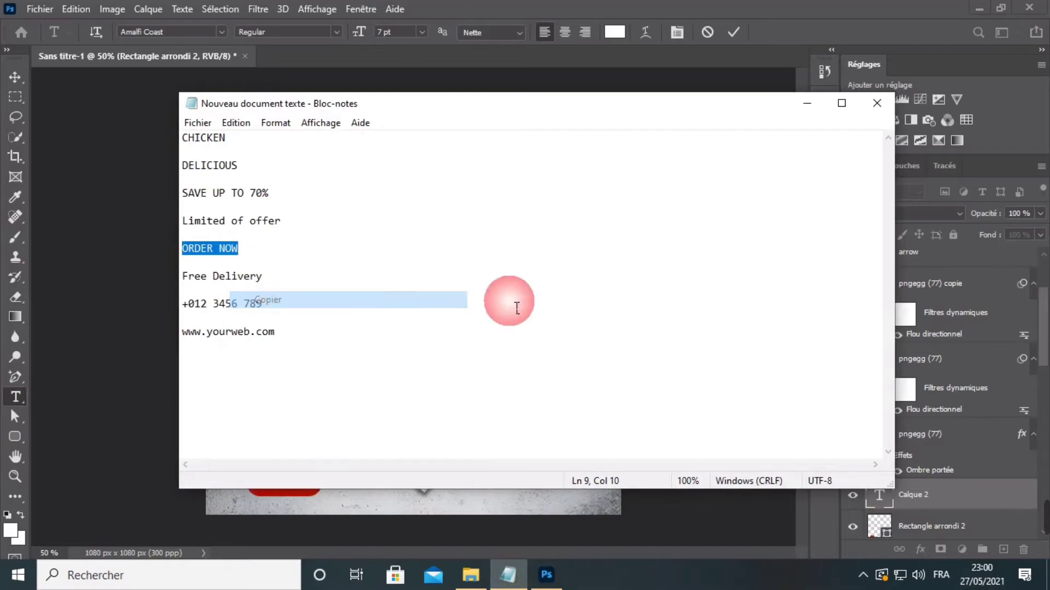
{"action": "left_click", "coordinate": [806, 103]}
{"action": "right_click", "coordinate": [315, 449]}
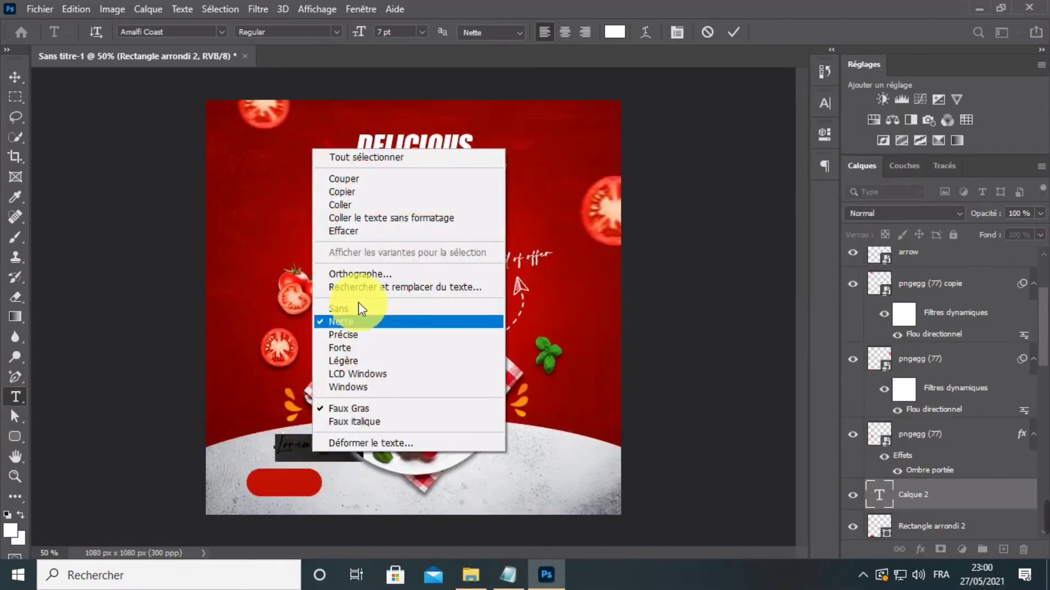
{"action": "left_click", "coordinate": [333, 202]}
Set the ORDER NOW text in Adlinnaka Bold, turn off faux bold and commit the text.
{"action": "triple_click", "coordinate": [338, 445]}
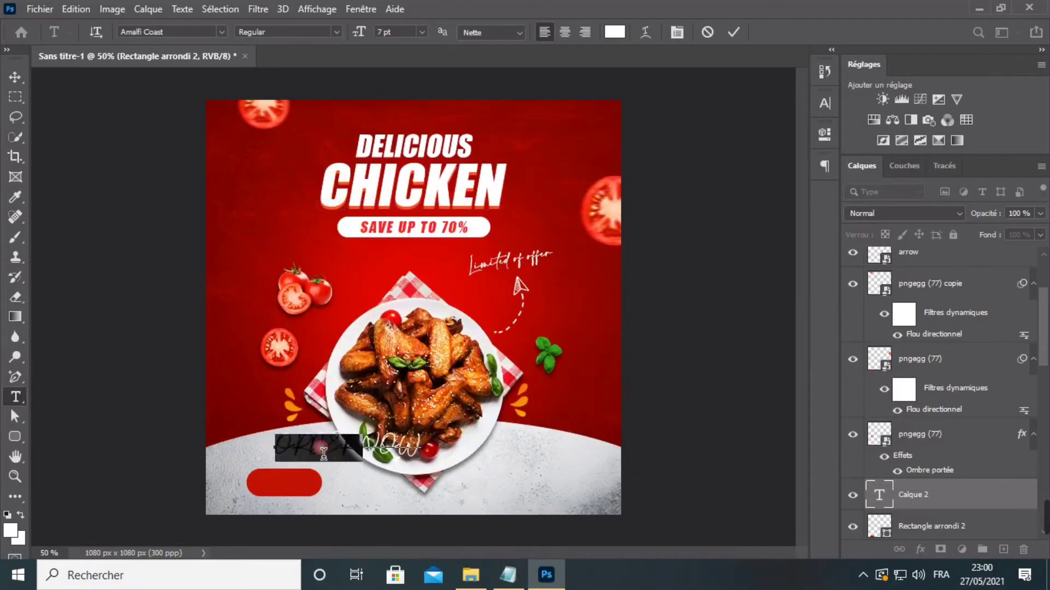
{"action": "left_click", "coordinate": [827, 104]}
{"action": "left_click", "coordinate": [733, 125]}
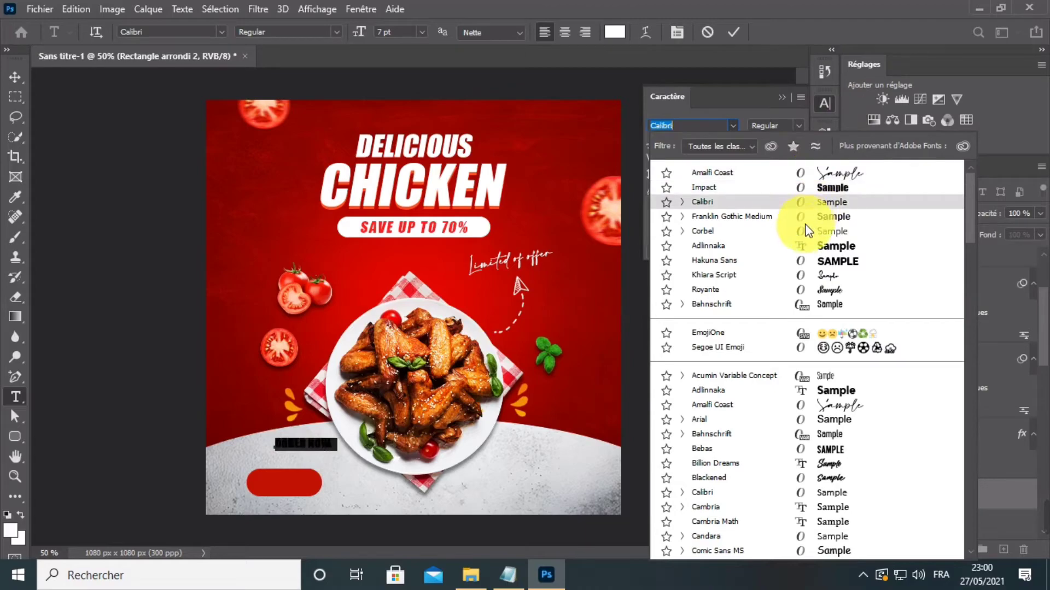
{"action": "left_click", "coordinate": [808, 244]}
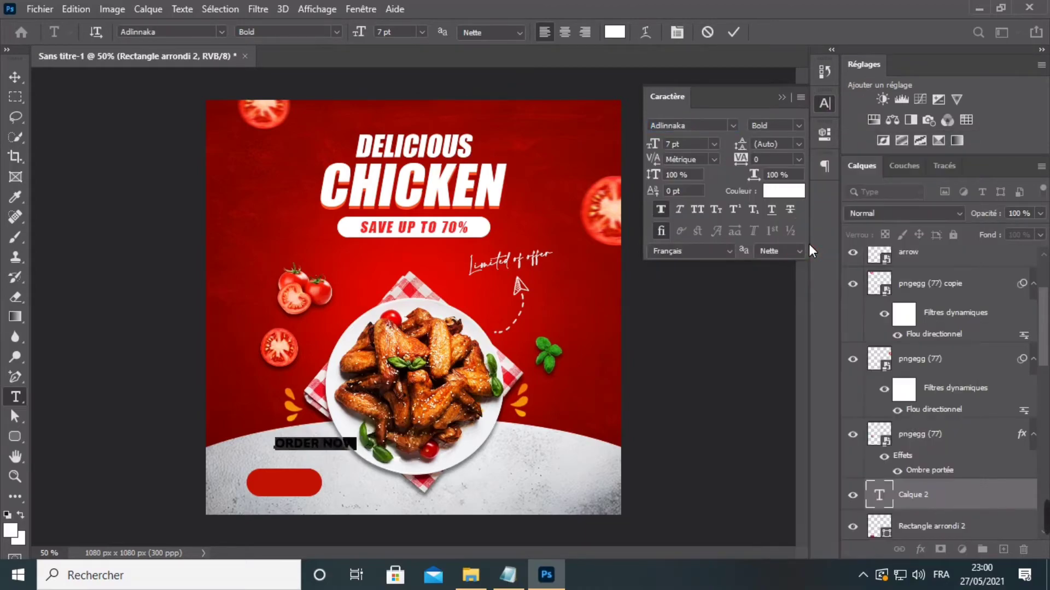
{"action": "left_click", "coordinate": [657, 208]}
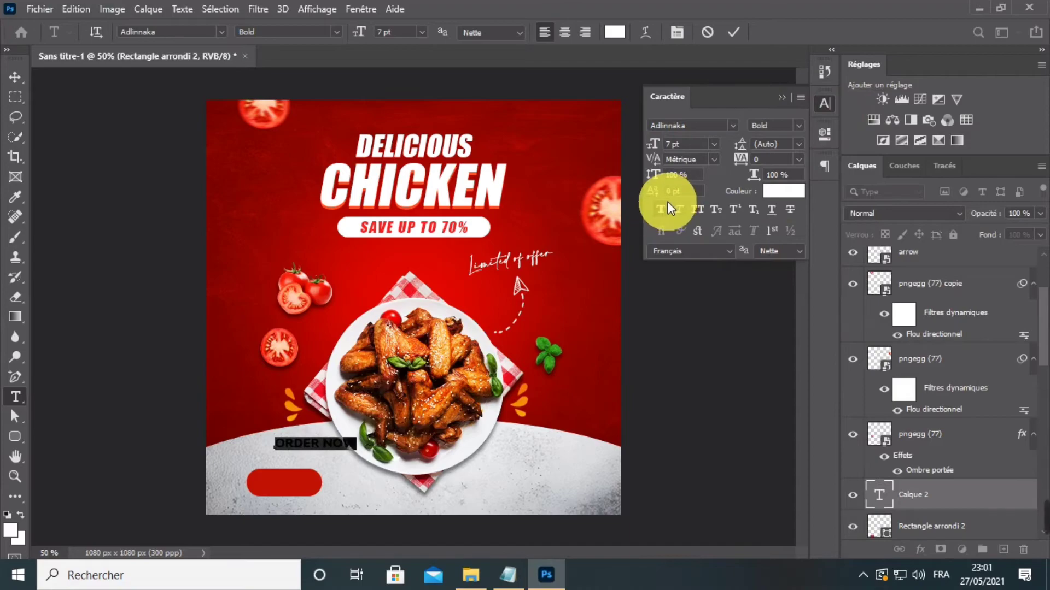
{"action": "left_click", "coordinate": [823, 104]}
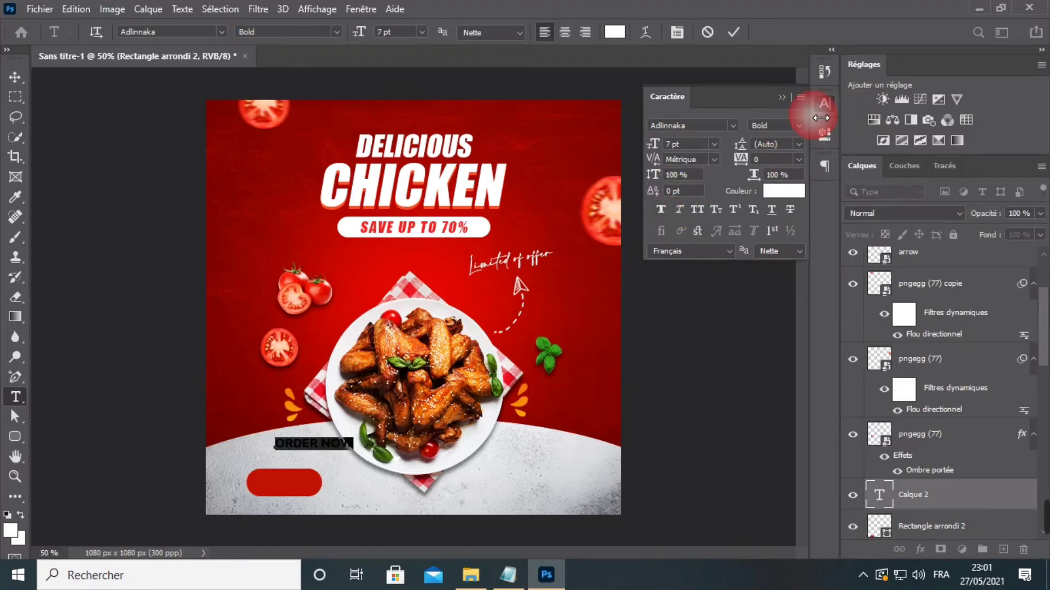
{"action": "left_click", "coordinate": [732, 32]}
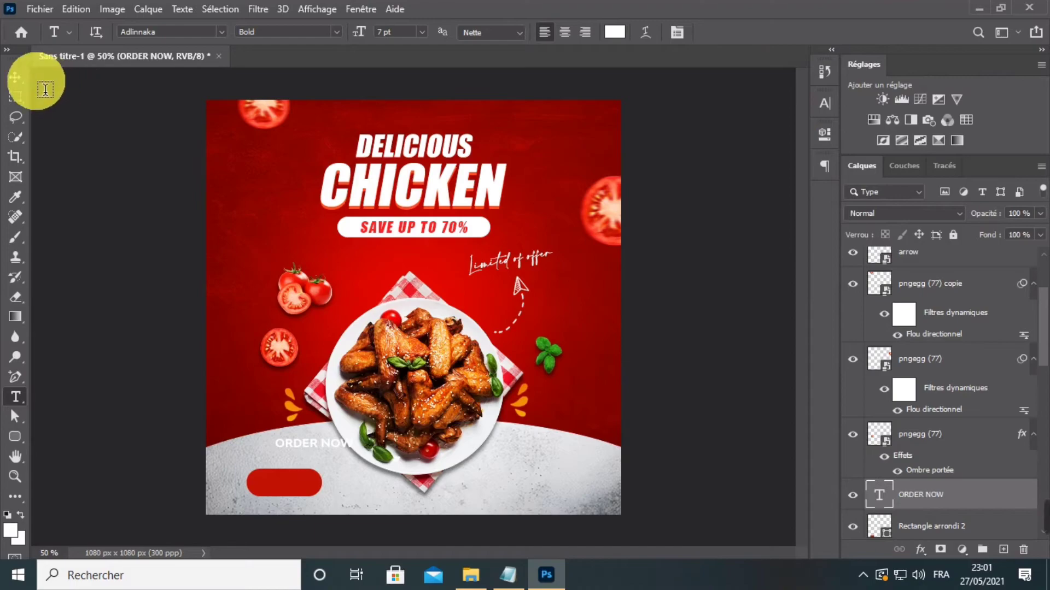
Move the ORDER NOW text onto the red button, scale it to about 74% and apply the transformation.
{"action": "left_click", "coordinate": [16, 76]}
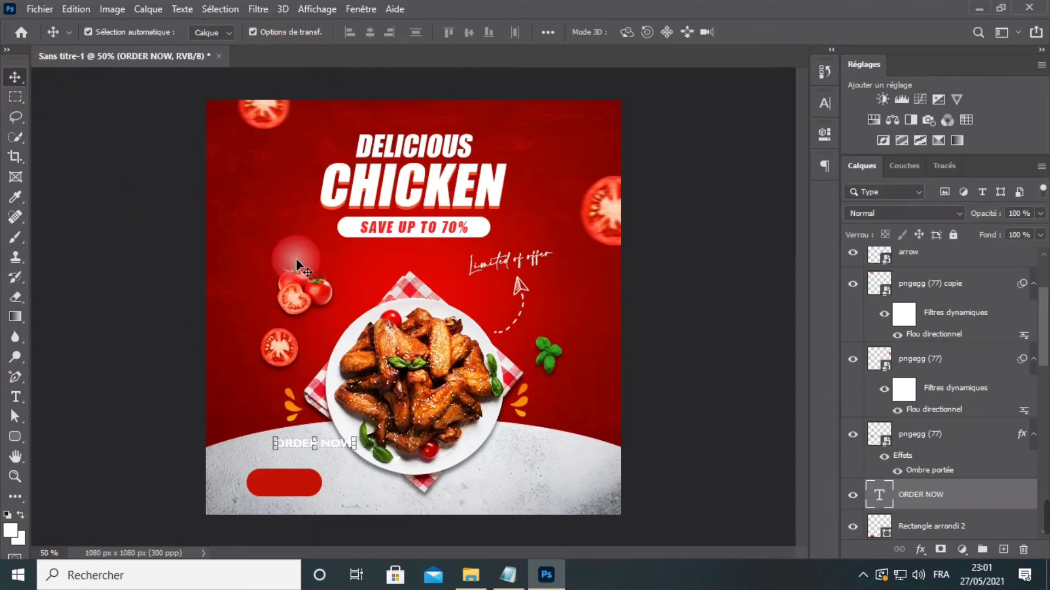
{"action": "left_click_drag", "start_coordinate": [329, 449], "coordinate": [300, 484]}
{"action": "key", "text": "ctrl+t"}
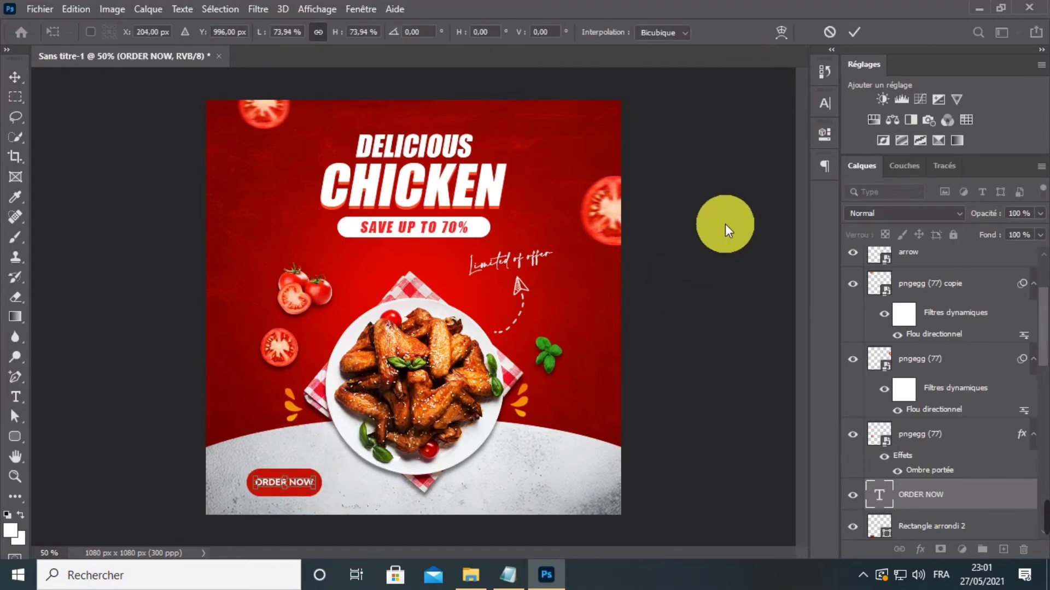
{"action": "left_click", "coordinate": [854, 33]}
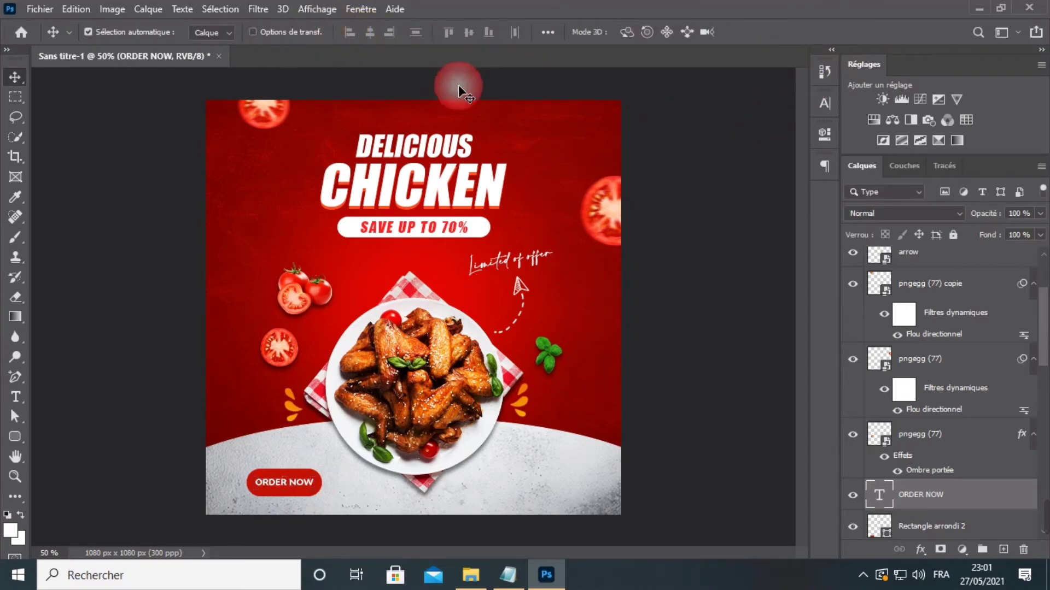
{"action": "key", "text": "ctrl+minus"}
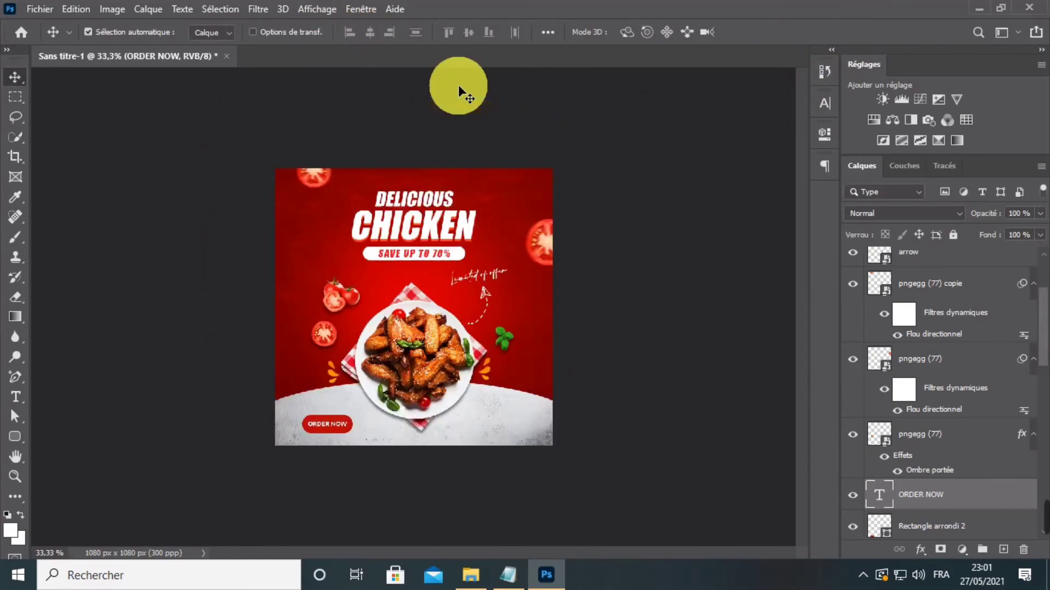
{"action": "key", "text": "ctrl+plus"}
{"action": "key", "text": "ctrl+plus"}
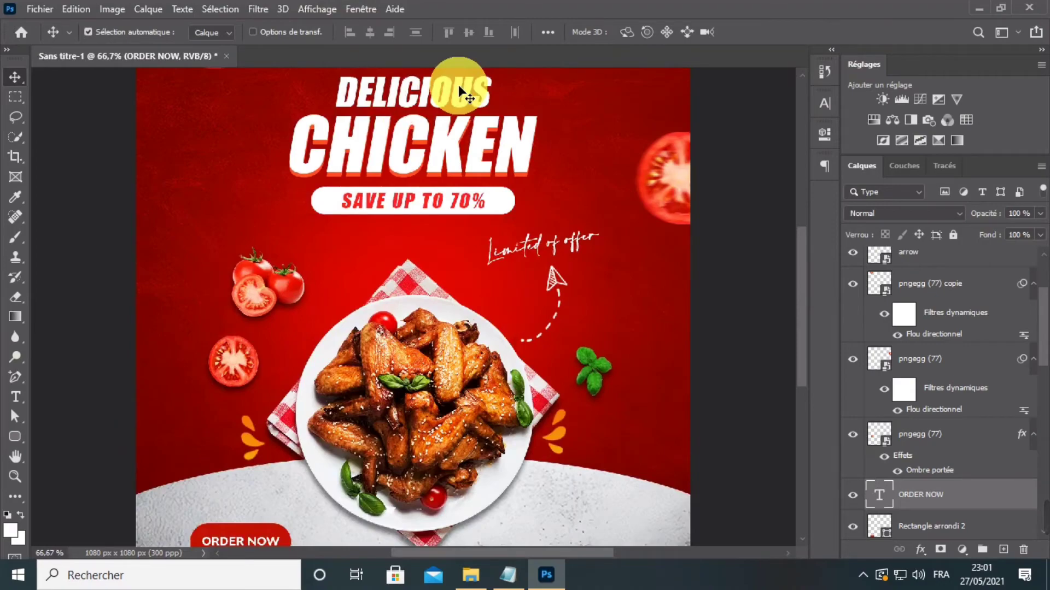
Start a text line above the red button, paste "Free Delivery" copied from the Notepad document and shift it over the button.
{"action": "scroll", "coordinate": [432, 104], "scroll_direction": "down", "scroll_amount": 2}
{"action": "key", "text": "ctrl+minus"}
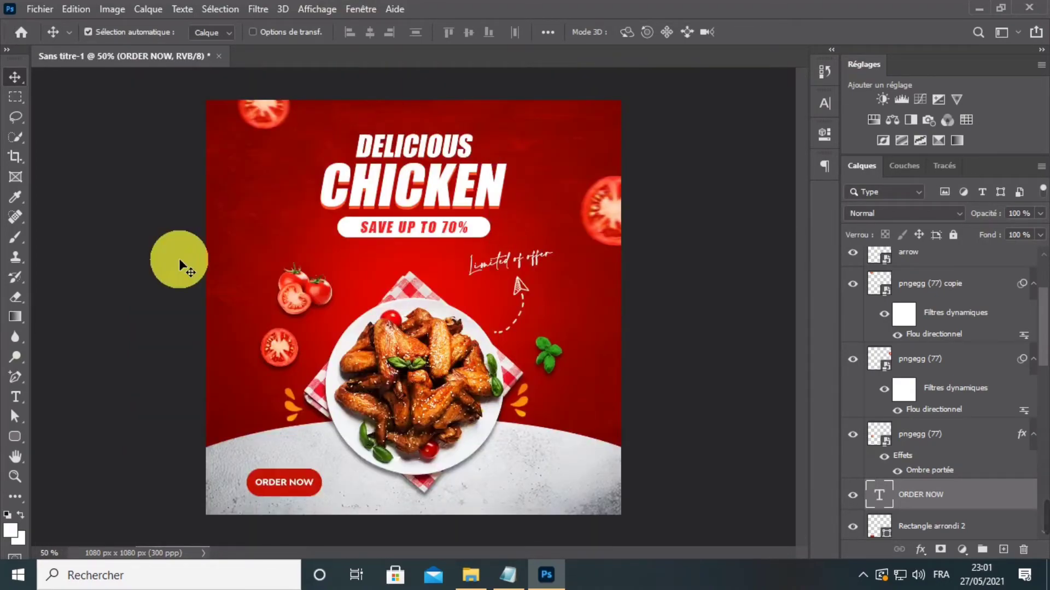
{"action": "left_click", "coordinate": [16, 392]}
{"action": "left_click", "coordinate": [279, 464]}
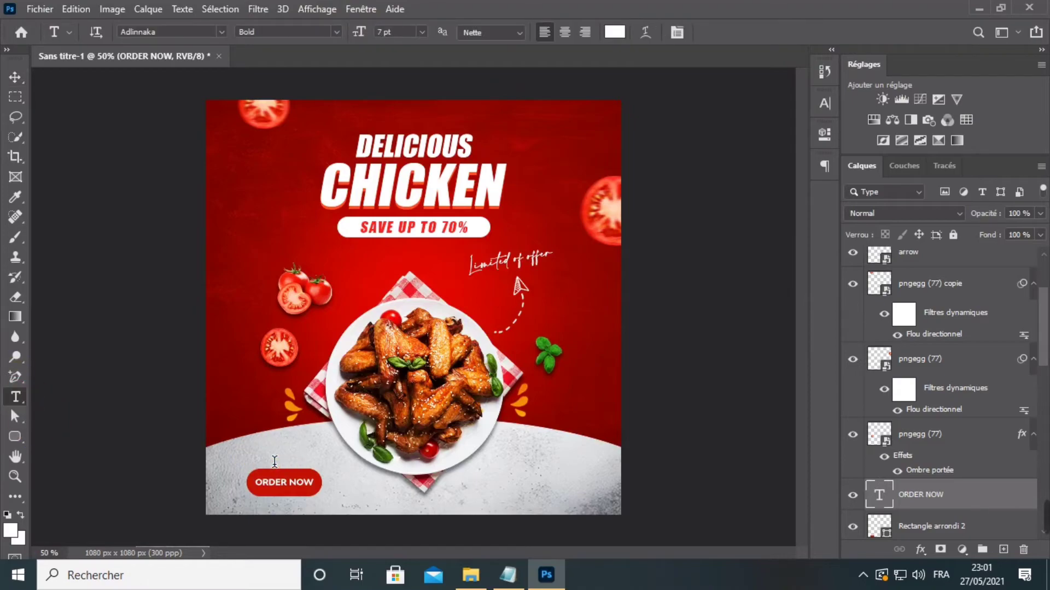
{"action": "left_click", "coordinate": [506, 573]}
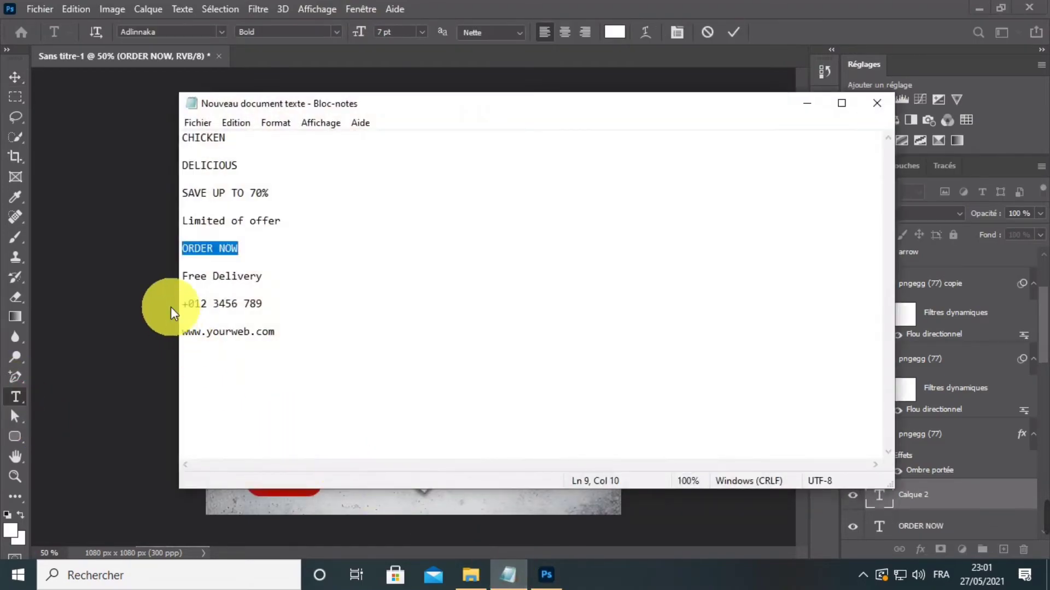
{"action": "left_click_drag", "start_coordinate": [182, 276], "coordinate": [269, 283]}
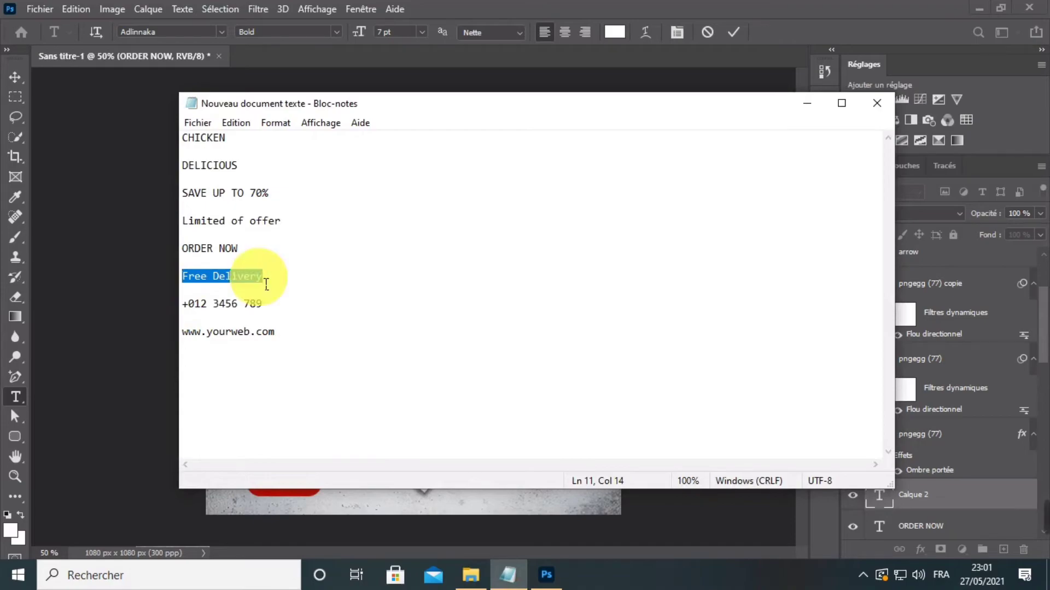
{"action": "right_click", "coordinate": [232, 279]}
{"action": "left_click", "coordinate": [320, 330]}
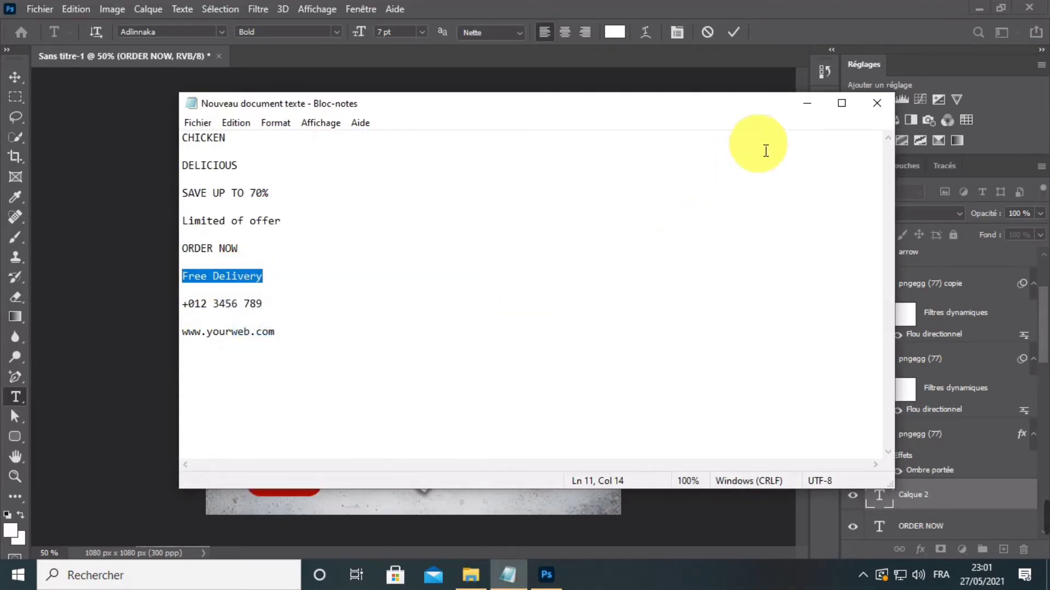
{"action": "left_click", "coordinate": [806, 103]}
{"action": "right_click", "coordinate": [298, 457]}
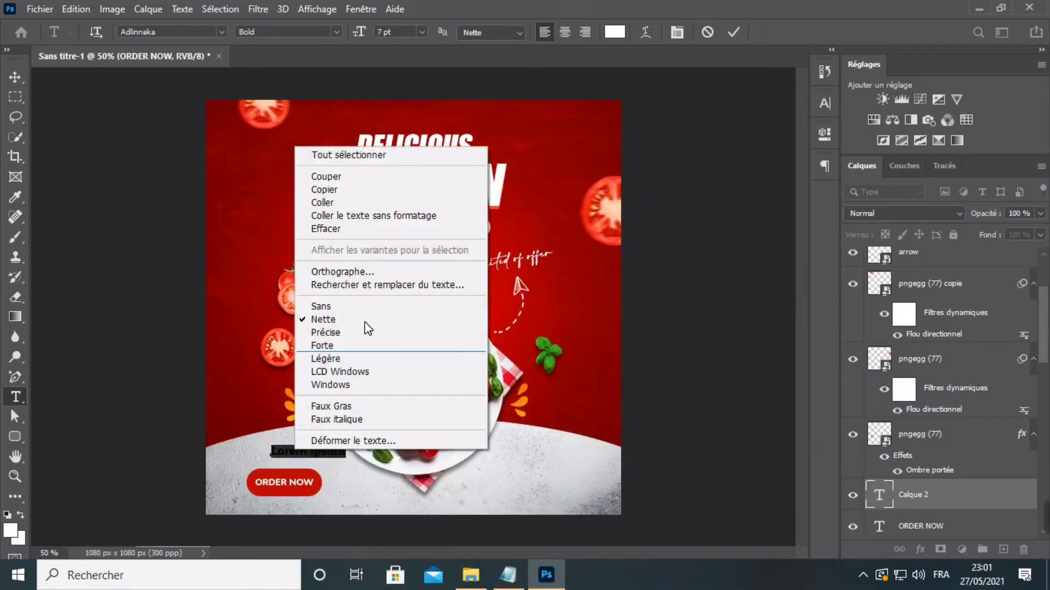
{"action": "left_click", "coordinate": [339, 212]}
{"action": "left_click_drag", "start_coordinate": [314, 465], "coordinate": [295, 470]}
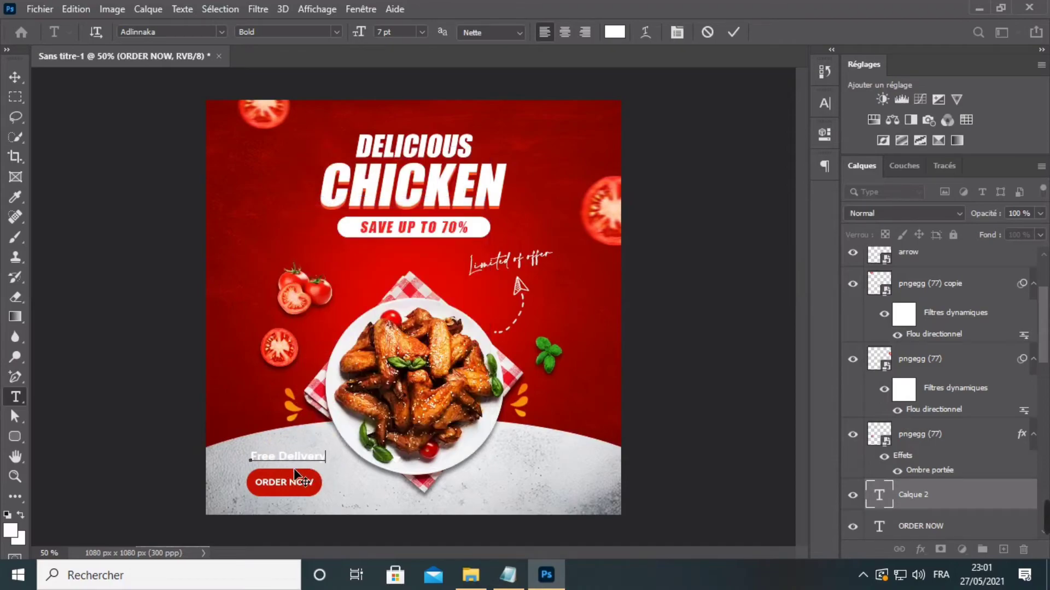
Color the Free Delivery text with the button's red (c41205), sampled from the canvas, and commit the text.
{"action": "triple_click", "coordinate": [277, 466]}
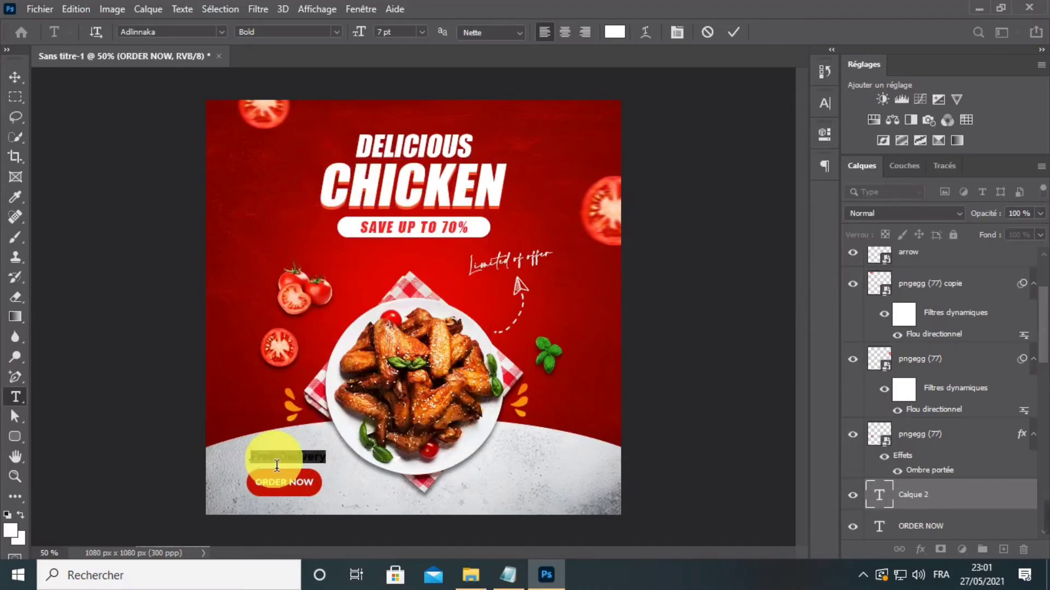
{"action": "left_click", "coordinate": [614, 32]}
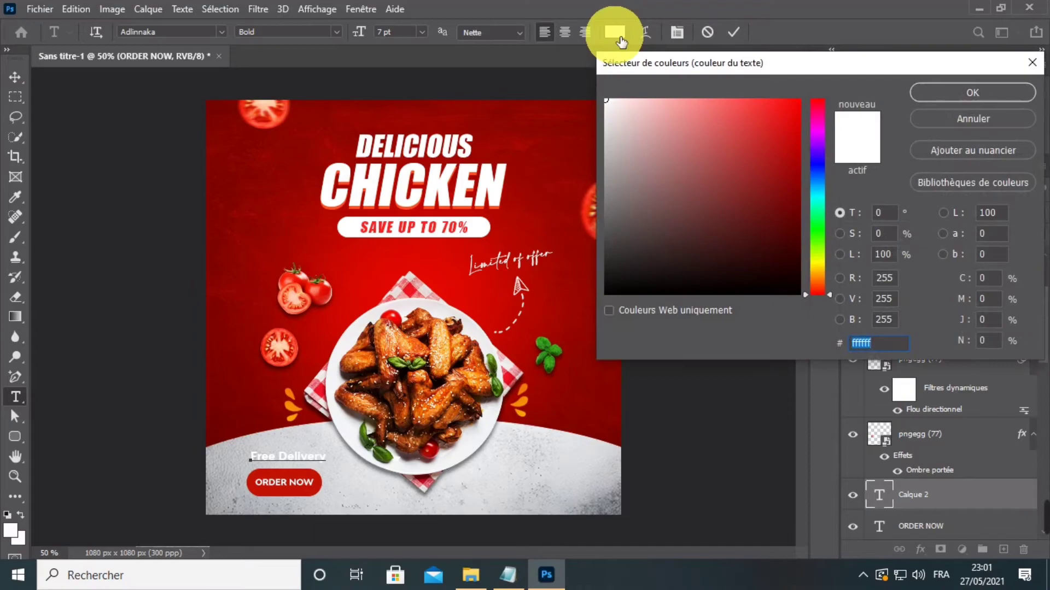
{"action": "left_click", "coordinate": [299, 485]}
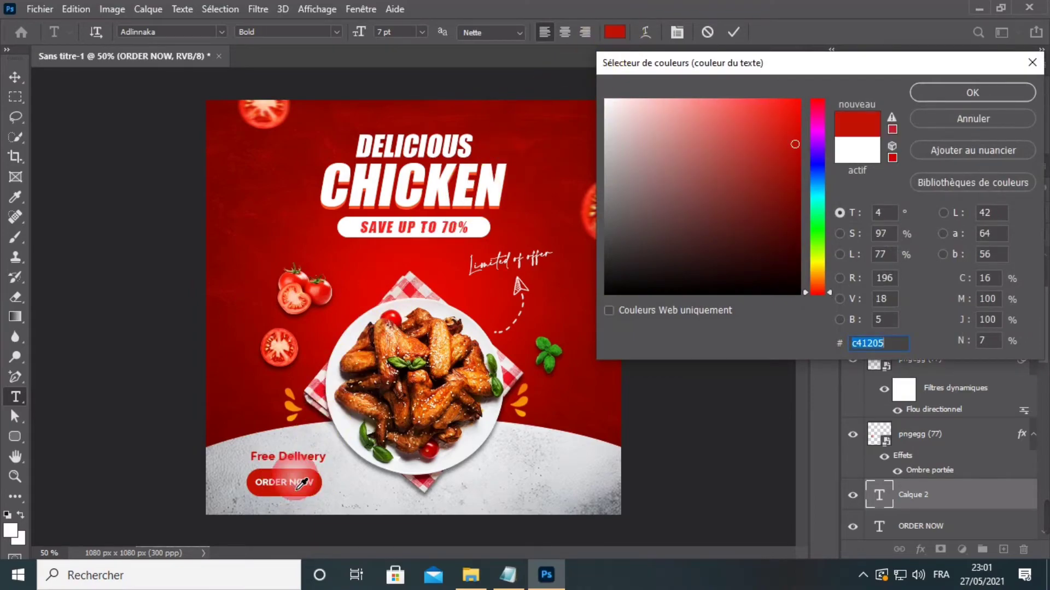
{"action": "left_click", "coordinate": [933, 96]}
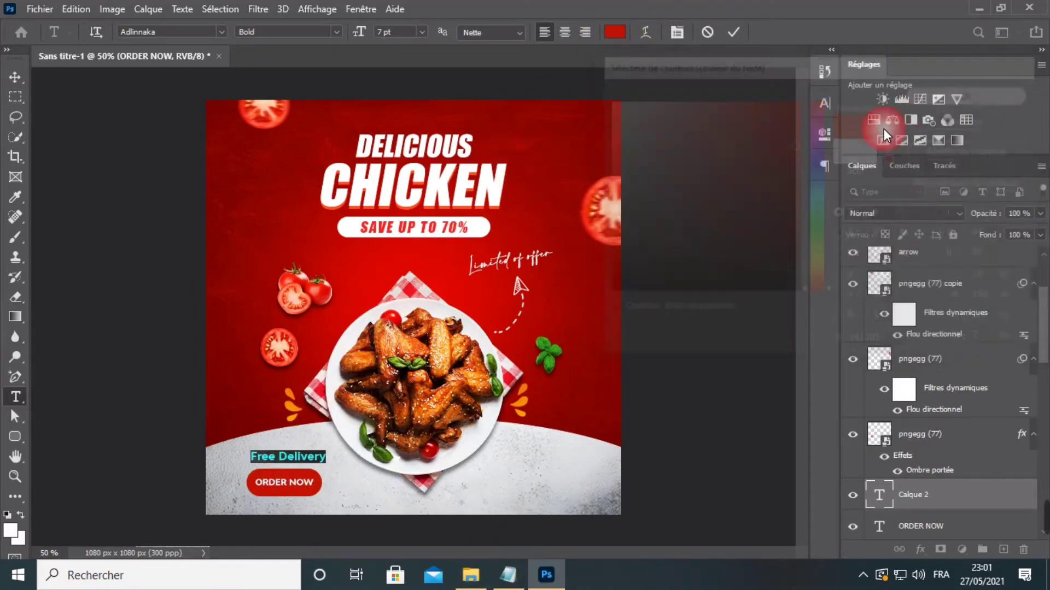
{"action": "left_click", "coordinate": [739, 31]}
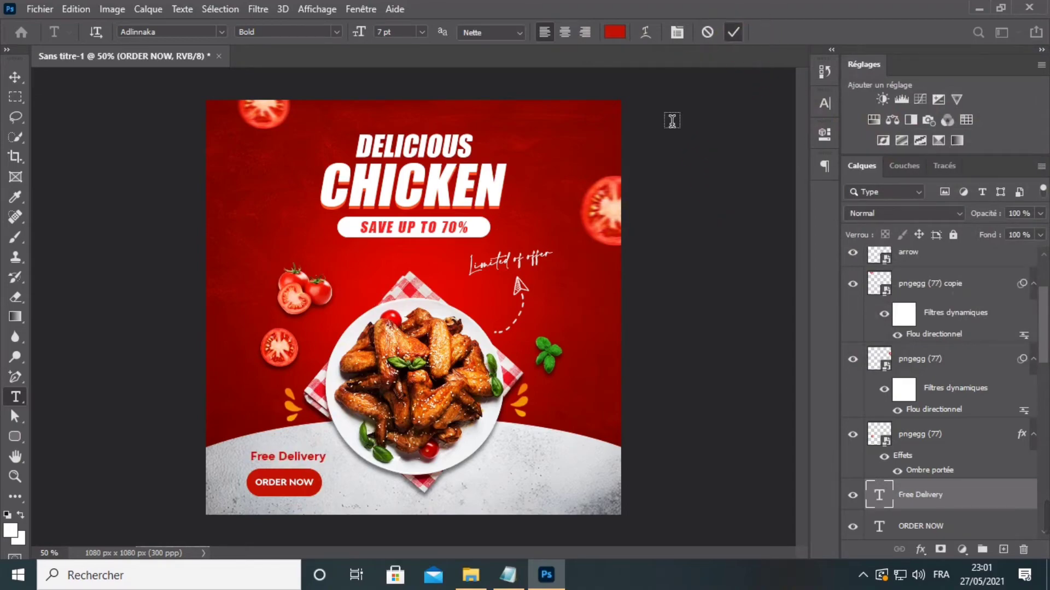
Nudge the Free Delivery text slightly down and left to center it above the ORDER NOW button.
{"action": "left_click", "coordinate": [15, 77]}
{"action": "left_click_drag", "start_coordinate": [307, 457], "coordinate": [303, 459]}
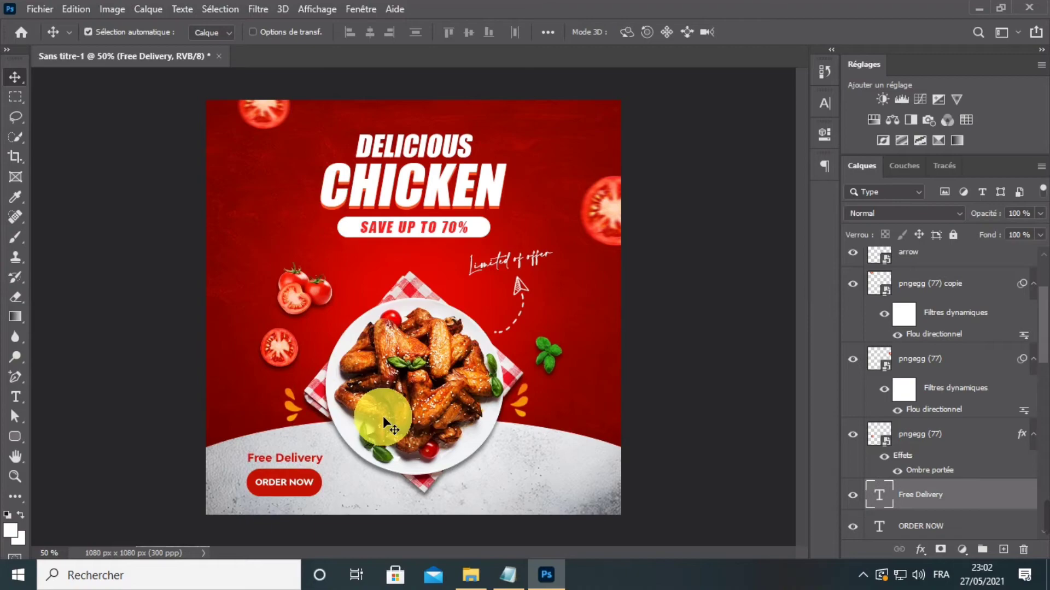
{"action": "key", "text": "ctrl+minus"}
{"action": "key", "text": "ctrl+plus"}
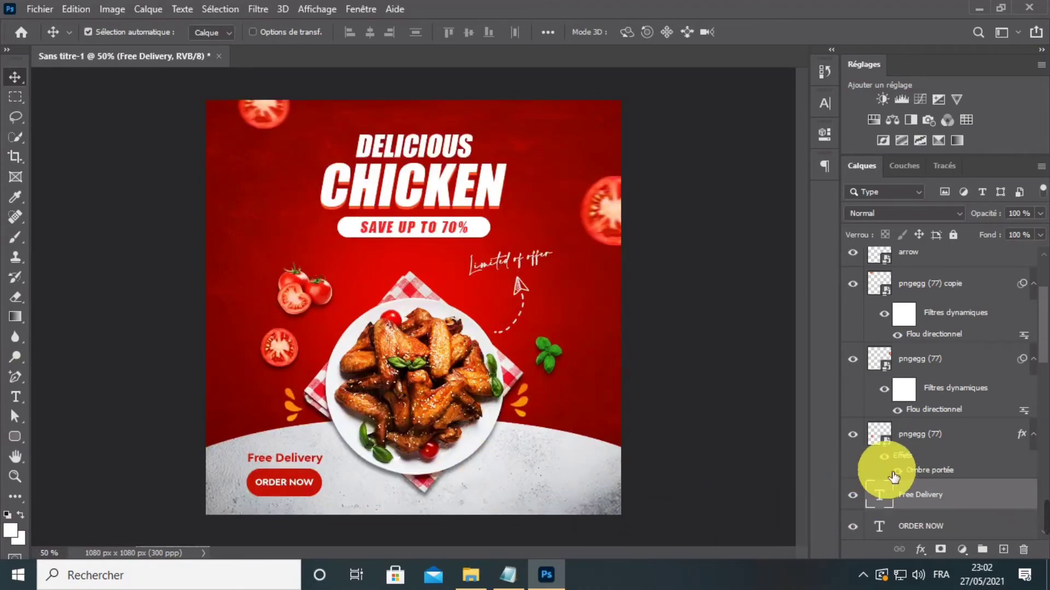
Scale the Free Delivery text, ORDER NOW text and red button together to about 85% and apply the transformation.
{"action": "scroll", "coordinate": [926, 485], "scroll_direction": "down", "scroll_amount": 1}
{"action": "left_click", "coordinate": [933, 512], "text": "ctrl"}
{"action": "left_click", "coordinate": [930, 526], "text": "ctrl"}
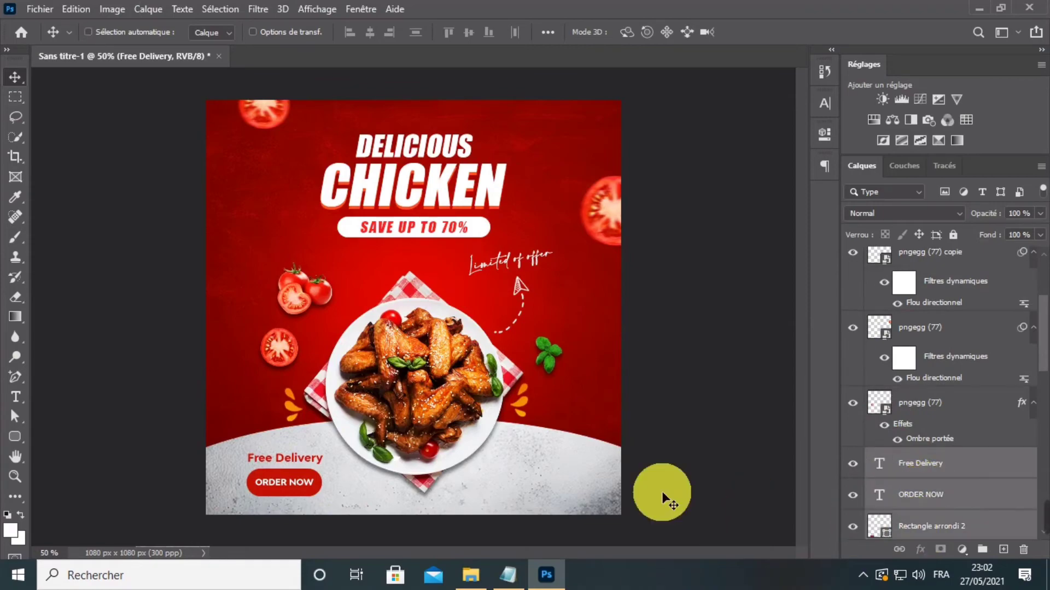
{"action": "left_click_drag", "start_coordinate": [285, 477], "coordinate": [309, 464]}
{"action": "left_click", "coordinate": [252, 31]}
{"action": "left_click", "coordinate": [322, 460]}
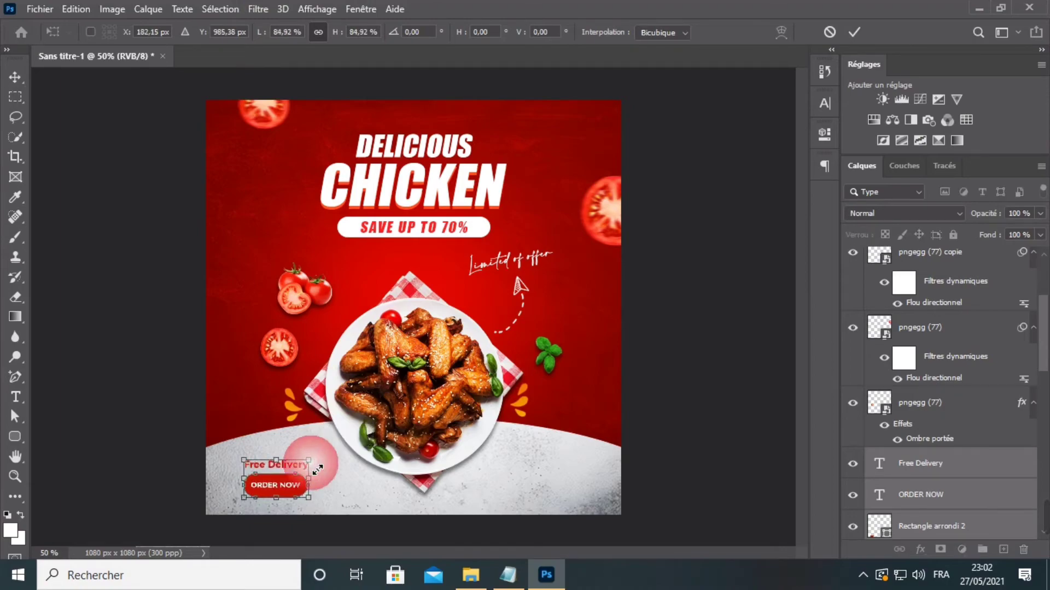
{"action": "left_click", "coordinate": [853, 32]}
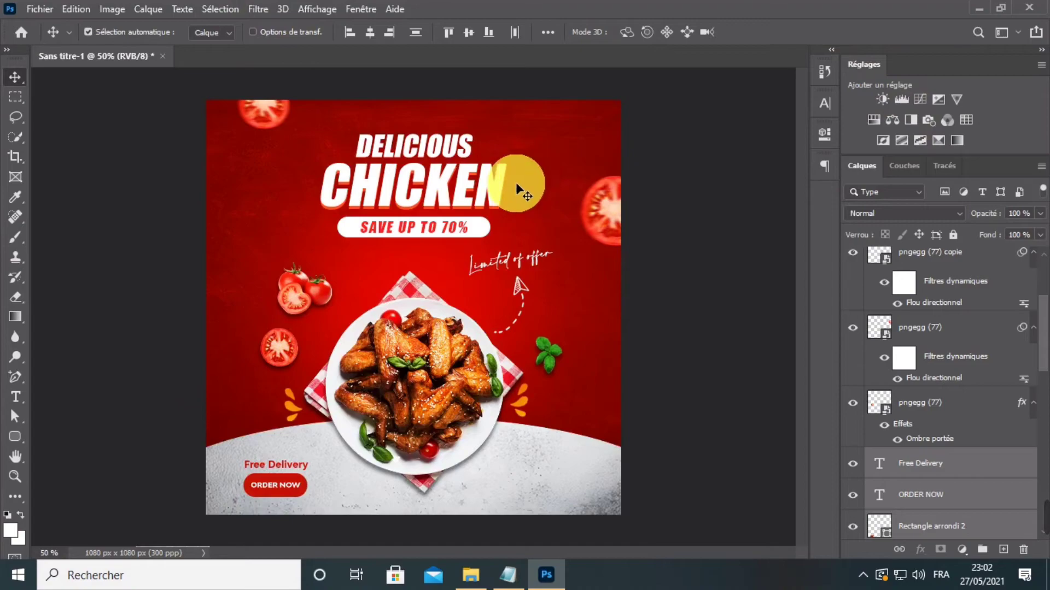
Place the arrow image from the Chicken Post Resources folder, scaled to about 27% and rotated about -116°, above the Free Delivery text.
{"action": "left_click", "coordinate": [471, 573]}
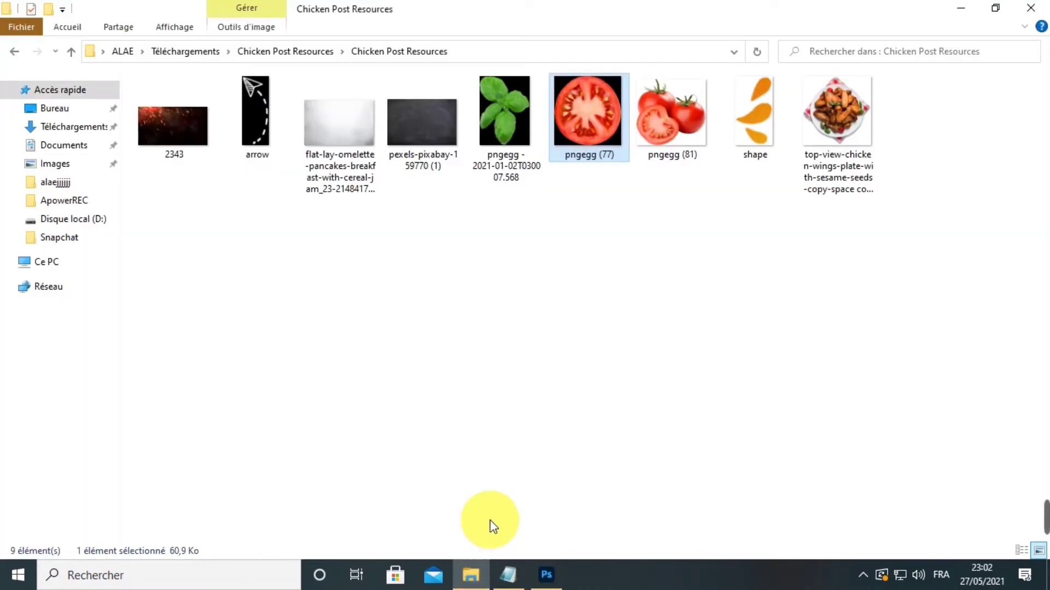
{"action": "left_click_drag", "start_coordinate": [252, 111], "coordinate": [385, 451]}
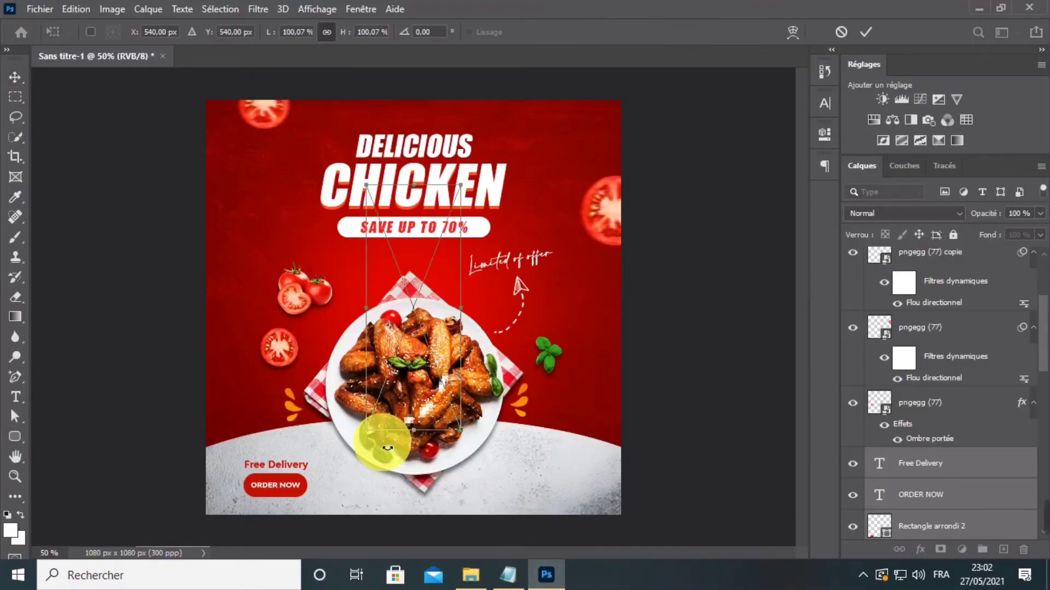
{"action": "left_click_drag", "start_coordinate": [489, 136], "coordinate": [276, 416]}
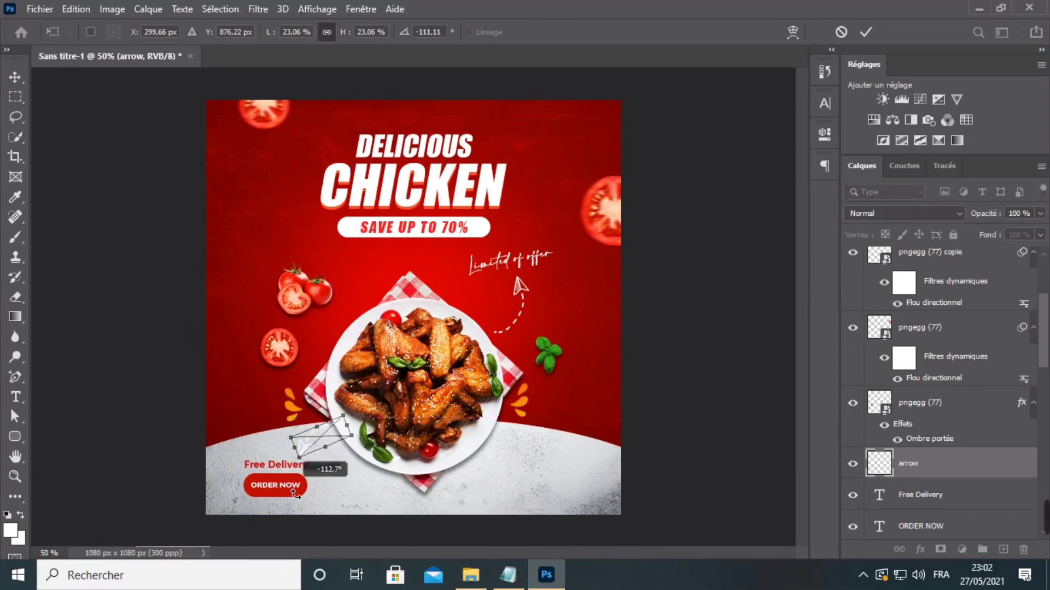
{"action": "left_click_drag", "start_coordinate": [320, 445], "coordinate": [325, 439]}
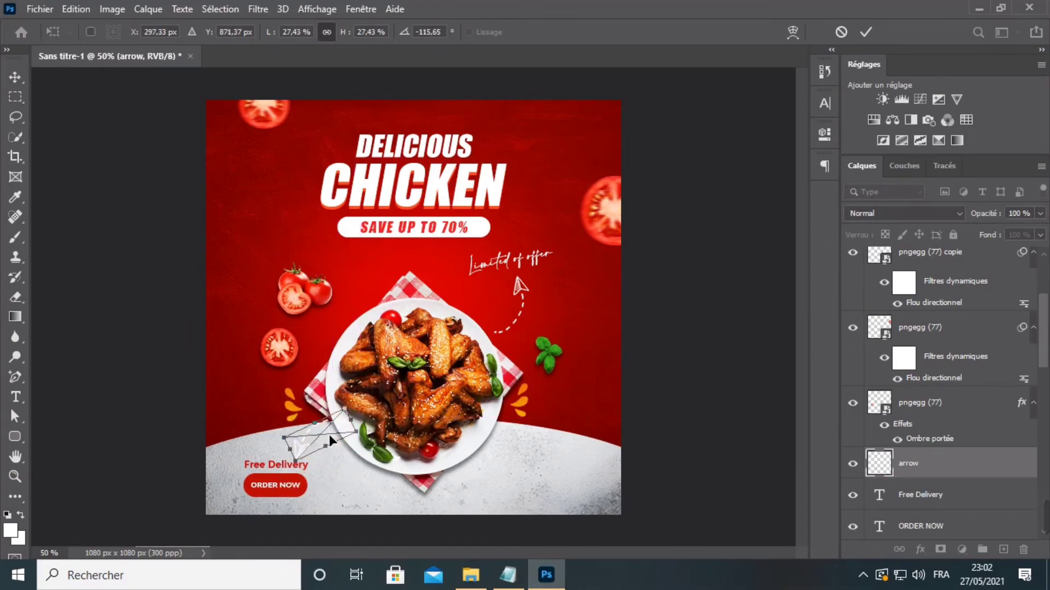
{"action": "left_click", "coordinate": [866, 32]}
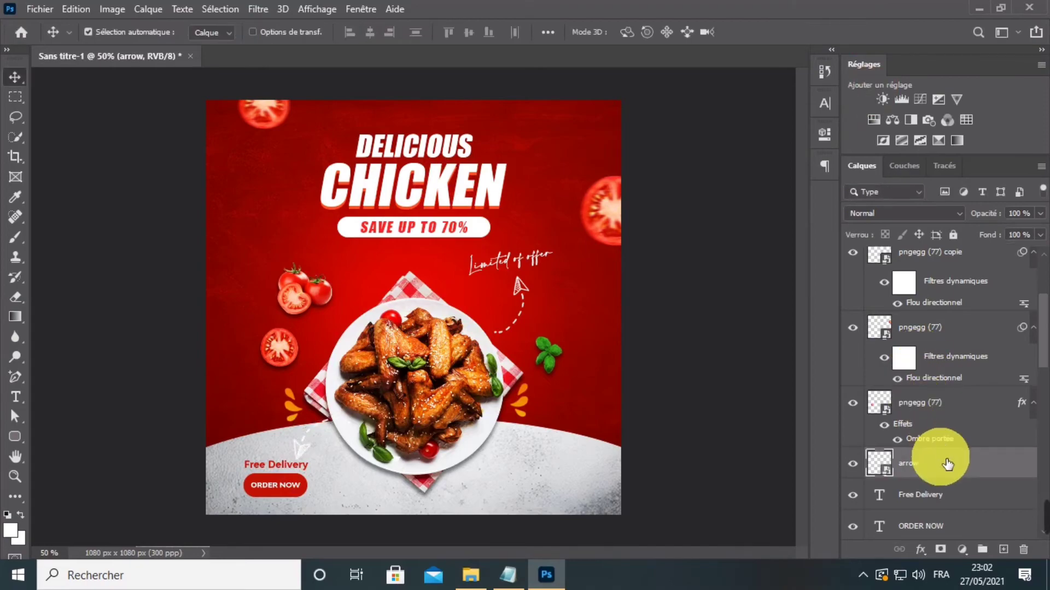
Add a red Color Overlay layer style in Normal mode at 100% opacity to the new arrow.
{"action": "right_click", "coordinate": [974, 457]}
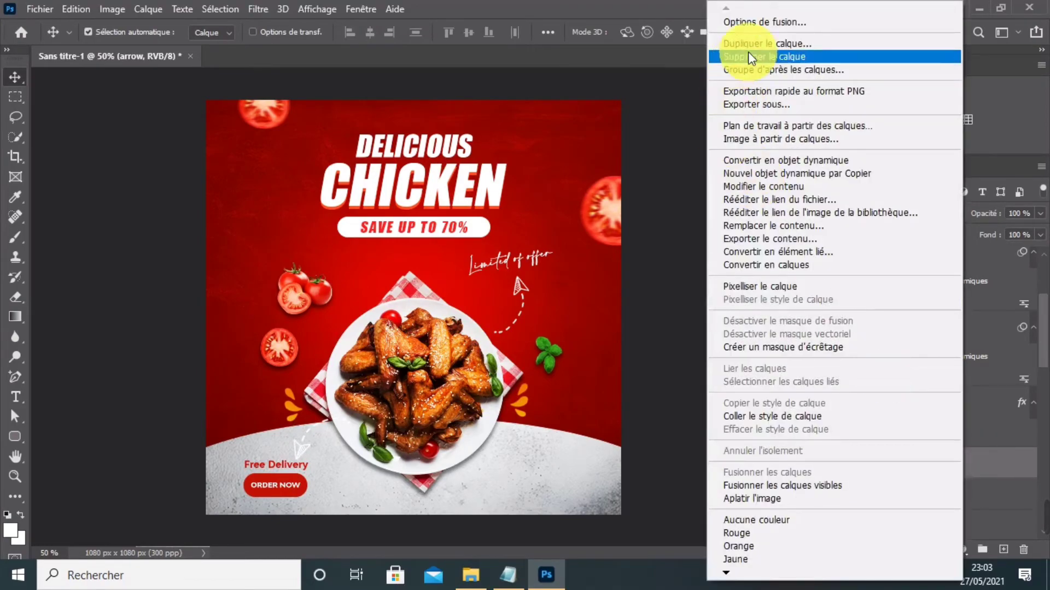
{"action": "left_click", "coordinate": [761, 23]}
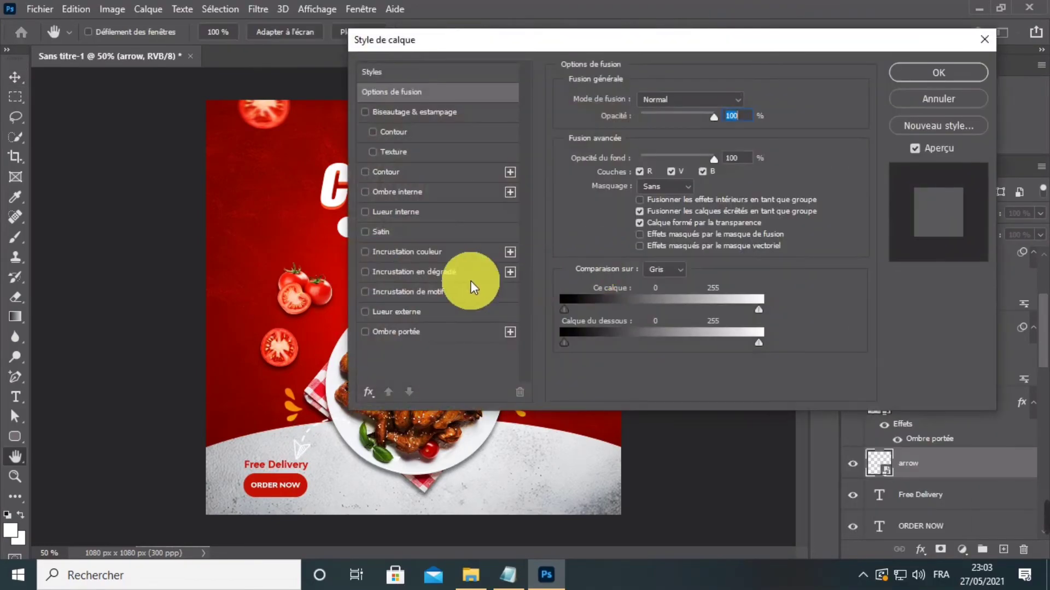
{"action": "left_click", "coordinate": [421, 252]}
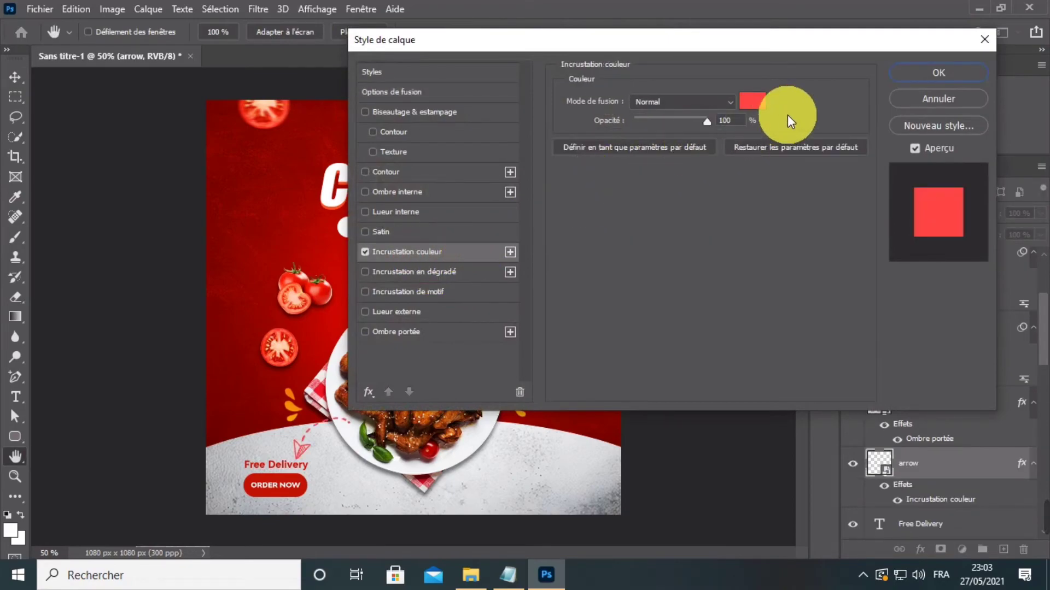
{"action": "left_click", "coordinate": [907, 72]}
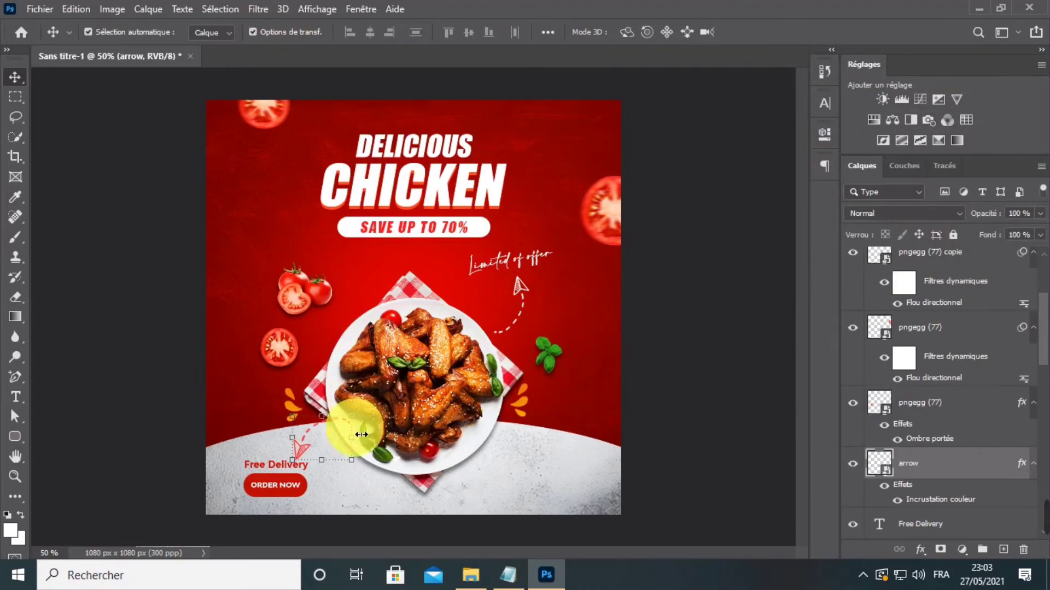
Scale the red arrow to about 18%, rotate it to about -120° and position it just above the Free Delivery text.
{"action": "left_click_drag", "start_coordinate": [351, 418], "coordinate": [317, 447]}
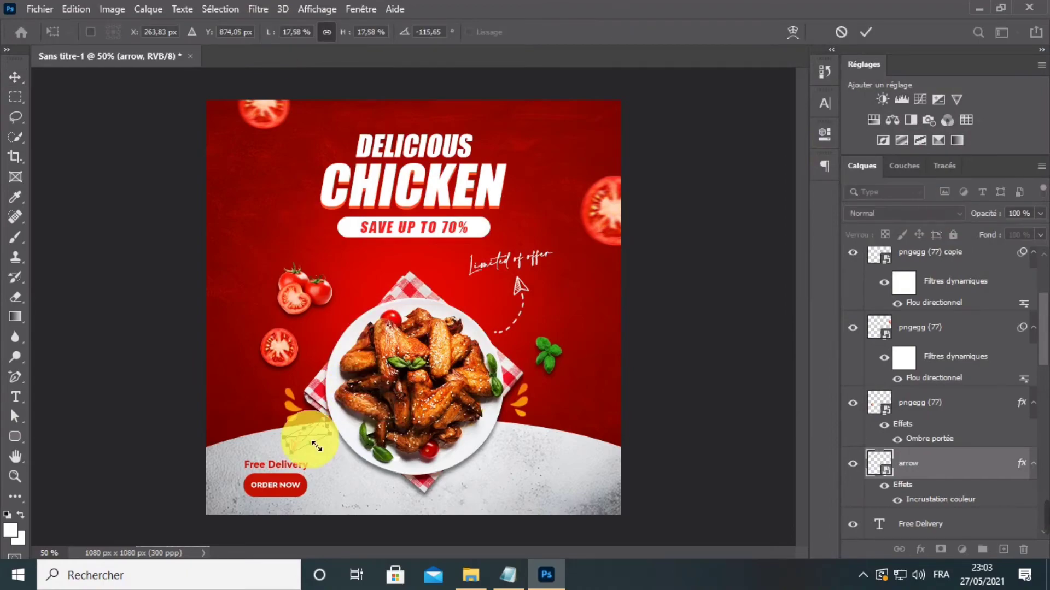
{"action": "left_click", "coordinate": [869, 33]}
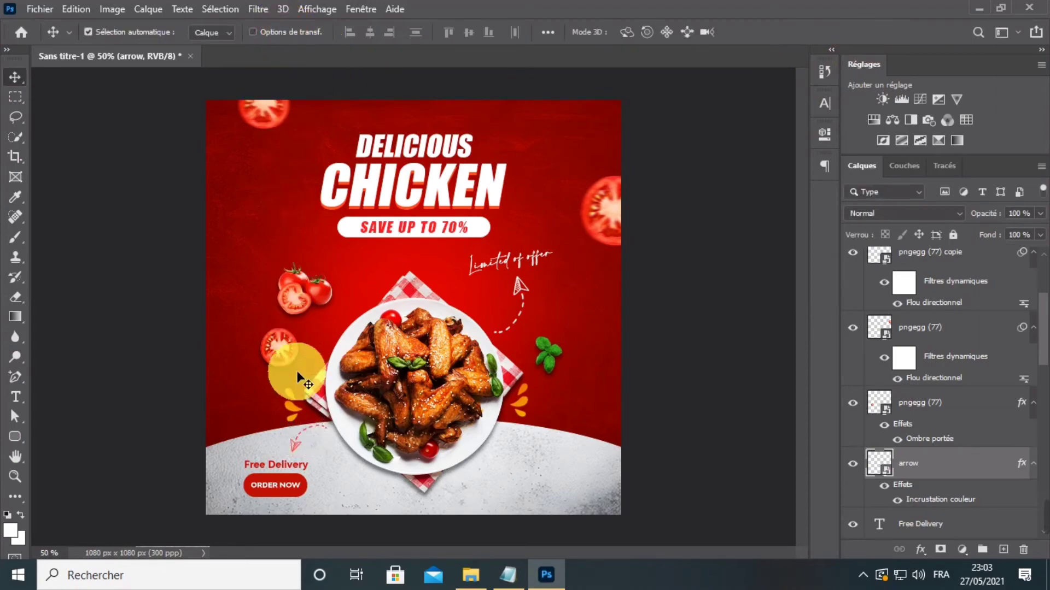
{"action": "left_click_drag", "start_coordinate": [294, 446], "coordinate": [291, 450]}
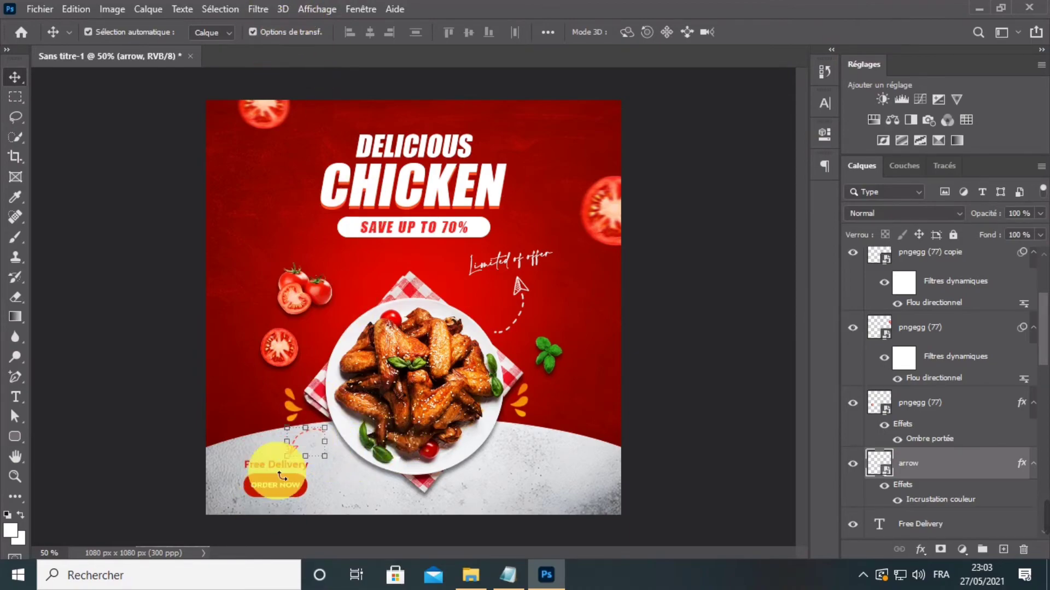
{"action": "key", "text": "ctrl+t"}
{"action": "left_click_drag", "start_coordinate": [298, 415], "coordinate": [281, 463]}
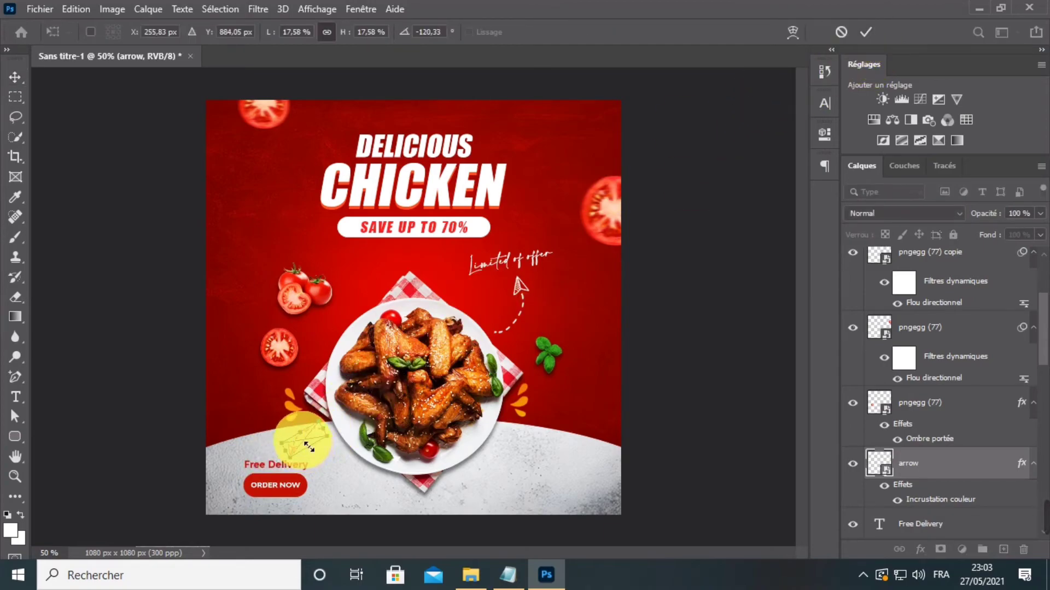
{"action": "left_click", "coordinate": [866, 32]}
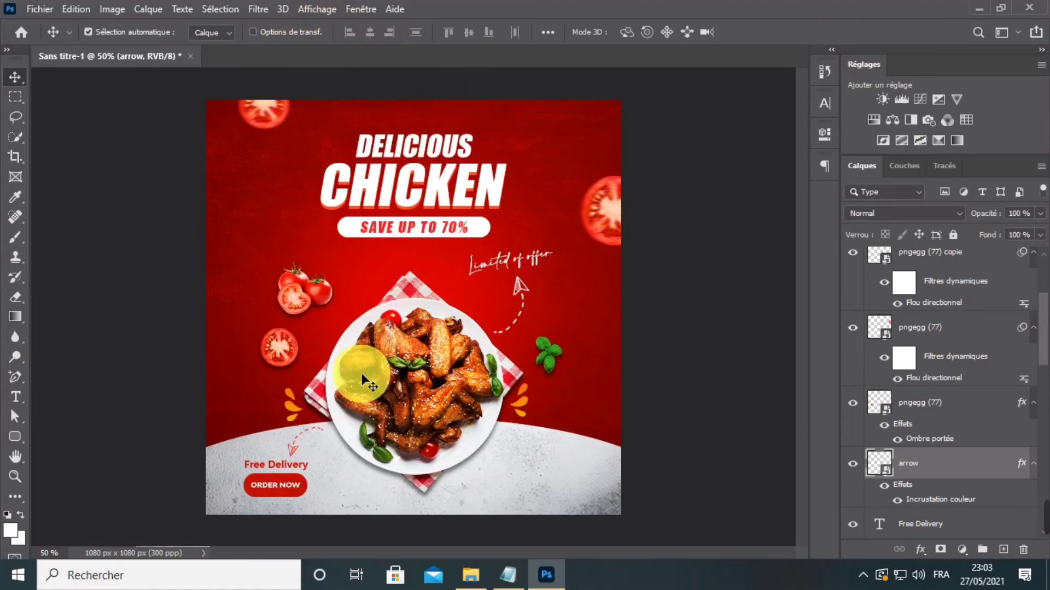
{"action": "key", "text": "ctrl+minus"}
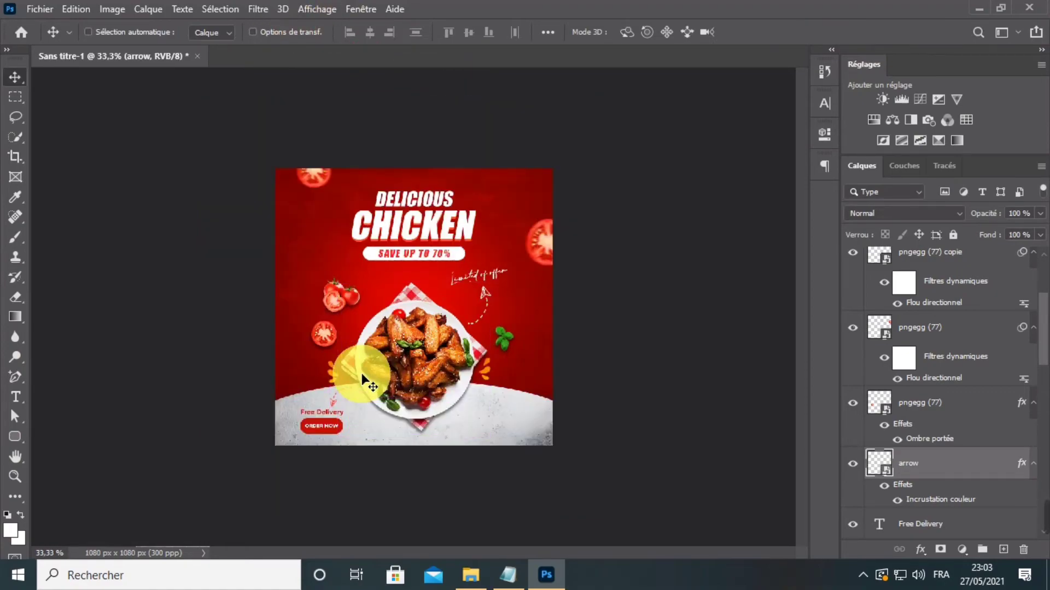
{"action": "key", "text": "ctrl+plus"}
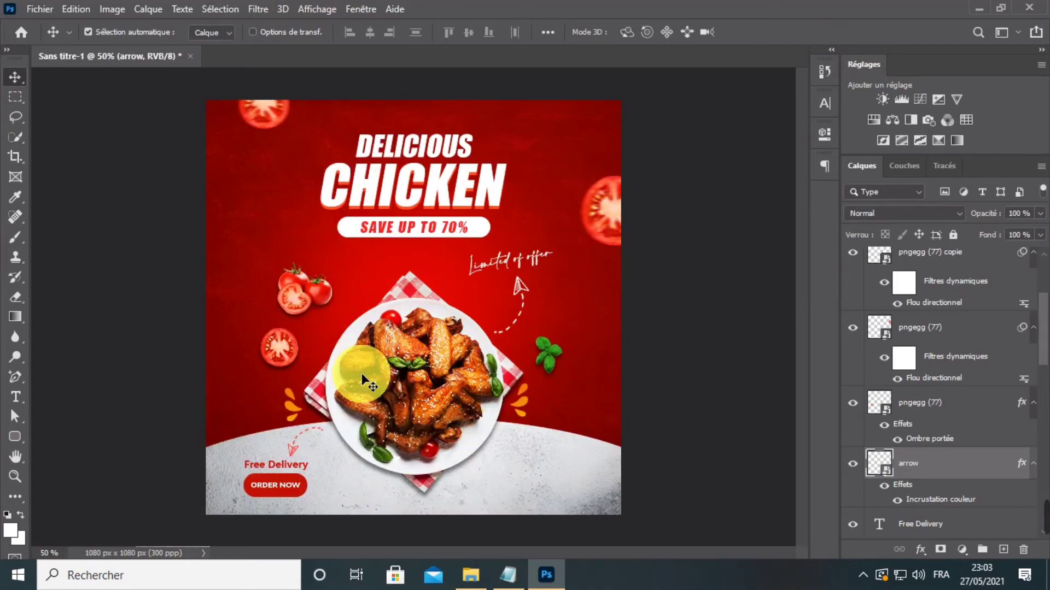
Add a text layer on the poster's lower-right grey area containing the phone number copied from the Notepad document.
{"action": "left_click", "coordinate": [16, 397]}
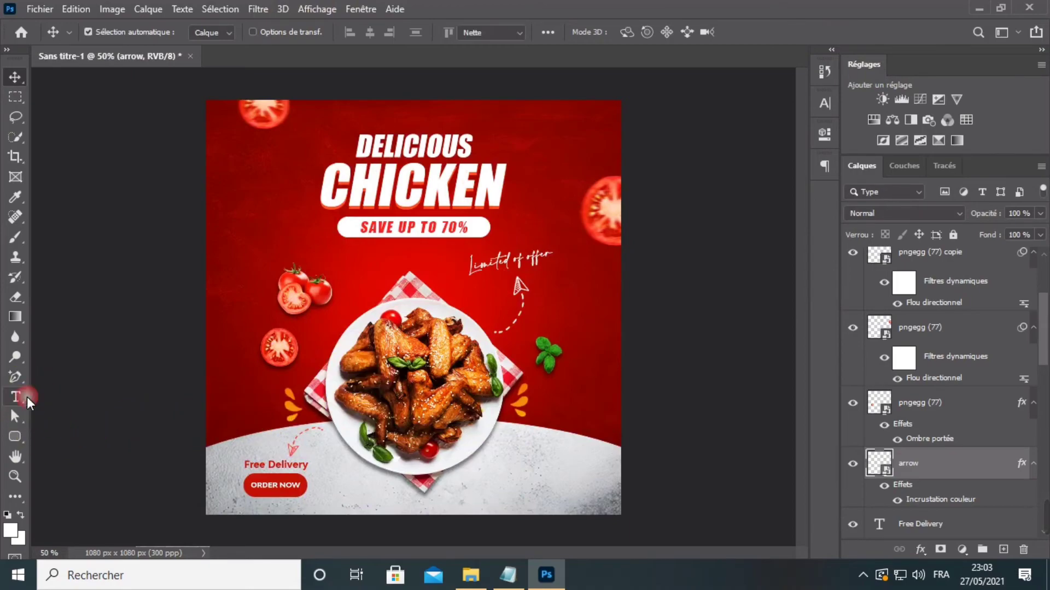
{"action": "left_click", "coordinate": [516, 465]}
{"action": "left_click", "coordinate": [508, 575]}
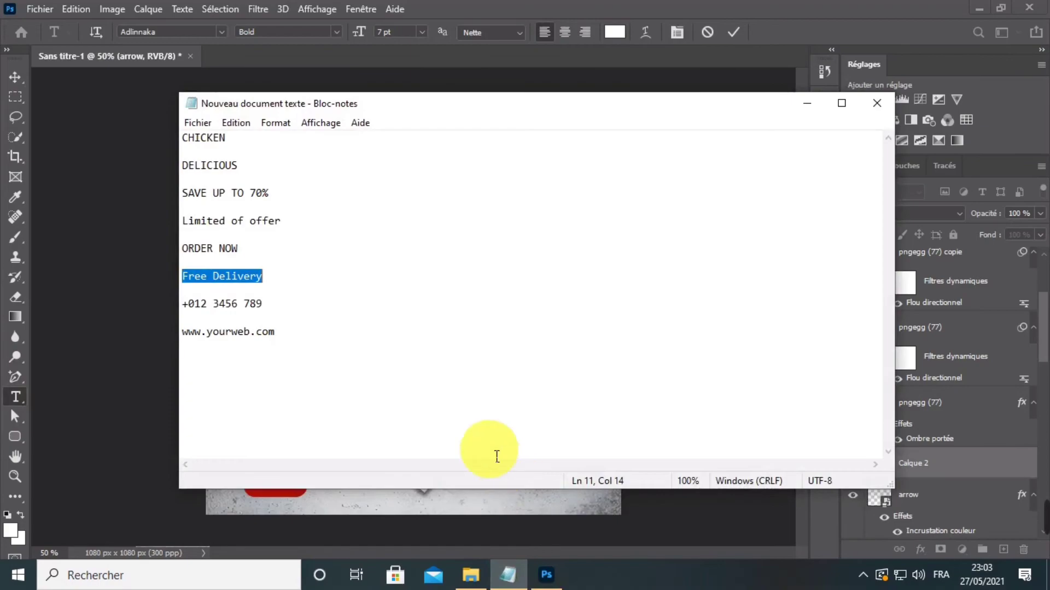
{"action": "key", "text": "Down"}
{"action": "key", "text": "shift+End"}
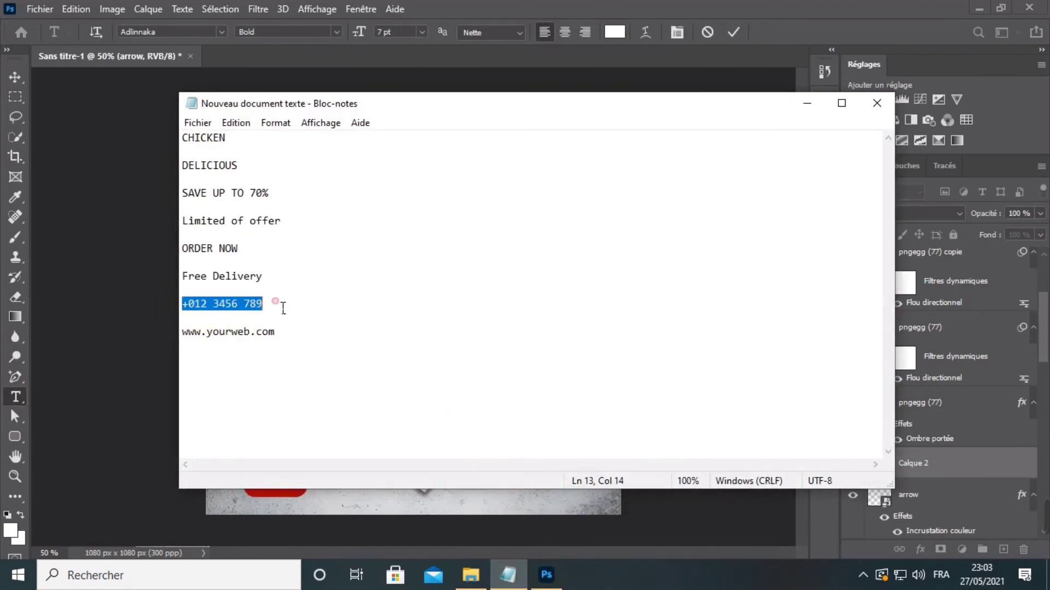
{"action": "right_click", "coordinate": [257, 303]}
{"action": "left_click", "coordinate": [306, 355]}
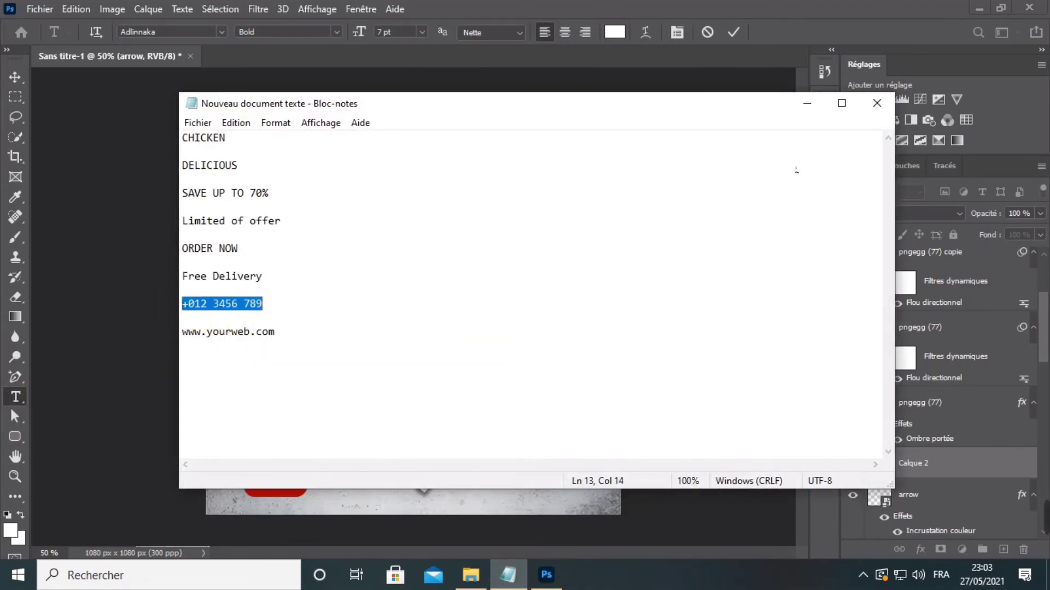
{"action": "left_click", "coordinate": [807, 103]}
{"action": "right_click", "coordinate": [553, 448]}
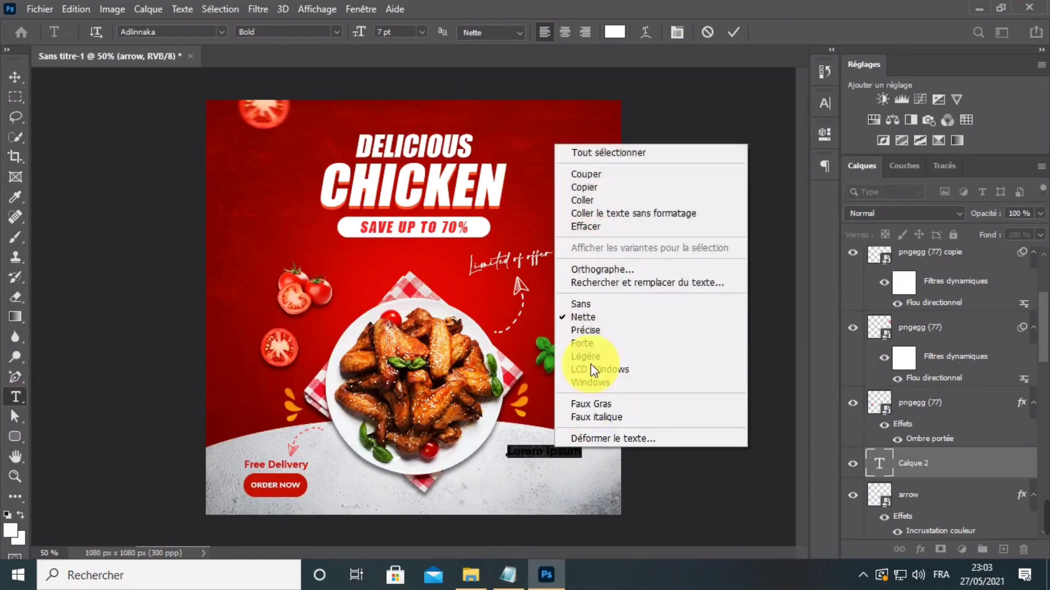
{"action": "left_click", "coordinate": [582, 200]}
Recolour the phone number text red (c41205), sampled from the ORDER NOW button, and commit the text.
{"action": "key", "text": "ctrl+a"}
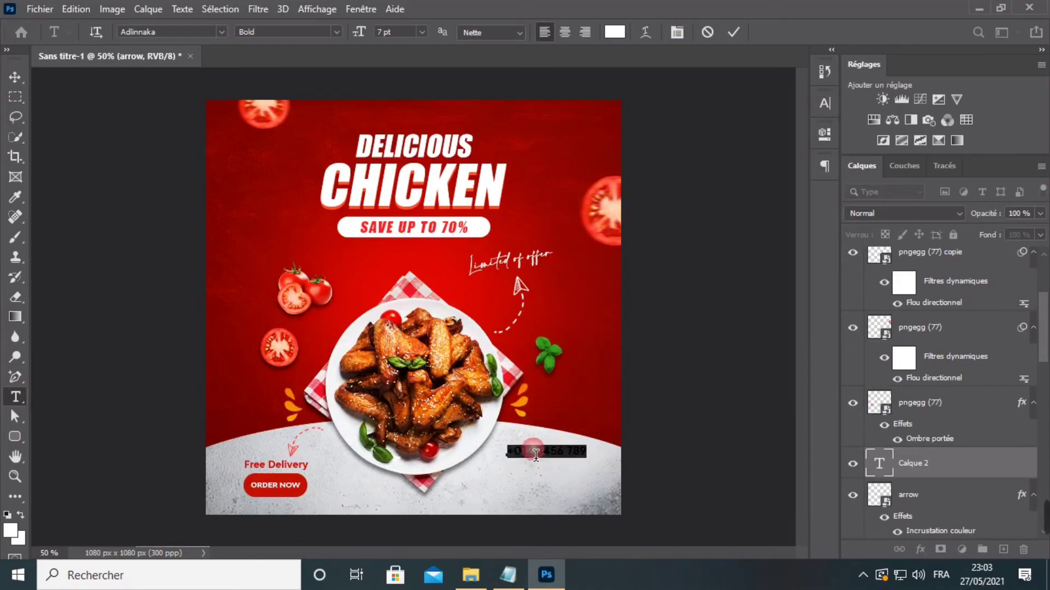
{"action": "left_click", "coordinate": [615, 32]}
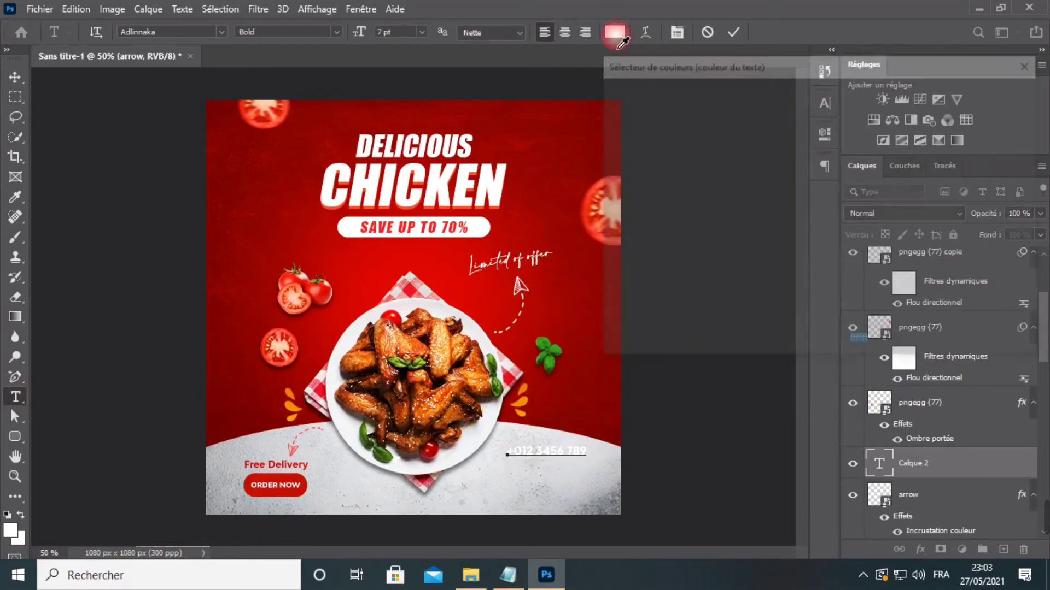
{"action": "left_click", "coordinate": [277, 484]}
{"action": "left_click", "coordinate": [936, 85]}
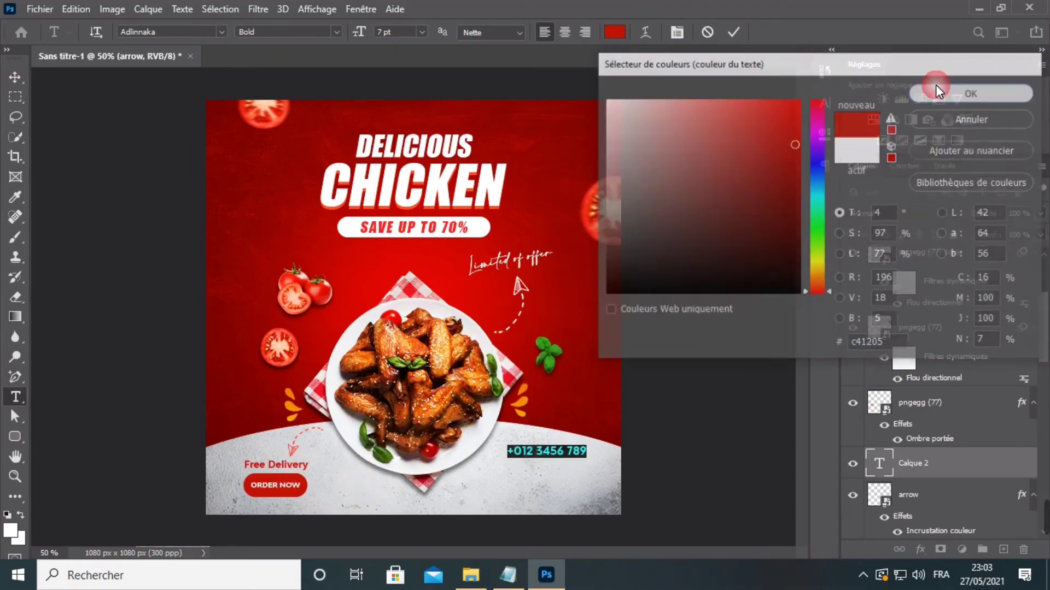
{"action": "left_click", "coordinate": [826, 104]}
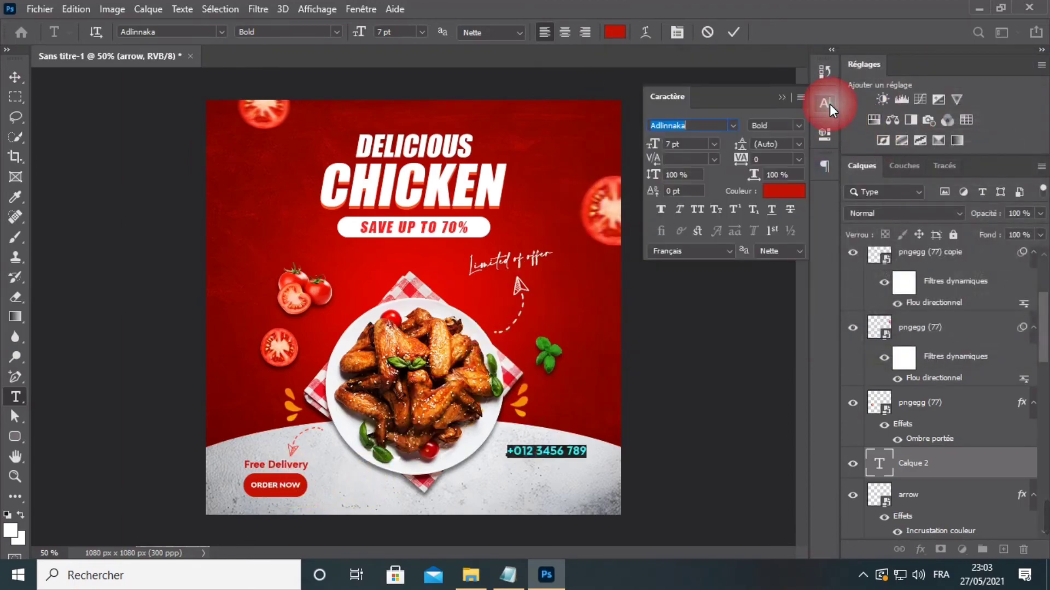
{"action": "left_click", "coordinate": [734, 126]}
{"action": "left_click", "coordinate": [734, 126]}
{"action": "left_click", "coordinate": [732, 34]}
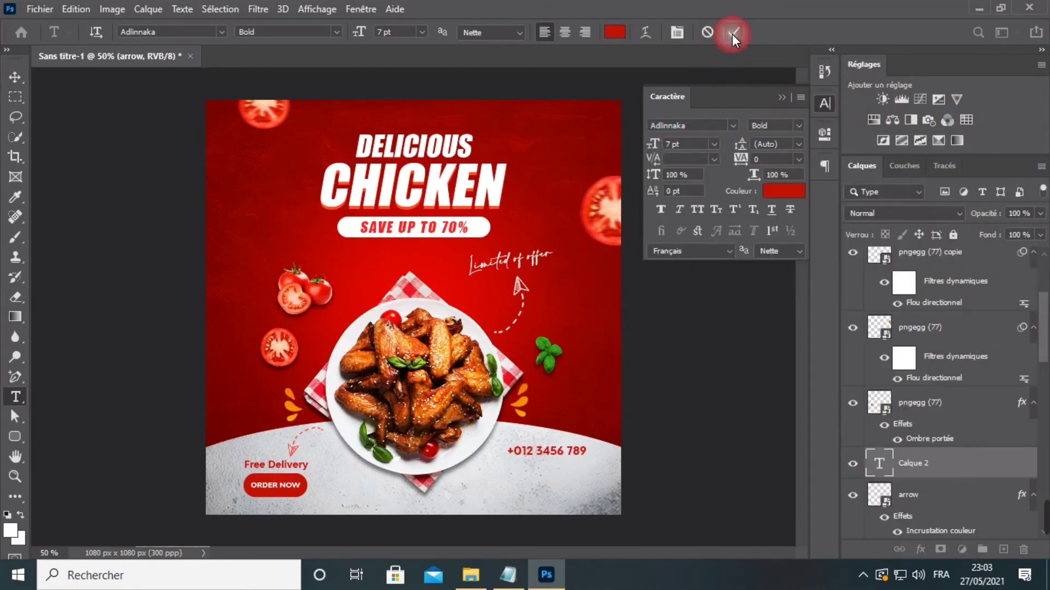
{"action": "left_click", "coordinate": [782, 97]}
Scale the phone number text to about 112% and position it to the right of the plate, slightly lower on the grey area.
{"action": "left_click", "coordinate": [15, 77]}
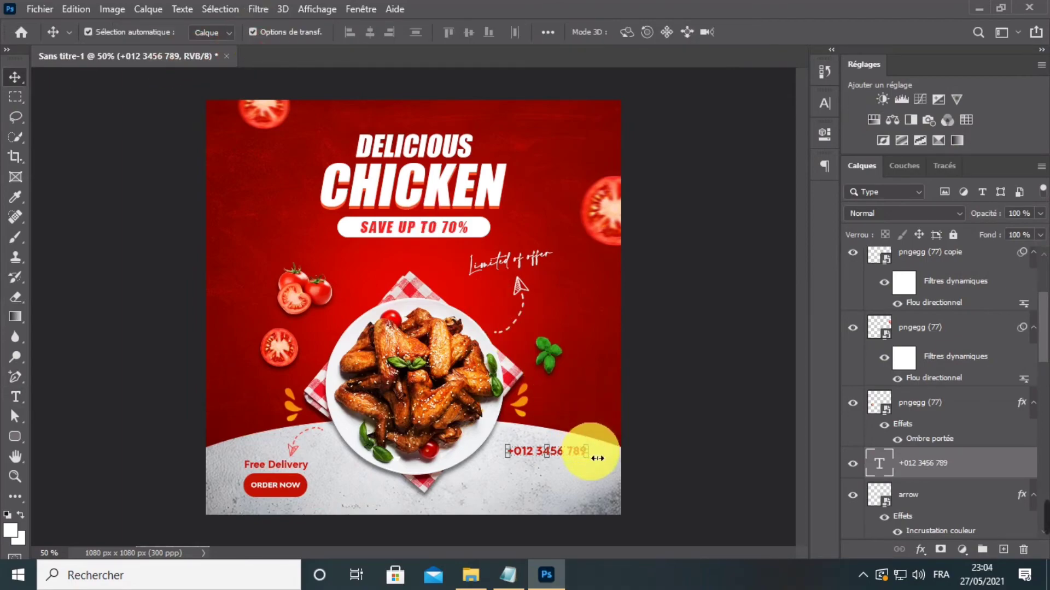
{"action": "key", "text": "ctrl+t"}
{"action": "left_click_drag", "start_coordinate": [597, 458], "coordinate": [559, 459]}
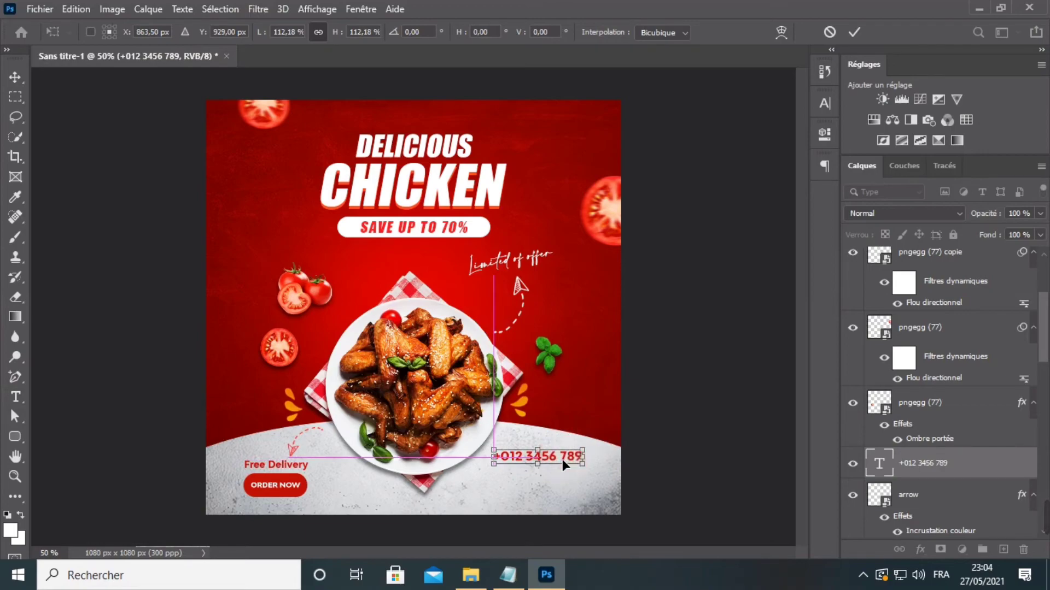
{"action": "left_click", "coordinate": [853, 33]}
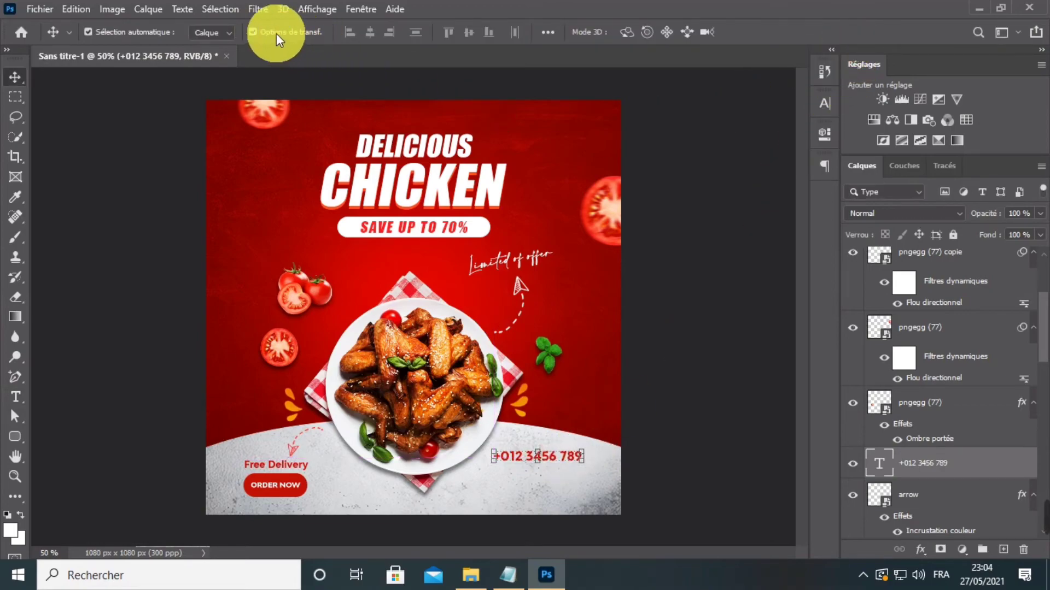
{"action": "left_click", "coordinate": [277, 33]}
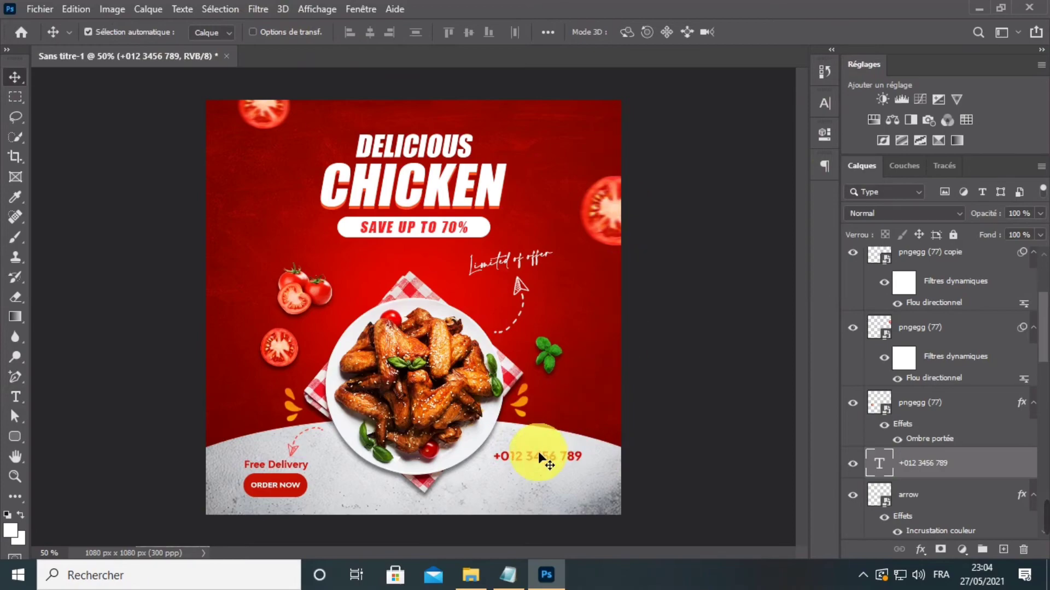
{"action": "left_click_drag", "start_coordinate": [539, 454], "coordinate": [529, 464]}
{"action": "left_click", "coordinate": [597, 438]}
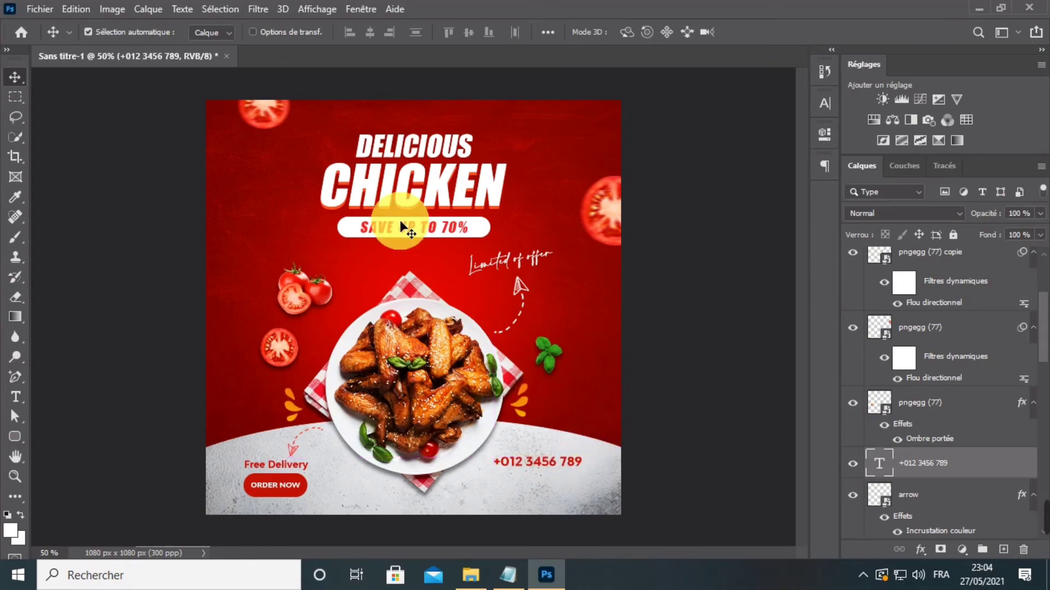
Enlarge the phone number text by about 110%, apply the transformation and shift it slightly toward the plate.
{"action": "key", "text": "ctrl+t"}
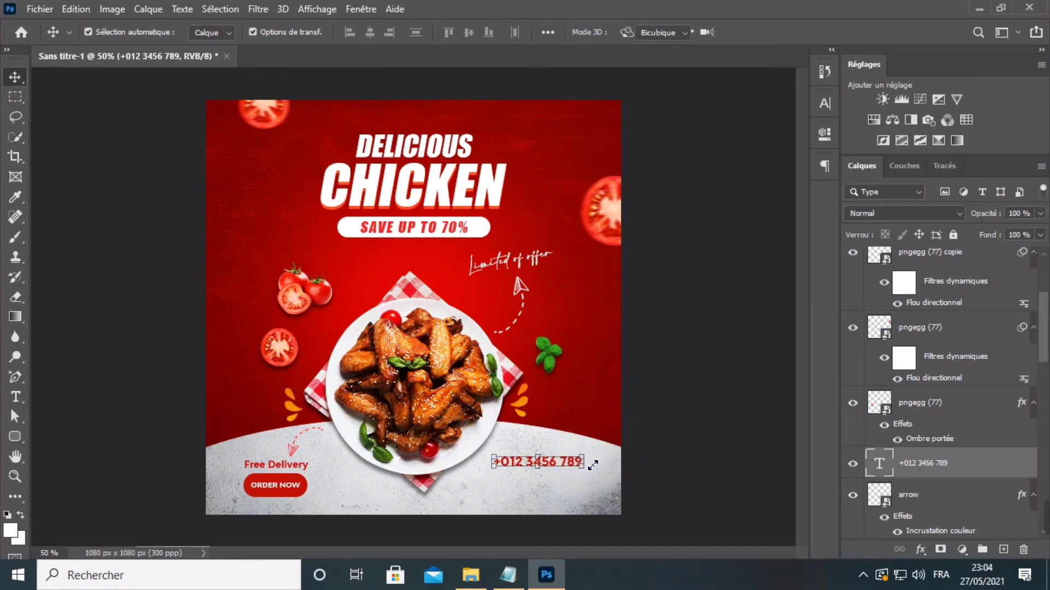
{"action": "left_click_drag", "start_coordinate": [584, 469], "coordinate": [602, 466]}
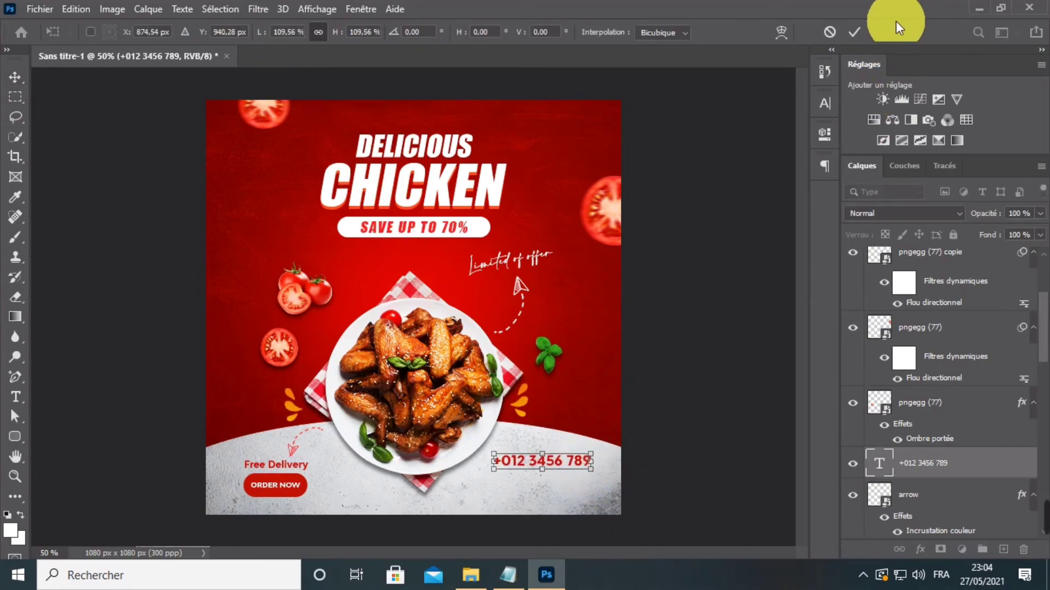
{"action": "left_click", "coordinate": [651, 67]}
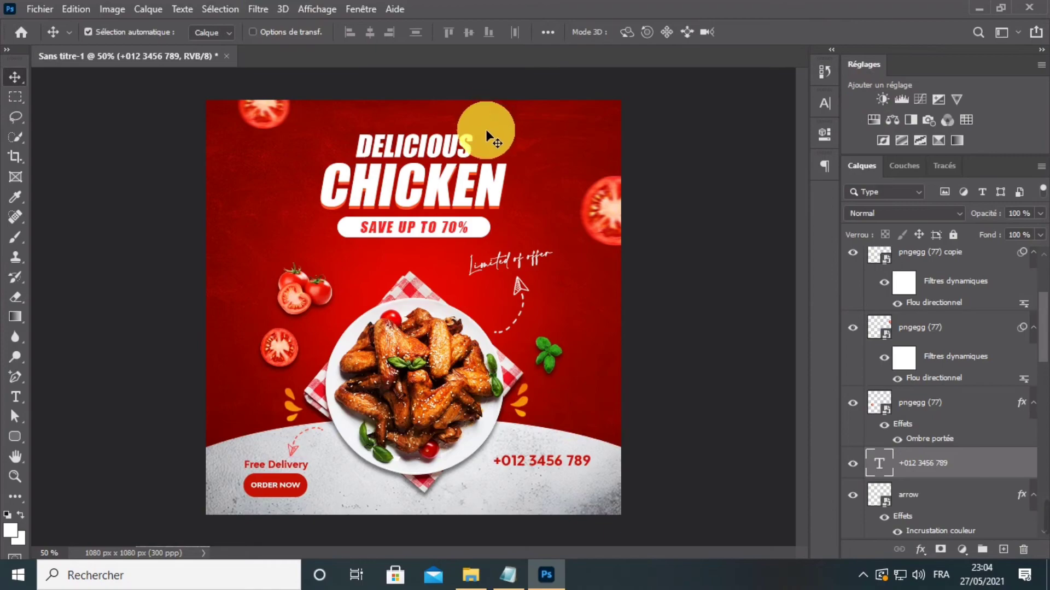
{"action": "left_click_drag", "start_coordinate": [556, 481], "coordinate": [548, 460]}
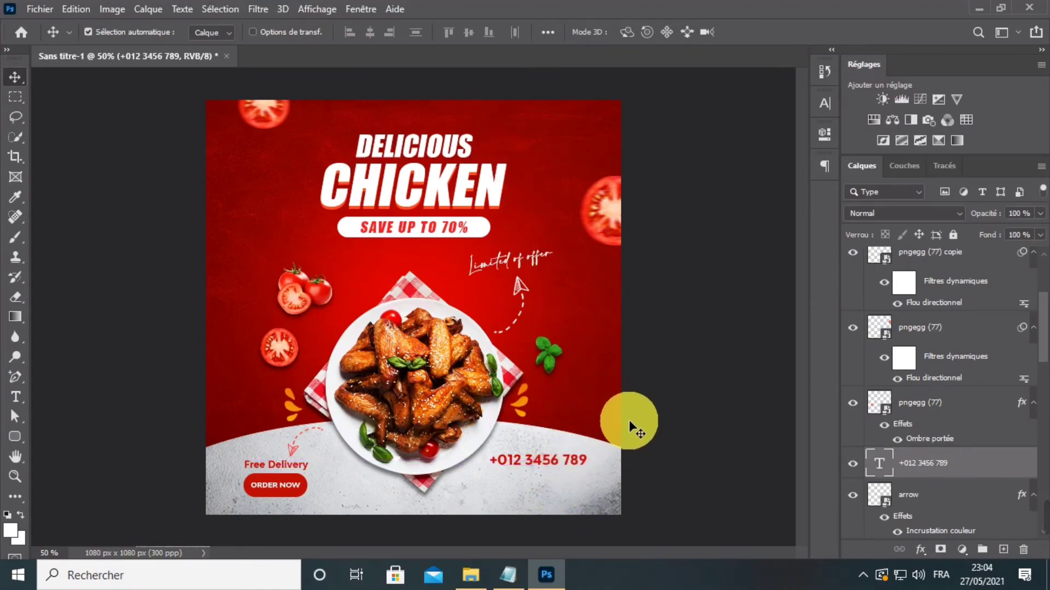
{"action": "left_click", "coordinate": [16, 397]}
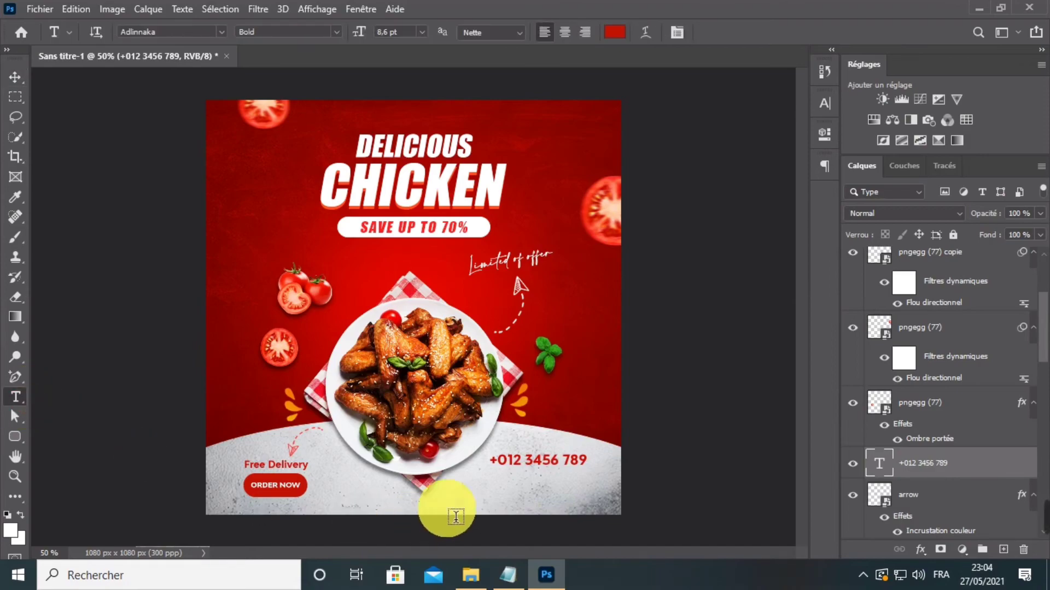
{"action": "left_click", "coordinate": [489, 483]}
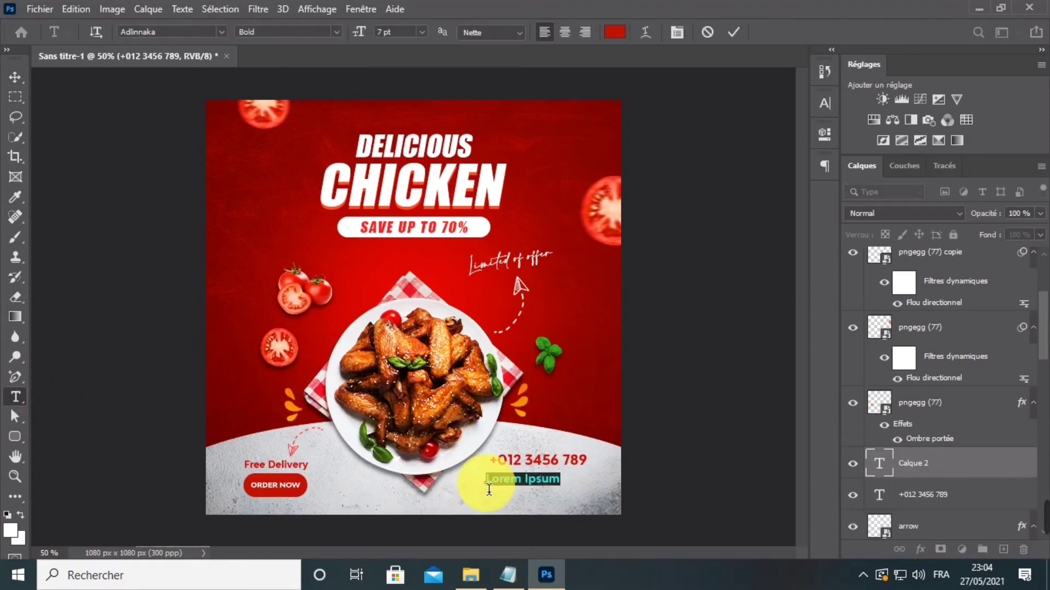
{"action": "left_click", "coordinate": [508, 575]}
{"action": "left_click_drag", "start_coordinate": [183, 332], "coordinate": [276, 332]}
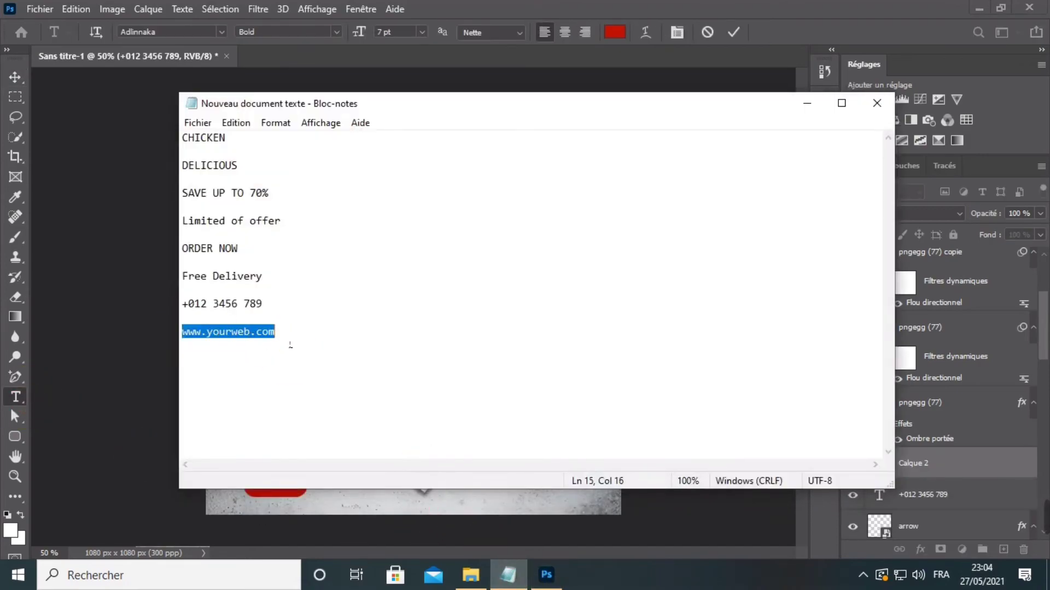
{"action": "right_click", "coordinate": [269, 336]}
{"action": "left_click", "coordinate": [312, 150]}
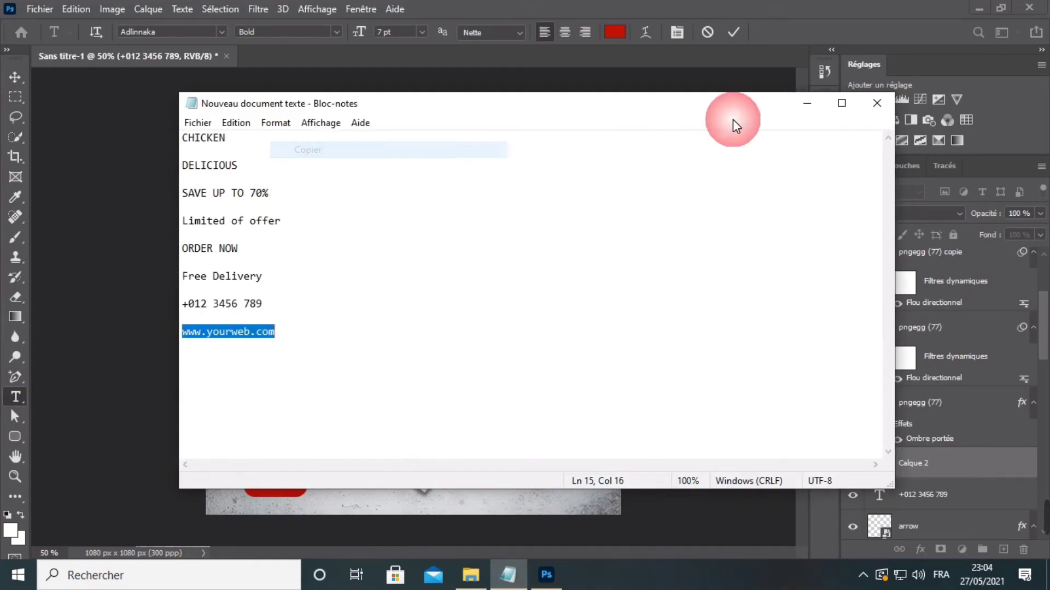
{"action": "left_click", "coordinate": [807, 103]}
{"action": "right_click", "coordinate": [544, 490]}
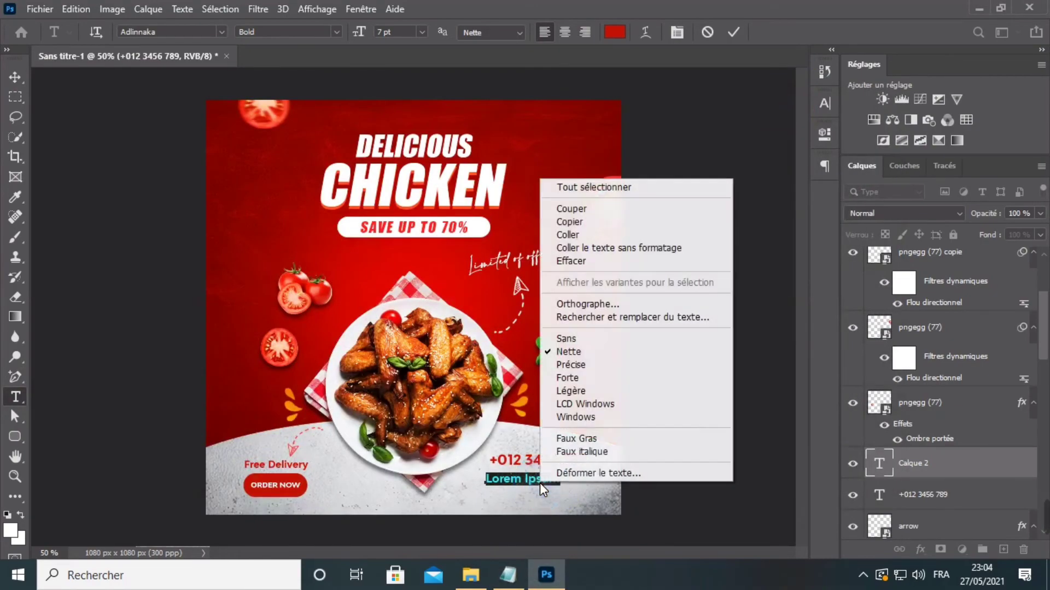
{"action": "left_click", "coordinate": [576, 236]}
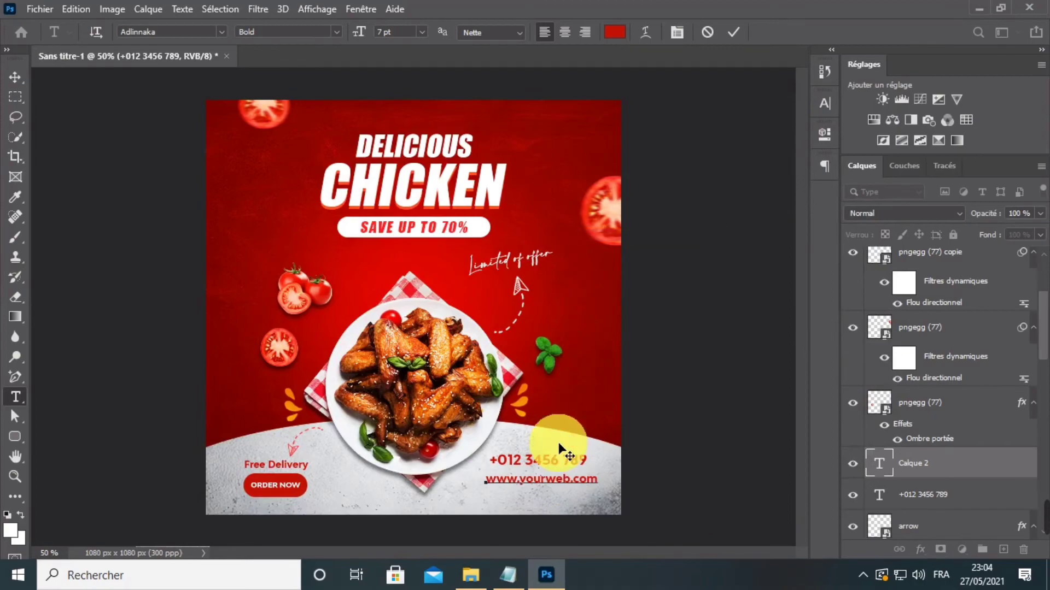
Select the whole website text and set its font to Calibri in the Italic style.
{"action": "double_click", "coordinate": [534, 490]}
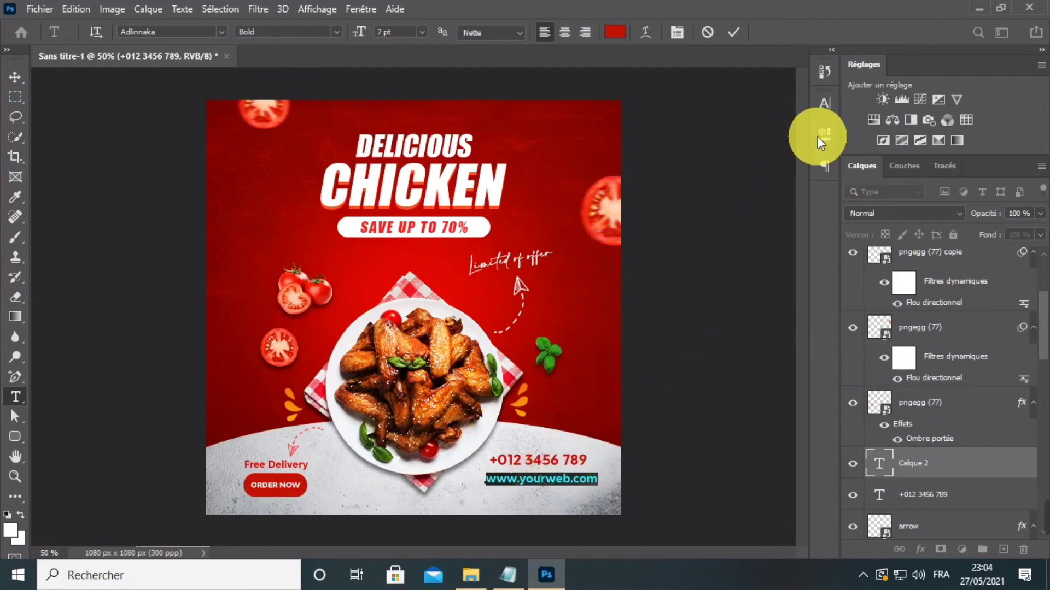
{"action": "left_click", "coordinate": [825, 104]}
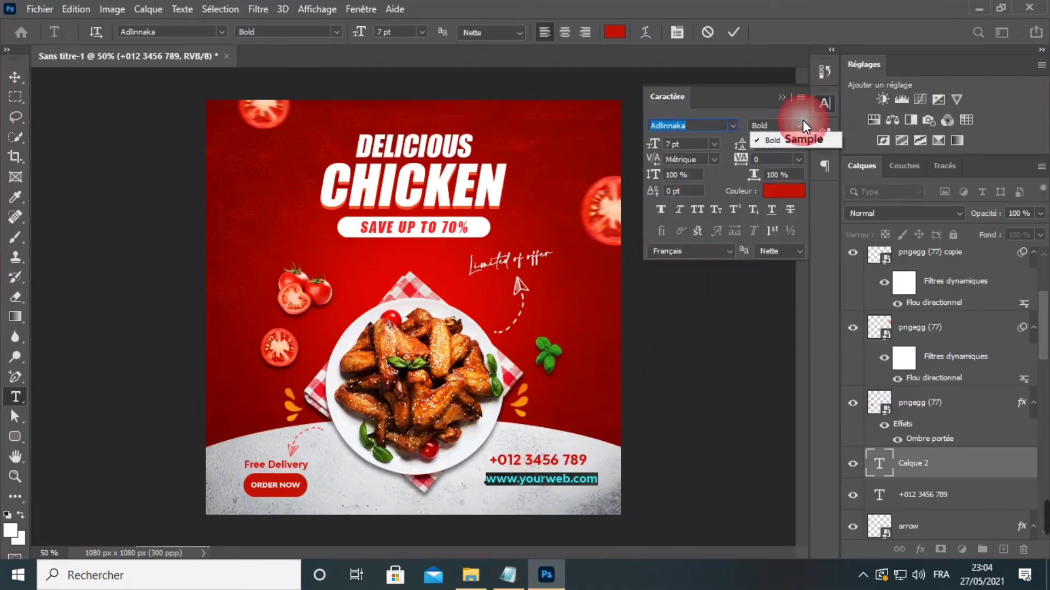
{"action": "left_click", "coordinate": [733, 125]}
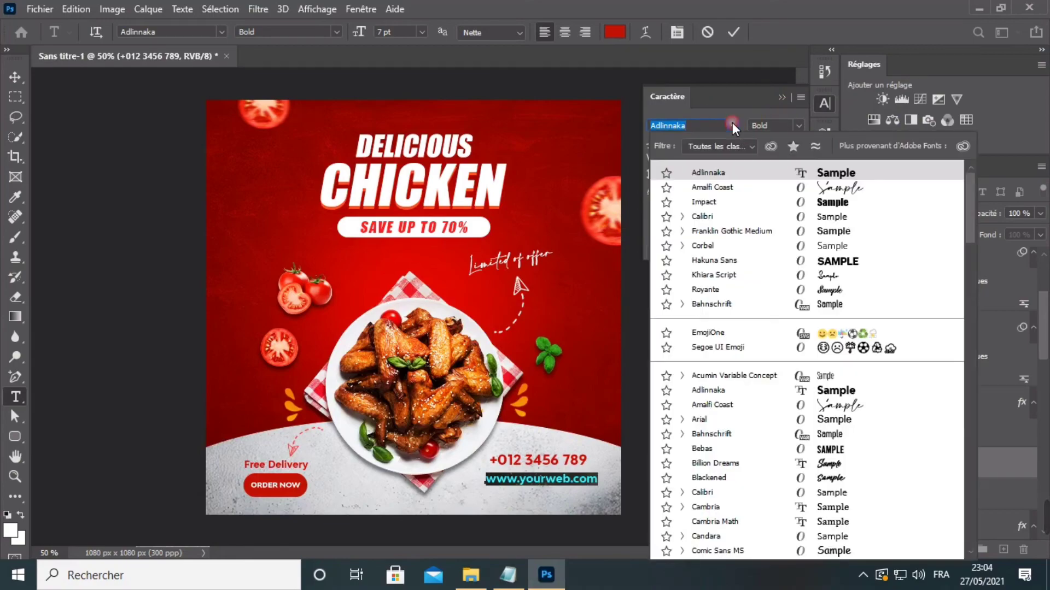
{"action": "left_click", "coordinate": [837, 217]}
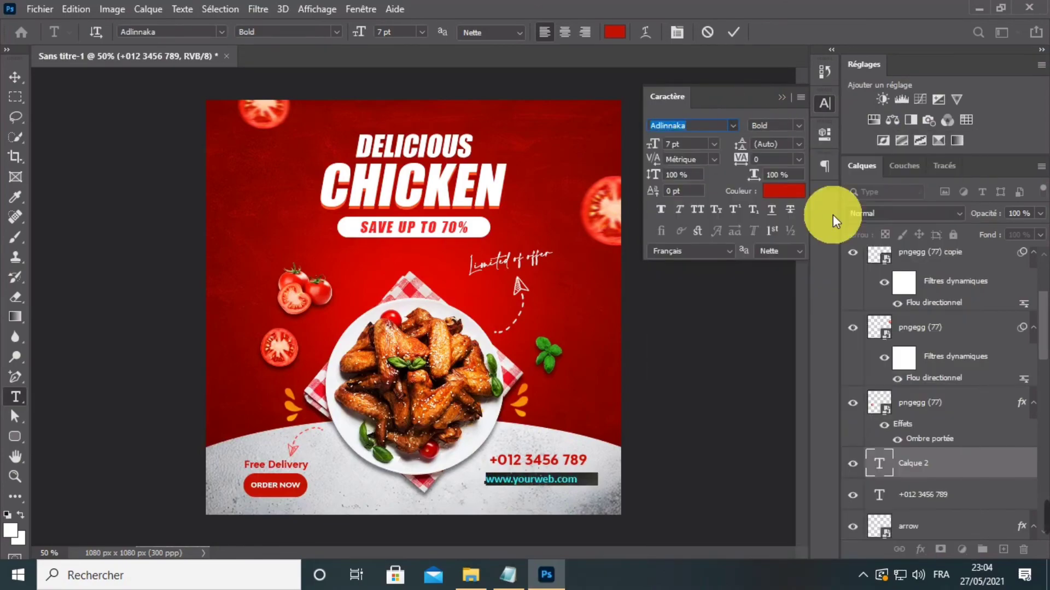
{"action": "left_click", "coordinate": [800, 126]}
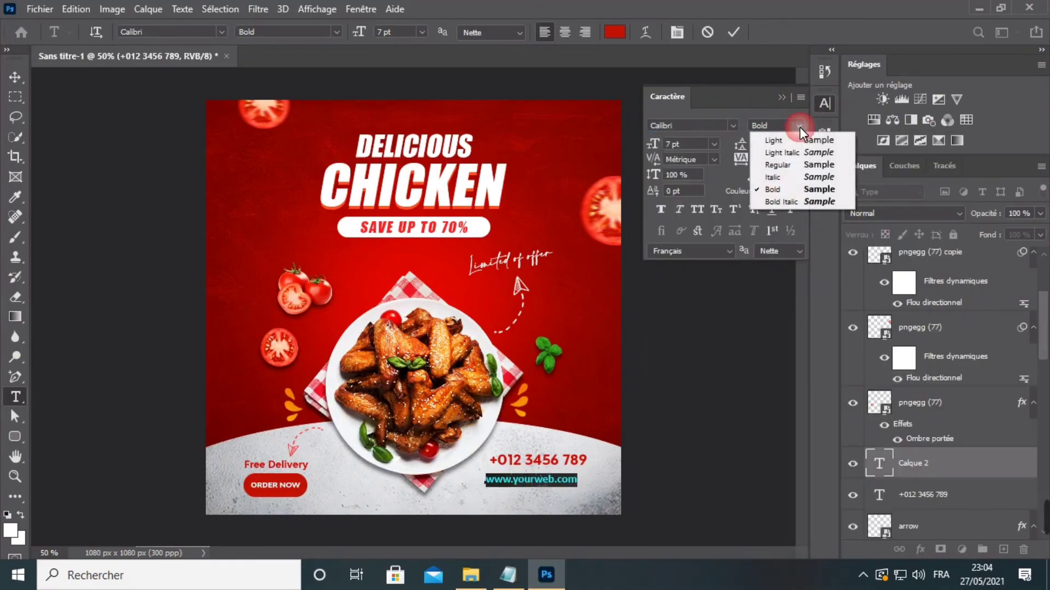
{"action": "left_click", "coordinate": [807, 176]}
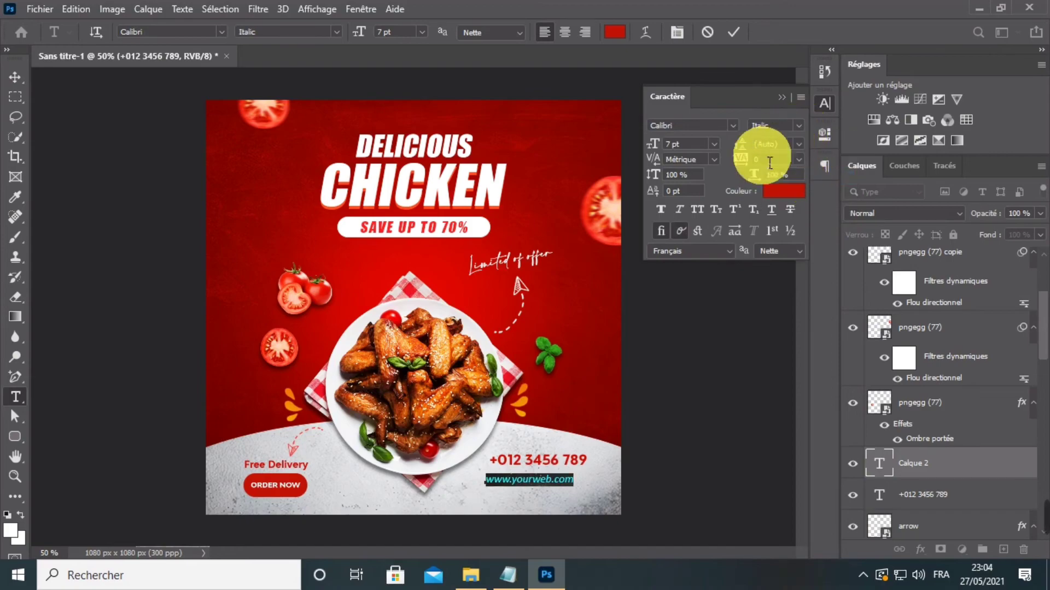
Keep Calibri for the website text and set its font style to Regular.
{"action": "left_click", "coordinate": [798, 125]}
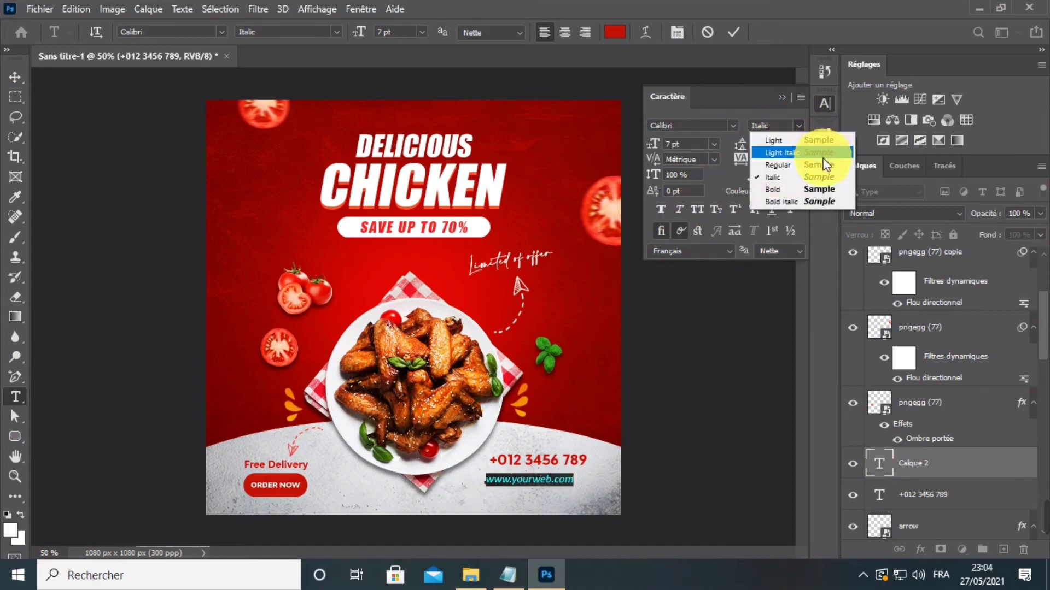
{"action": "left_click", "coordinate": [733, 124]}
{"action": "left_click", "coordinate": [733, 124]}
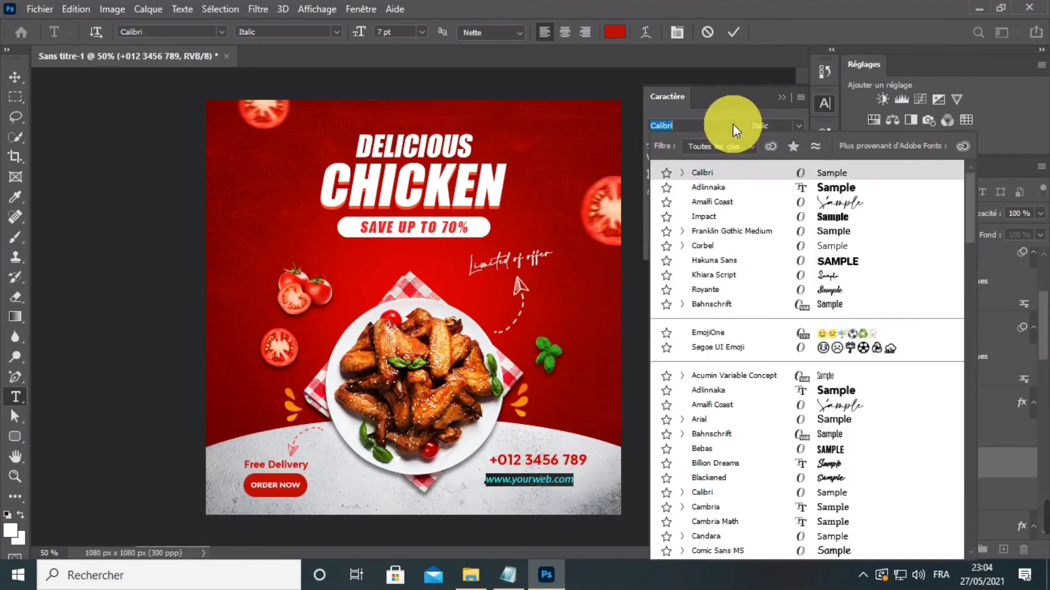
{"action": "left_click", "coordinate": [732, 123]}
{"action": "left_click", "coordinate": [796, 125]}
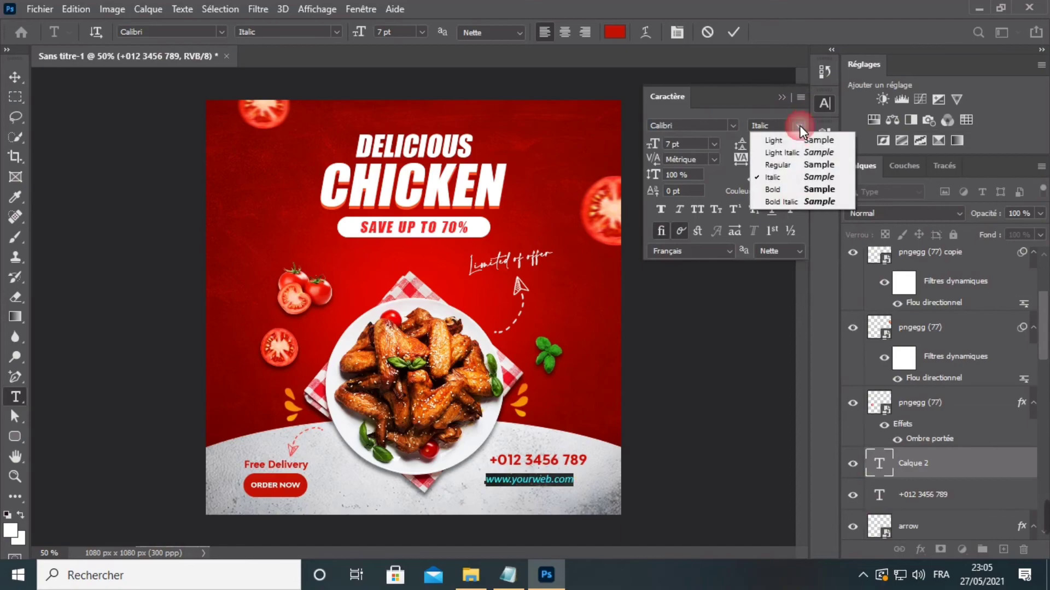
{"action": "left_click", "coordinate": [814, 163]}
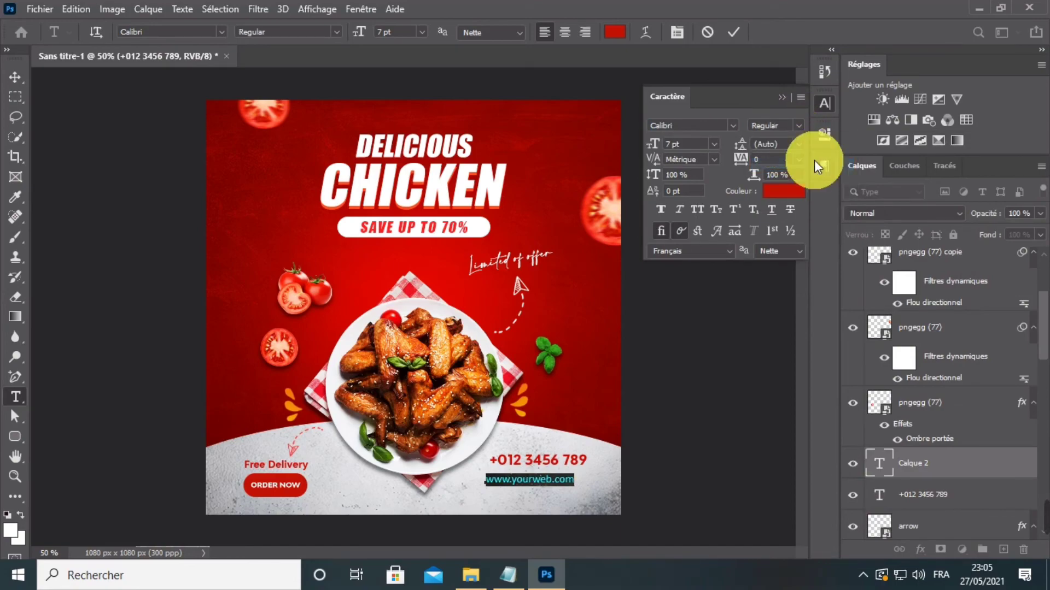
Commit the website text, scale it to about 120% directly beneath the phone number and apply the transformation.
{"action": "left_click", "coordinate": [778, 99]}
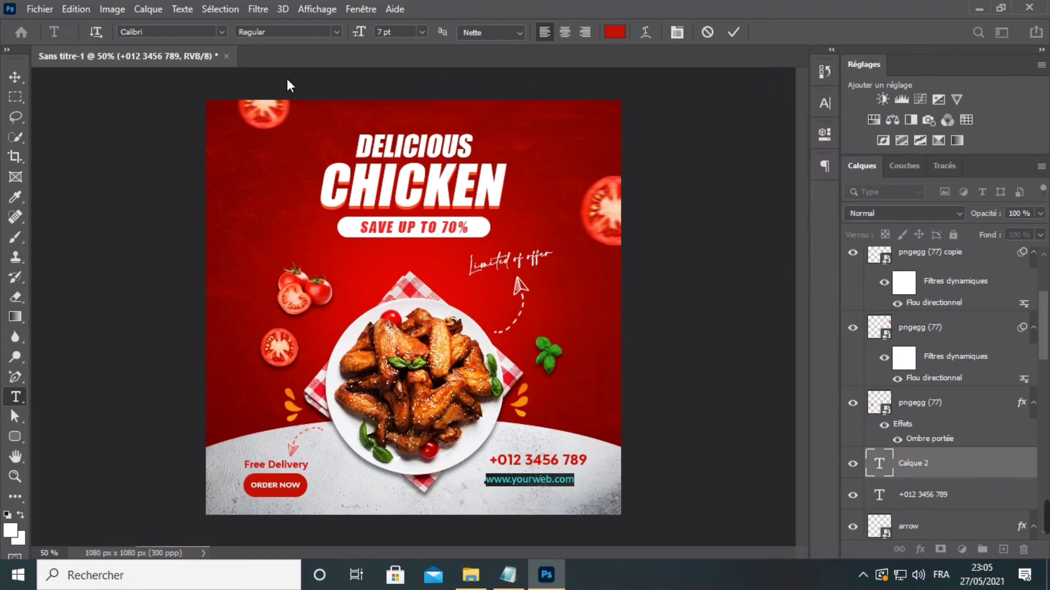
{"action": "left_click", "coordinate": [10, 80]}
{"action": "left_click", "coordinate": [252, 31]}
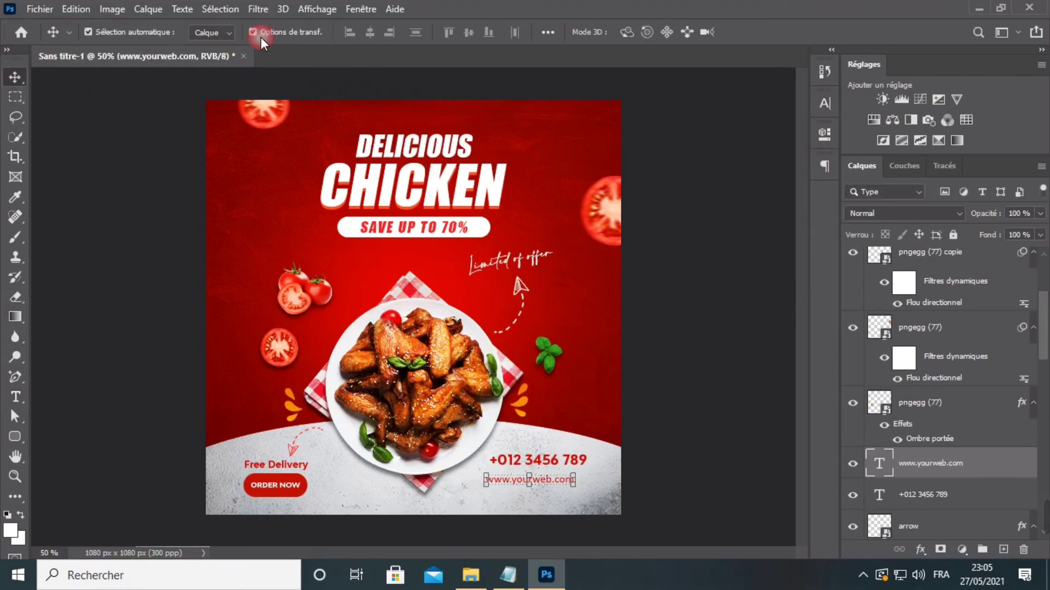
{"action": "mouse_move", "coordinate": [576, 479]}
{"action": "left_mouse_down"}
{"action": "mouse_move", "coordinate": [602, 483]}
{"action": "mouse_move", "coordinate": [576, 474]}
{"action": "mouse_move", "coordinate": [599, 474]}
{"action": "mouse_move", "coordinate": [572, 476]}
{"action": "left_mouse_up"}
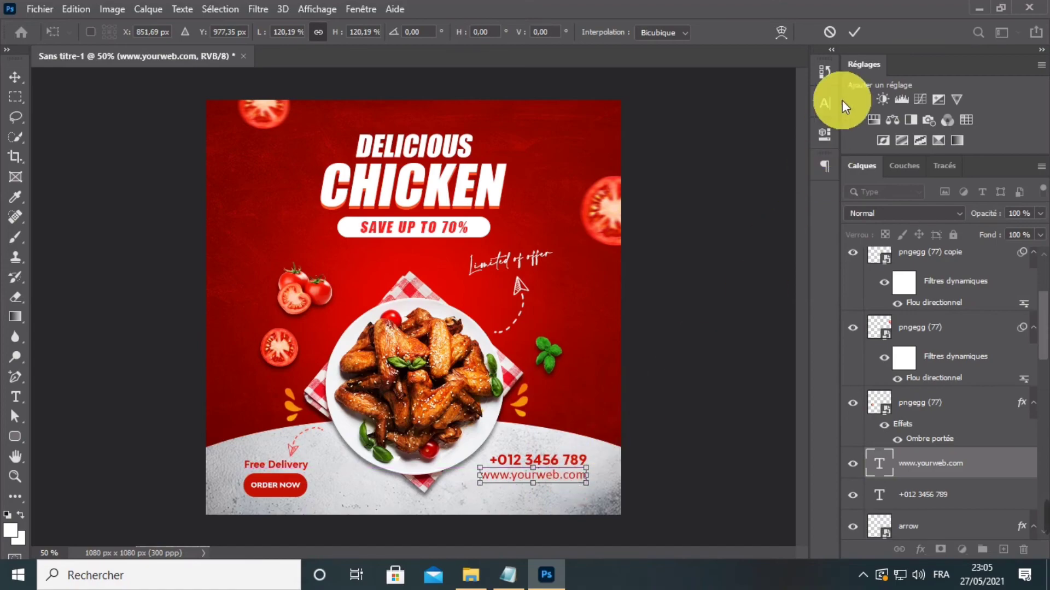
{"action": "left_click", "coordinate": [854, 32]}
{"action": "left_click", "coordinate": [280, 32]}
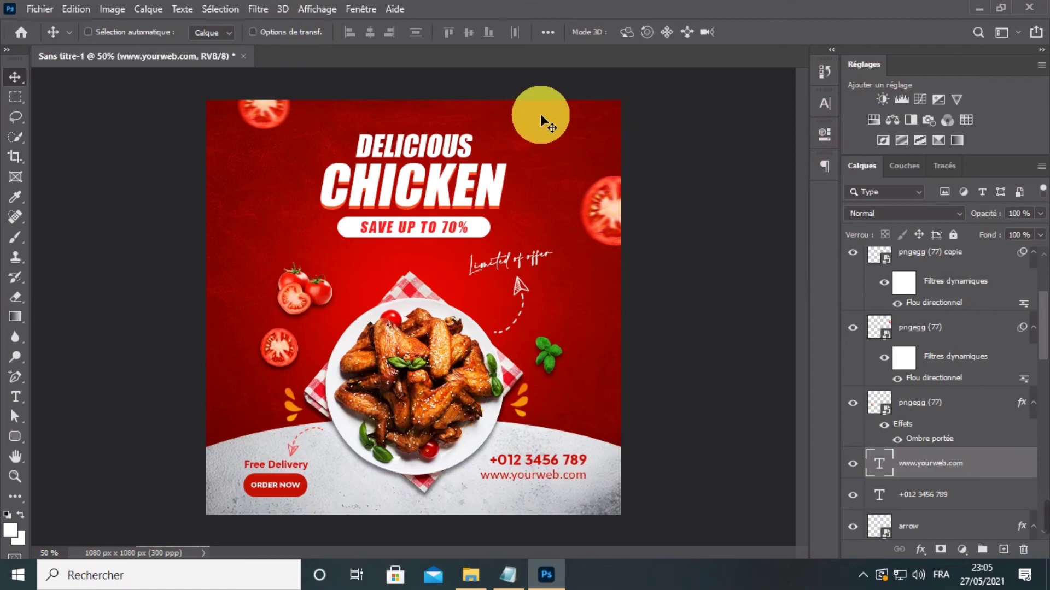
{"action": "key", "text": "ctrl+minus"}
{"action": "key", "text": "ctrl+plus"}
{"action": "key", "text": "ctrl+plus"}
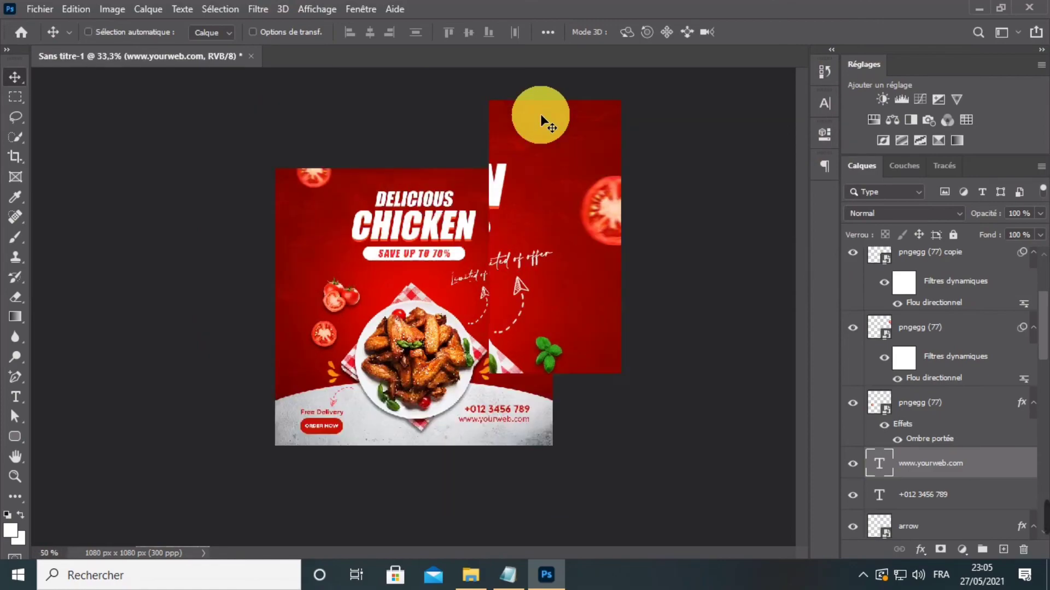
{"action": "key", "text": "ctrl+minus"}
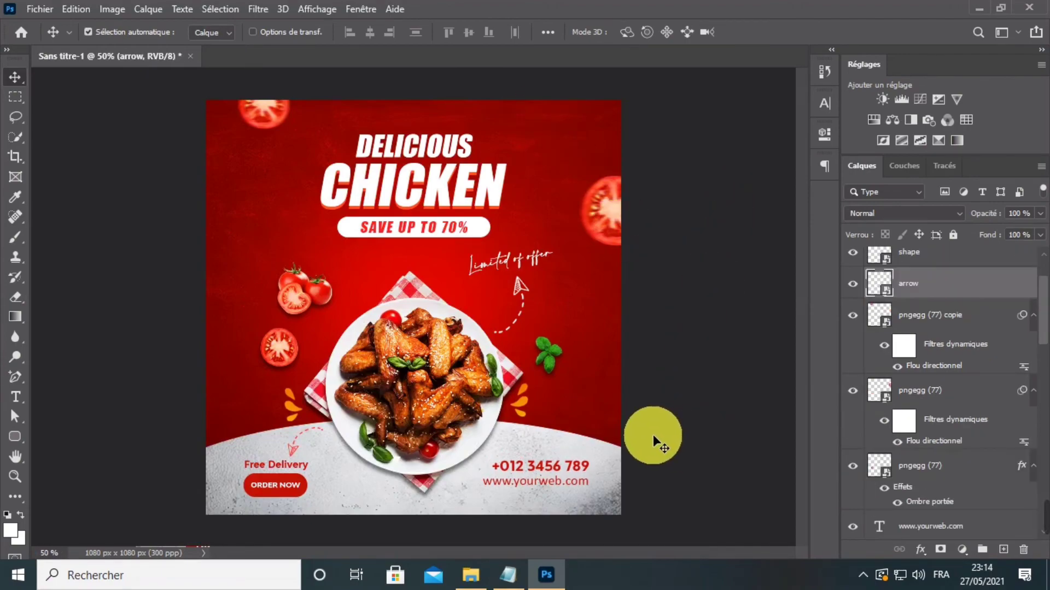
Place the sparks image 2343 from File Explorer and align it with the poster's upper edge at full width.
{"action": "left_click", "coordinate": [471, 574]}
{"action": "left_click_drag", "start_coordinate": [189, 122], "coordinate": [481, 303]}
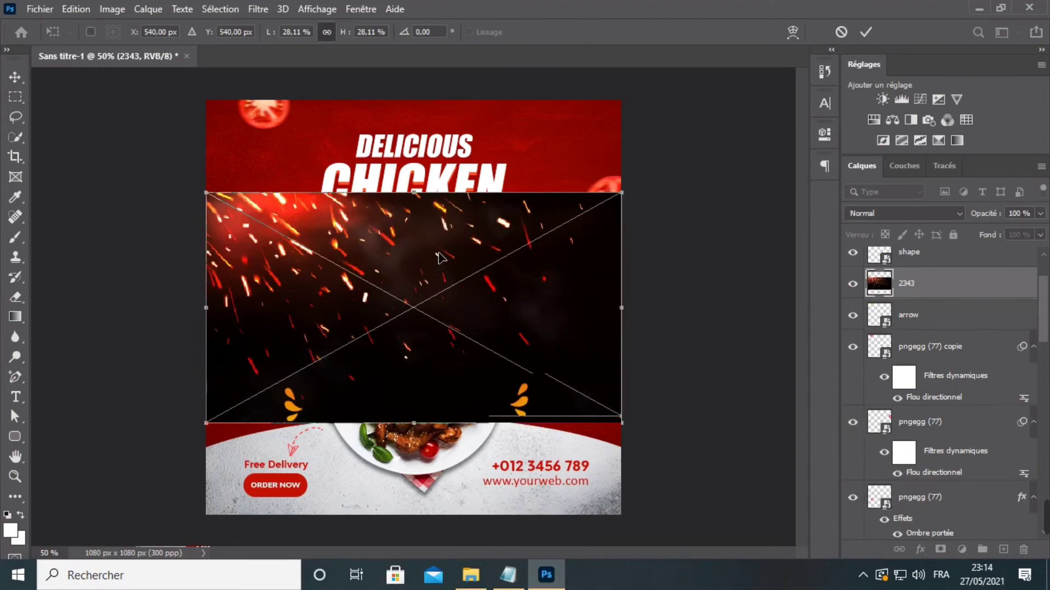
{"action": "left_click_drag", "start_coordinate": [438, 254], "coordinate": [444, 174]}
{"action": "left_click", "coordinate": [861, 31]}
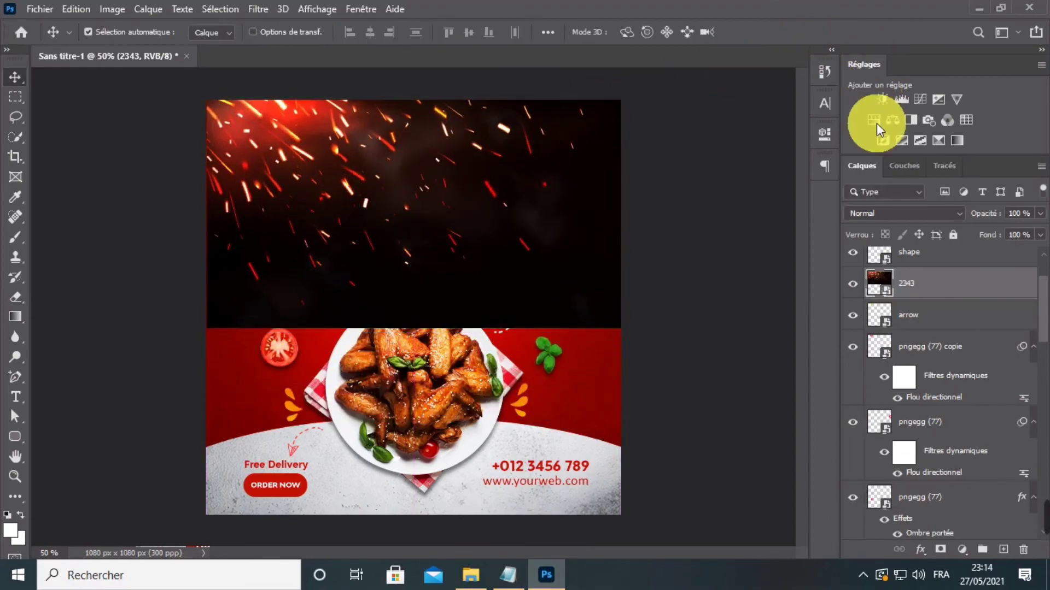
Set the sparks layer's blend mode to Superposition and its opacity to 21%.
{"action": "left_click", "coordinate": [883, 218]}
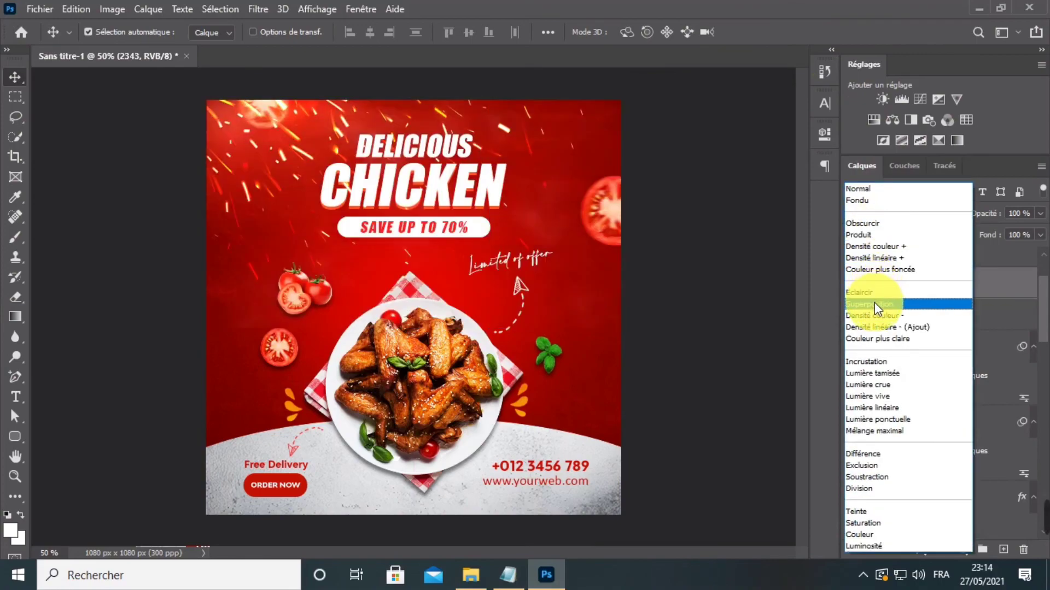
{"action": "left_click", "coordinate": [874, 303]}
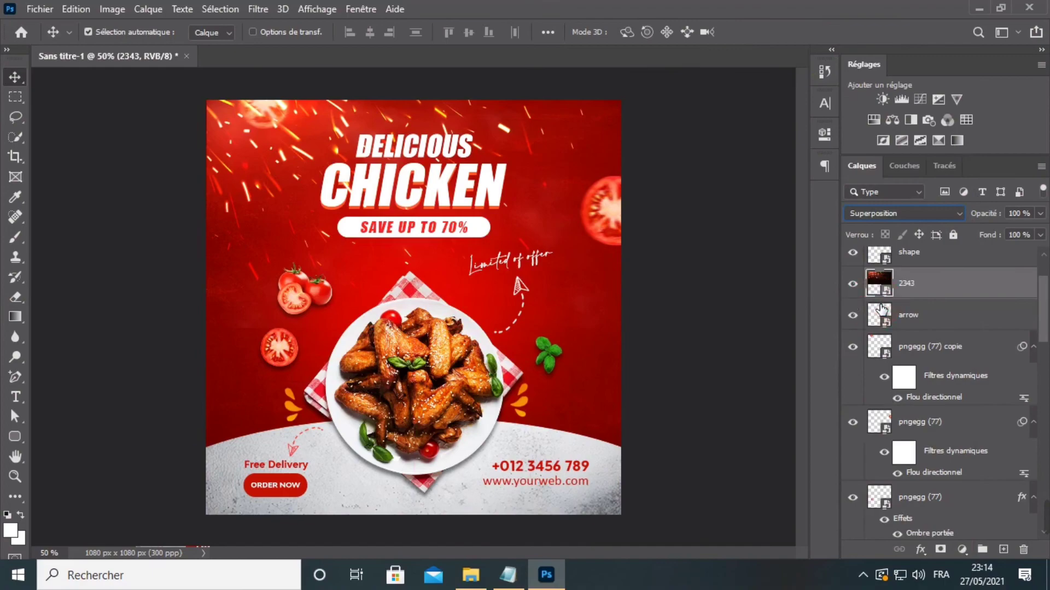
{"action": "left_click", "coordinate": [1038, 214]}
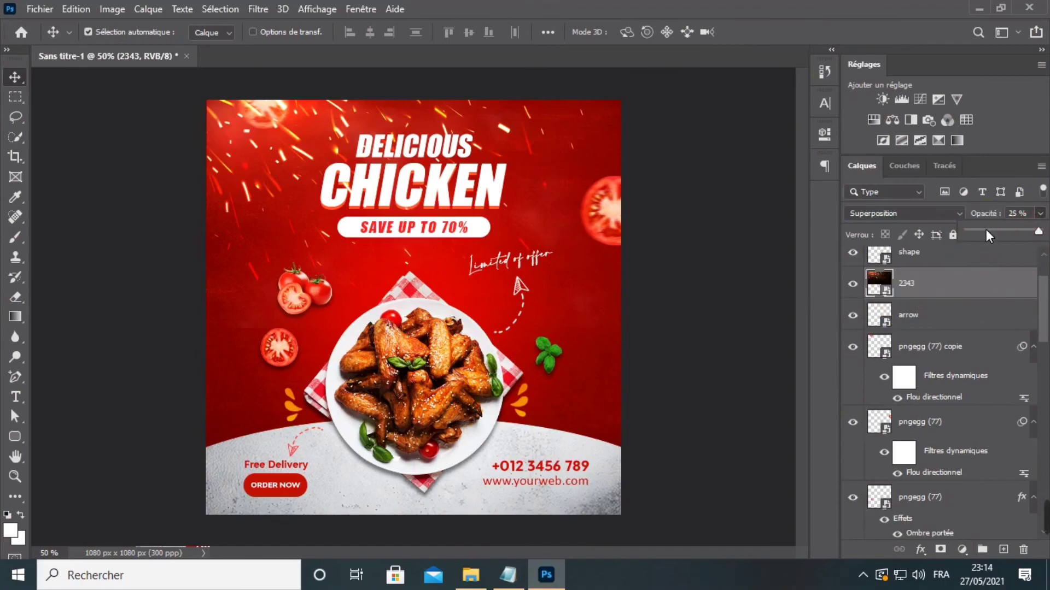
{"action": "left_click_drag", "start_coordinate": [986, 230], "coordinate": [982, 230]}
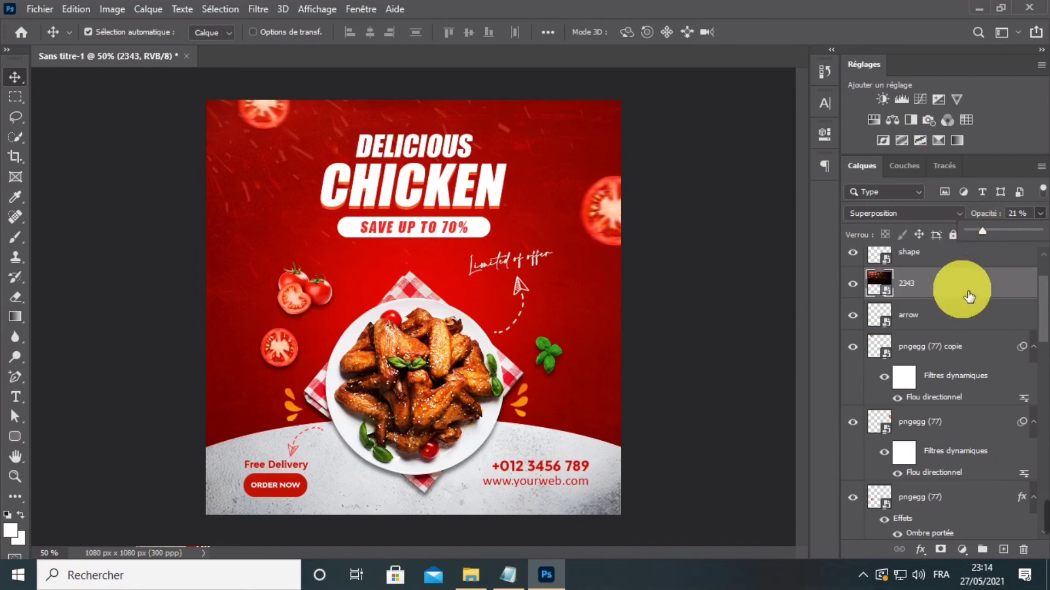
Add a Levels (Niveaux) adjustment layer above the sparks image and clip it to that layer.
{"action": "left_click", "coordinate": [960, 548]}
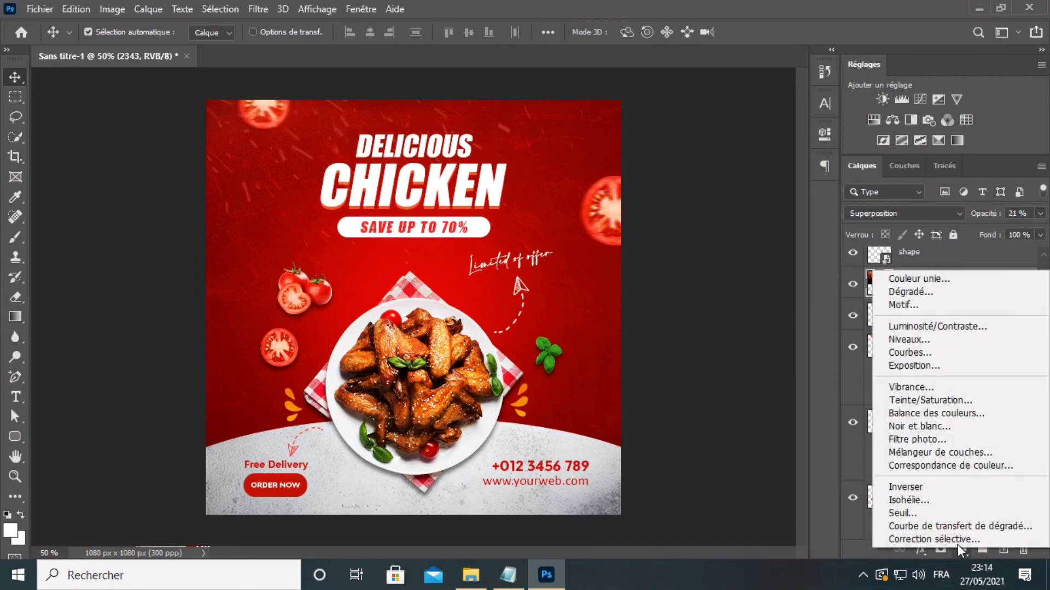
{"action": "left_click", "coordinate": [914, 340]}
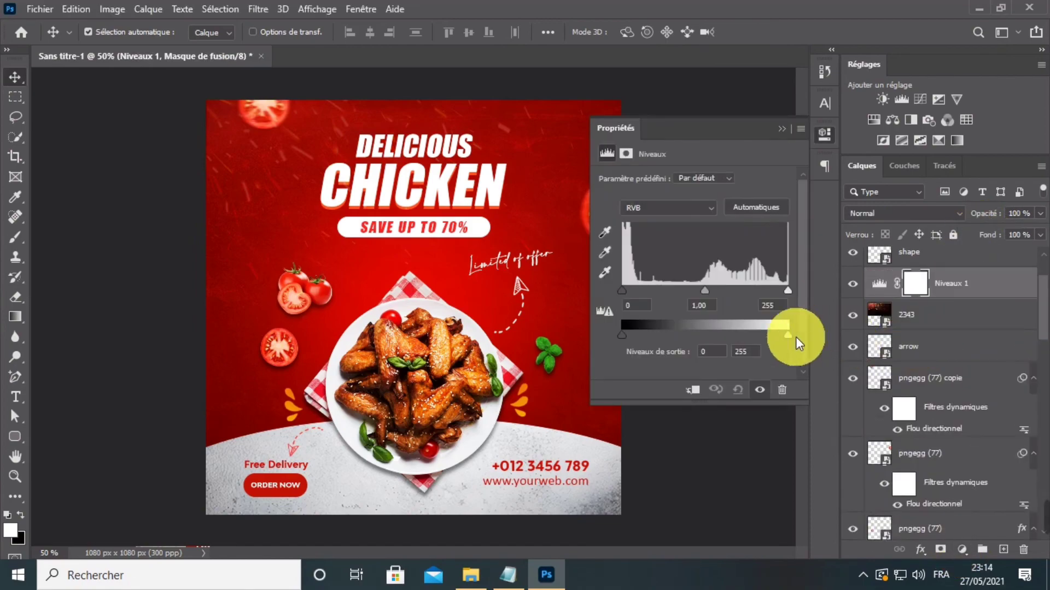
{"action": "left_click", "coordinate": [693, 390]}
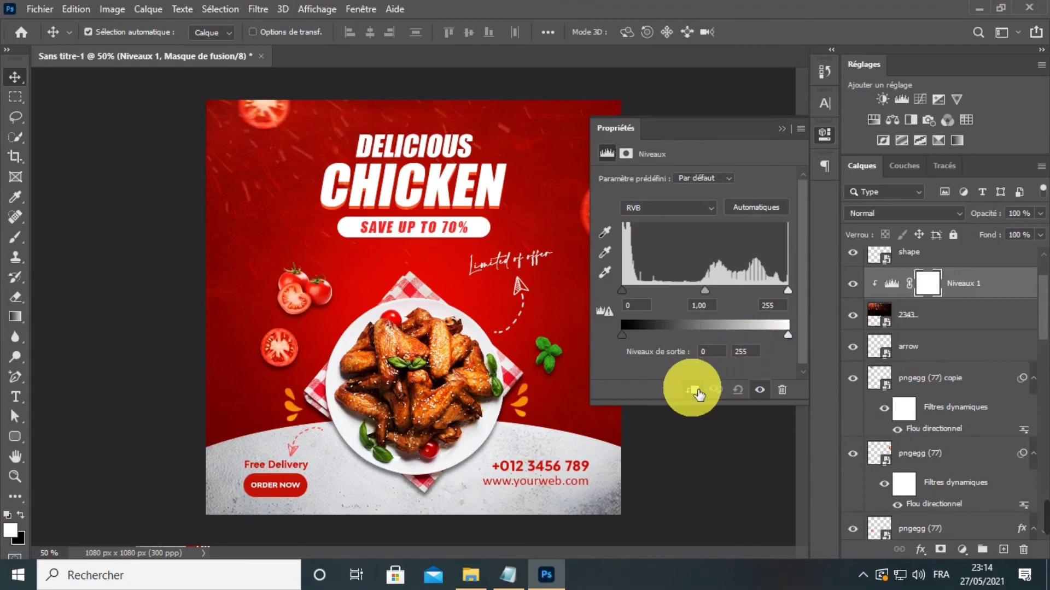
Set the Levels input black point to 38 and the output white level to 171 for the sparks.
{"action": "mouse_move", "coordinate": [785, 342]}
{"action": "left_mouse_down"}
{"action": "mouse_move", "coordinate": [791, 333]}
{"action": "mouse_move", "coordinate": [772, 332]}
{"action": "left_mouse_up"}
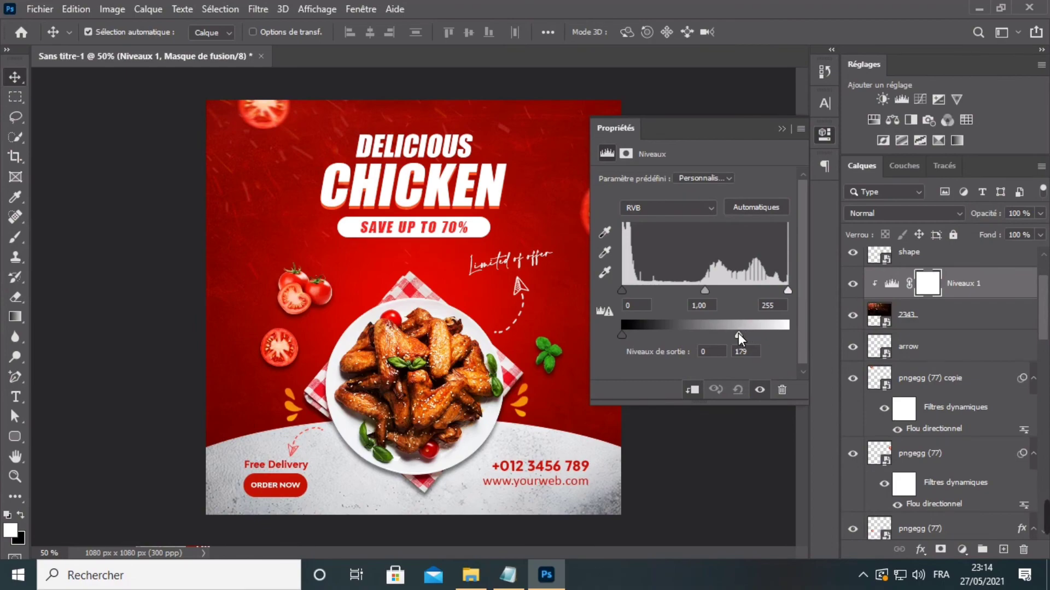
{"action": "left_click", "coordinate": [634, 316]}
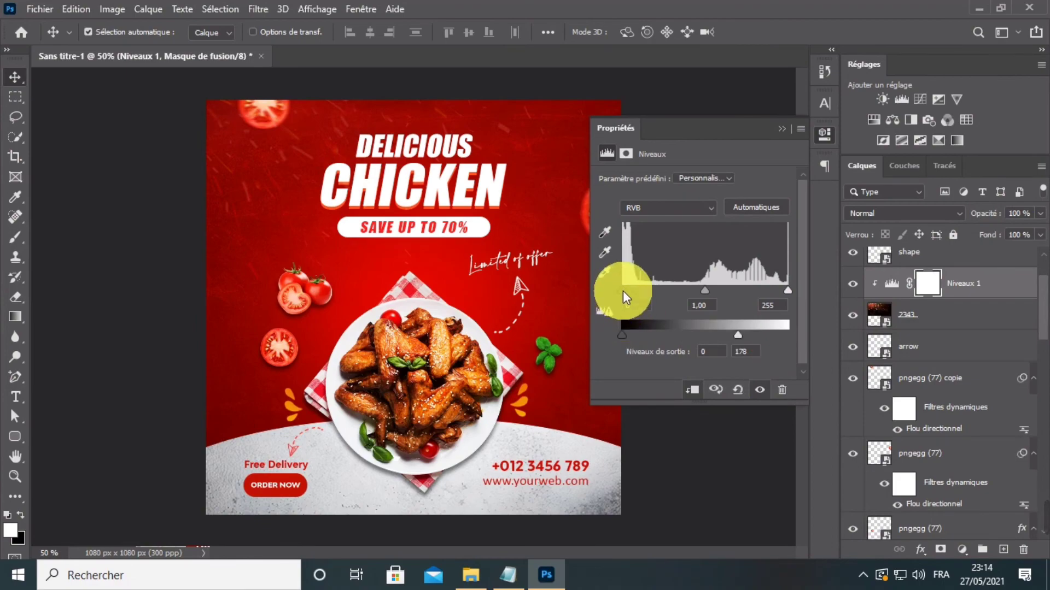
{"action": "left_click_drag", "start_coordinate": [624, 292], "coordinate": [647, 287]}
{"action": "left_click", "coordinate": [730, 336]}
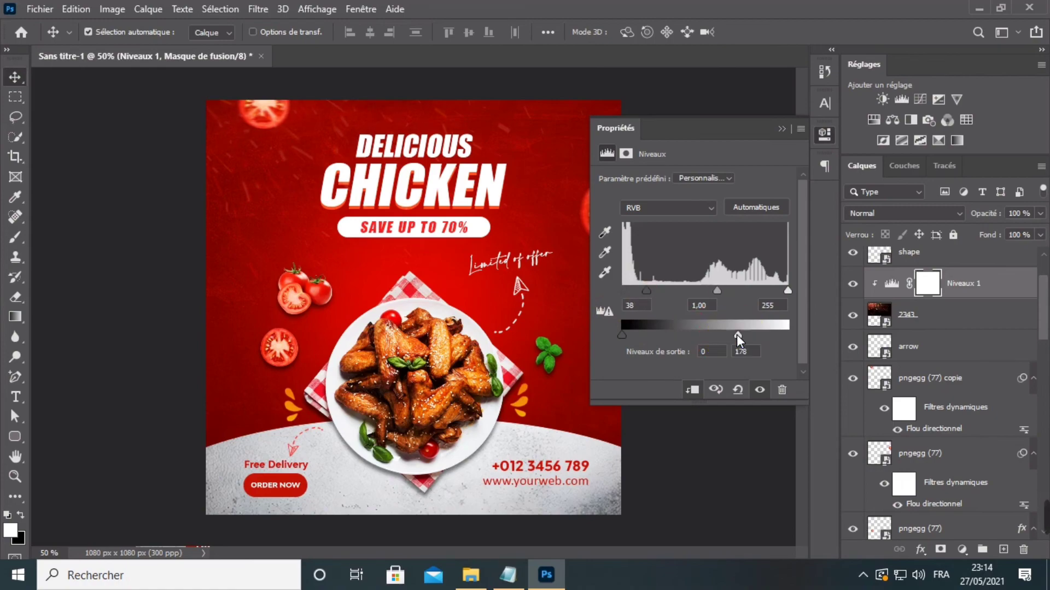
{"action": "left_click_drag", "start_coordinate": [704, 331], "coordinate": [752, 336]}
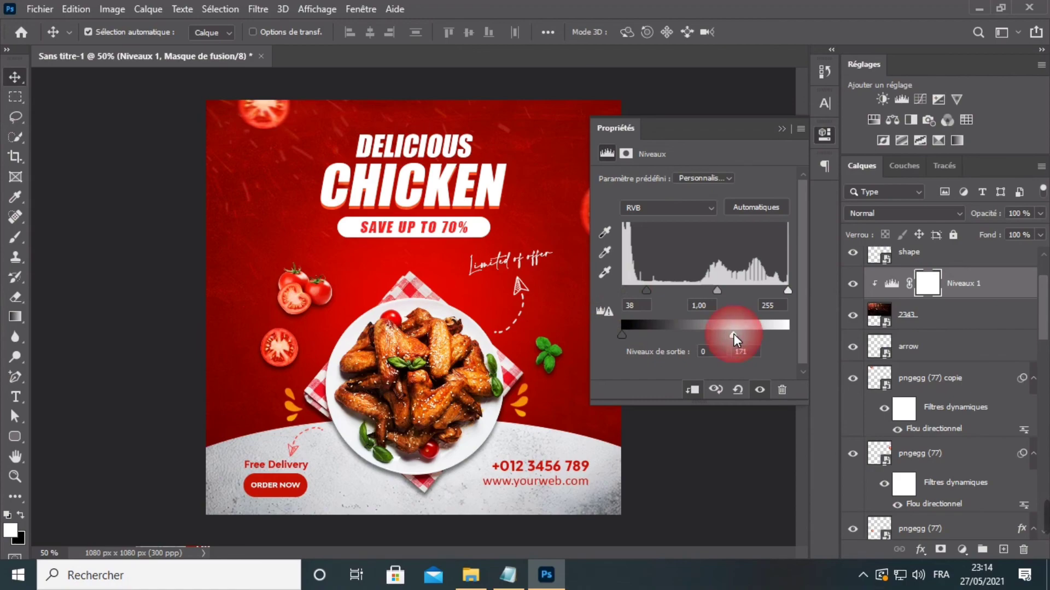
{"action": "mouse_move", "coordinate": [623, 334]}
{"action": "left_mouse_down"}
{"action": "mouse_move", "coordinate": [641, 334]}
{"action": "mouse_move", "coordinate": [608, 335]}
{"action": "left_mouse_up"}
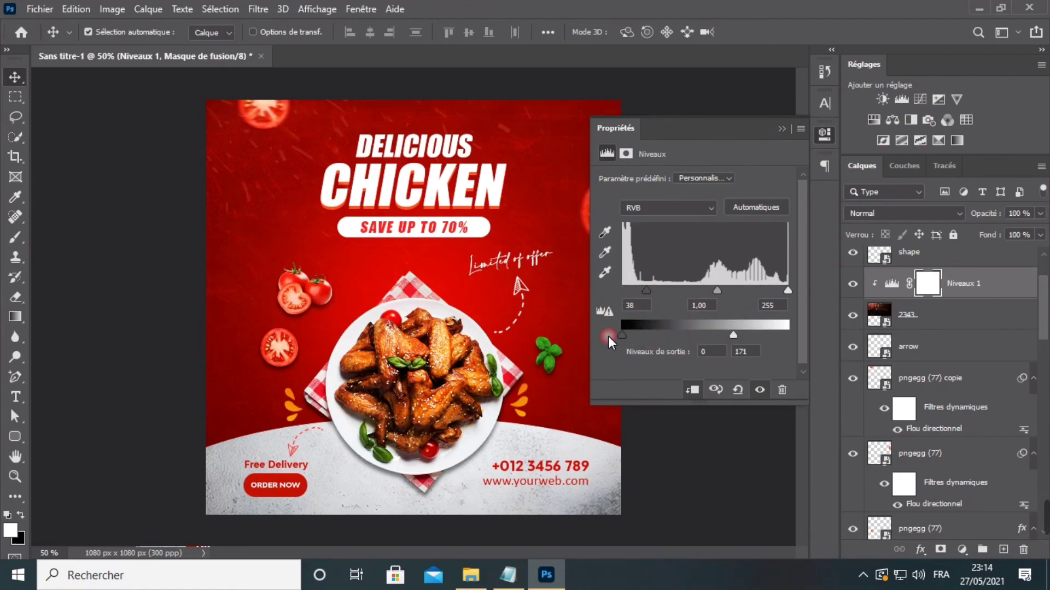
{"action": "left_click", "coordinate": [780, 131]}
Set the opacity of the sparks layer 2343 to 20%.
{"action": "key", "text": "ctrl+minus"}
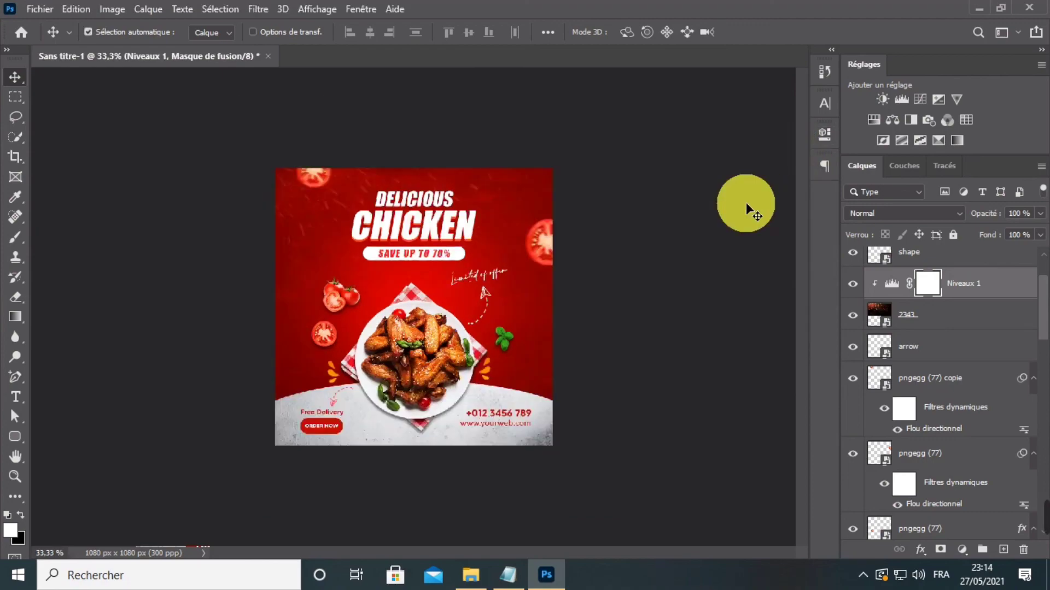
{"action": "key", "text": "ctrl+plus"}
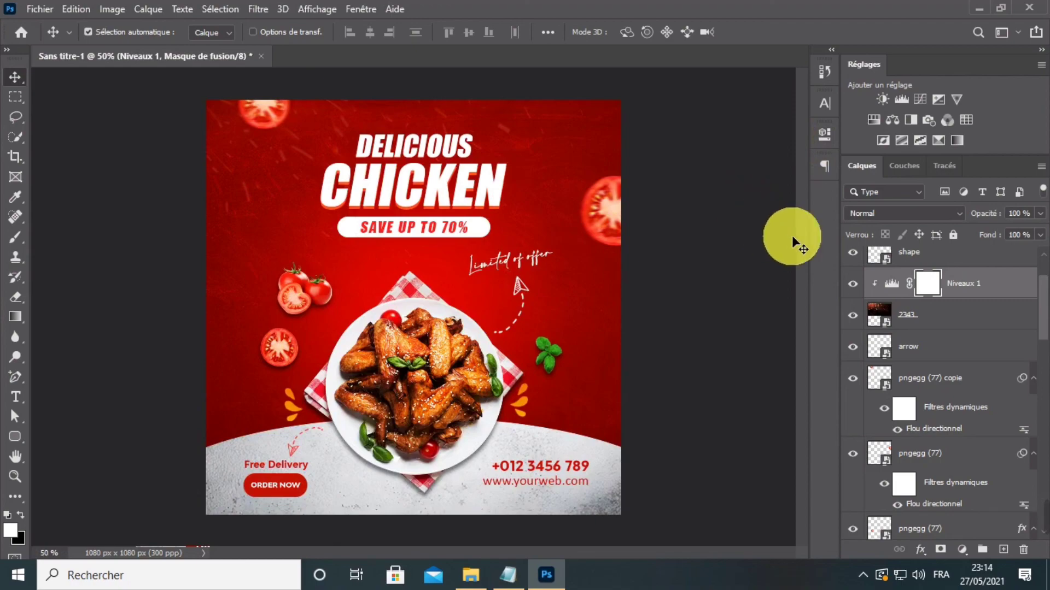
{"action": "left_click", "coordinate": [967, 310]}
{"action": "left_click", "coordinate": [1040, 213]}
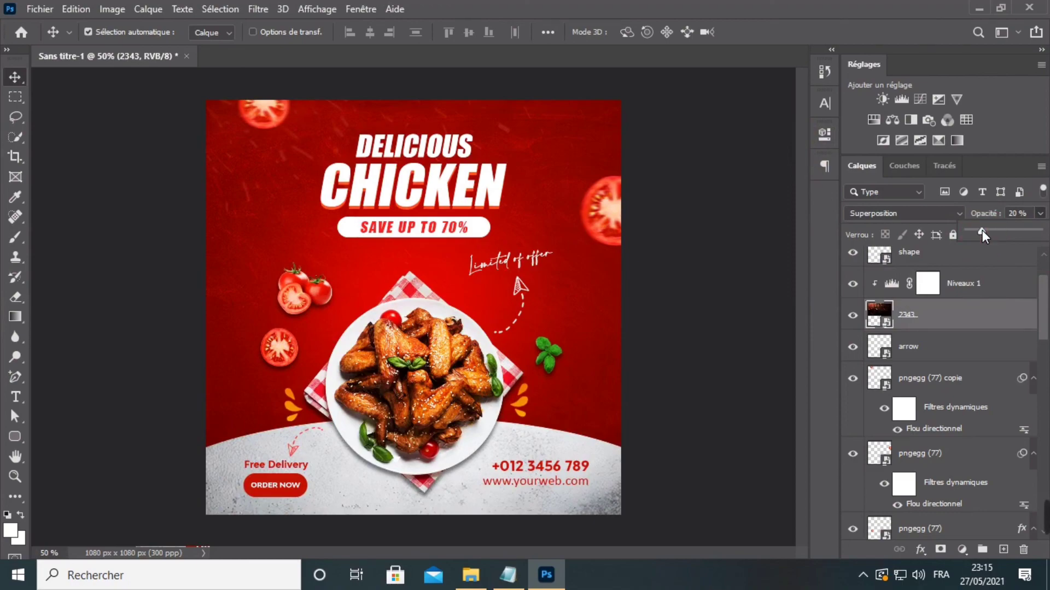
{"action": "left_click", "coordinate": [851, 230]}
{"action": "key", "text": "ctrl+minus"}
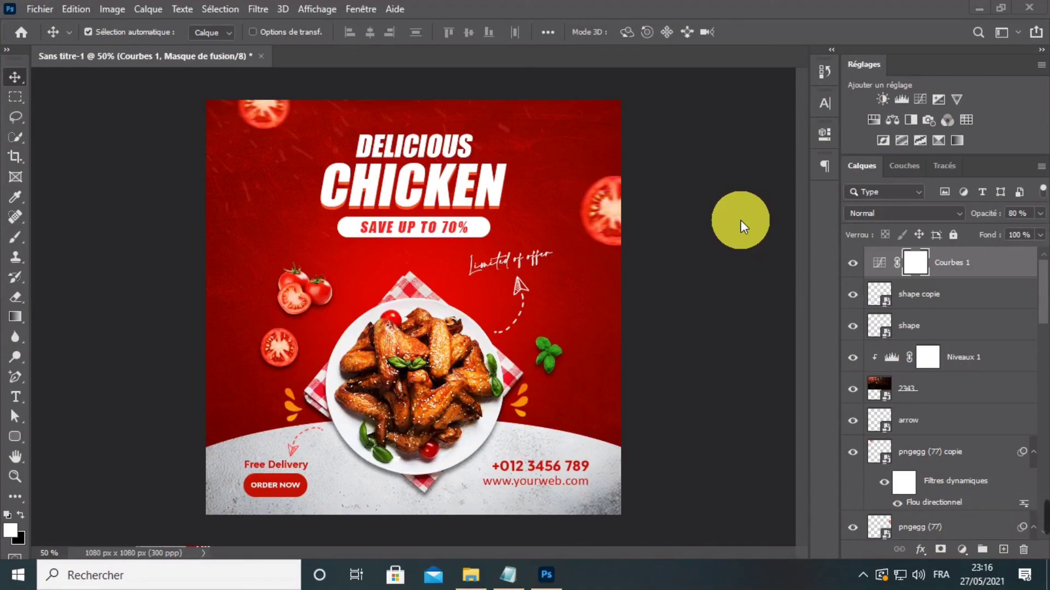
Add a Curves (Courbes) adjustment layer above all layers and shape its RGB curve into a gentle contrast S-curve.
{"action": "left_click", "coordinate": [923, 100]}
{"action": "left_click_drag", "start_coordinate": [740, 254], "coordinate": [743, 263]}
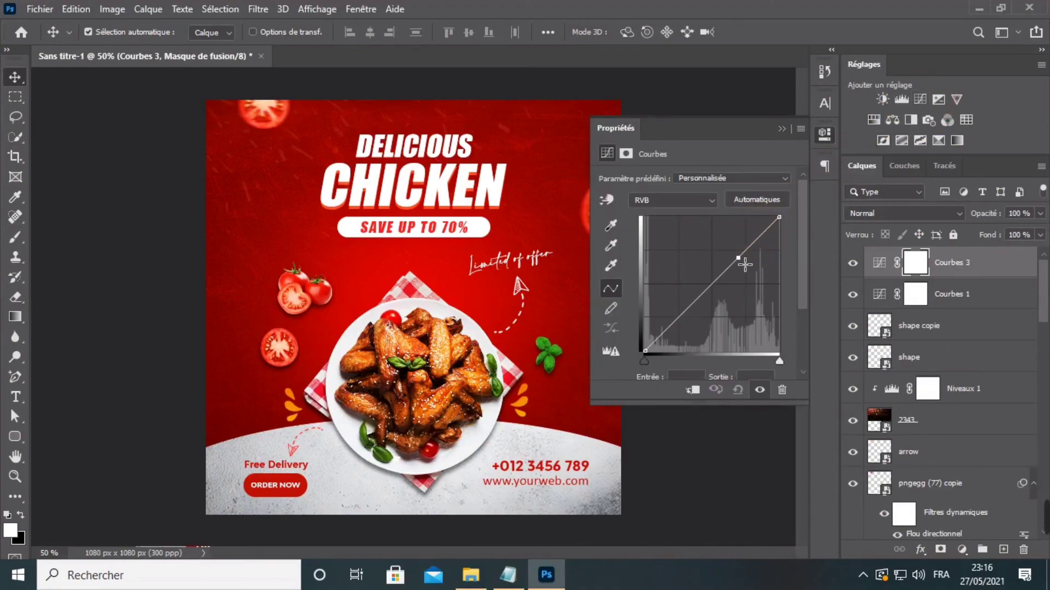
{"action": "left_click", "coordinate": [687, 322]}
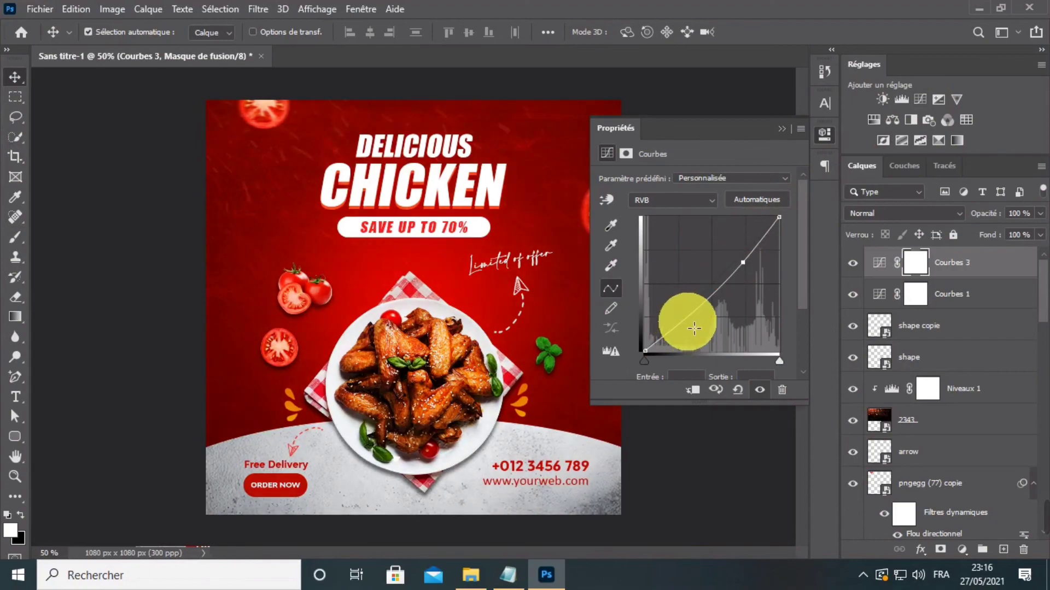
{"action": "left_click_drag", "start_coordinate": [687, 320], "coordinate": [691, 327]}
{"action": "left_click_drag", "start_coordinate": [735, 293], "coordinate": [741, 267]}
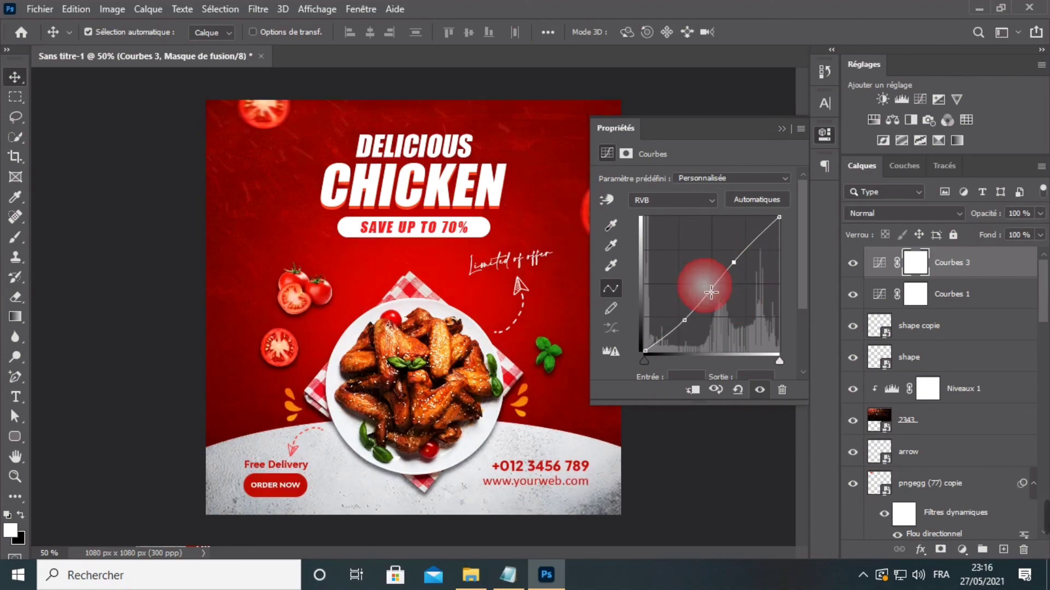
{"action": "left_click_drag", "start_coordinate": [693, 323], "coordinate": [701, 317]}
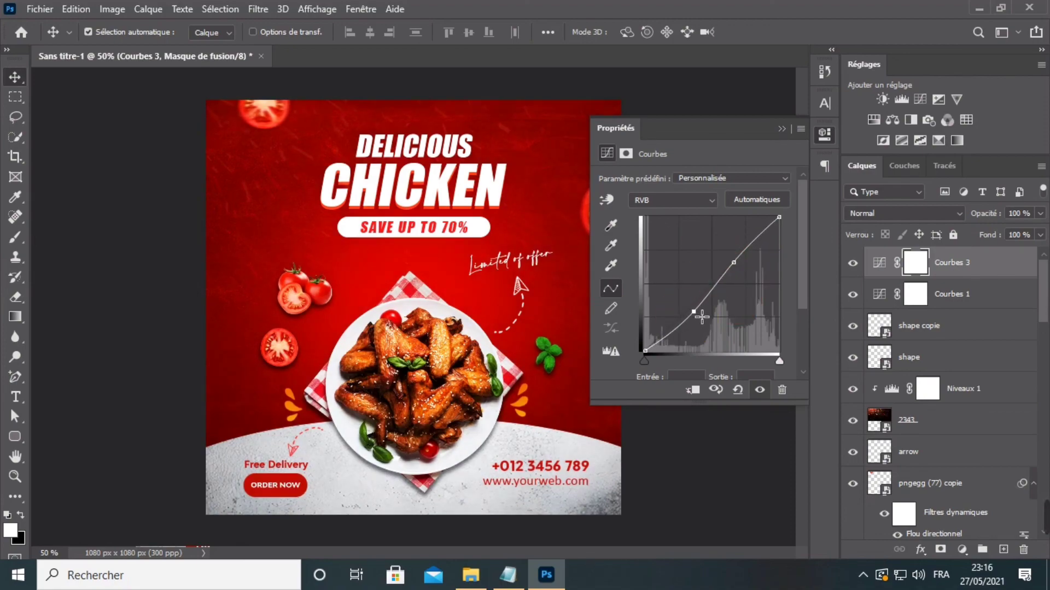
{"action": "left_click", "coordinate": [742, 265]}
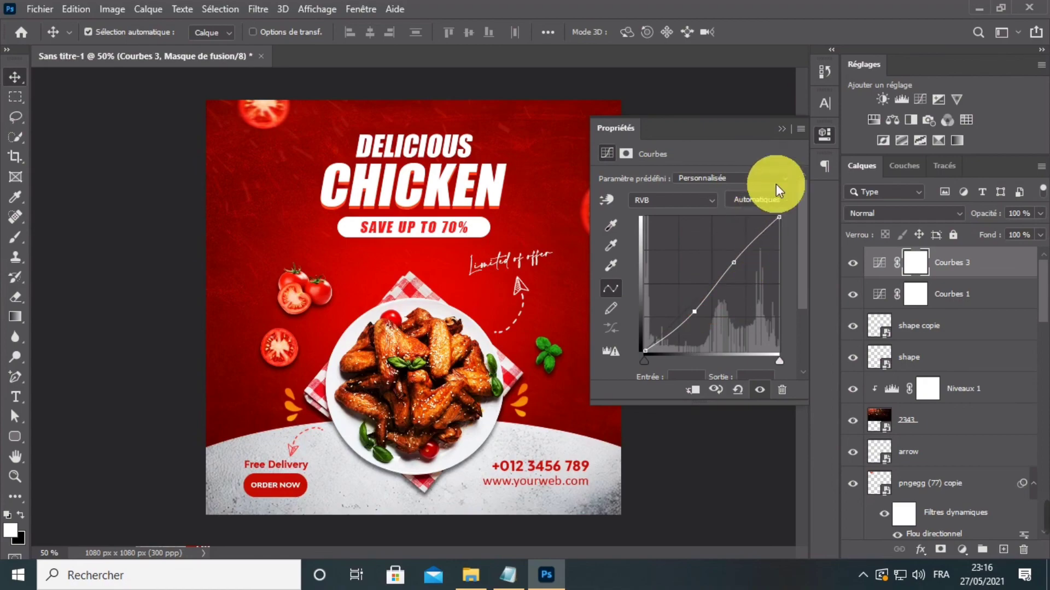
{"action": "left_click", "coordinate": [783, 130]}
Review the whole poster at several zoom levels, checking the overall contrast and layout.
{"action": "key", "text": "ctrl+minus"}
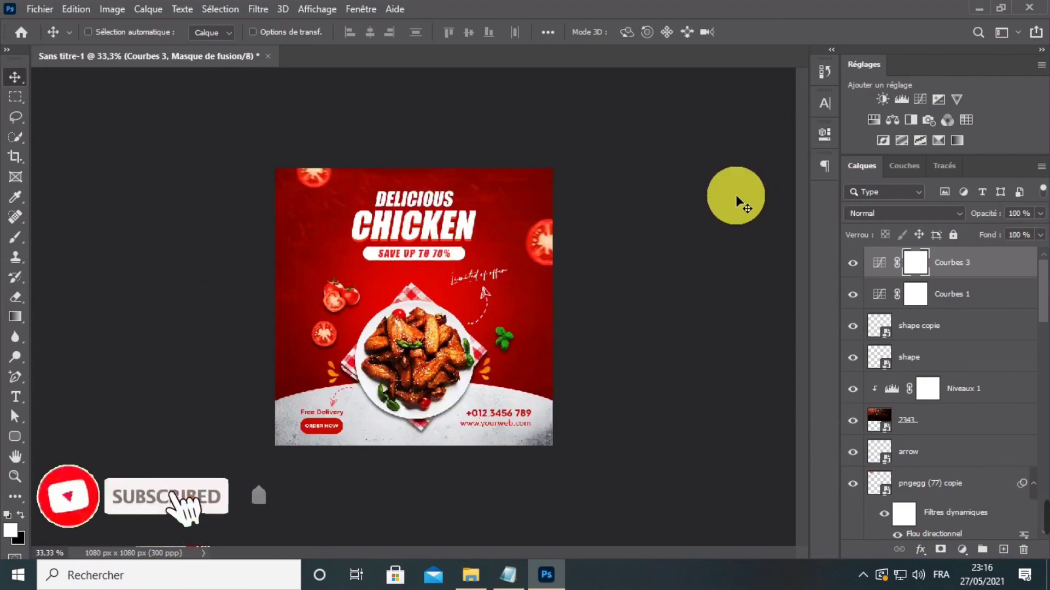
{"action": "key", "text": "ctrl+plus"}
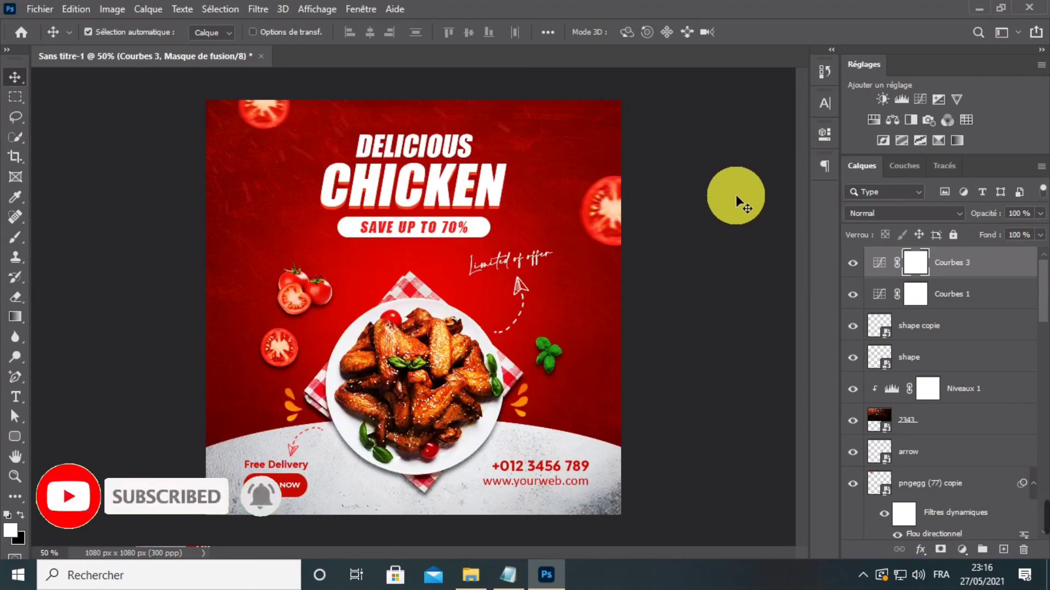
{"action": "key", "text": "ctrl+plus"}
{"action": "key", "text": "ctrl+minus"}
{"action": "key", "text": "ctrl+minus"}
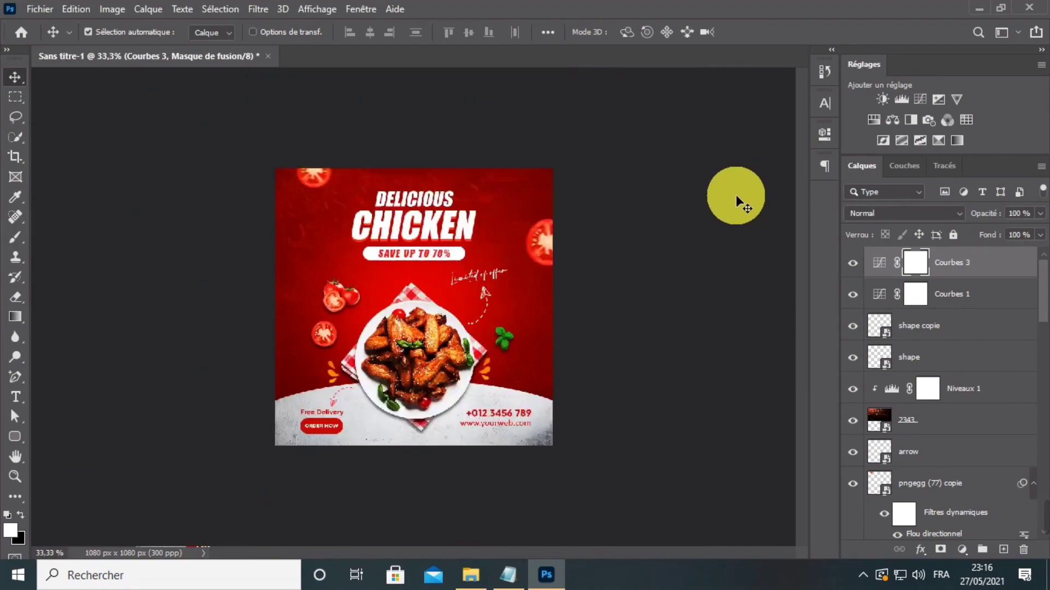
{"action": "key", "text": "ctrl+minus"}
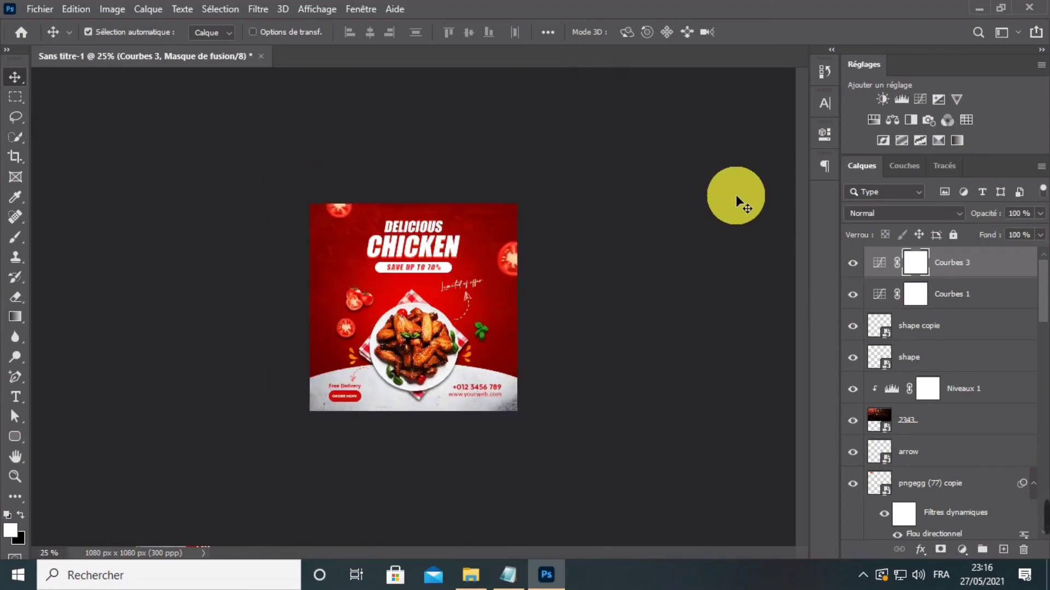
{"action": "key", "text": "ctrl+plus"}
{"action": "key", "text": "ctrl+plus"}
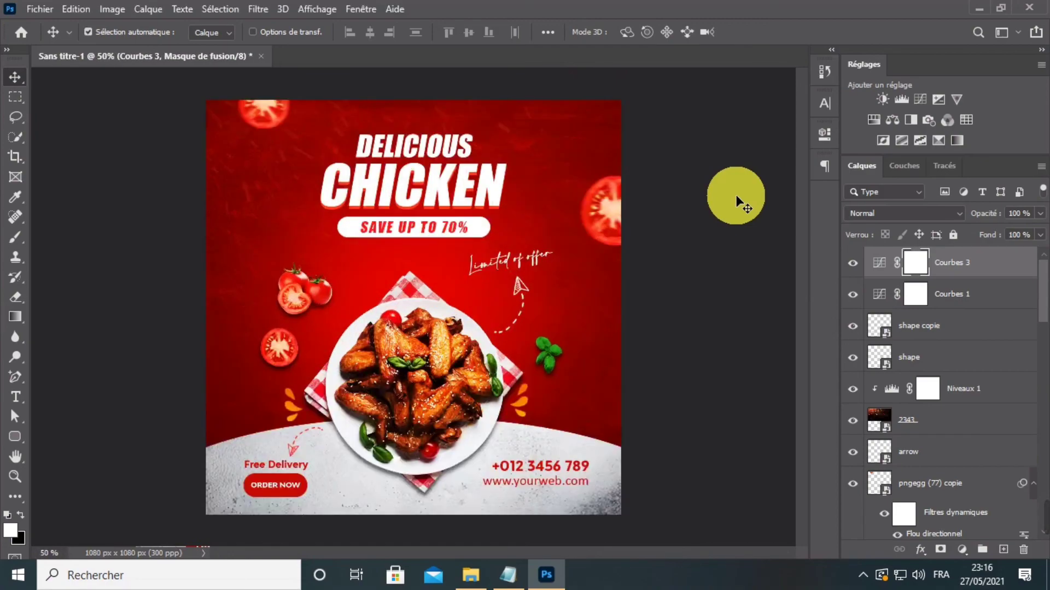